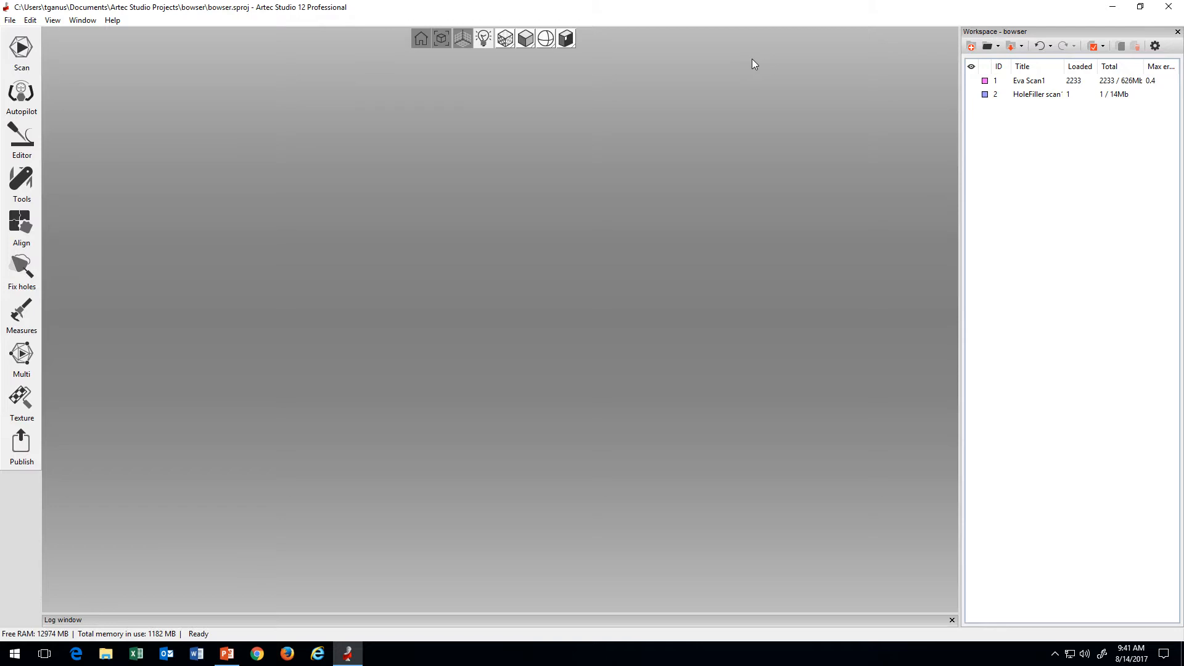
Step: Show Eva Scan1 and the HoleFiller scan alternately and compare the raw and finished models from several angles
left_click(971, 80)
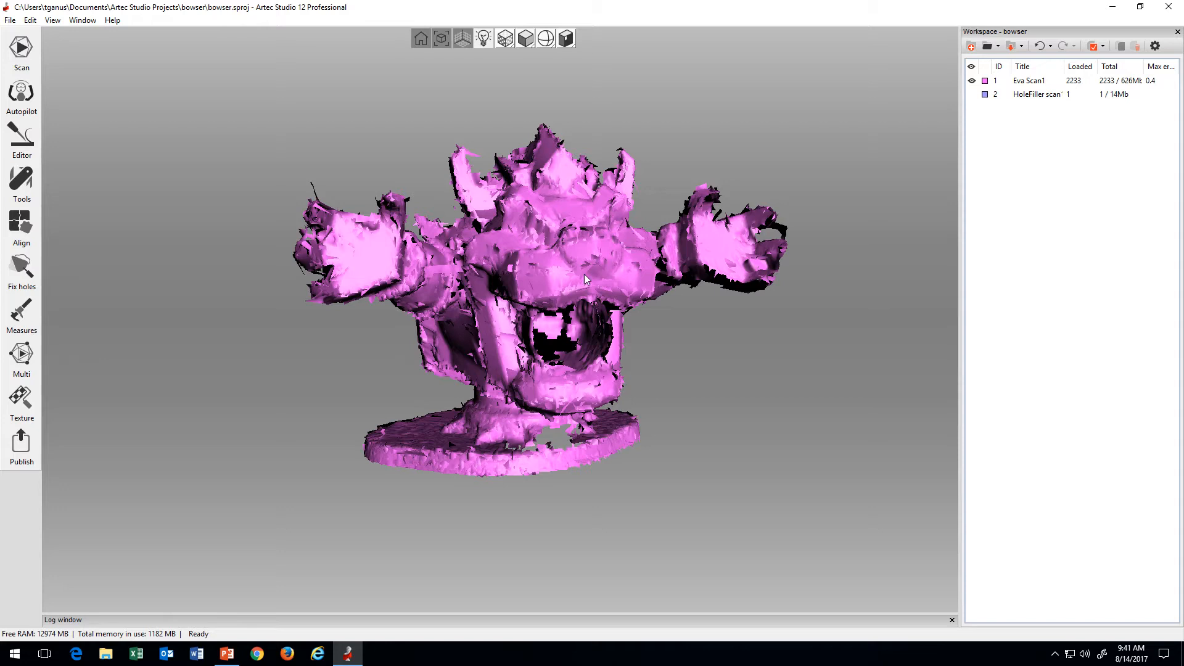
left_click_drag(461, 310, 629, 336)
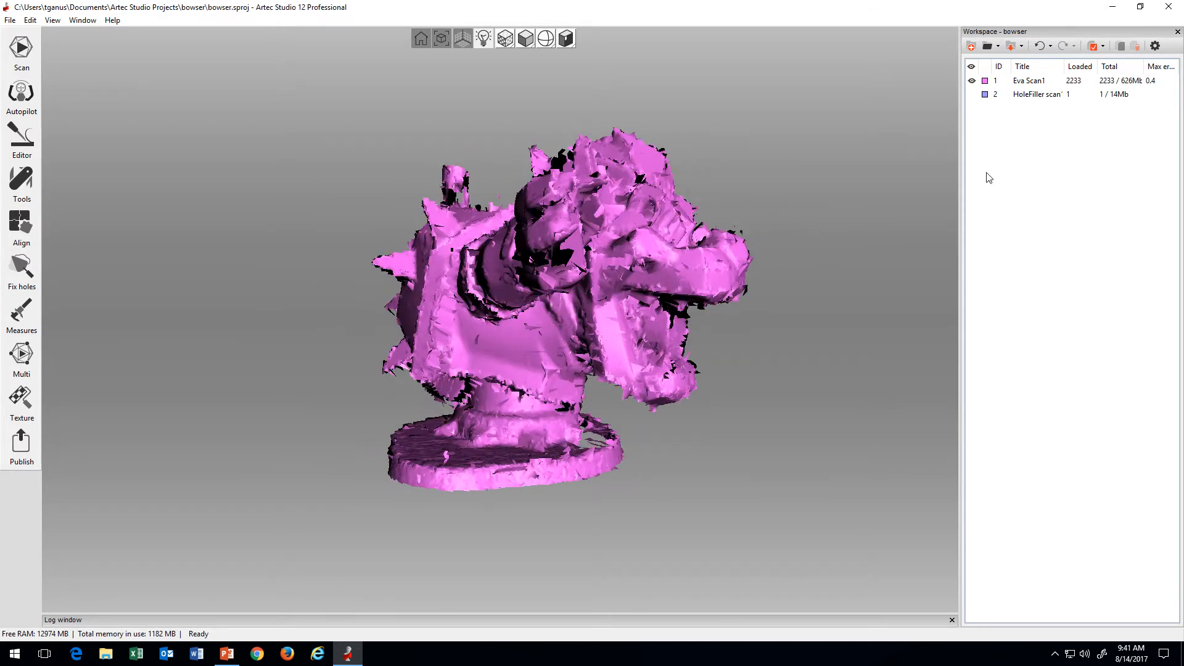
left_click(972, 81)
left_click(972, 94)
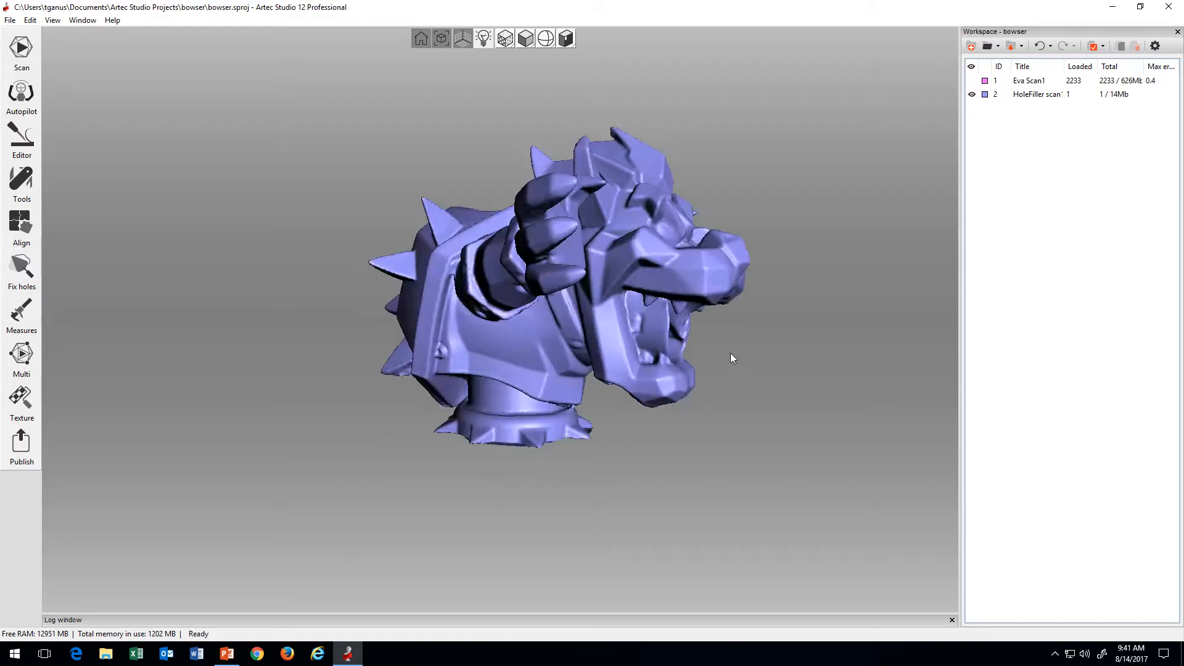
mouse_move(730, 353)
left_mouse_down()
mouse_move(526, 391)
mouse_move(557, 357)
mouse_move(538, 369)
mouse_move(683, 377)
mouse_move(495, 408)
mouse_move(554, 437)
mouse_move(574, 417)
left_mouse_up()
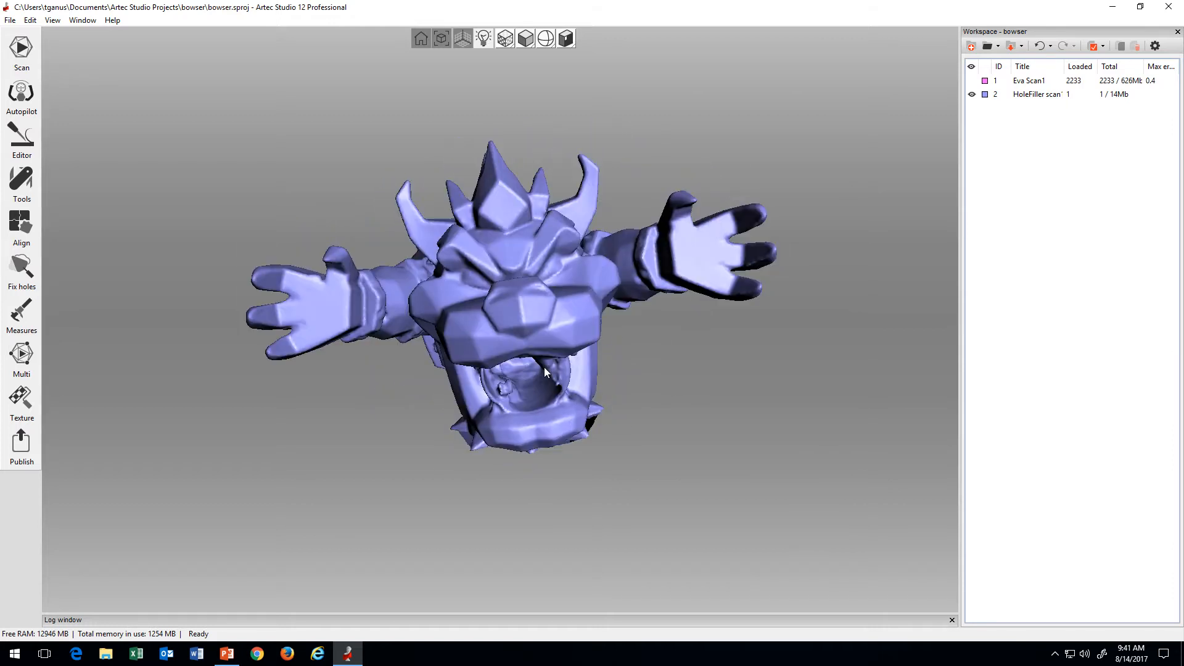
left_click(972, 80)
left_click(972, 94)
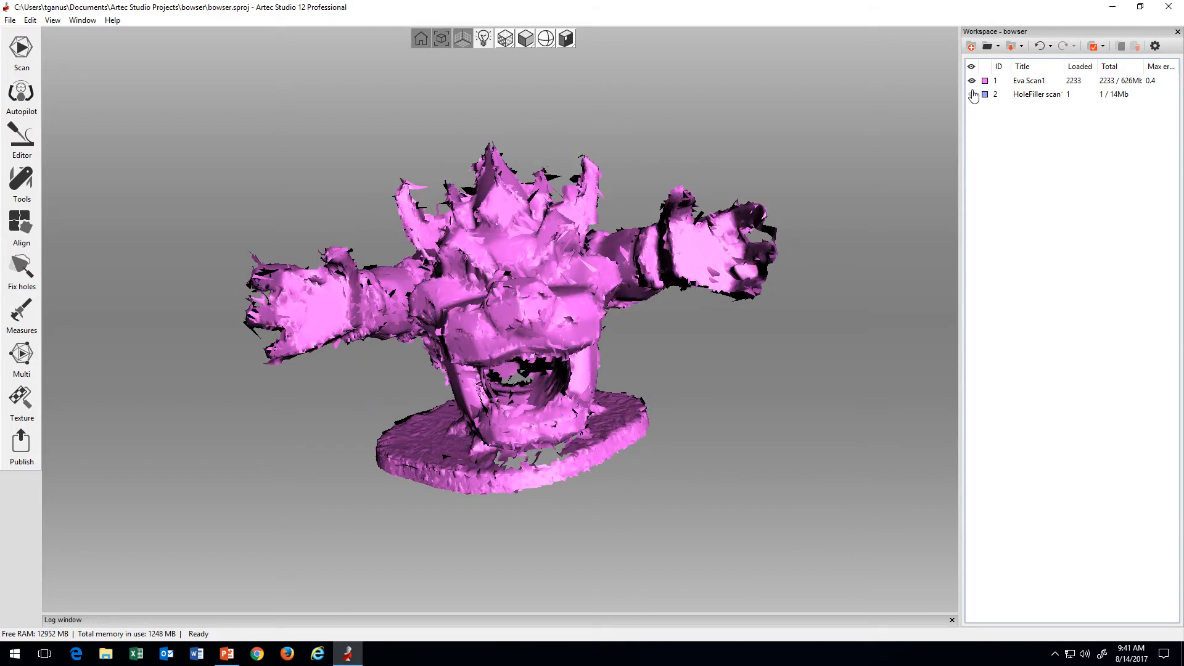
left_click(972, 80)
left_click(972, 94)
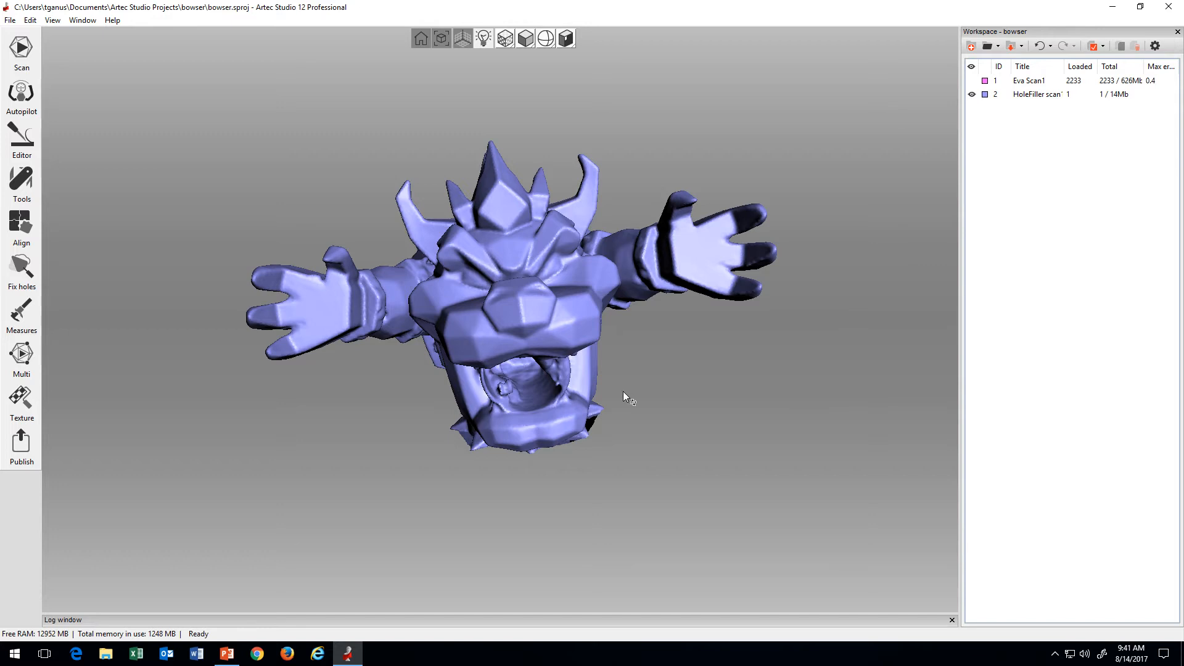
Step: Close the bowser project, restart Artec Studio from the desktop and open the recent project bowser2
left_click(1168, 7)
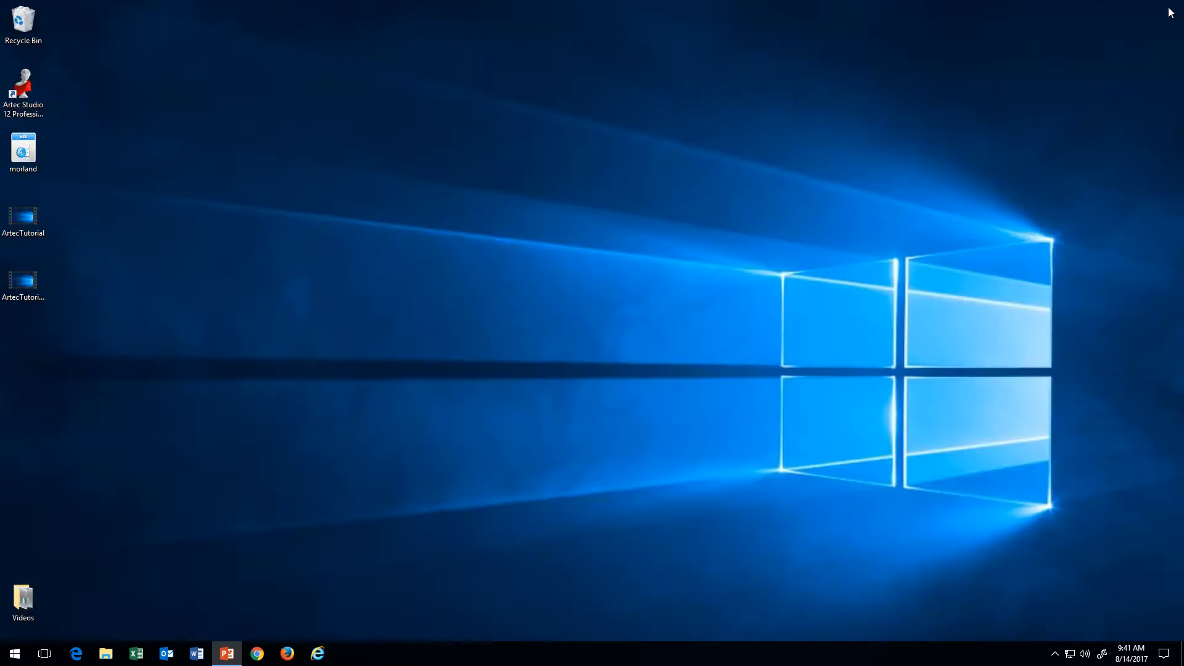
double_click(39, 94)
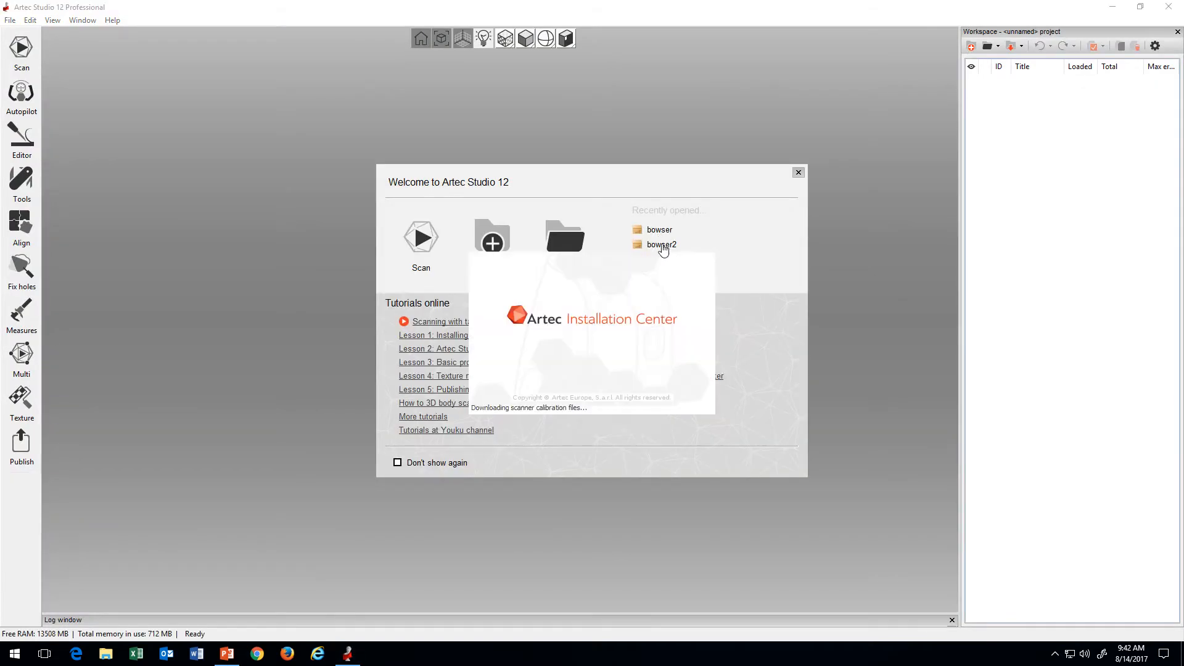
left_click(662, 246)
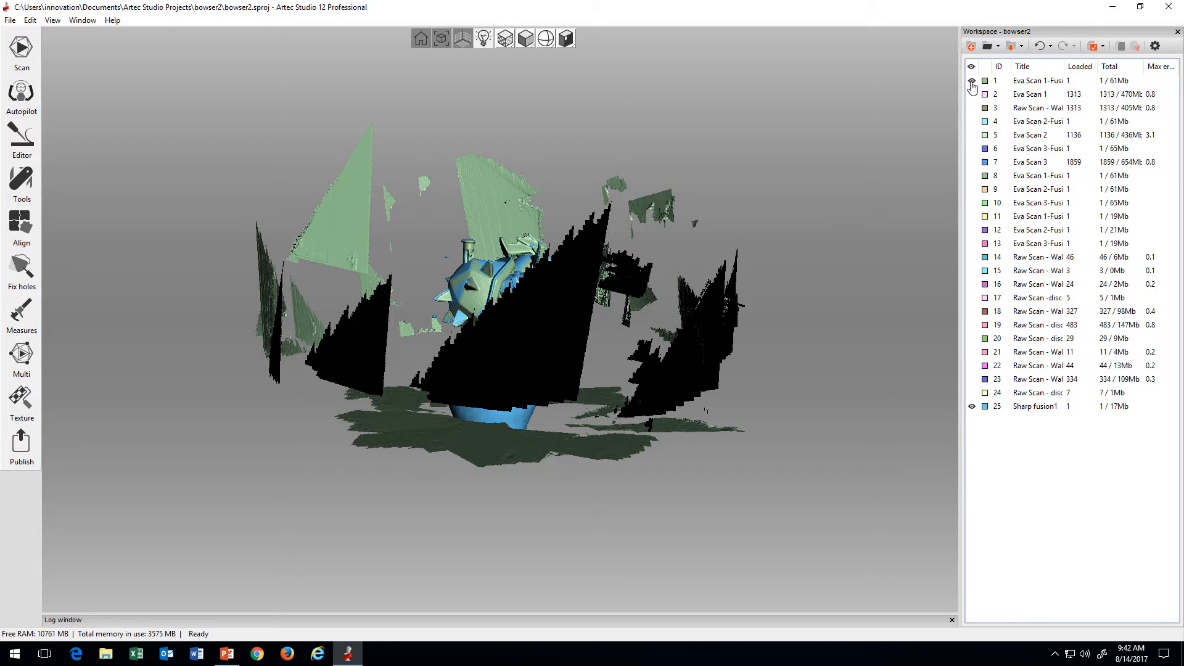
Step: Hide Sharp fusion1 and examine the fused Eva Scans 1, 2 and 3 (IDs 1, 4 and 6) together
left_click(970, 406)
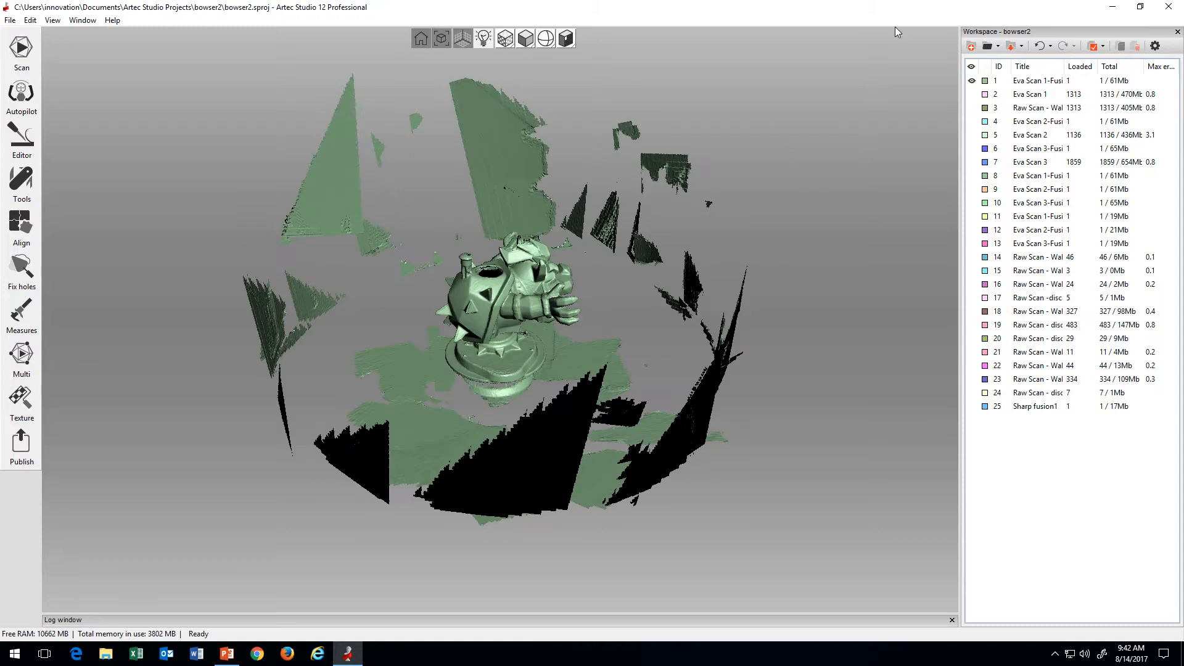
left_click(971, 121)
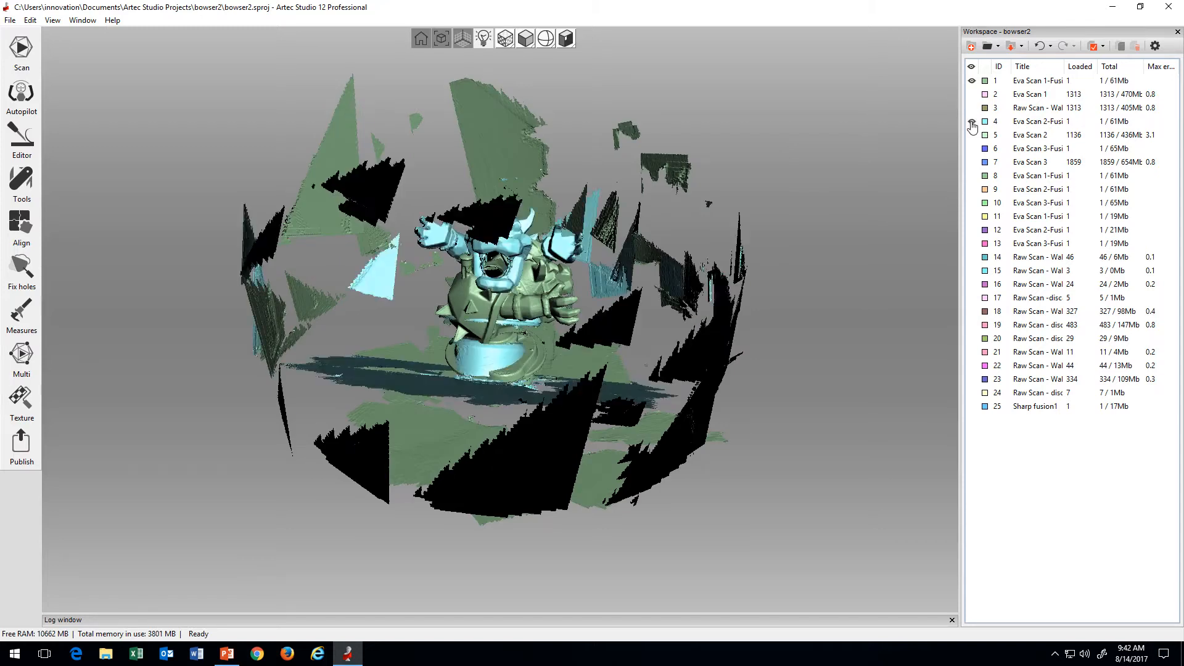
left_click(971, 148)
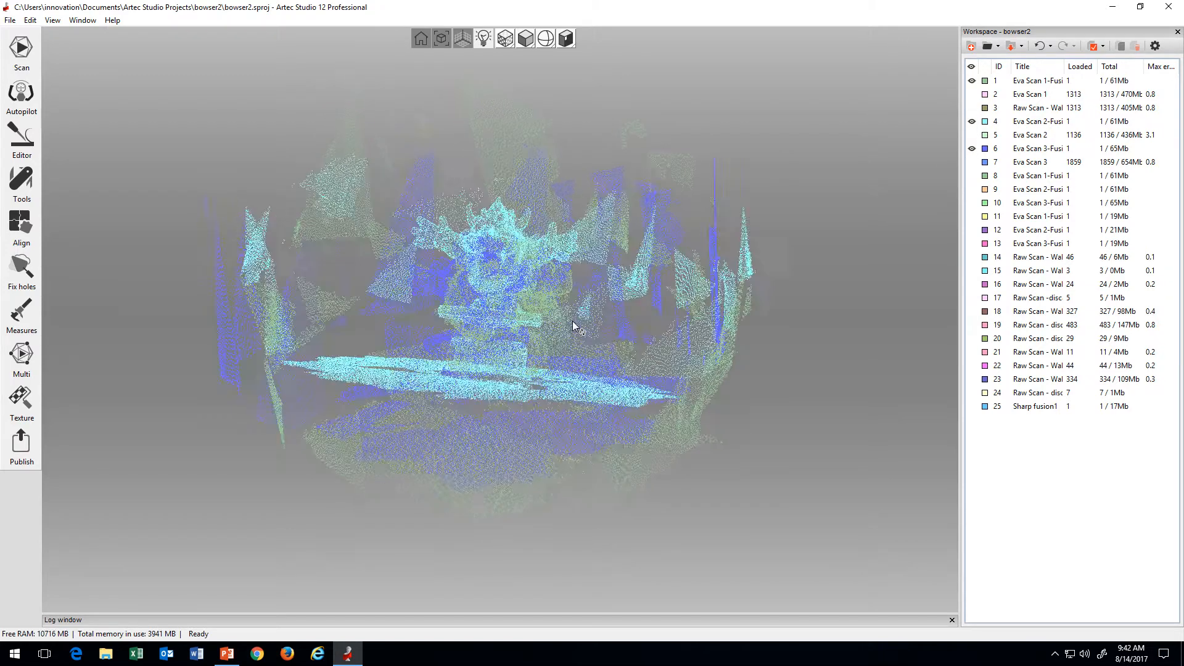
scroll(558, 323, "up", 5)
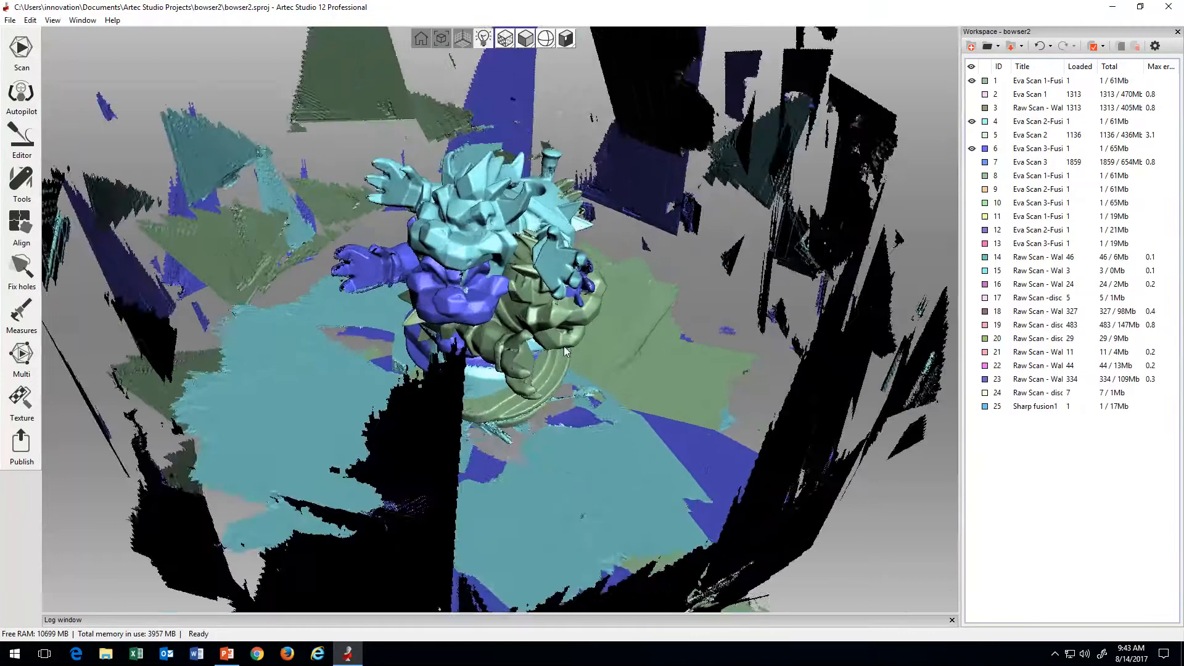
left_click_drag(572, 268, 496, 183)
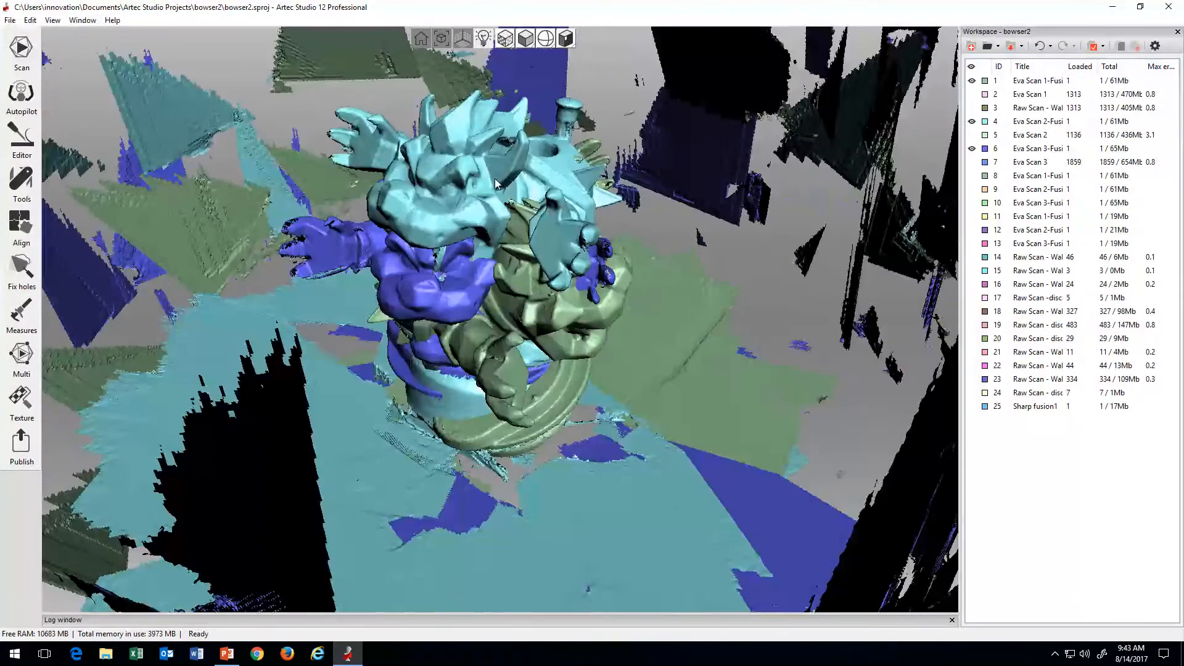
Step: Hide scans 6 and 4 and inspect the fused Eva Scan 1 (ID 1) by itself
left_click(971, 148)
left_click(972, 121)
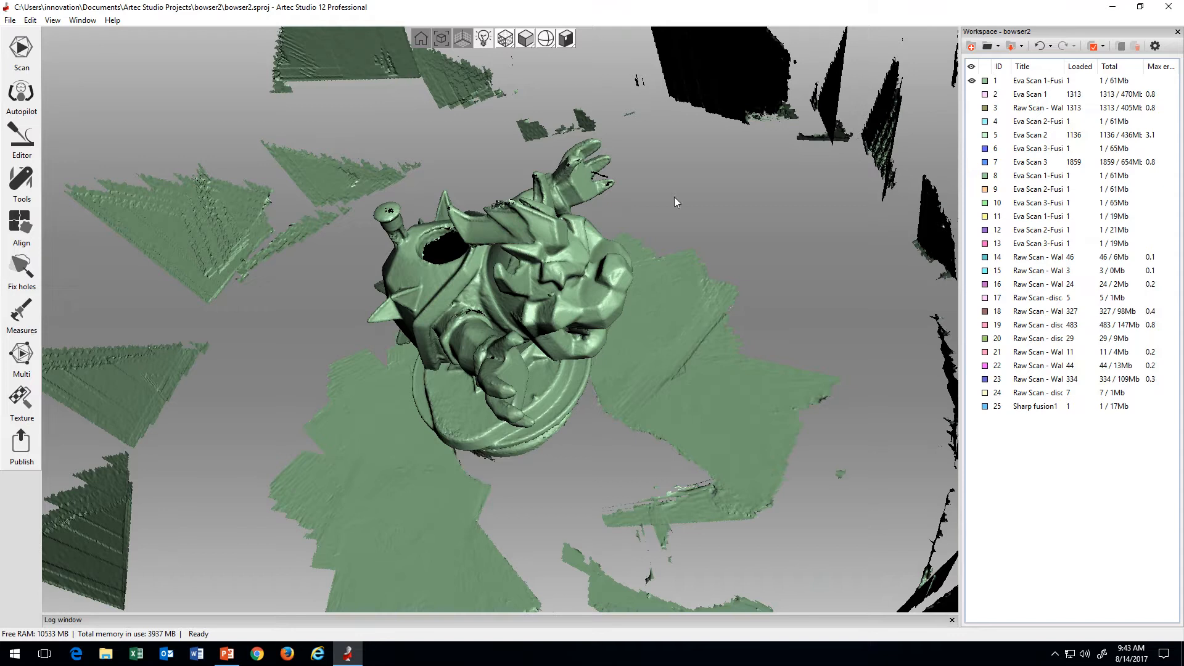
mouse_move(675, 197)
left_mouse_down()
mouse_move(486, 293)
mouse_move(568, 202)
mouse_move(593, 284)
mouse_move(546, 396)
mouse_move(419, 399)
mouse_move(493, 294)
left_mouse_up()
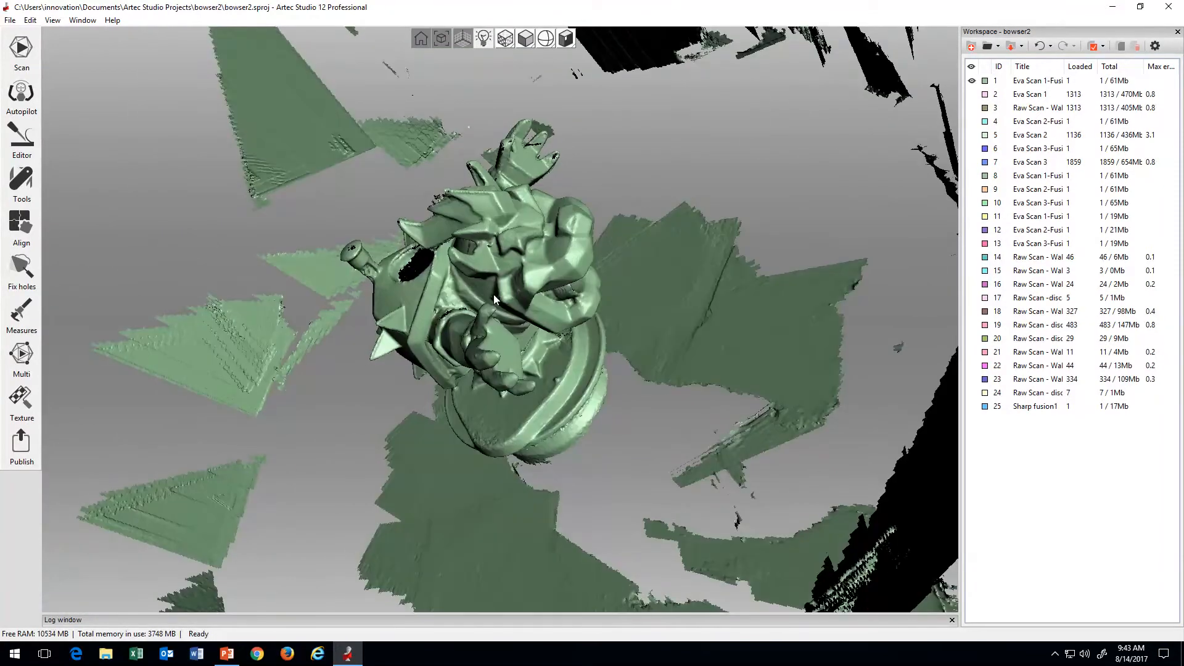
Step: Inspect the fused Eva Scan 2 (ID 4) alone, followed by the fused Eva Scan 3 (ID 6) alone
left_click(972, 122)
left_click(972, 81)
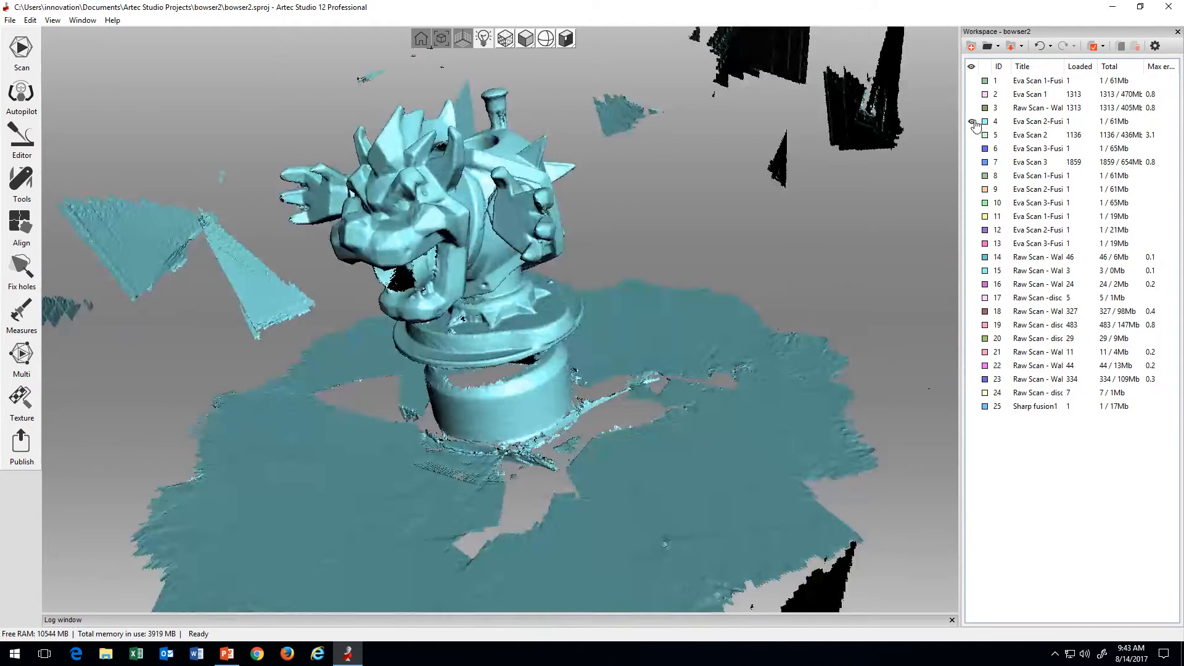
left_click(971, 121)
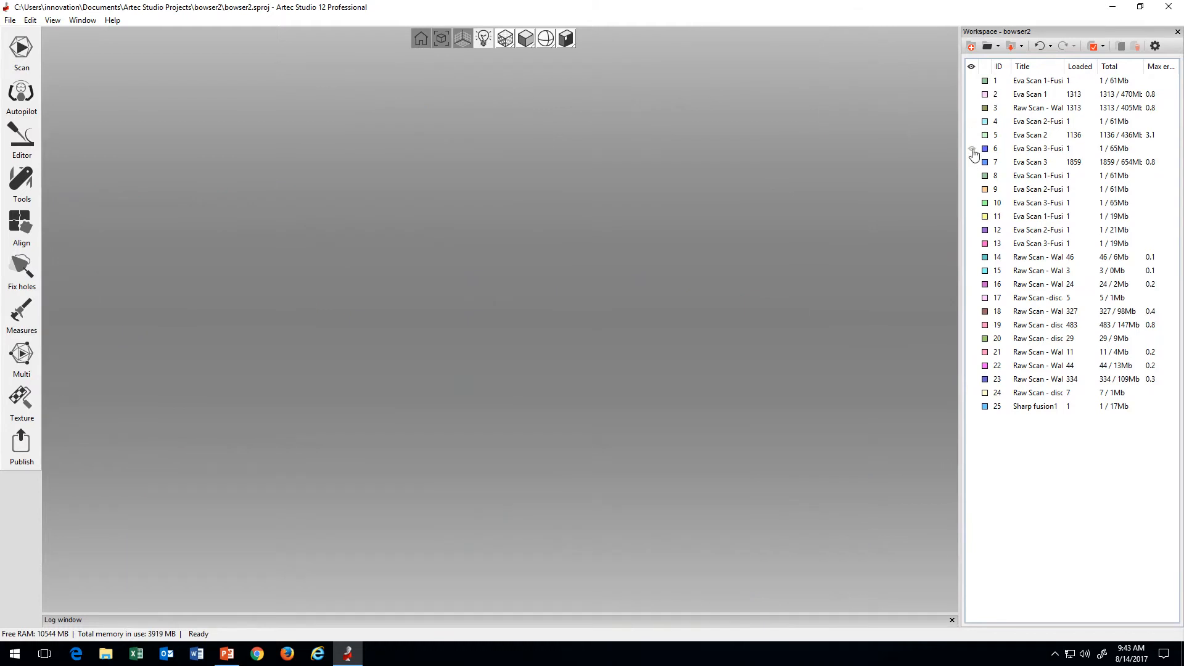
left_click(971, 148)
left_click_drag(664, 257, 616, 290)
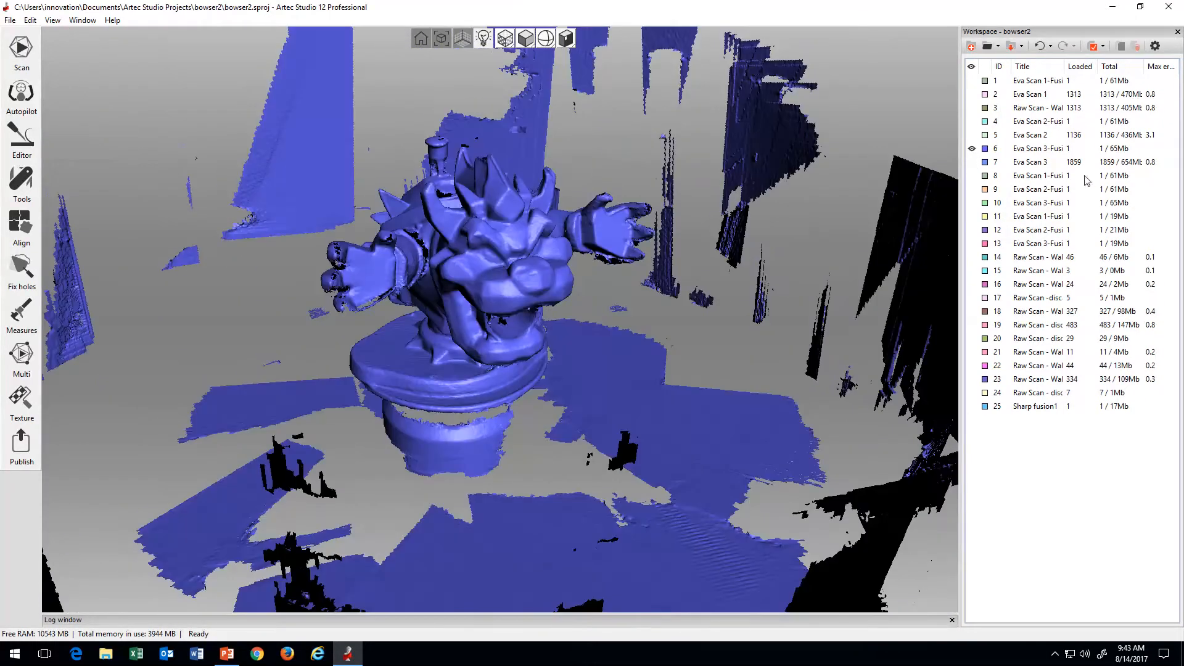
Step: Replace scan 6 with scan 4 in the view, switch back to scan 1 and examine its front and head
left_click(972, 149)
left_click(972, 122)
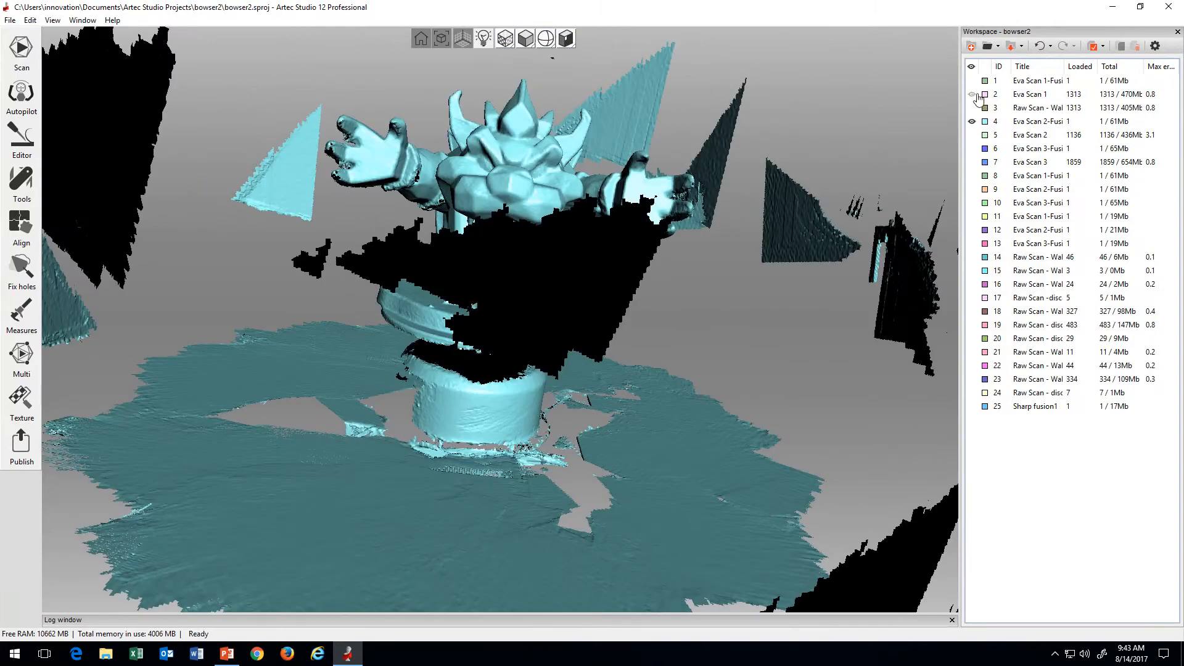
left_click(972, 121)
left_click(971, 81)
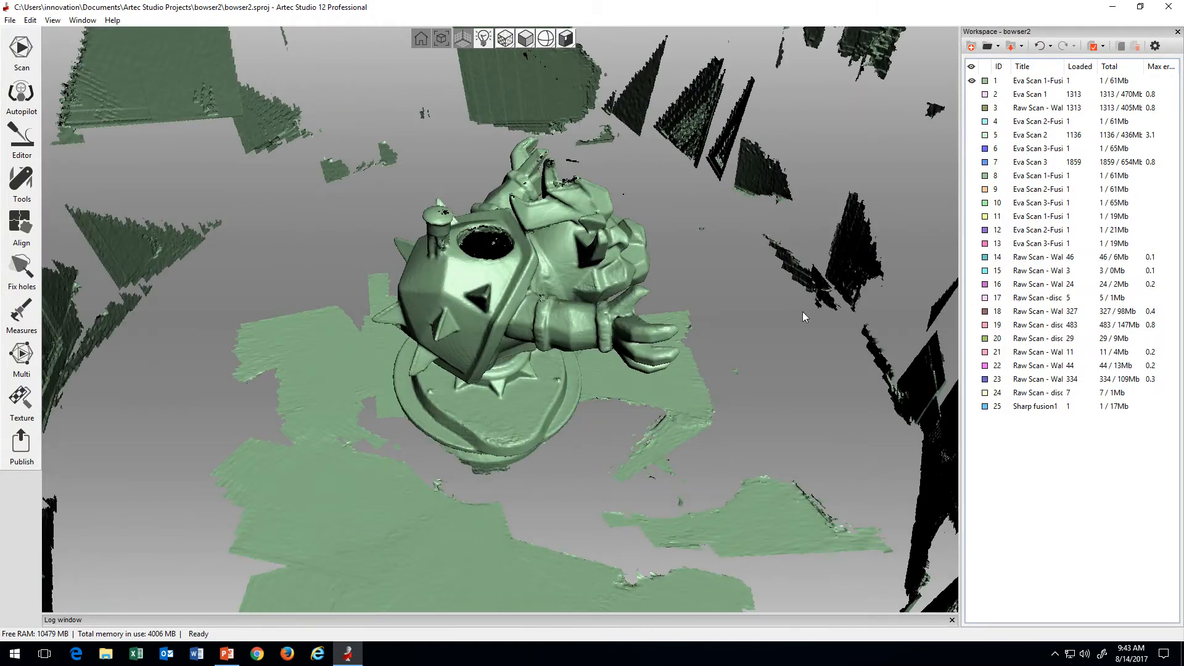
left_click_drag(802, 312, 549, 261)
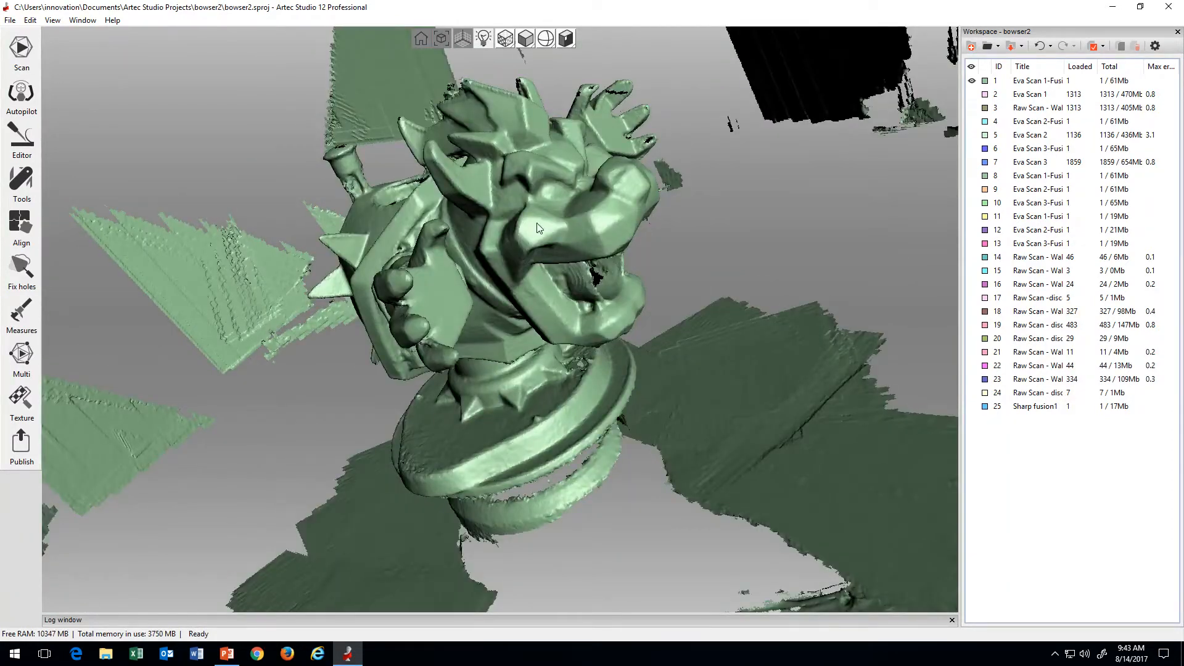
Step: Overlay Sharp fusion1 on scan 1, and hide scan 1 to inspect the sharp fusion's surface up close
left_click(972, 406)
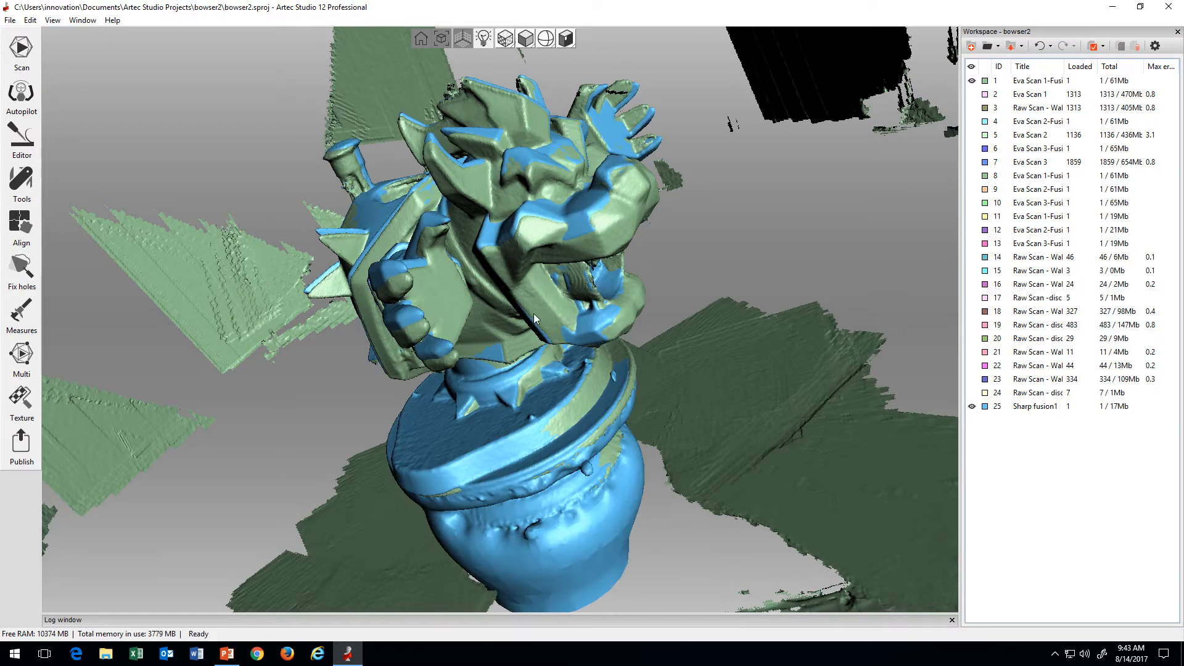
left_click_drag(537, 313, 545, 284)
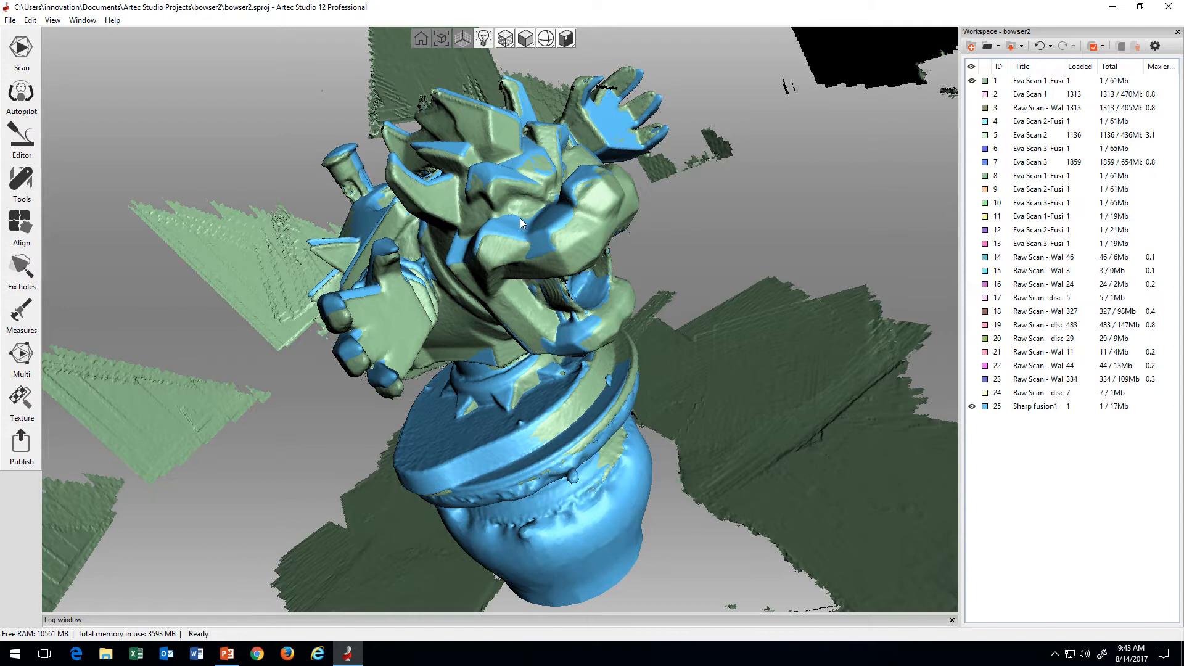
left_click(972, 81)
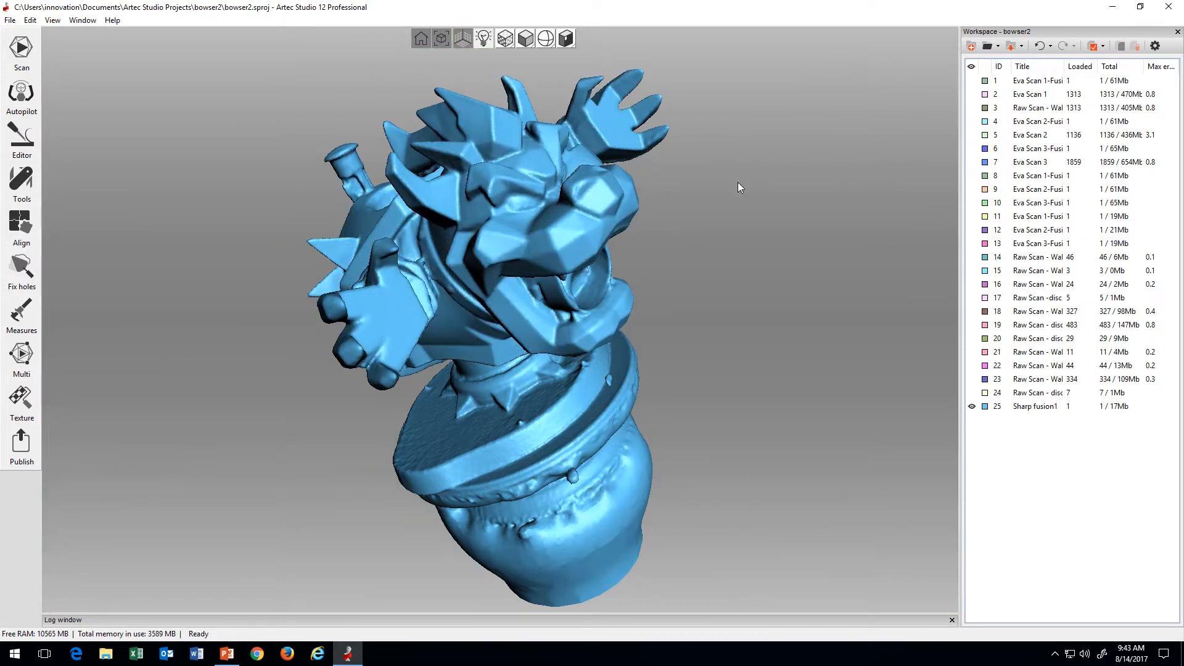
mouse_move(544, 271)
left_mouse_down()
mouse_move(601, 217)
mouse_move(583, 264)
mouse_move(442, 387)
mouse_move(610, 345)
mouse_move(568, 267)
left_mouse_up()
scroll(568, 269, "up", 5)
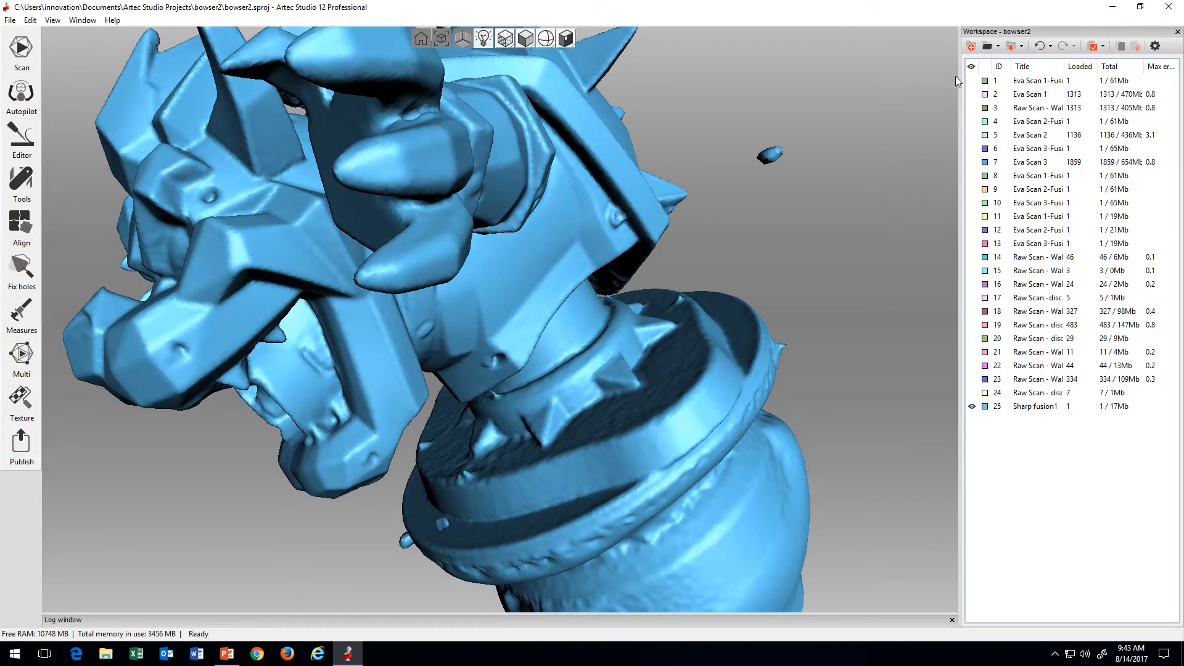
Step: Compare scan 1 with Sharp fusion1 up close by toggling their visibility, and examine the whole Sharp fusion1 model from the front
left_click(972, 81)
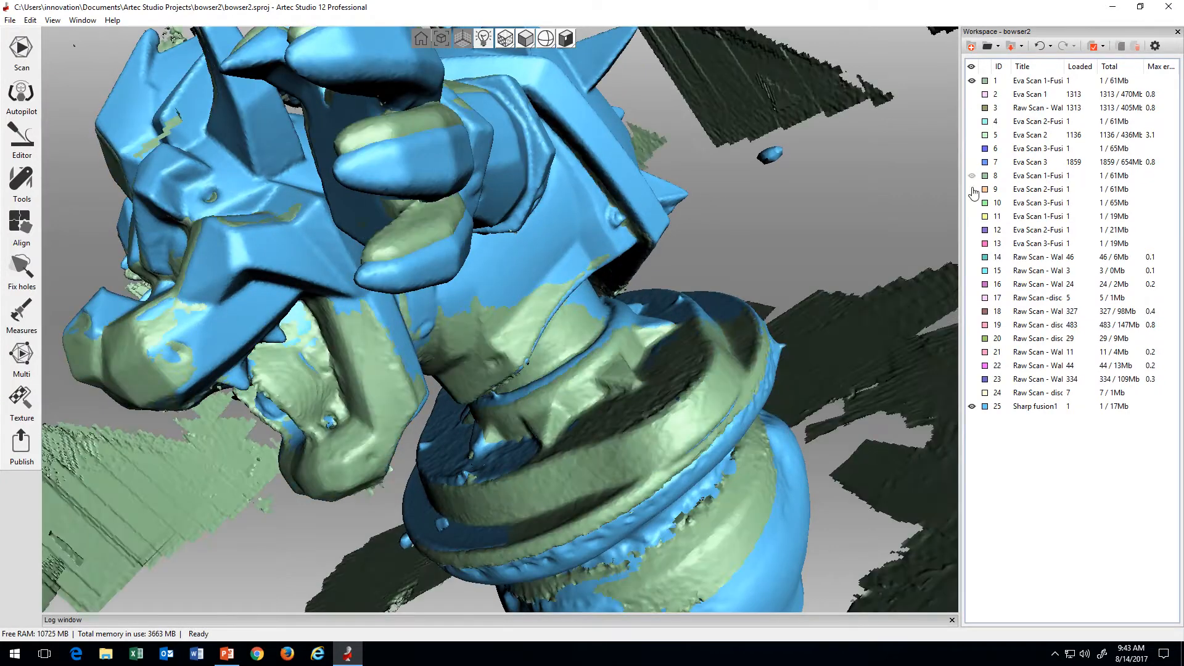
left_click(972, 408)
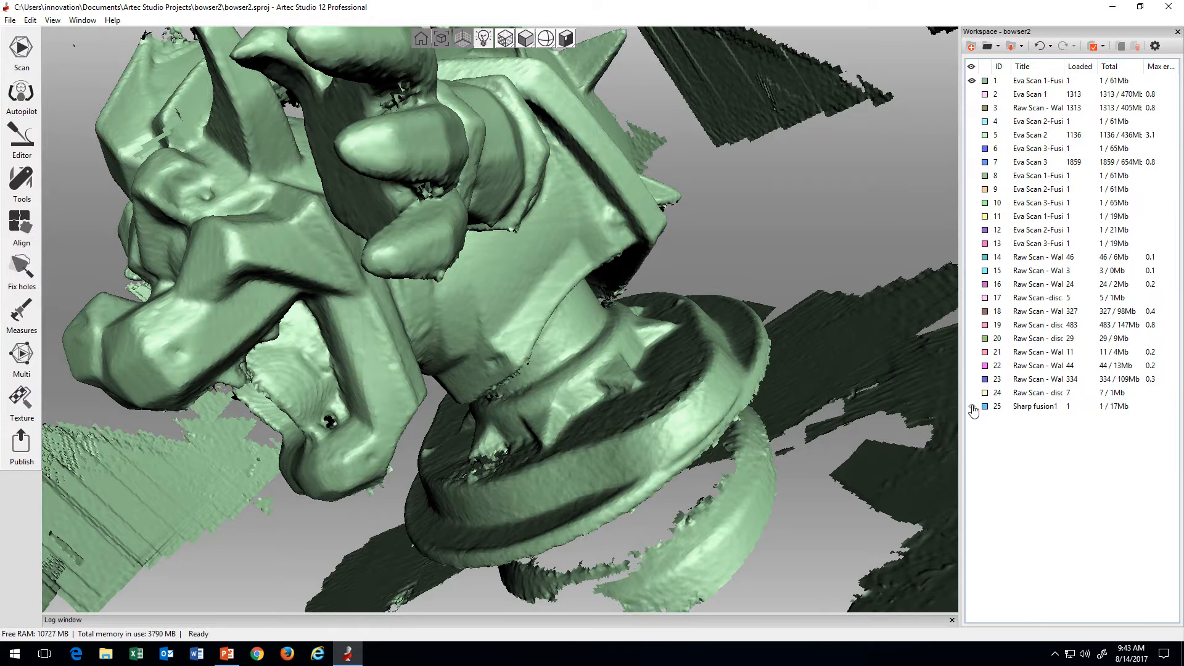
left_click(973, 408)
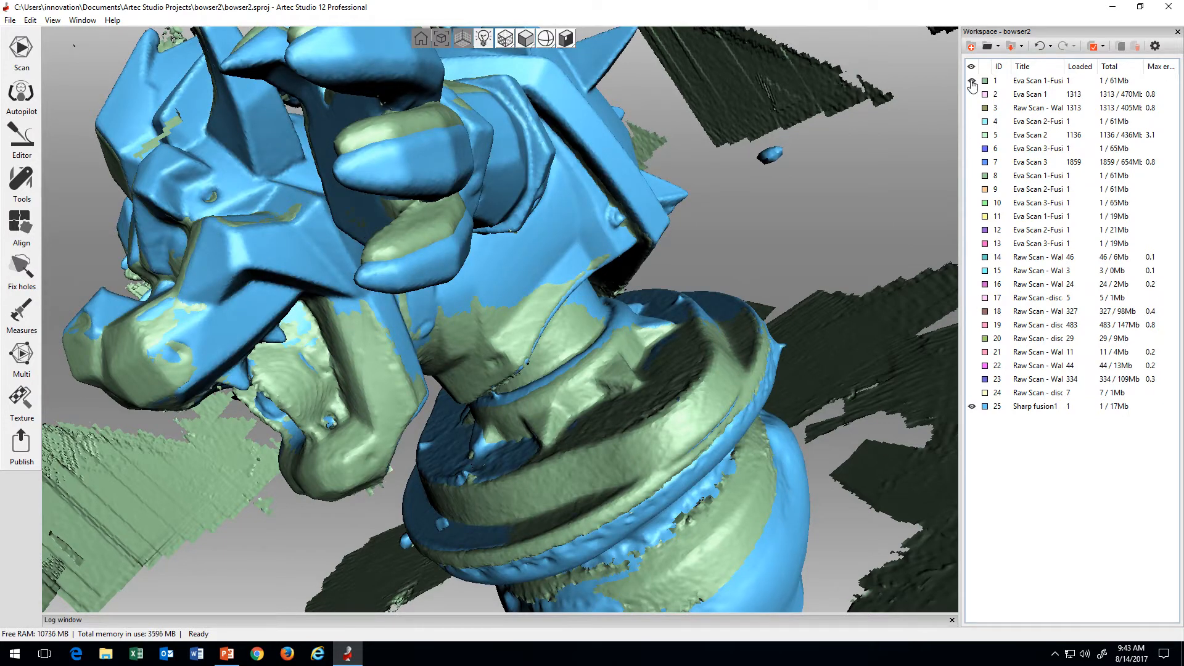
left_click(972, 82)
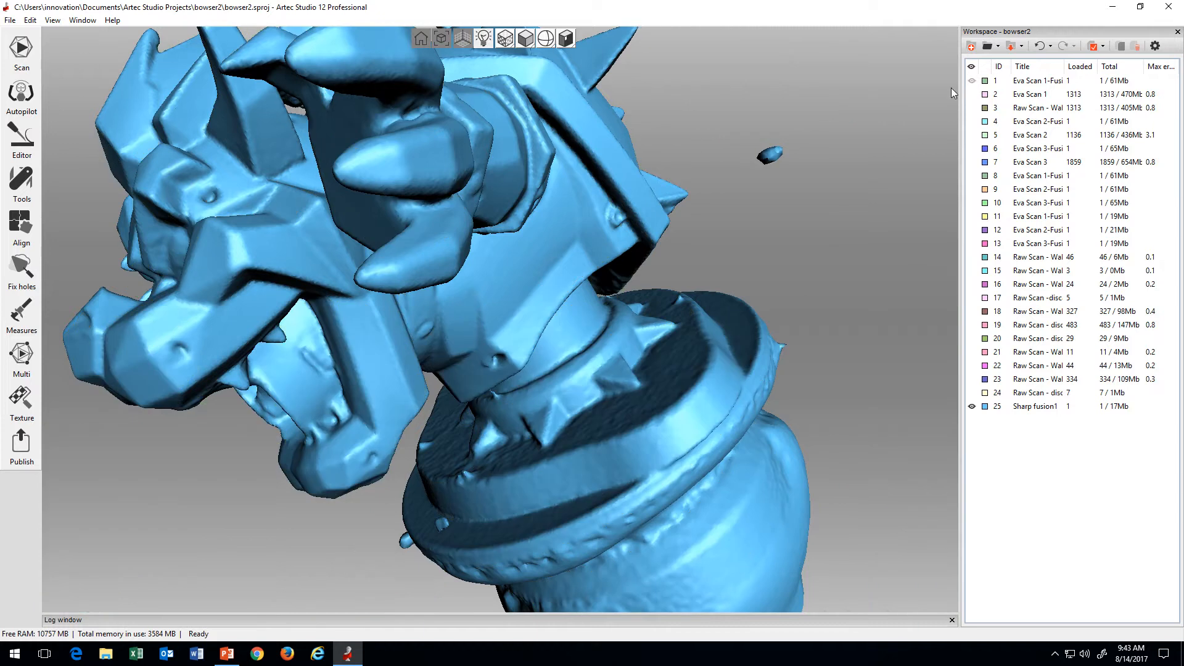
left_click_drag(850, 209, 622, 320)
scroll(601, 339, "down", 5)
scroll(602, 338, "down", 3)
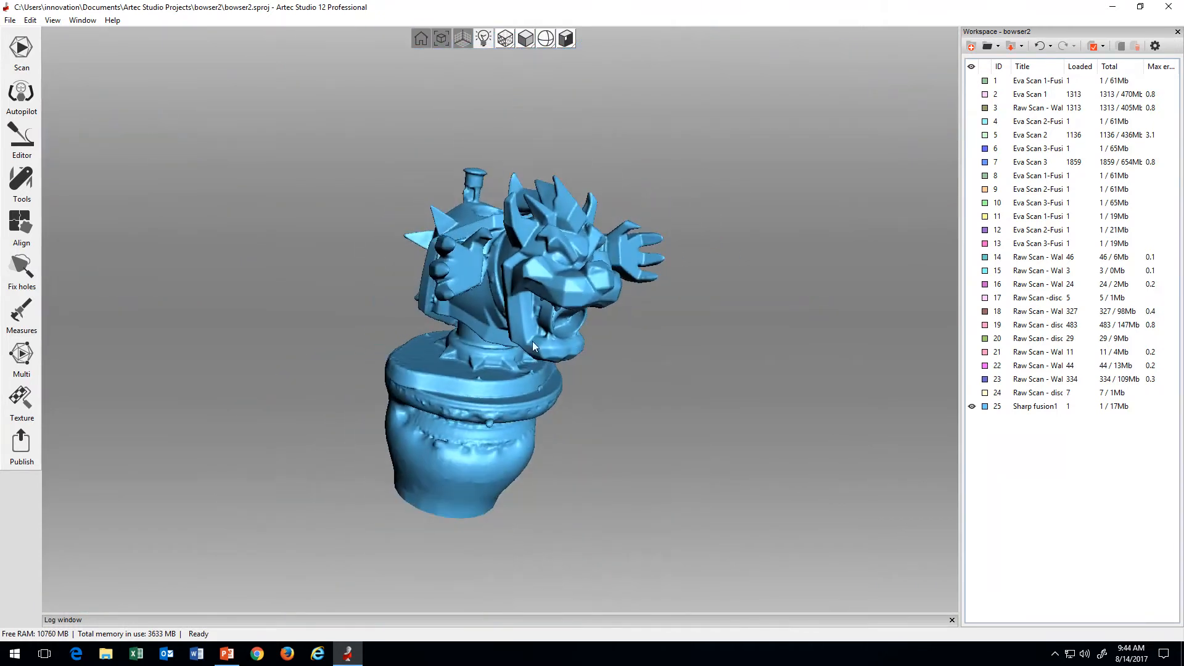
left_click_drag(536, 341, 790, 332)
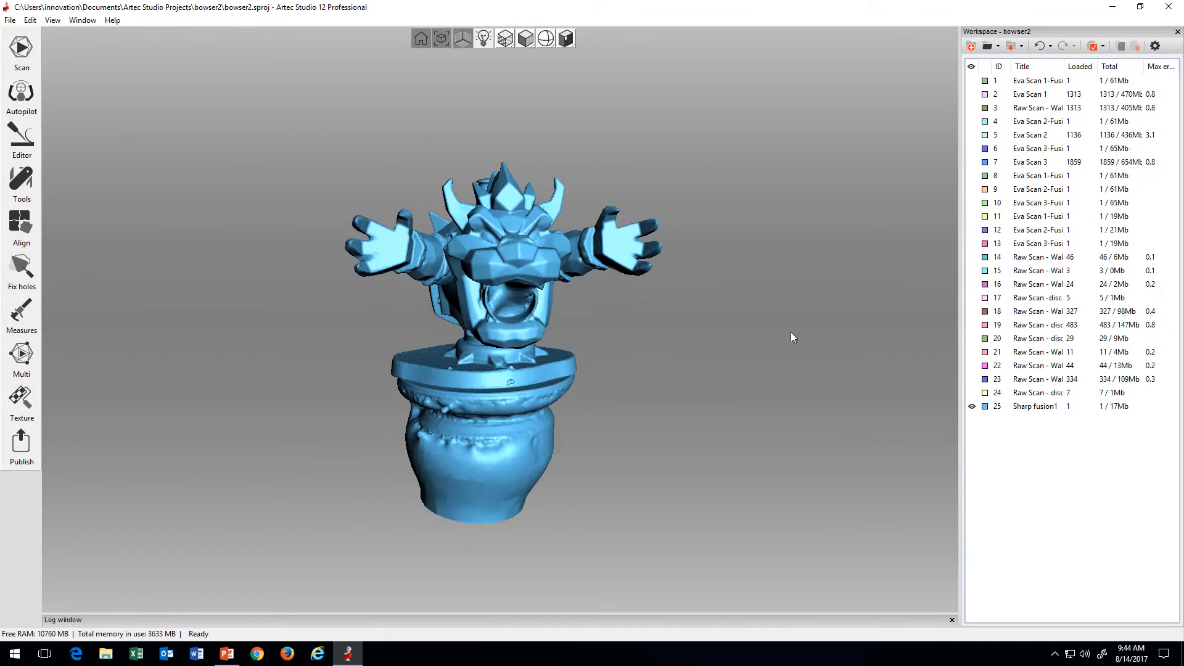
Step: Hide Sharp fusion1 and show scans 1, 4 and 6 together to examine how the unaligned scans overlap
left_click(971, 406)
left_click(971, 81)
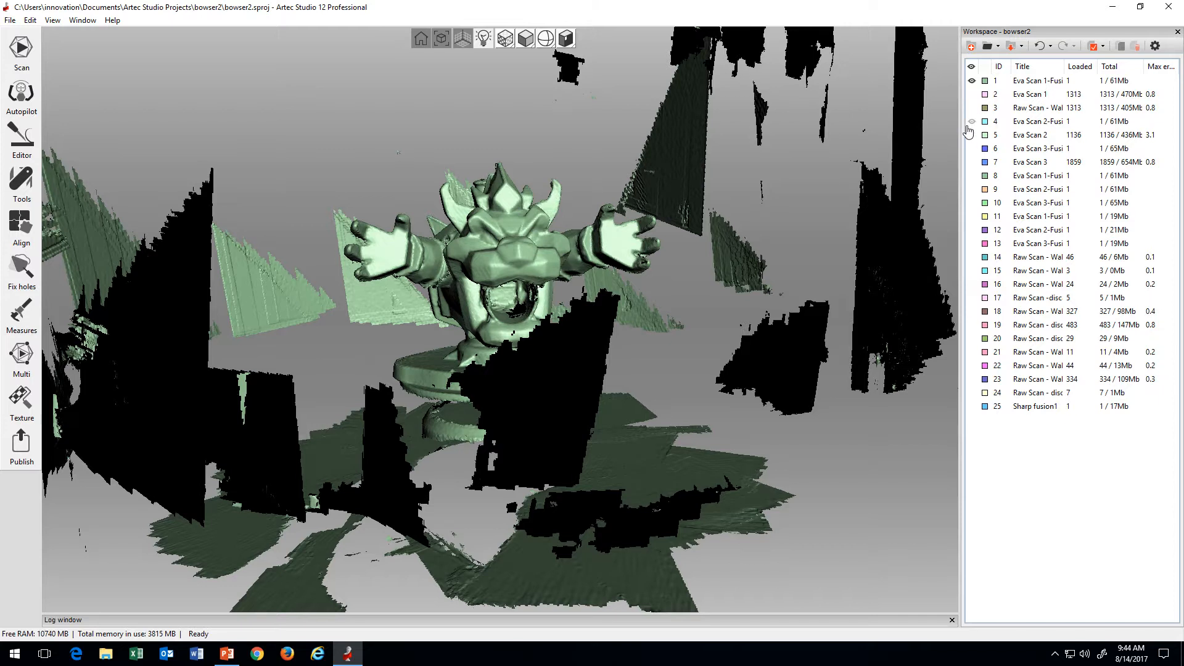
left_click(972, 122)
left_click(971, 149)
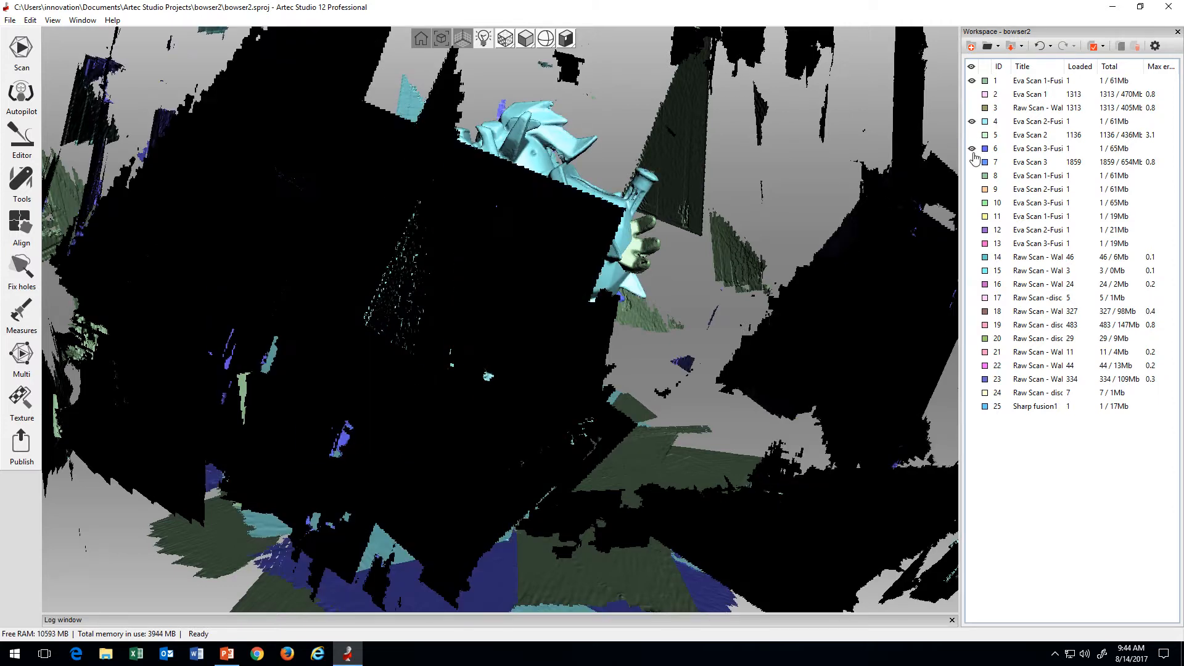
left_click_drag(721, 177, 503, 297)
mouse_move(566, 278)
left_mouse_down()
mouse_move(572, 257)
mouse_move(540, 276)
mouse_move(537, 249)
mouse_move(560, 292)
mouse_move(563, 269)
mouse_move(575, 274)
left_mouse_up()
Step: Hide scans 1, 4 and 6, and show the cleaned scans 11, 12 and 13 together to examine their misaligned positions
left_click(972, 81)
left_click(972, 121)
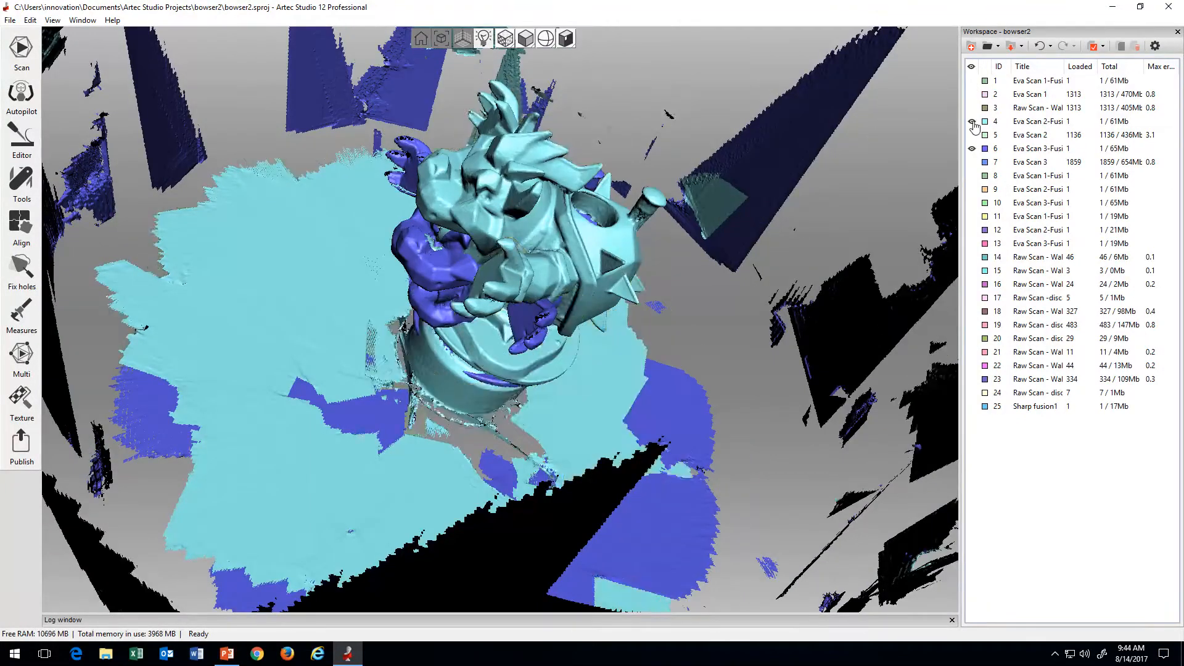
left_click(972, 148)
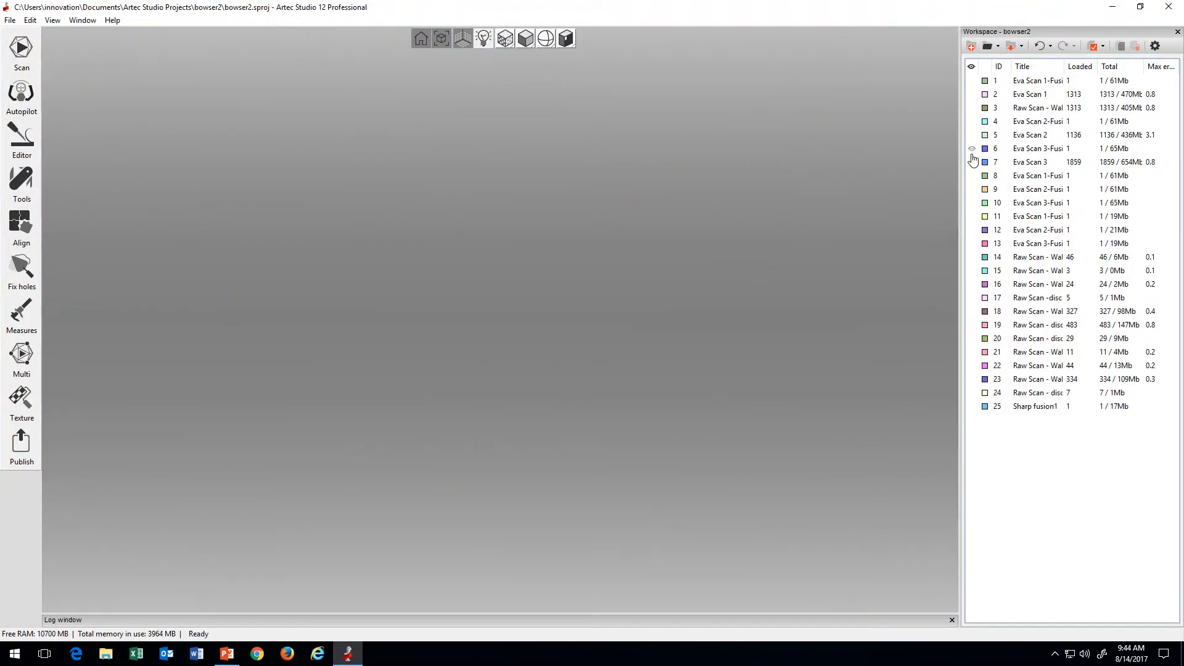
left_click(972, 217)
left_click(971, 230)
left_click(972, 244)
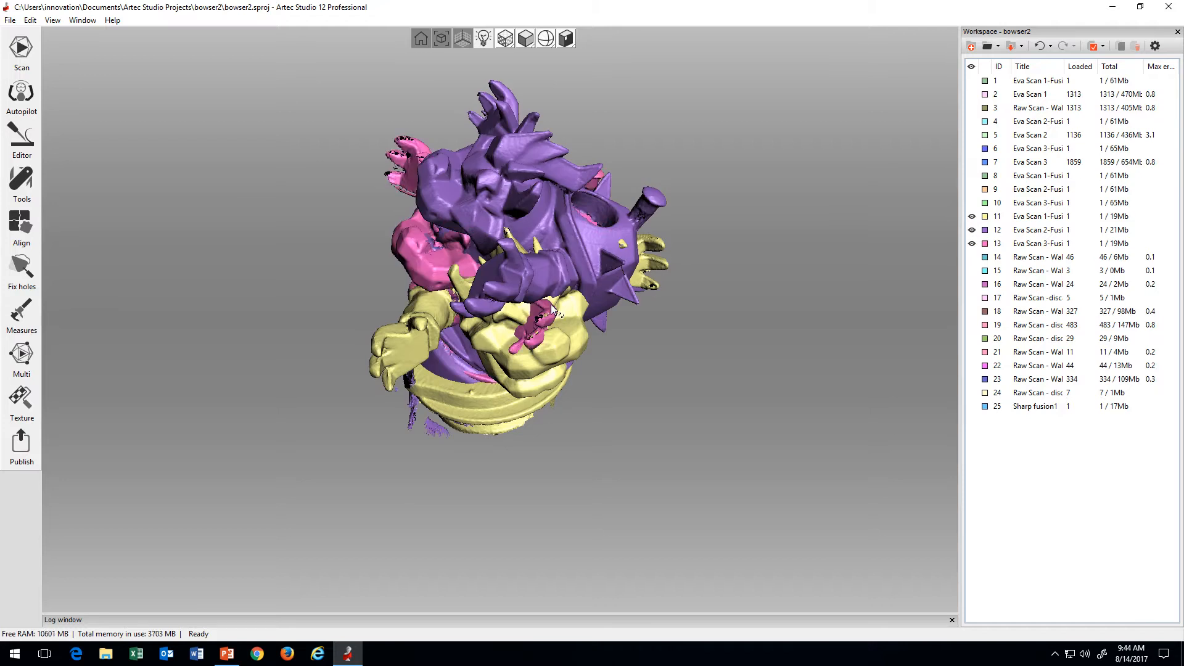
left_click_drag(550, 305, 400, 324)
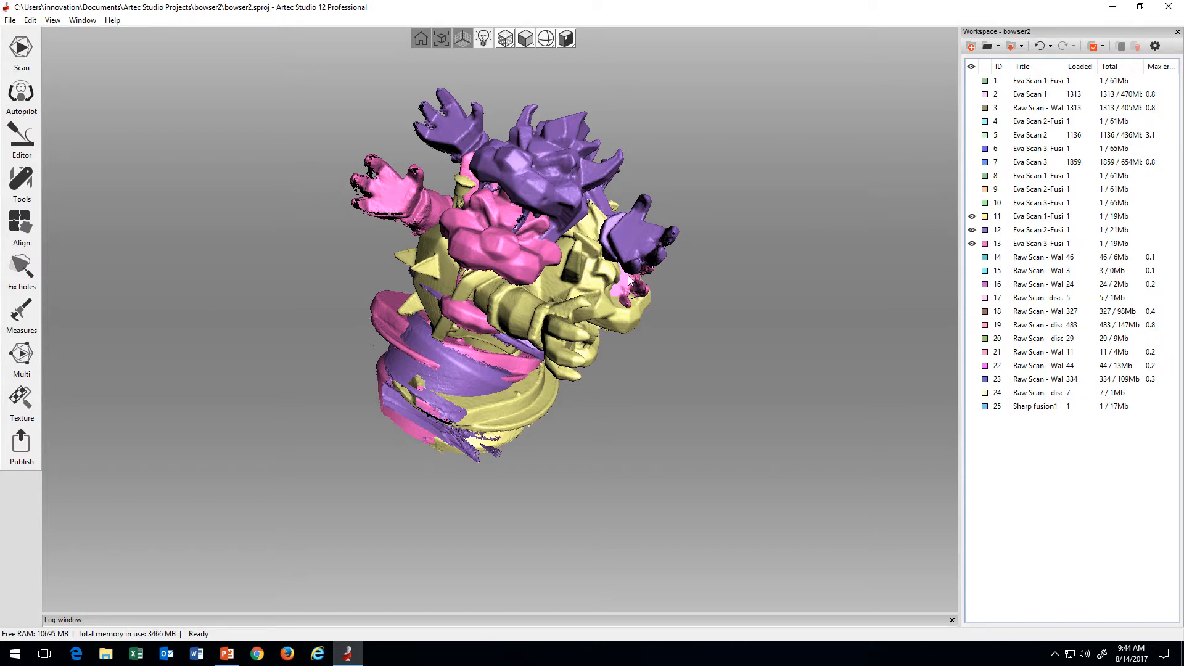
mouse_move(630, 281)
left_mouse_down()
mouse_move(484, 295)
mouse_move(490, 278)
left_mouse_up()
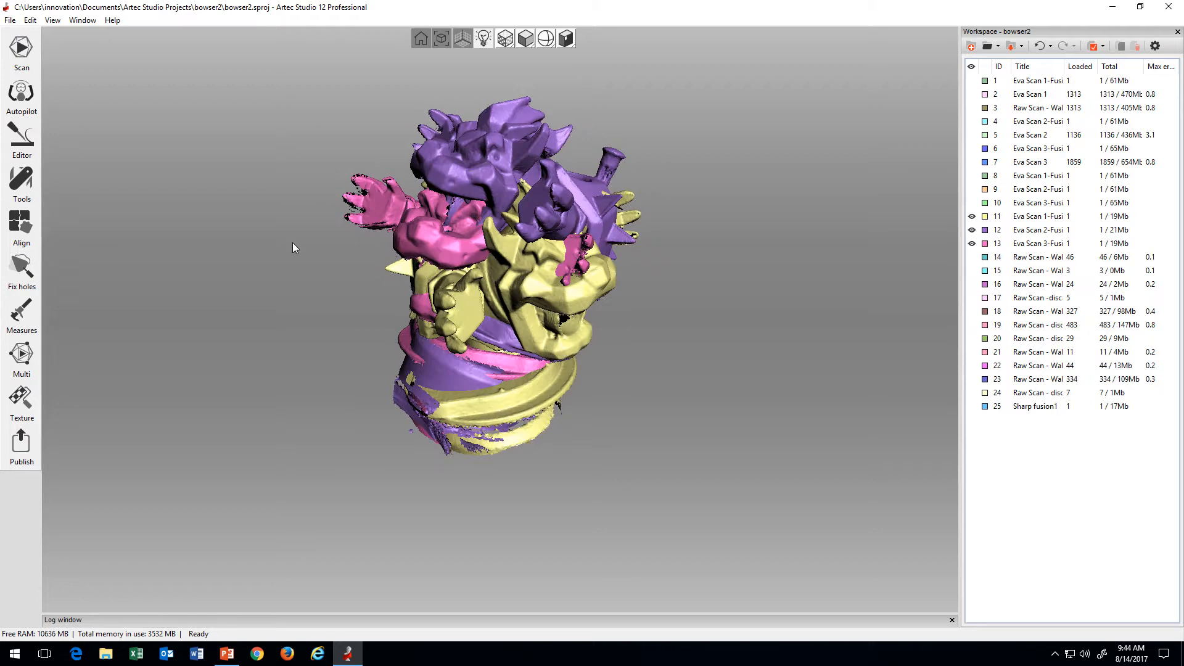
Step: Try auto-alignment on scans 11, 12 and 13, inspect the result from all sides, and exit the alignment without saving
left_click(22, 227)
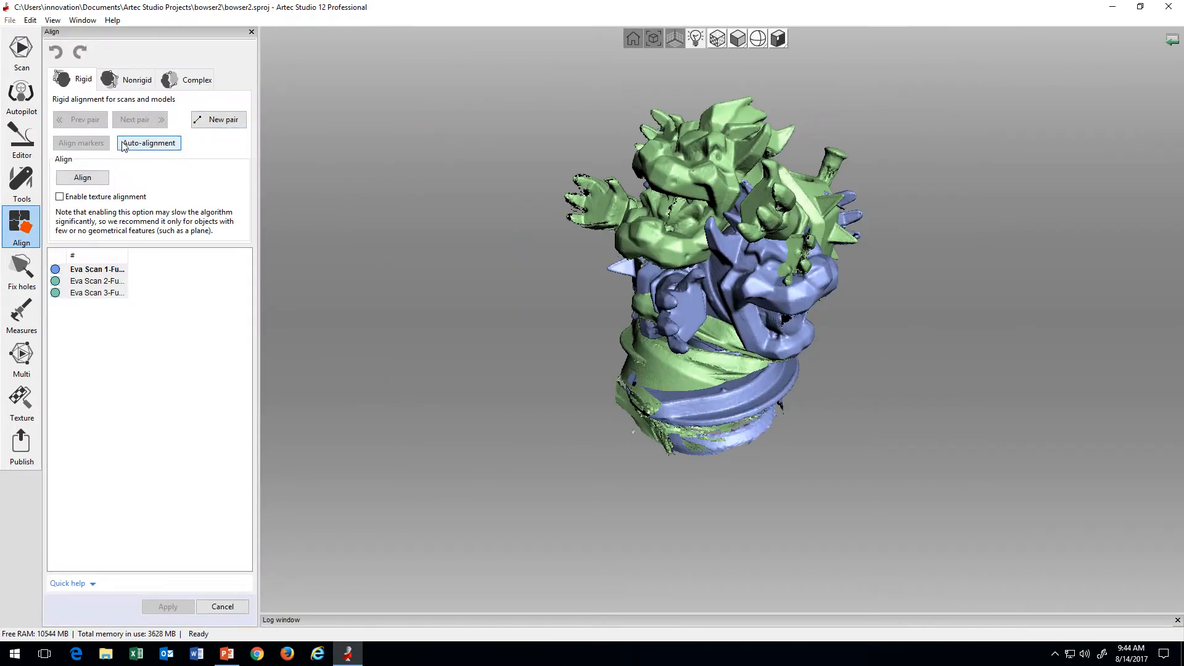
left_click(159, 146)
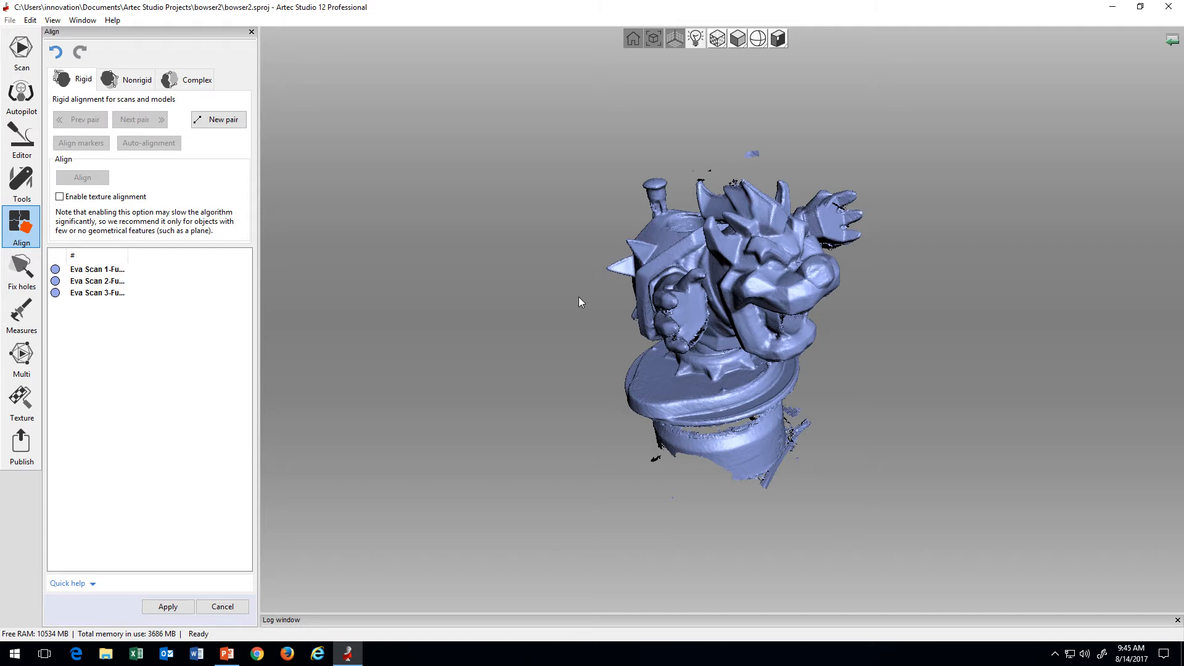
mouse_move(579, 406)
left_mouse_down()
mouse_move(821, 338)
mouse_move(813, 346)
left_mouse_up()
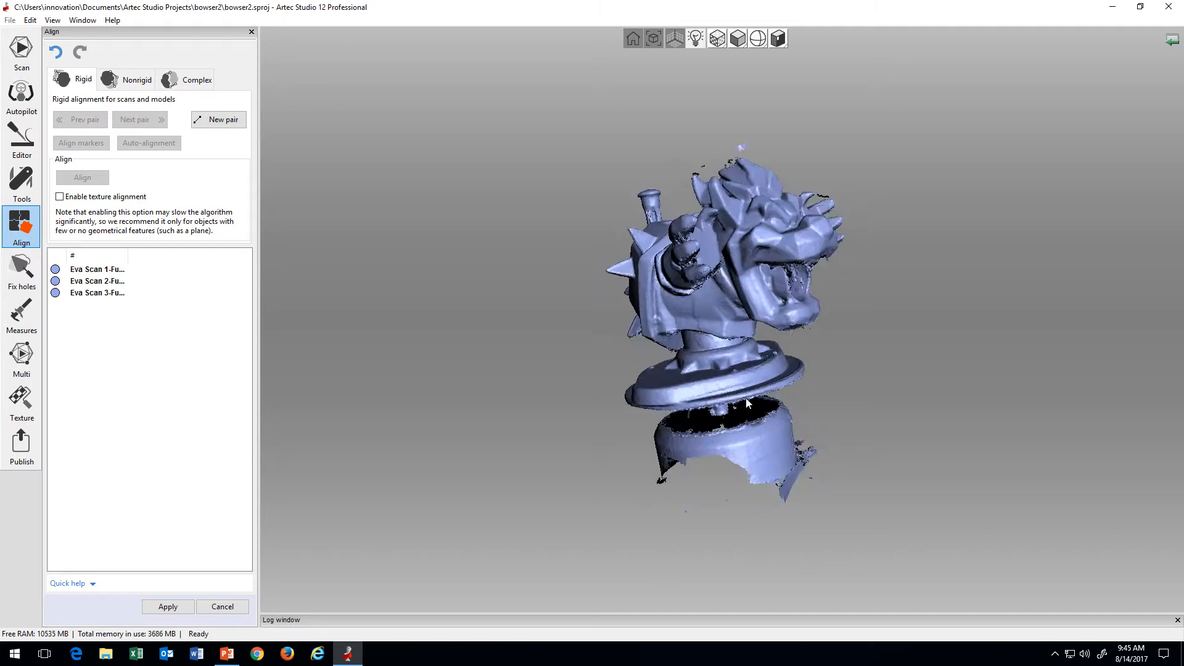
scroll(837, 392, "up", 2)
mouse_move(839, 390)
left_mouse_down()
mouse_move(680, 491)
mouse_move(885, 525)
mouse_move(901, 371)
mouse_move(986, 315)
mouse_move(812, 377)
mouse_move(634, 390)
mouse_move(666, 413)
mouse_move(770, 390)
left_mouse_up()
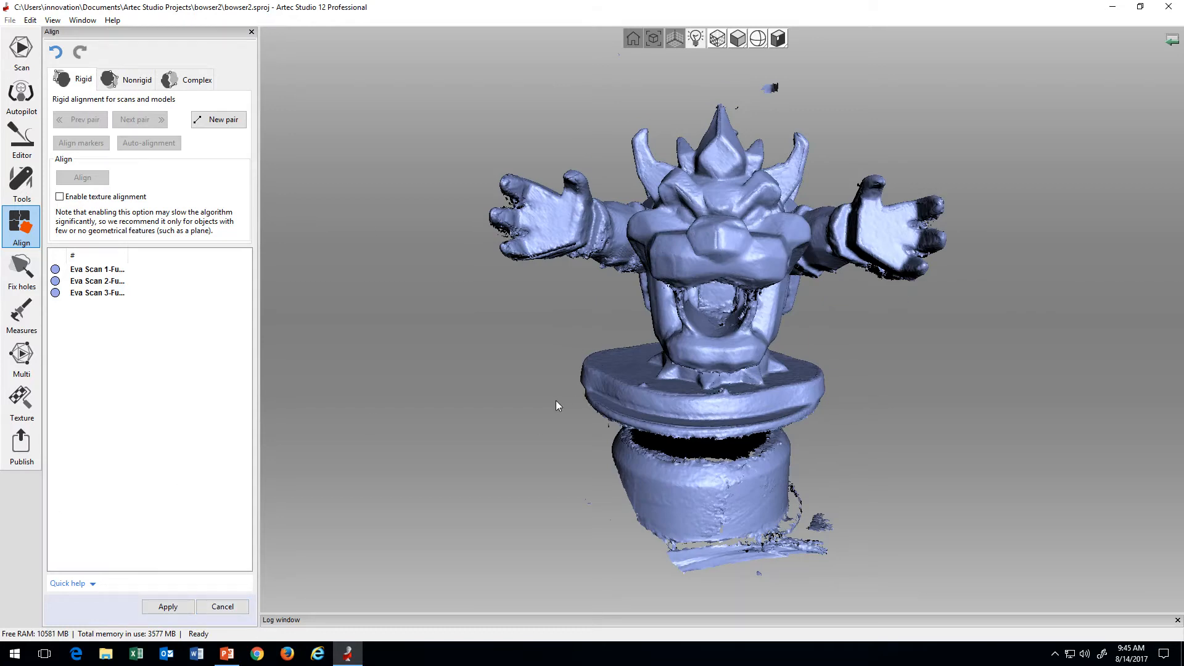
left_click_drag(570, 399, 733, 379)
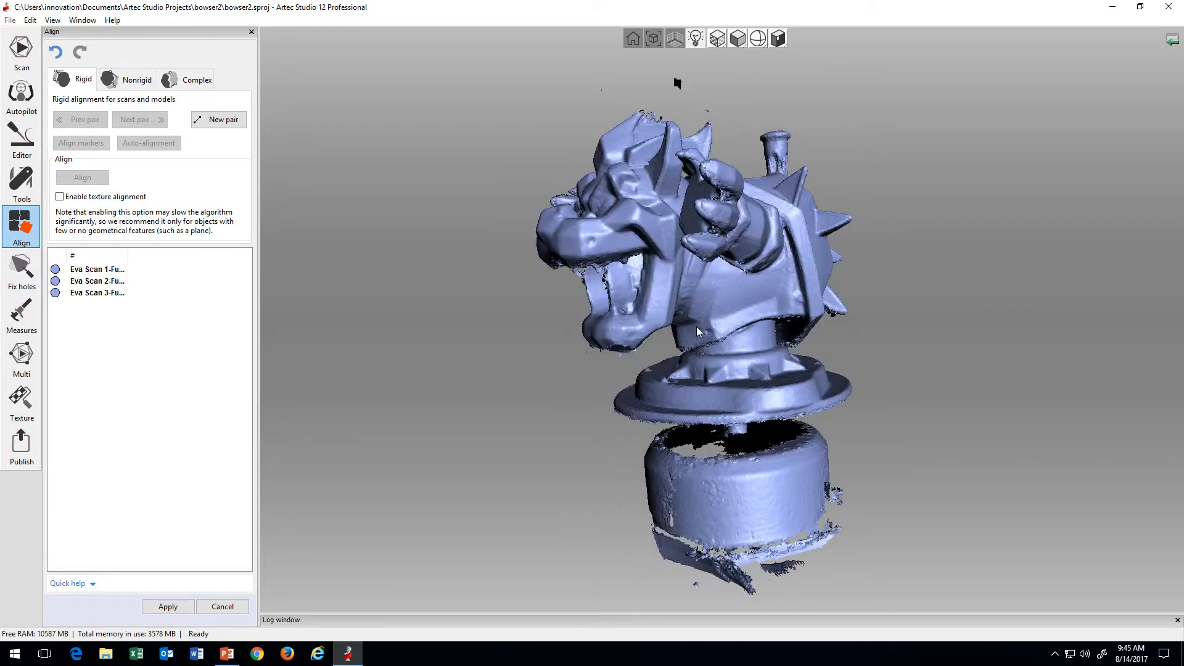
left_click_drag(622, 323, 853, 339)
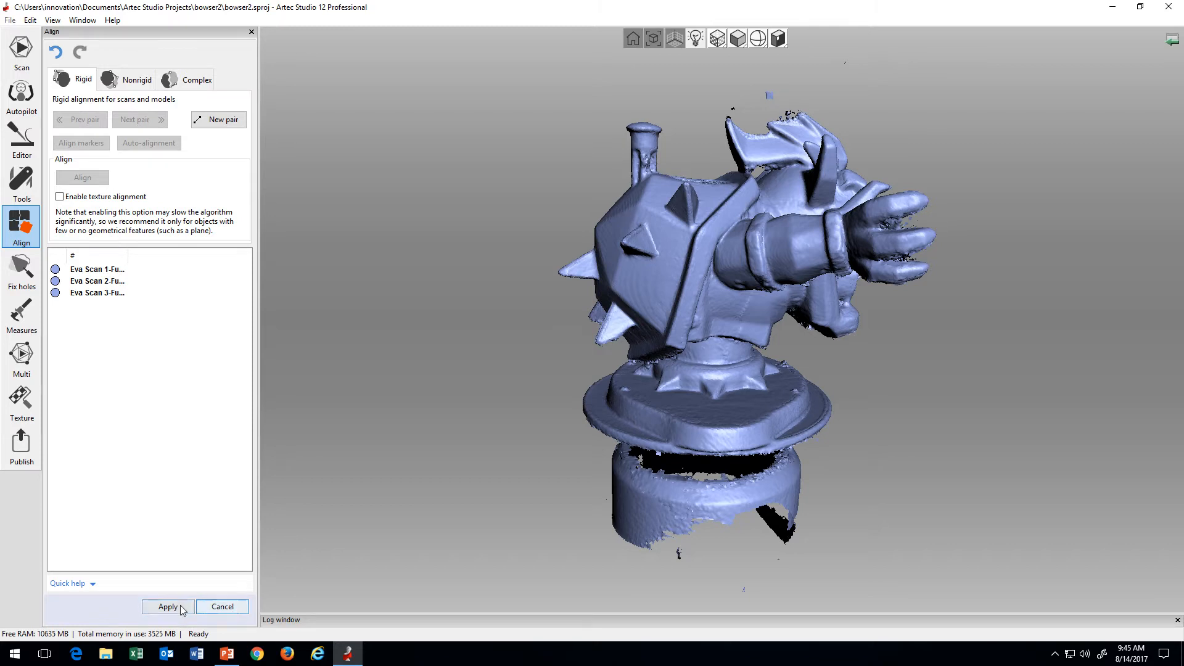
left_click(219, 608)
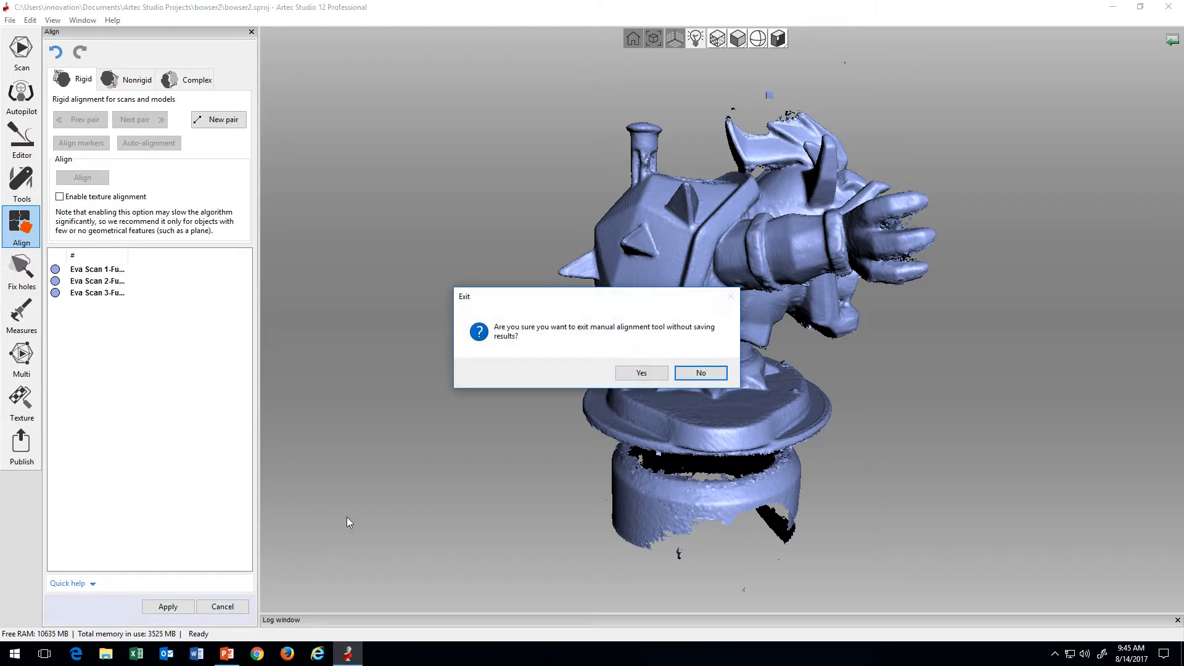
left_click(653, 373)
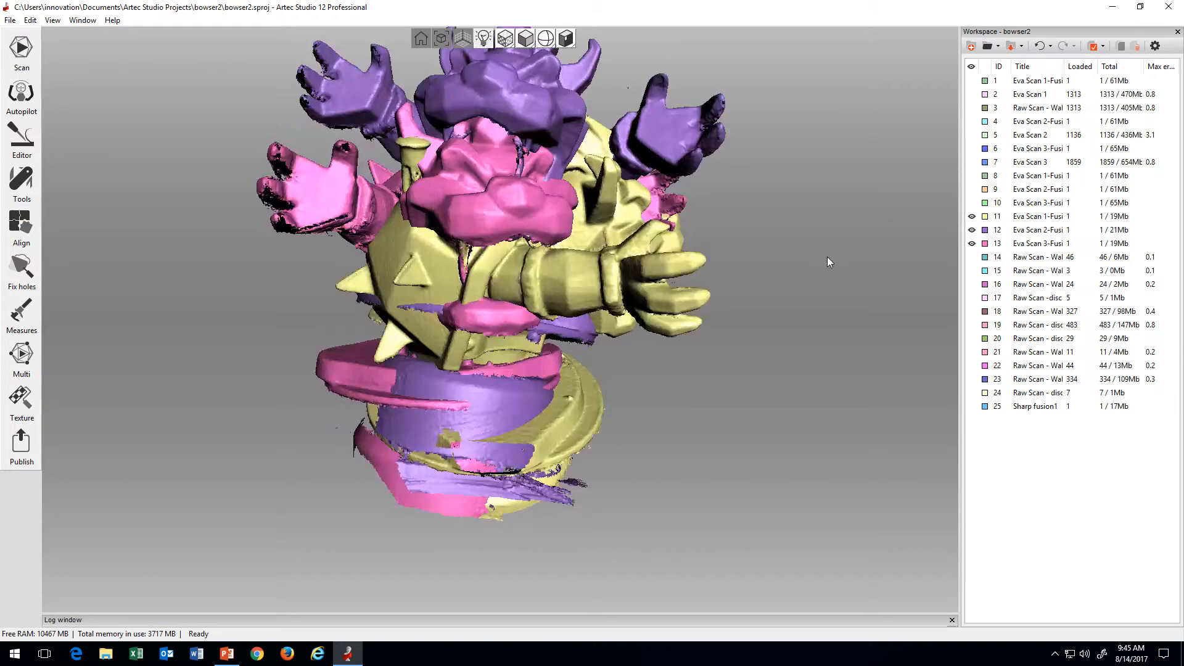
Step: Hide scan 13, start a rigid alignment of scans 11 and 12, and mark the first matching point pair on their snouts
left_click(972, 243)
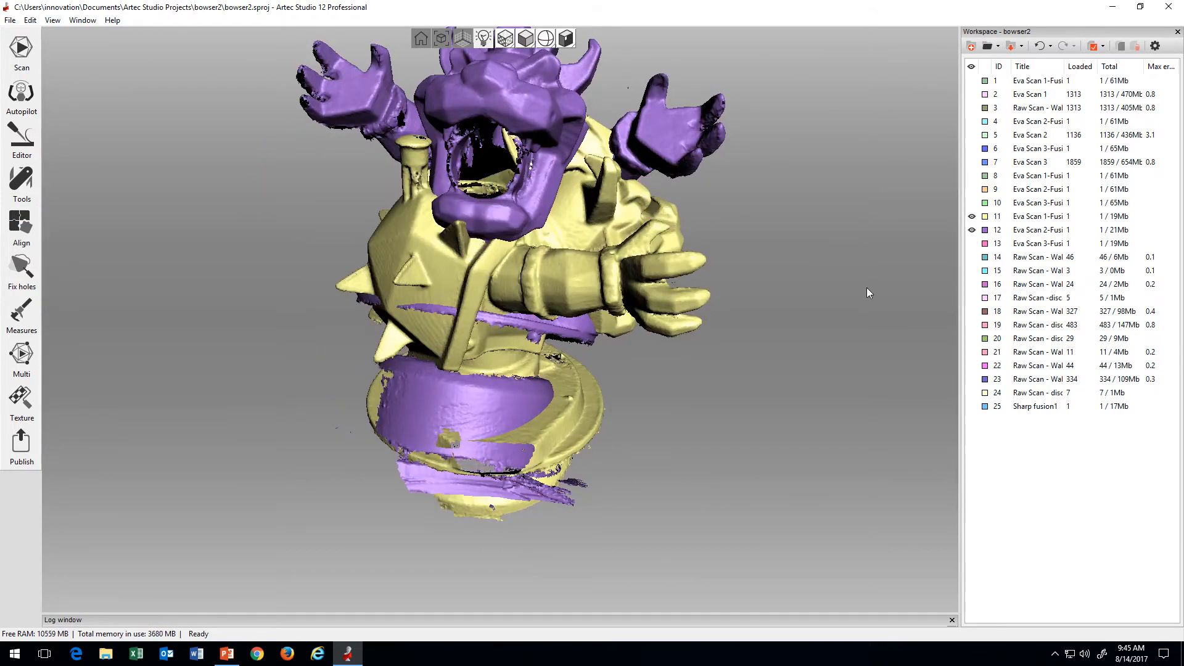
left_click(21, 227)
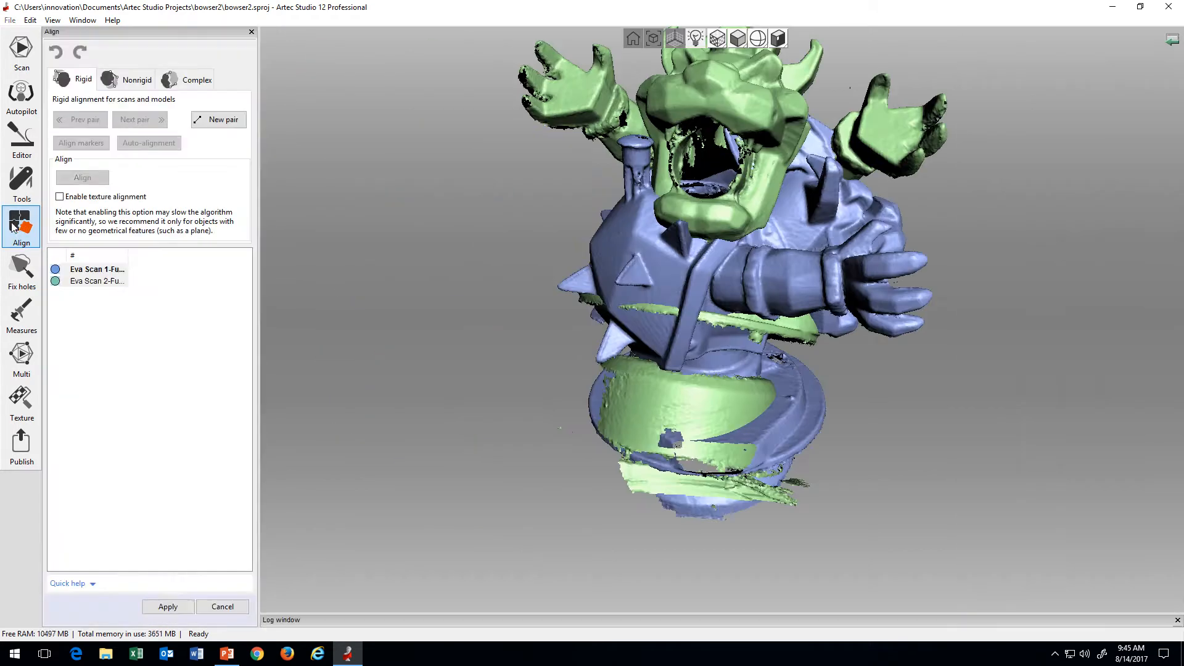
left_click(230, 119)
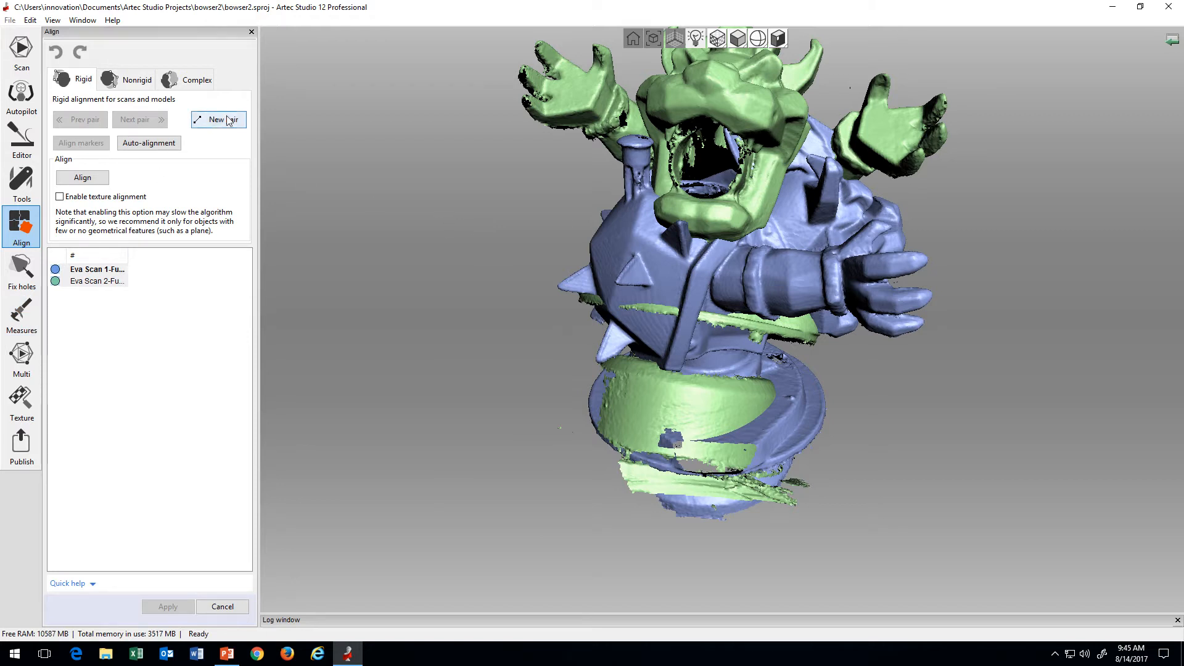
mouse_move(273, 141)
left_mouse_down()
mouse_move(524, 386)
mouse_move(769, 378)
mouse_move(729, 368)
mouse_move(793, 364)
left_mouse_up()
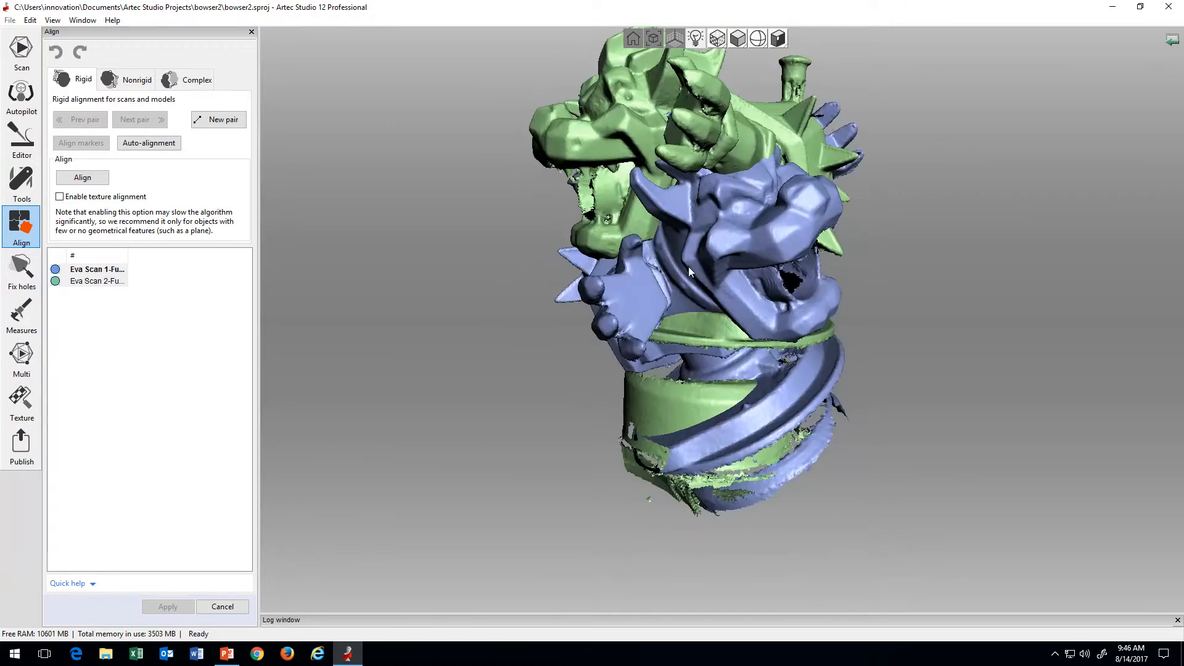
left_click(228, 119)
left_click(546, 134)
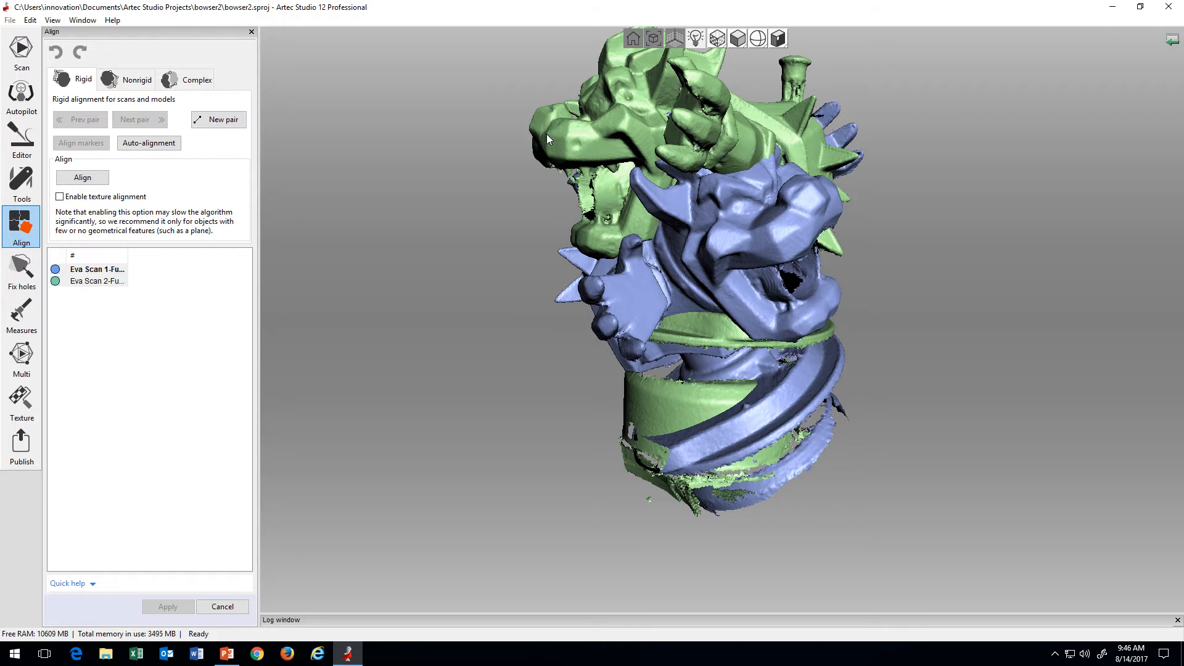
left_click(851, 195)
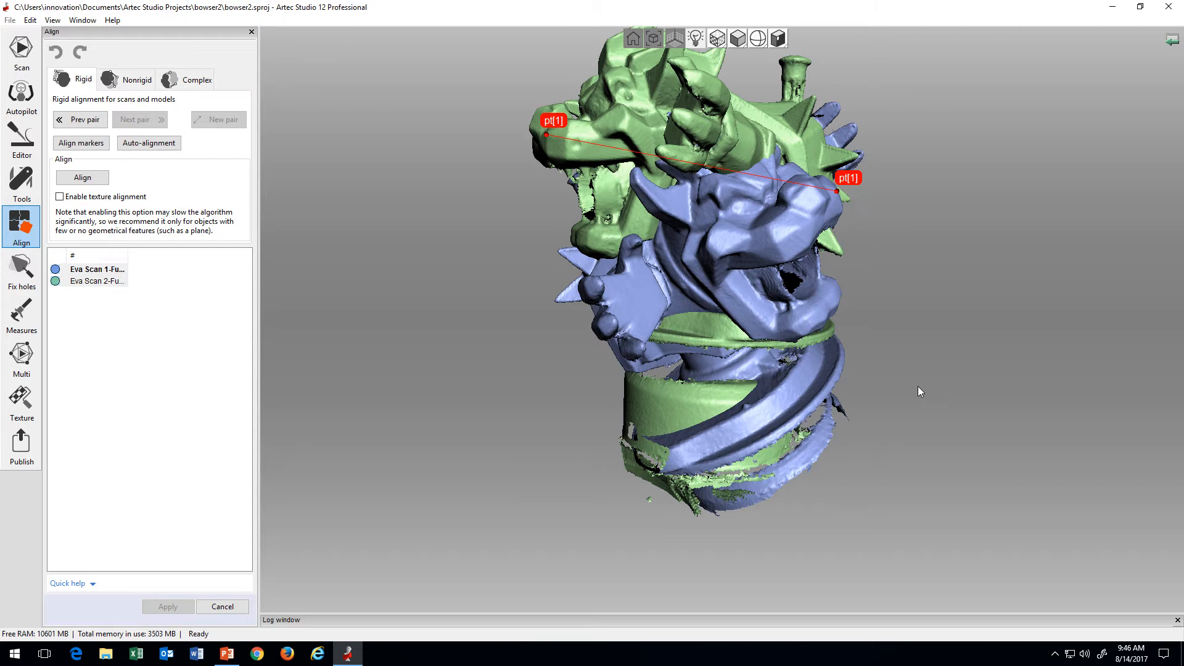
Step: Mark the second matching point pair on the brow of both scans
left_click_drag(917, 386, 871, 420)
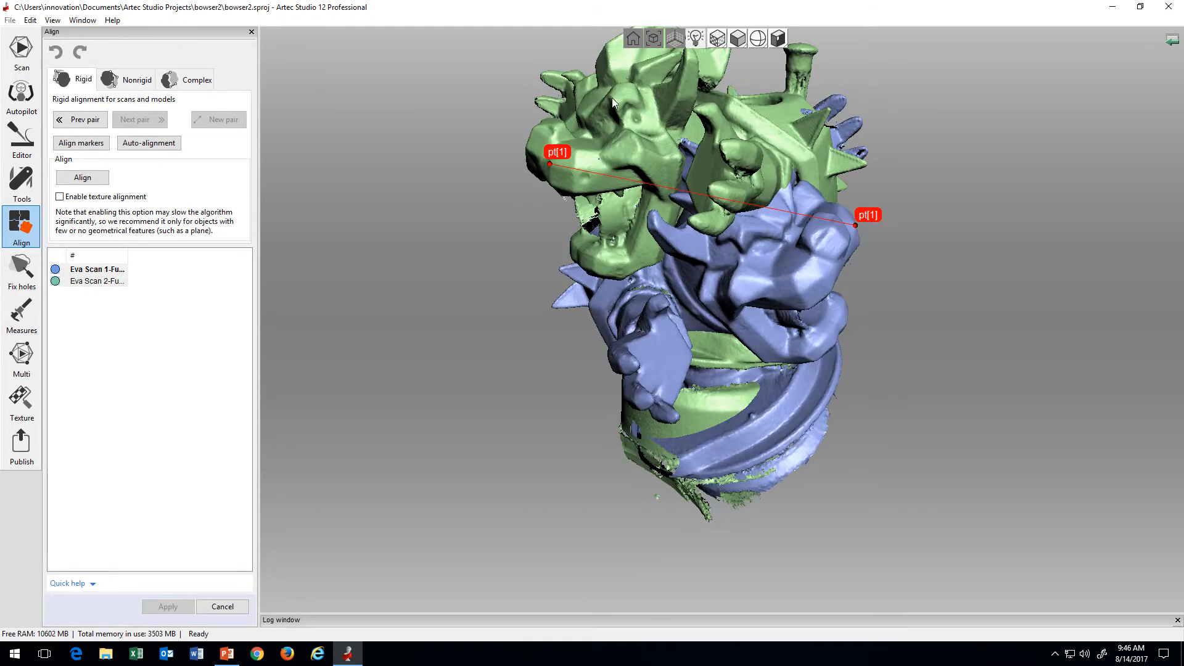
left_click_drag(670, 222, 663, 142)
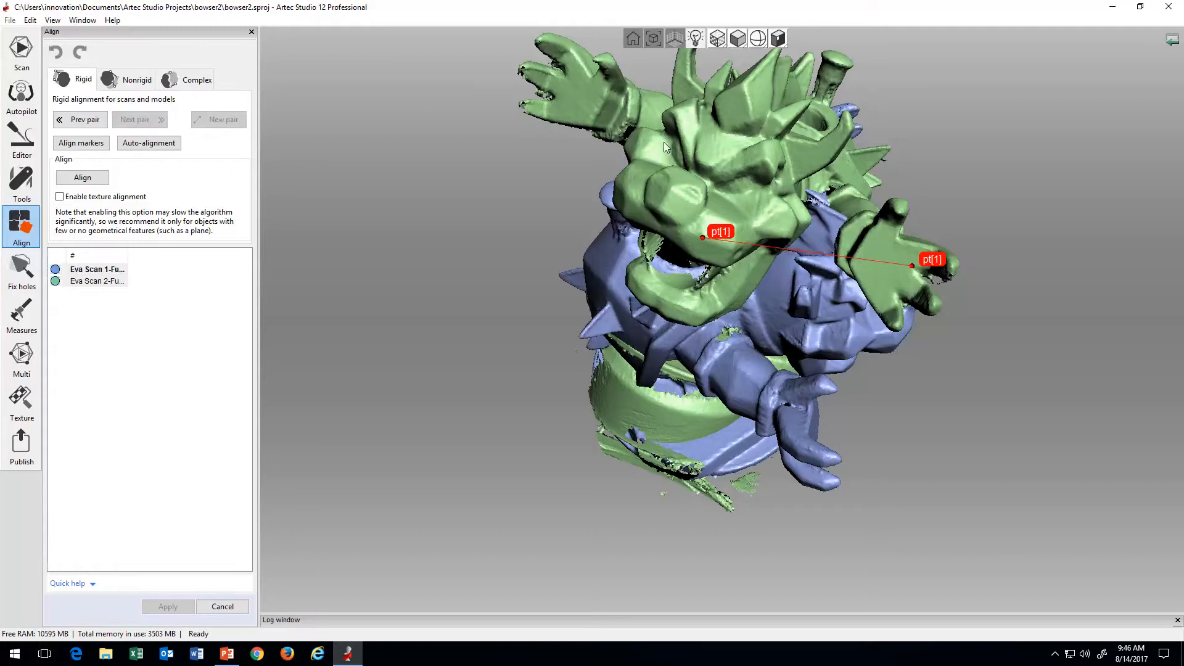
left_click(670, 111)
left_click_drag(867, 313, 665, 259)
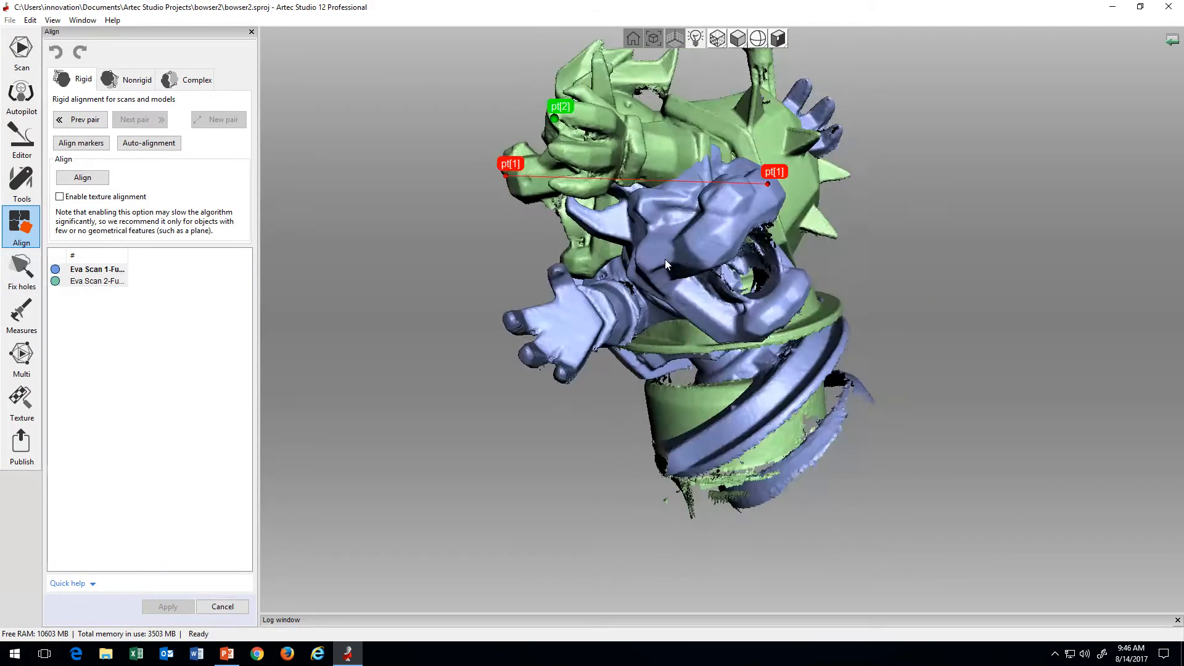
left_click(641, 201)
left_click_drag(683, 316, 708, 307)
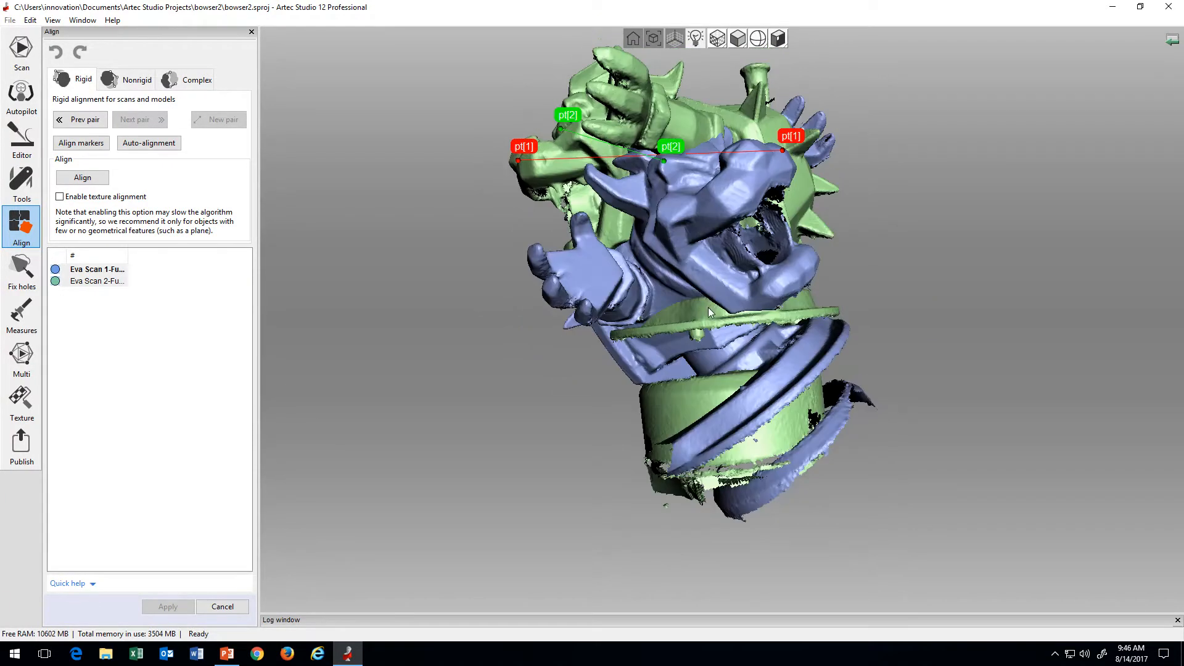
Step: Mark the third matching point pair at the wrist of the same outstretched hand on both scans
left_click_drag(630, 301, 750, 351)
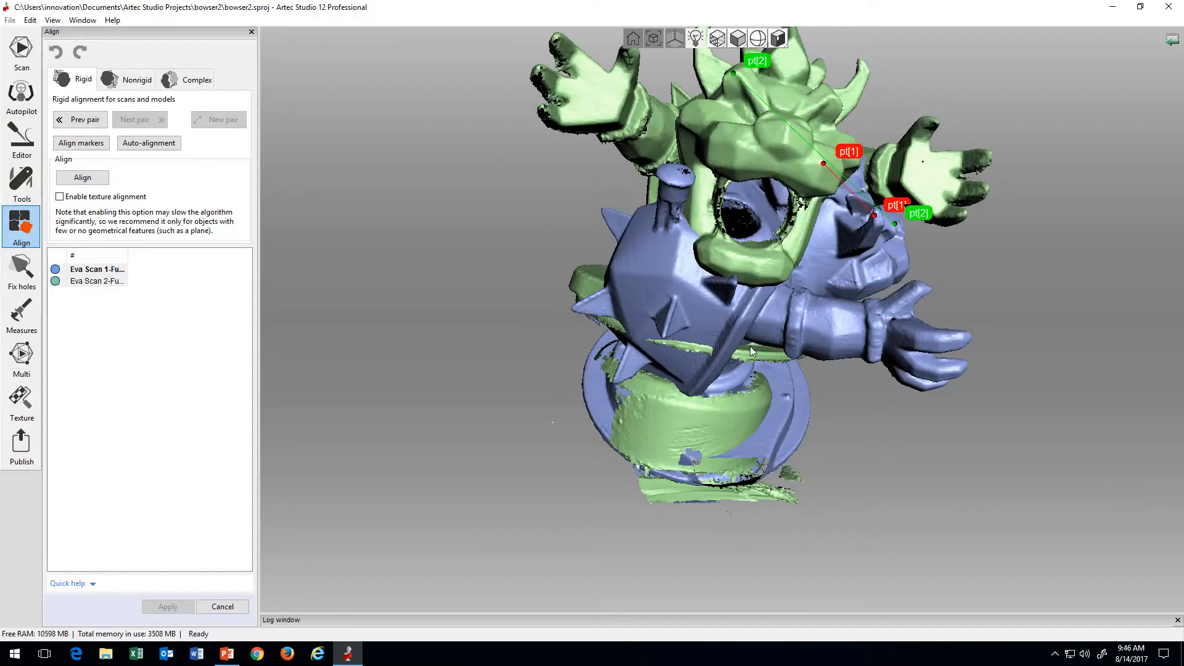
left_click(615, 121)
left_click_drag(841, 307, 586, 322)
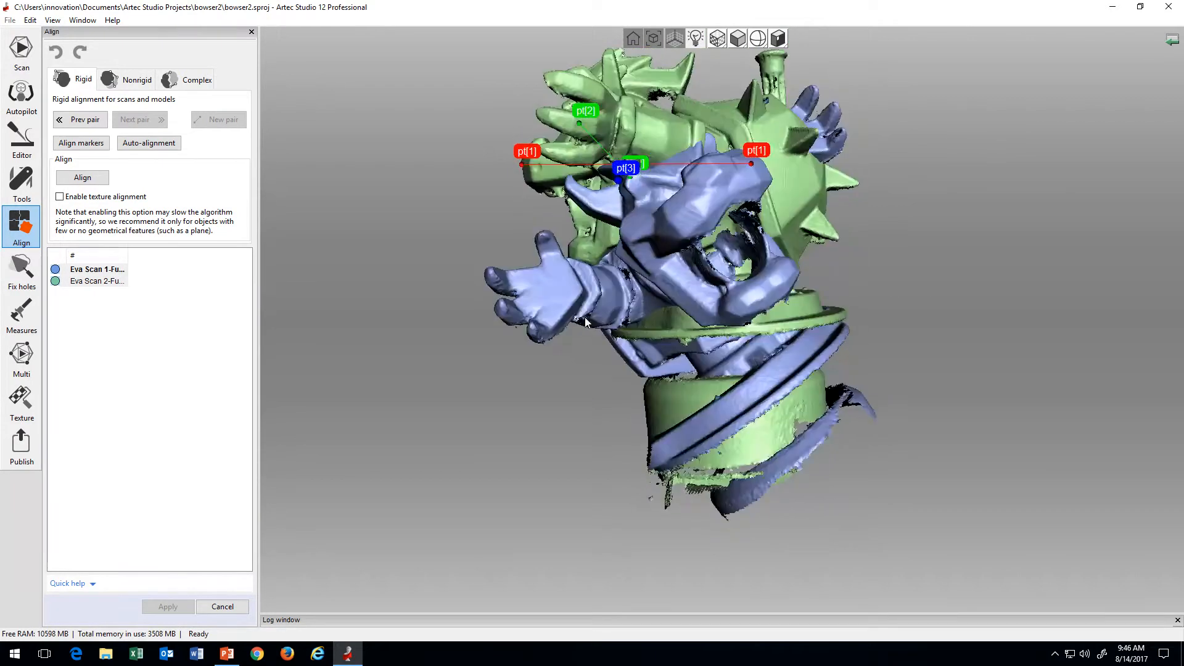
left_click(580, 290)
Step: Align scans 11 and 12 using the three point pairs, check the fit from several angles, and apply the alignment
left_click(81, 178)
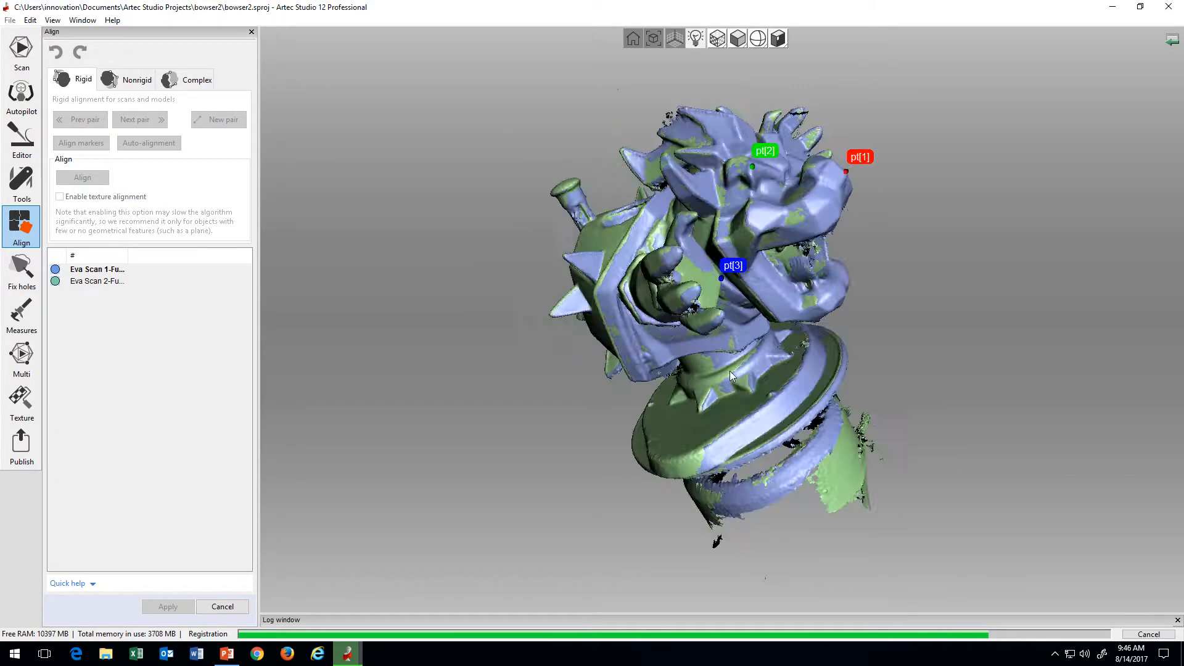
mouse_move(783, 352)
left_mouse_down()
mouse_move(738, 367)
mouse_move(740, 357)
left_mouse_up()
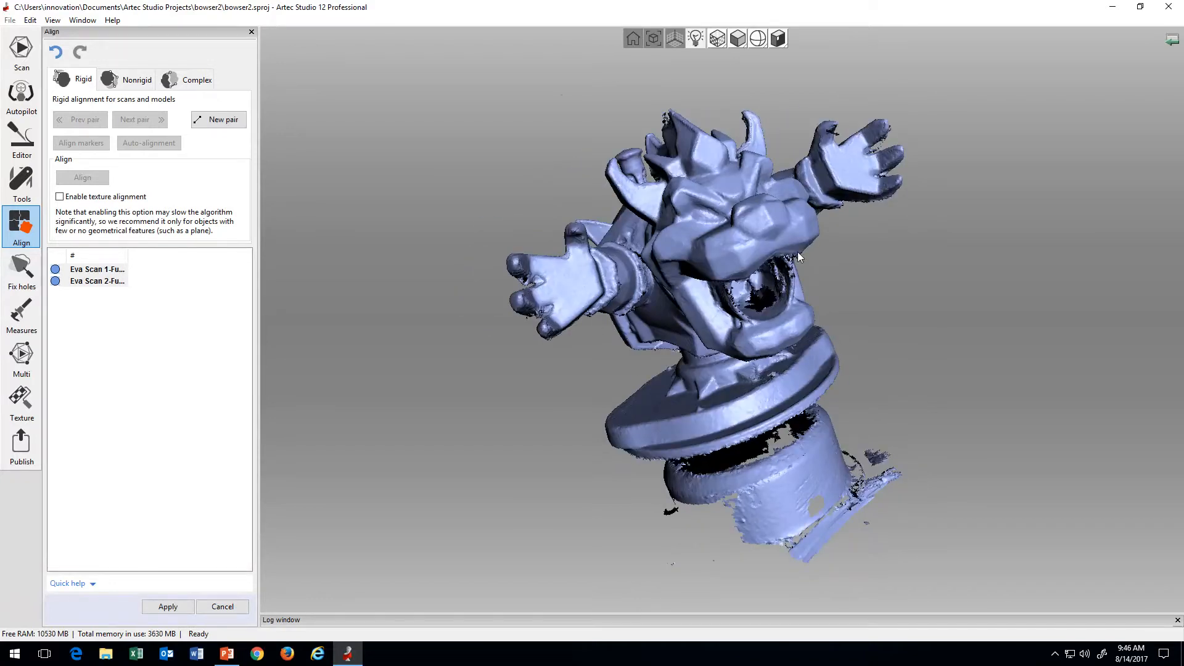
left_click_drag(646, 381, 701, 389)
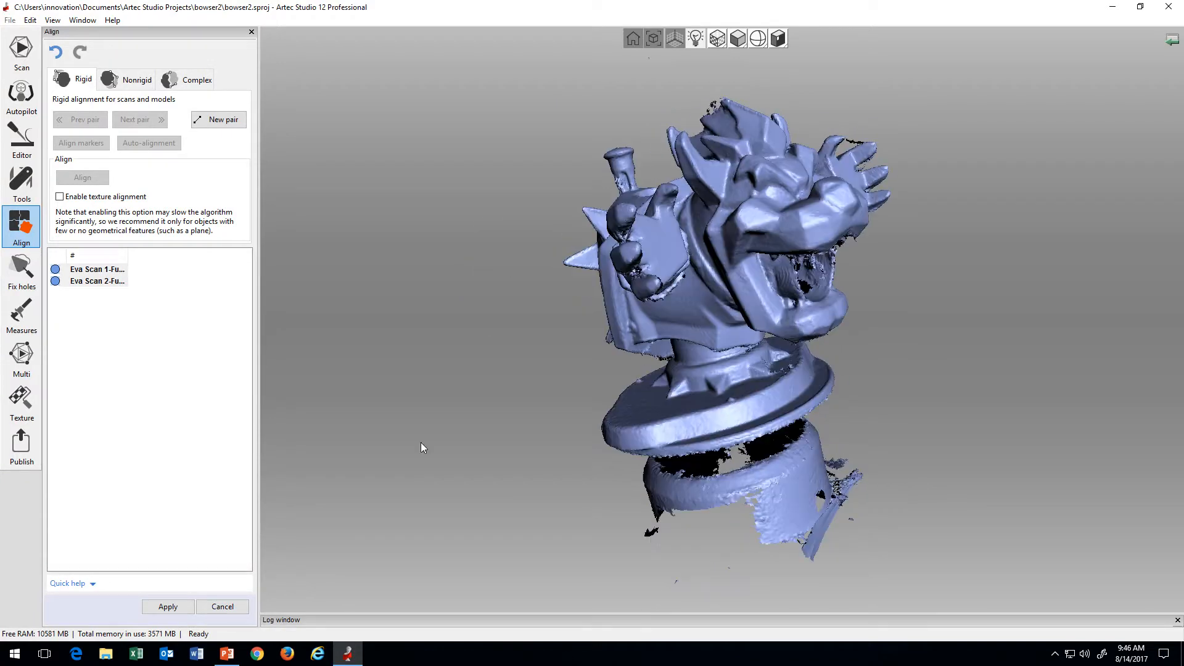
left_click(169, 607)
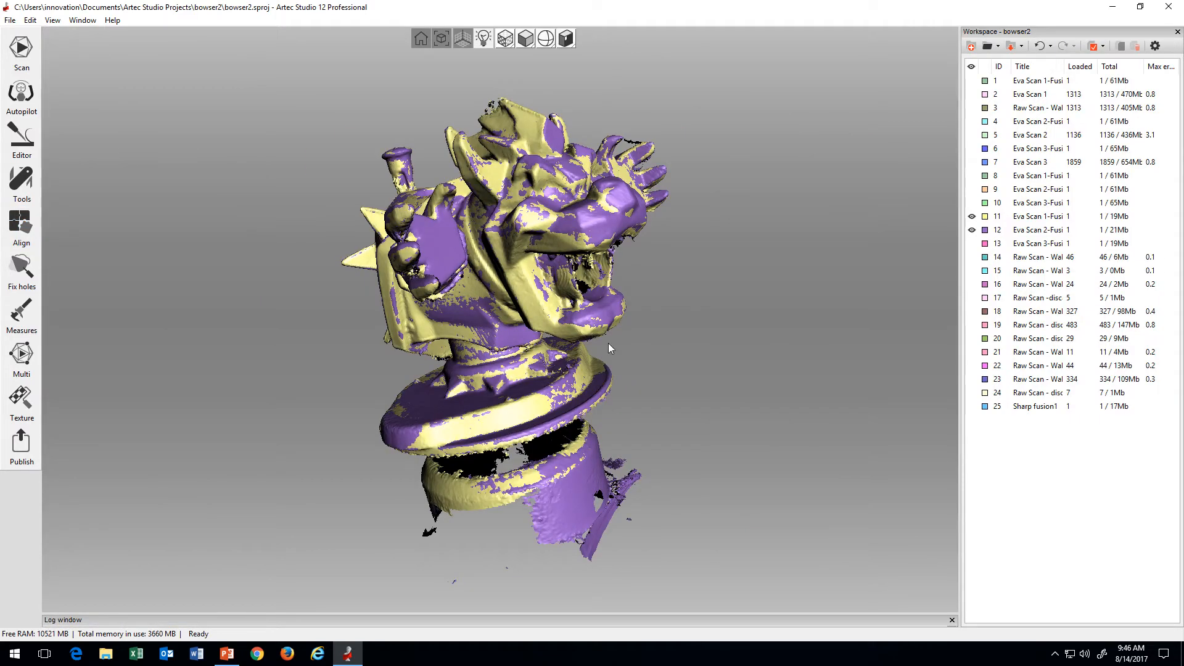
Step: Toggle the visibility of scans 11 and 12 to check their alignment, and briefly show scan 13 for comparison
left_click(972, 216)
left_click(972, 230)
left_click(972, 217)
left_click(972, 230)
left_click(972, 244)
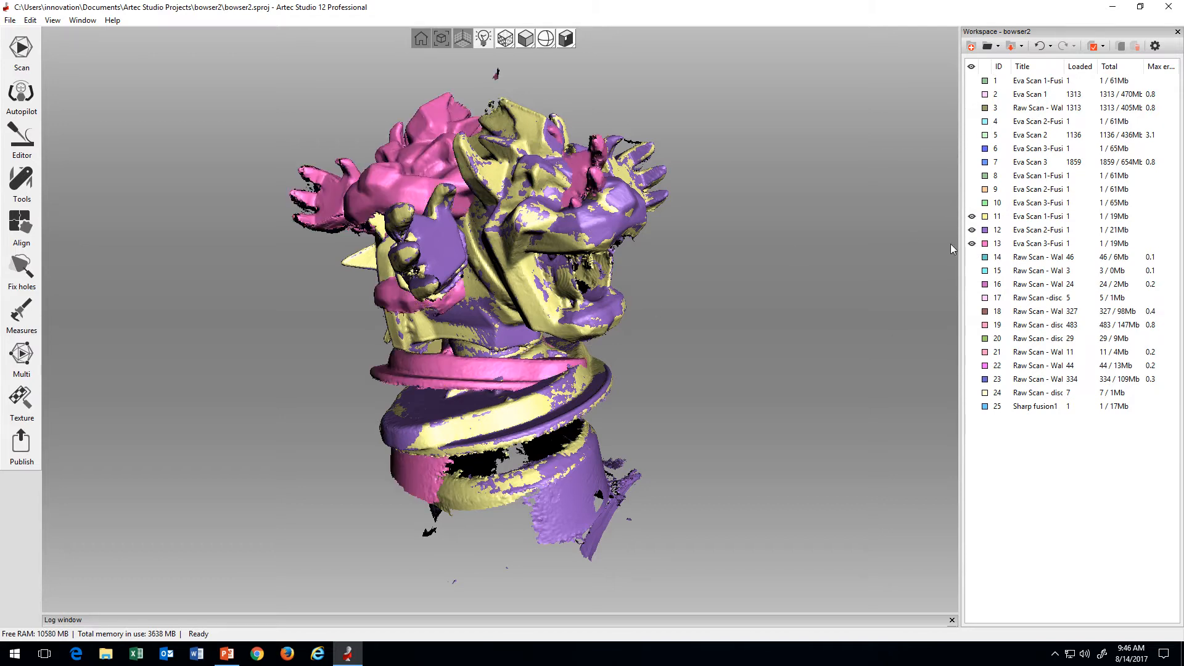
left_click(971, 244)
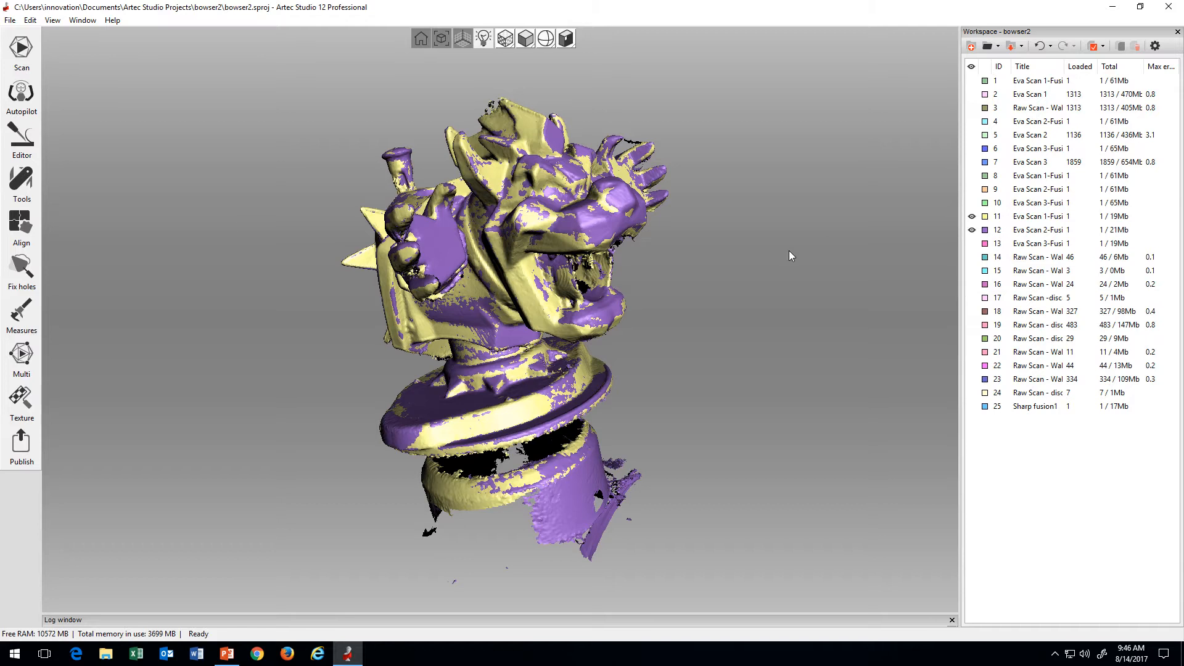
Step: Hide scans 11 and 12, and show scans 8, 9 and 10 together
left_click(972, 216)
left_click(972, 230)
left_click(971, 203)
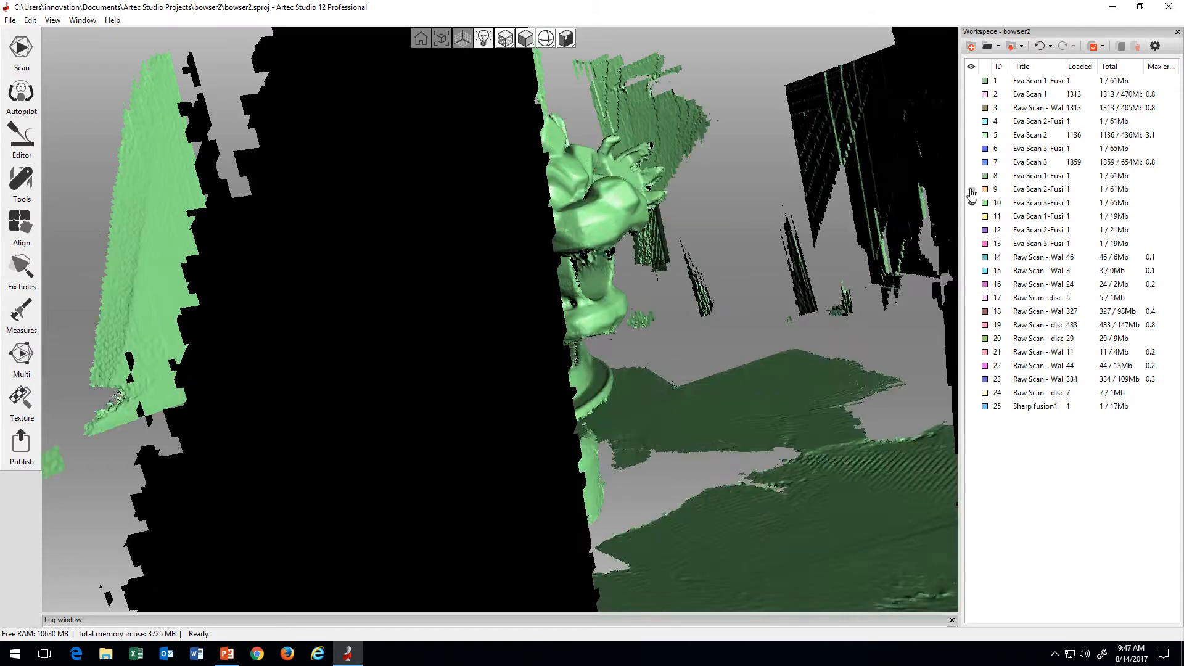
left_click(972, 189)
left_click(971, 176)
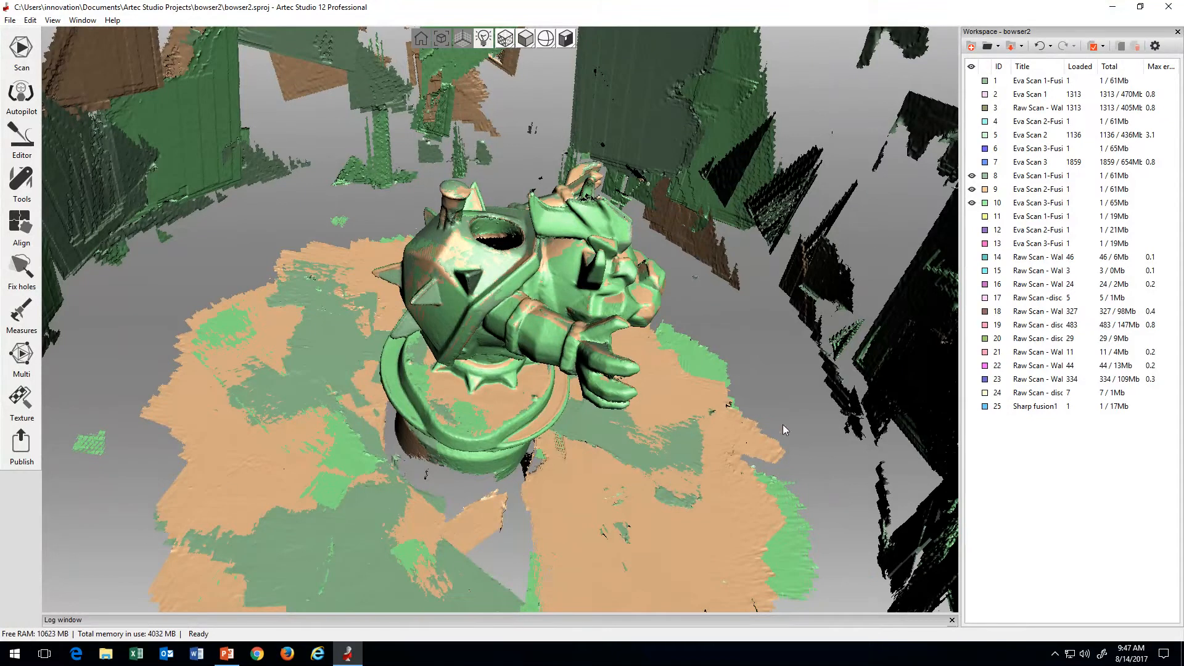
Step: Examine how scans 8, 9 and 10 align from several sides, and hide scan 10
mouse_move(782, 424)
left_mouse_down()
mouse_move(644, 442)
mouse_move(670, 457)
mouse_move(555, 323)
mouse_move(549, 292)
left_mouse_up()
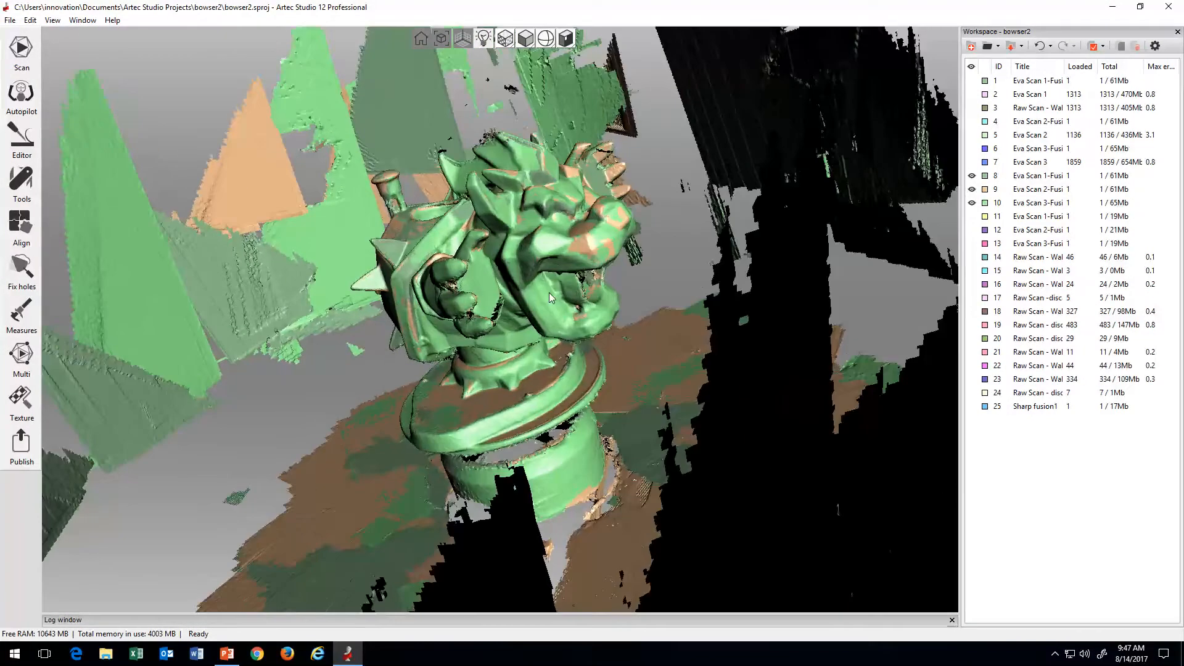
left_click_drag(458, 385, 552, 390)
left_click(971, 202)
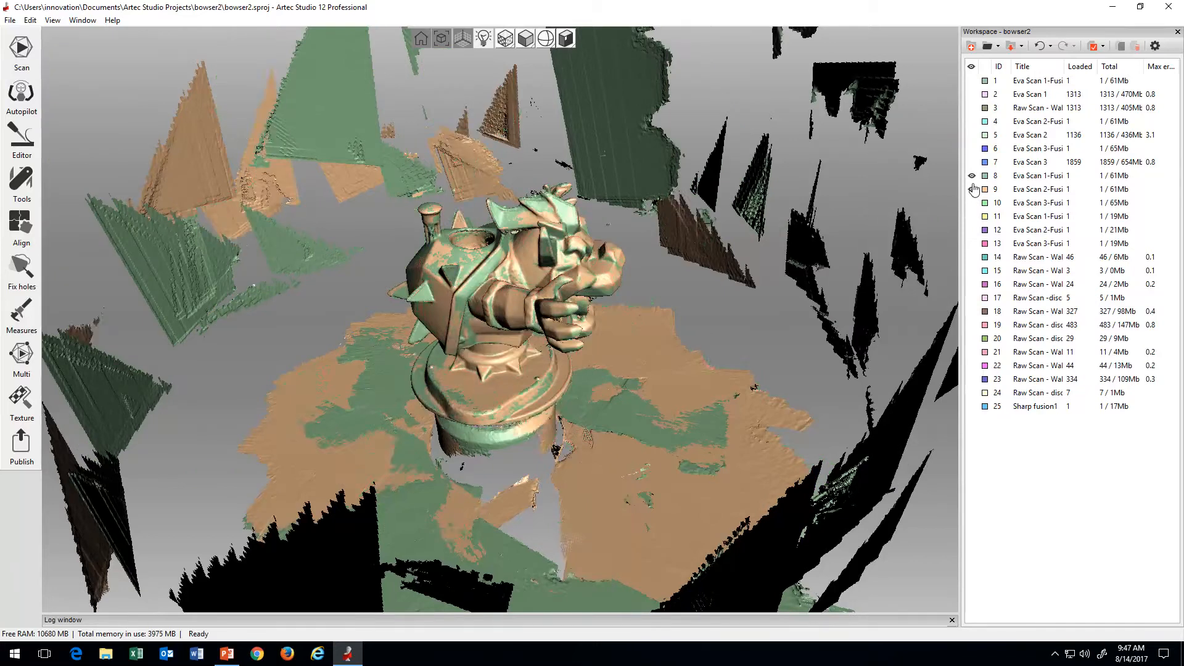
Step: Hide scans 8 and 9, and show the cleaned fusion copies 11, 12 and 13 together
left_click(971, 189)
left_click(971, 176)
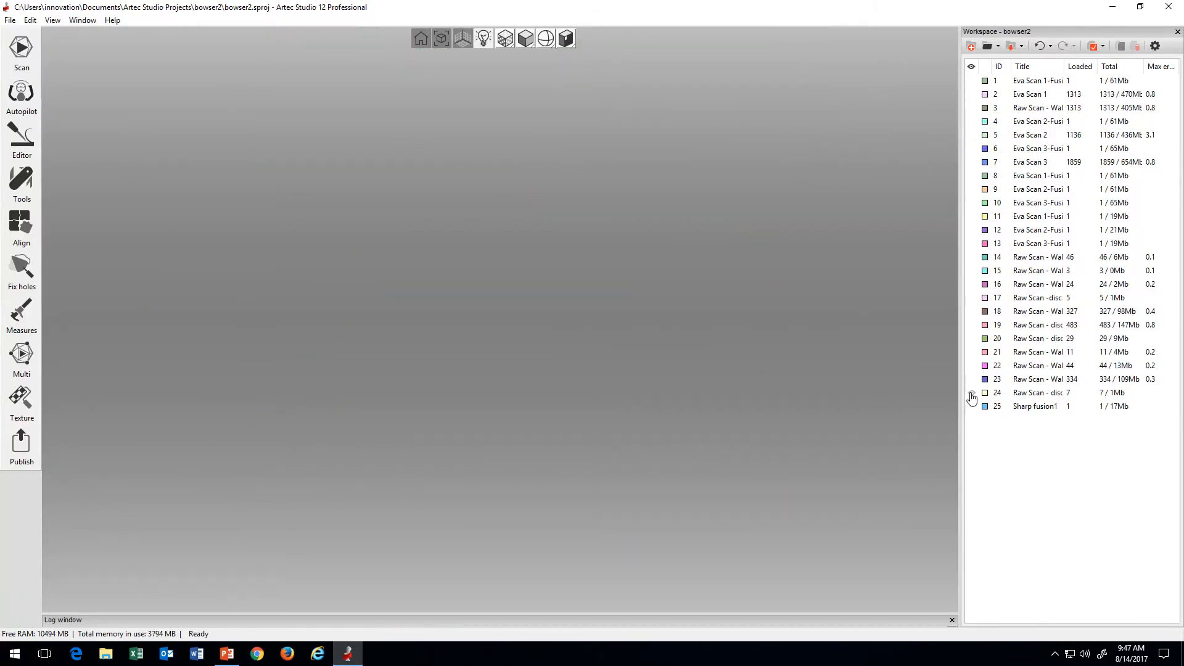
left_click(972, 216)
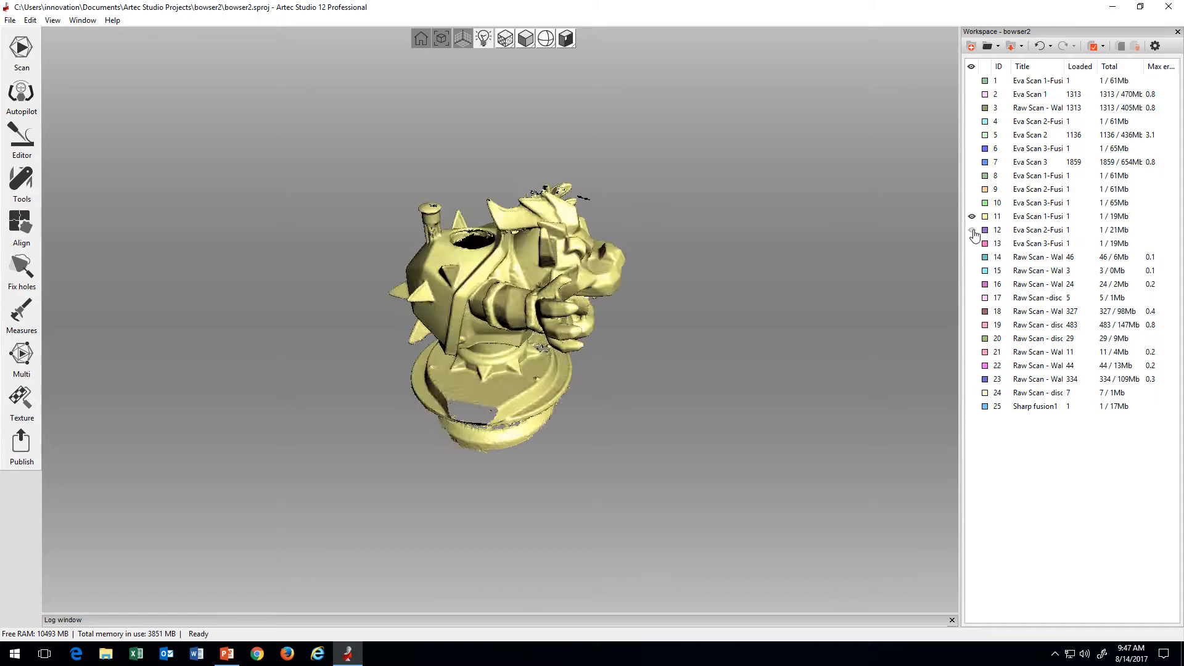
left_click(972, 230)
left_click(972, 244)
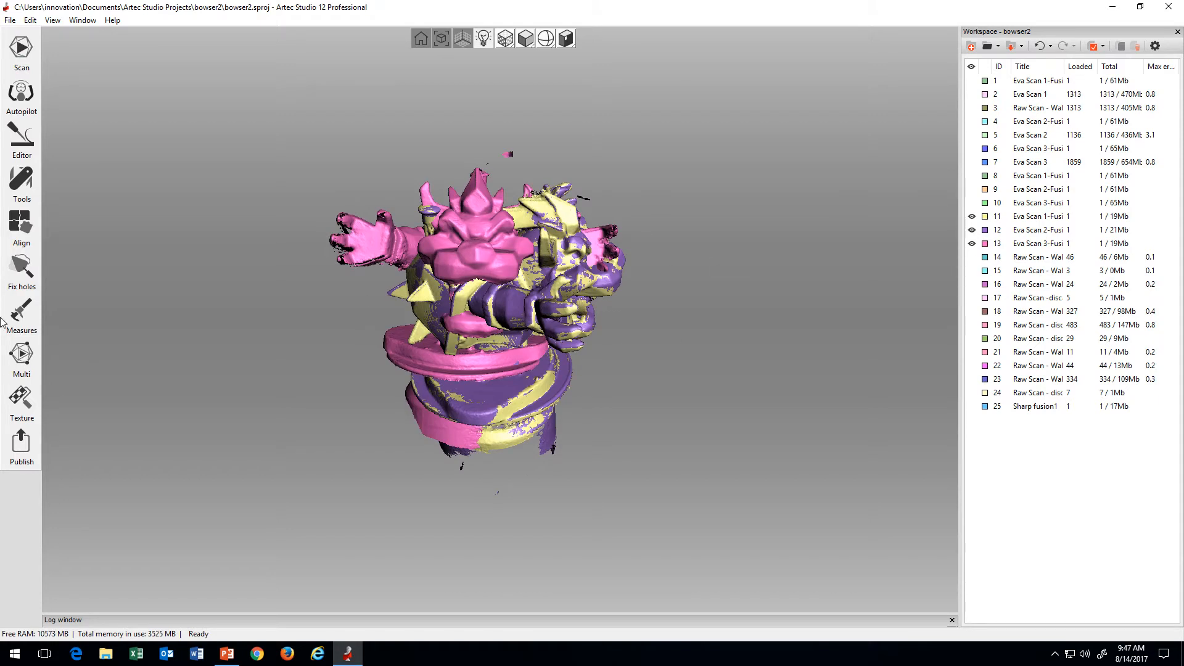
Step: Start aligning the visible scans and select the Eva Scan 3 fusion copy as the one to align to Eva Scan 1
left_click(11, 229)
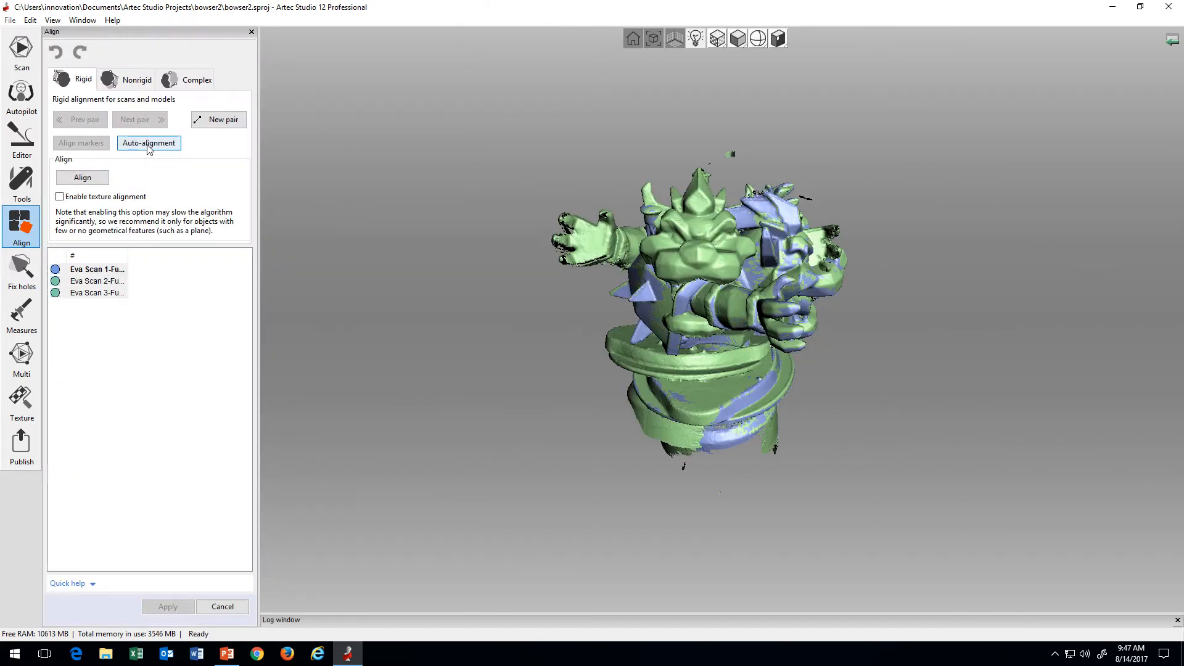
left_click(106, 297)
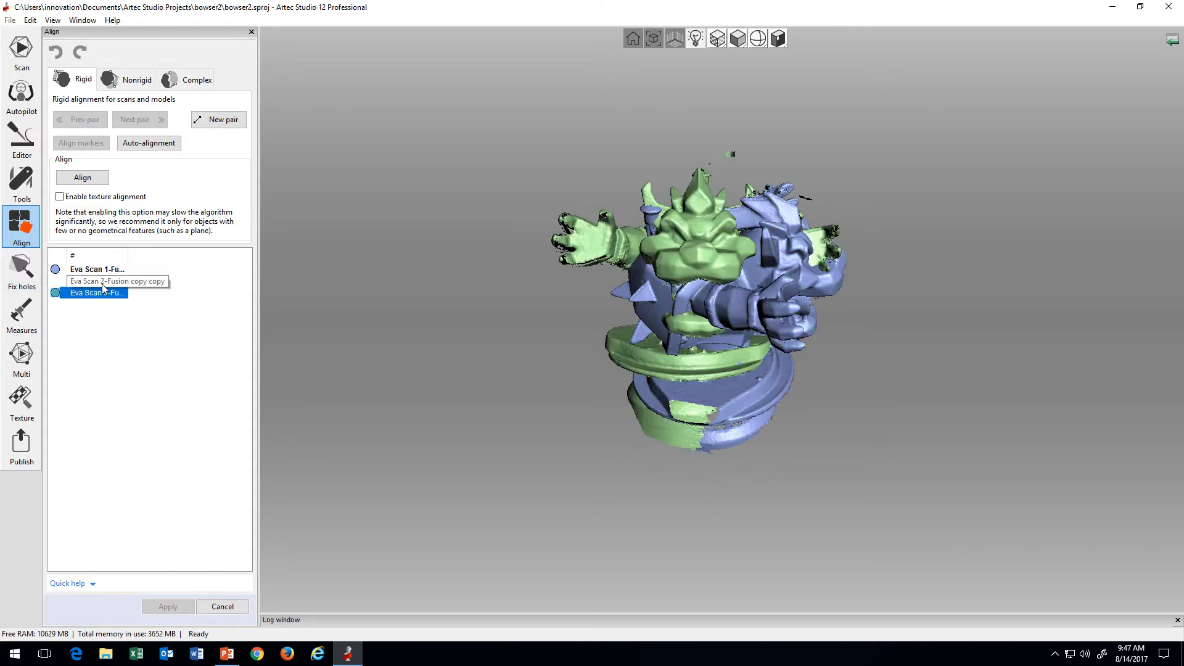
left_click(103, 283)
left_click(101, 293)
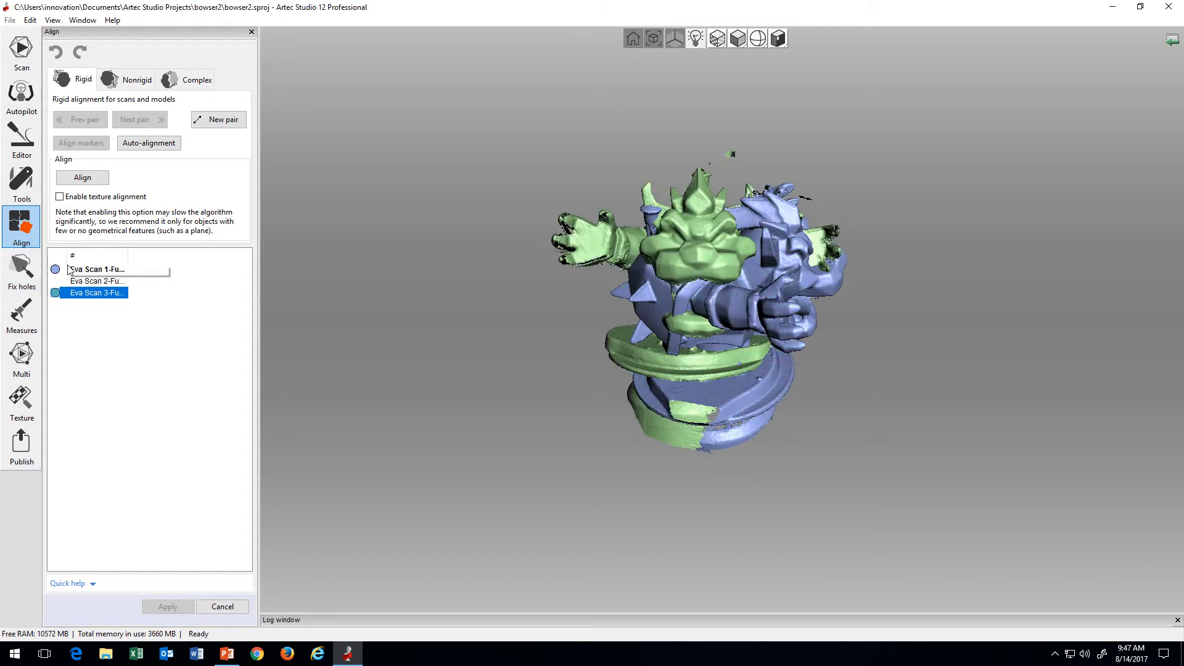
left_click(96, 281)
left_click(96, 293)
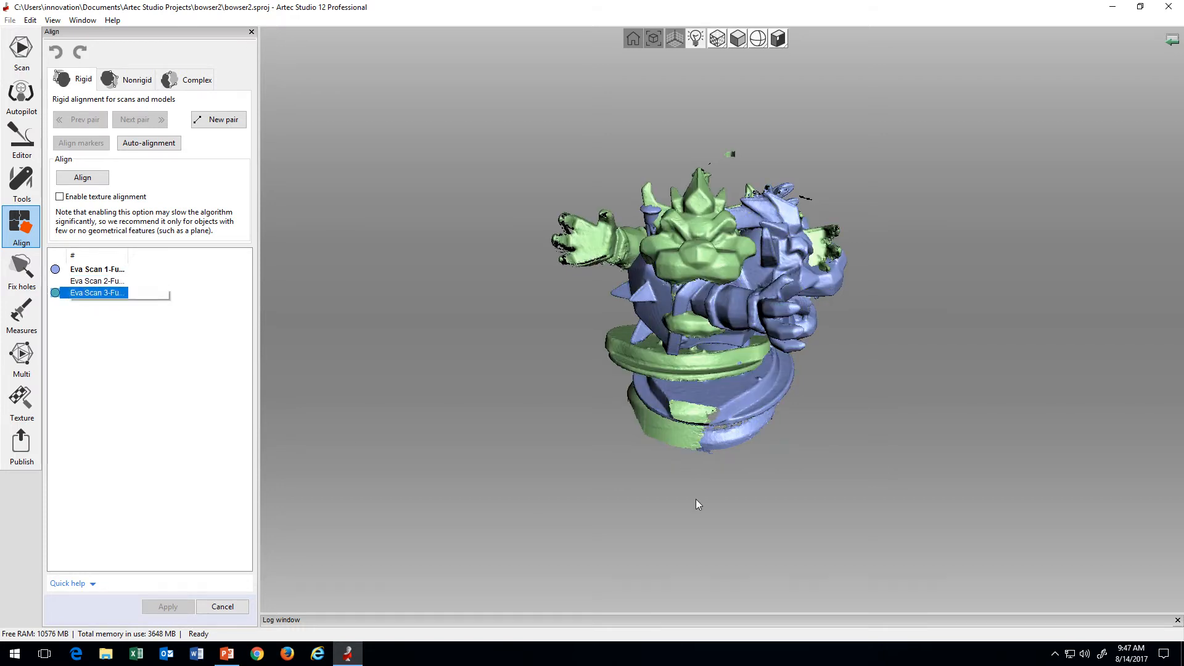
Step: Roughly move and rotate the Eva Scan 3 fusion copy until it overlaps the Eva Scan 1 figure in the same orientation
mouse_move(695, 500)
left_mouse_down()
mouse_move(599, 509)
mouse_move(778, 415)
mouse_move(683, 485)
mouse_move(676, 515)
left_mouse_up()
mouse_move(634, 428)
left_mouse_down()
mouse_move(857, 420)
mouse_move(896, 402)
mouse_move(882, 386)
mouse_move(839, 412)
mouse_move(856, 395)
mouse_move(882, 398)
mouse_move(742, 403)
mouse_move(796, 412)
left_mouse_up()
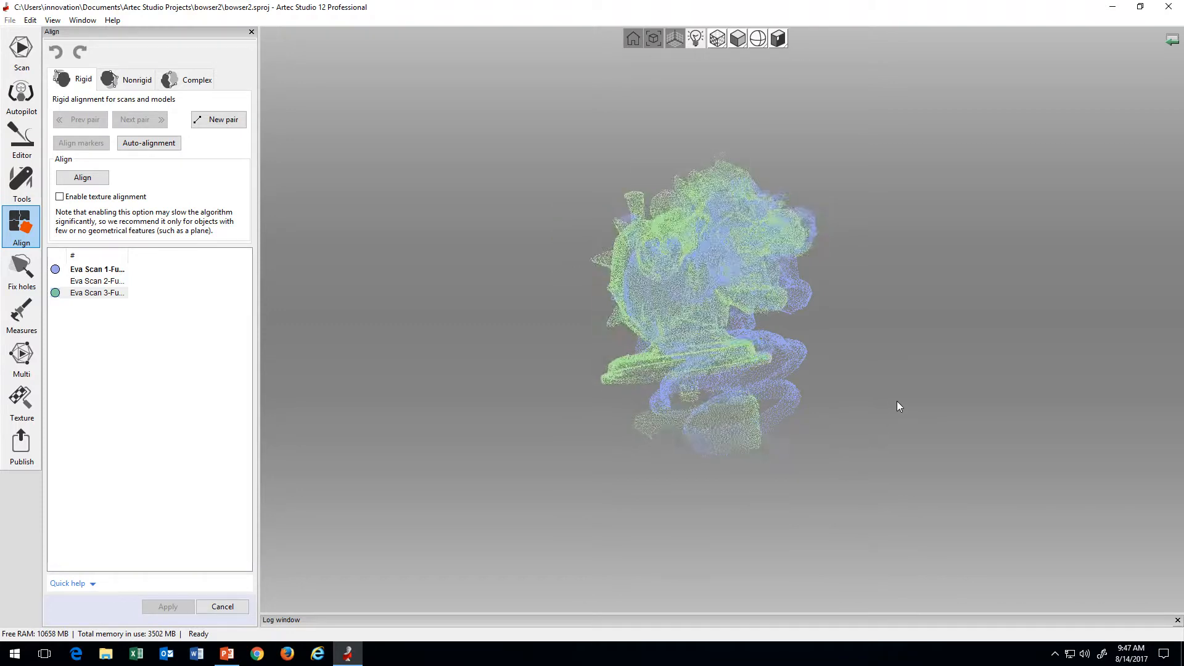
scroll(873, 404, "up", 8, "shift")
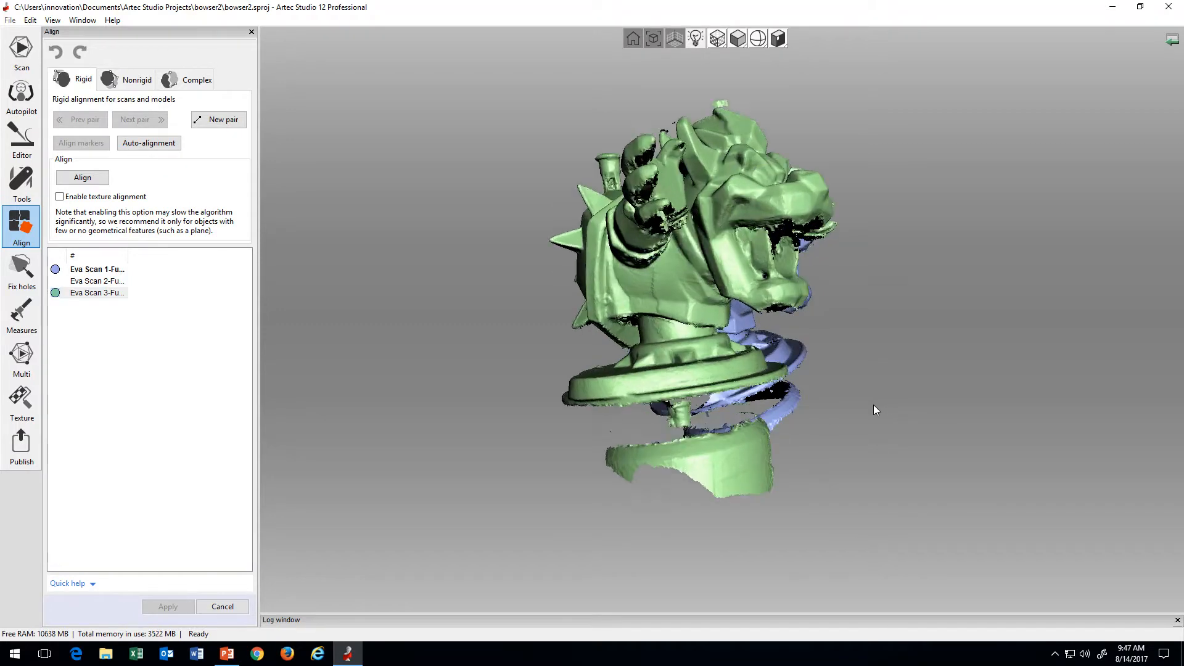
scroll(872, 409, "up", 3, "shift")
scroll(870, 408, "down", 10, "shift")
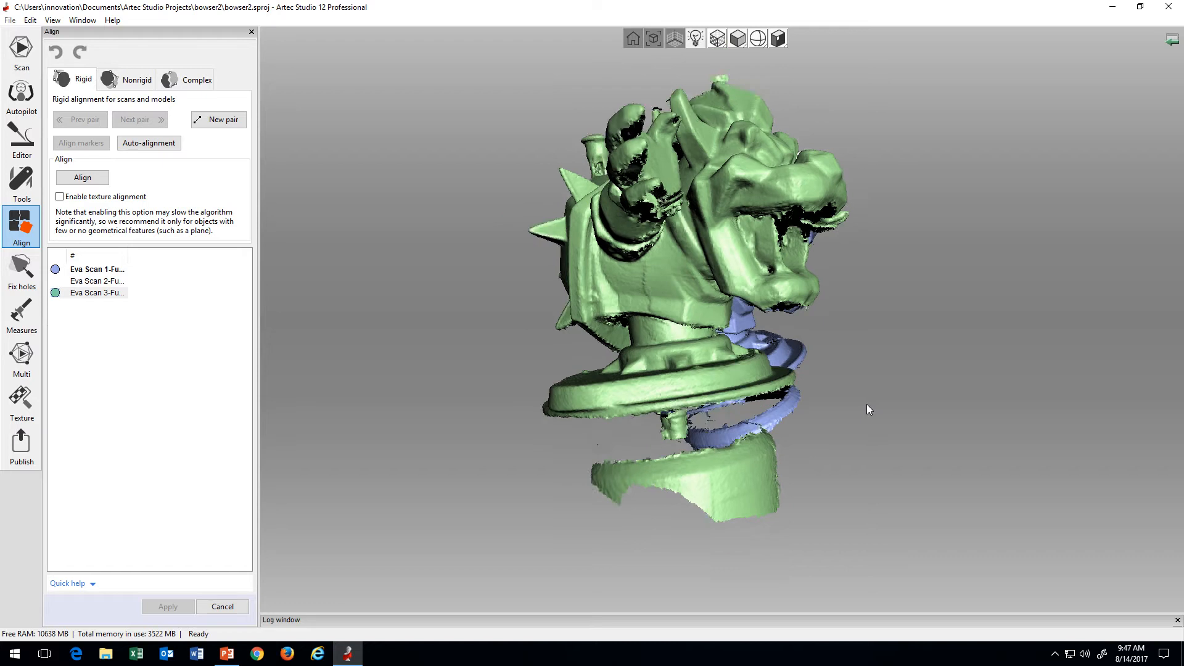
left_click_drag(860, 409, 714, 470, "shift")
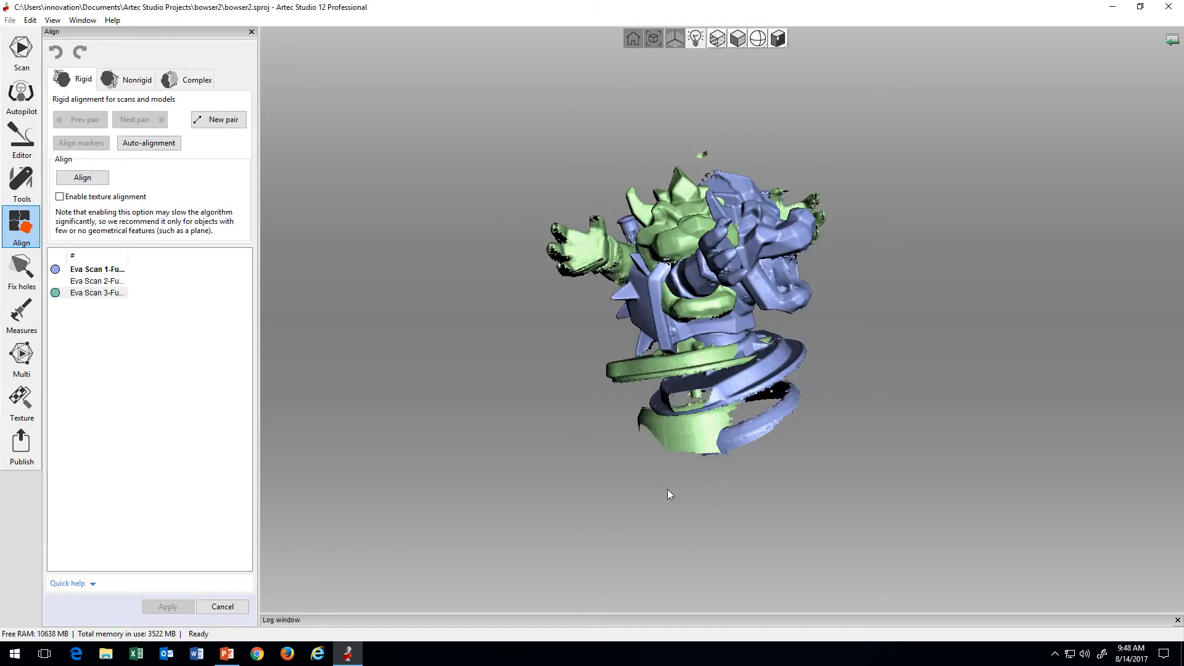
mouse_move(639, 489)
left_mouse_down("shift")
mouse_move(697, 479)
mouse_move(623, 489)
mouse_move(632, 498)
left_mouse_up("shift")
left_click_drag(650, 492, 709, 469)
mouse_move(708, 375)
left_mouse_down()
mouse_move(739, 382)
mouse_move(1067, 327)
mouse_move(974, 364)
mouse_move(734, 413)
mouse_move(753, 376)
mouse_move(760, 429)
mouse_move(808, 438)
mouse_move(959, 417)
mouse_move(657, 423)
mouse_move(943, 391)
mouse_move(855, 448)
mouse_move(731, 474)
mouse_move(828, 476)
mouse_move(774, 445)
mouse_move(715, 450)
mouse_move(779, 439)
mouse_move(723, 461)
left_mouse_up()
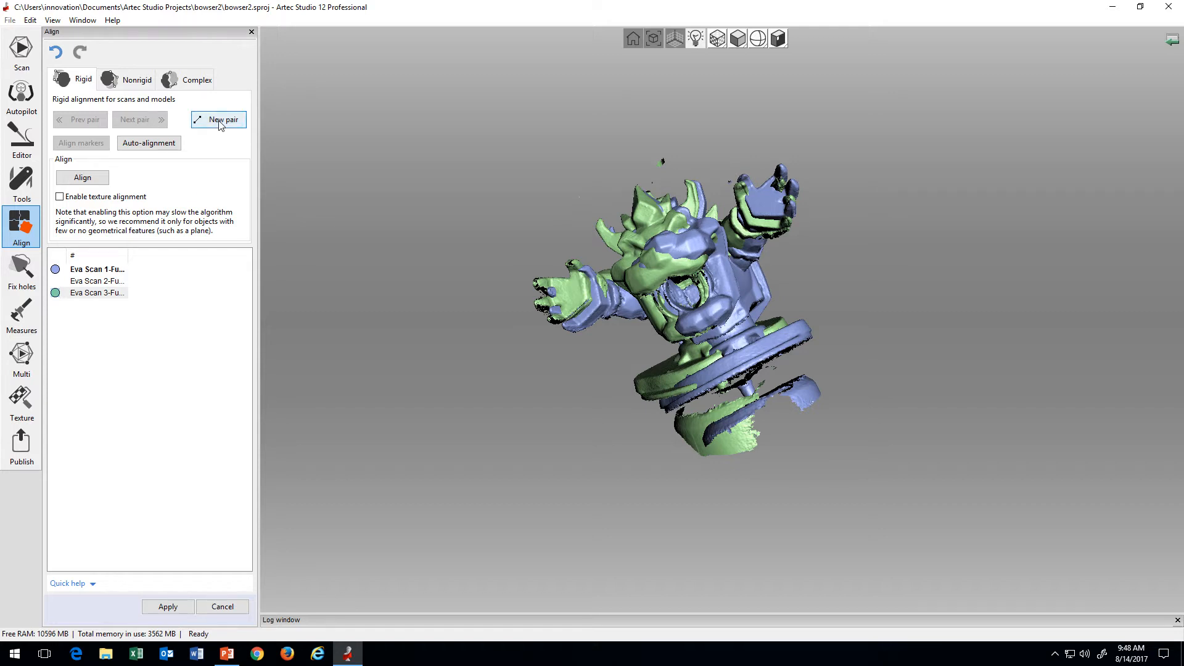
Step: Place three matching point pairs between the Eva Scan 1 and Eva Scan 3 fusion copies, on the snout, the hand and the head
scroll(619, 411, "up", 5)
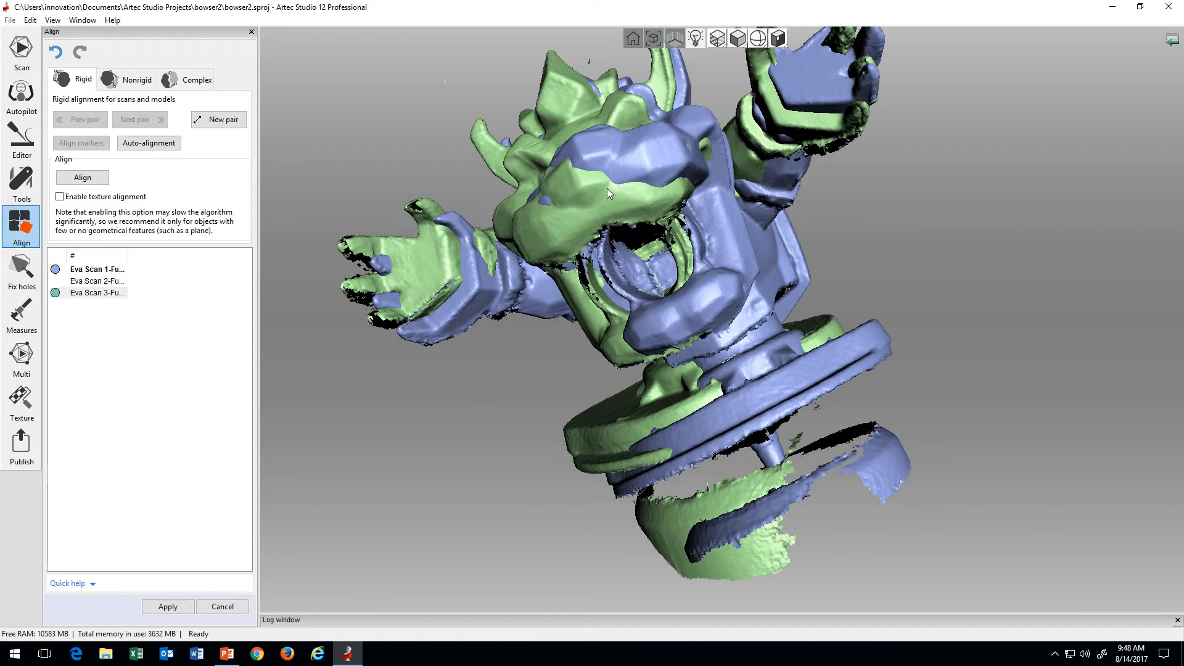
left_click(579, 183)
left_click(587, 160)
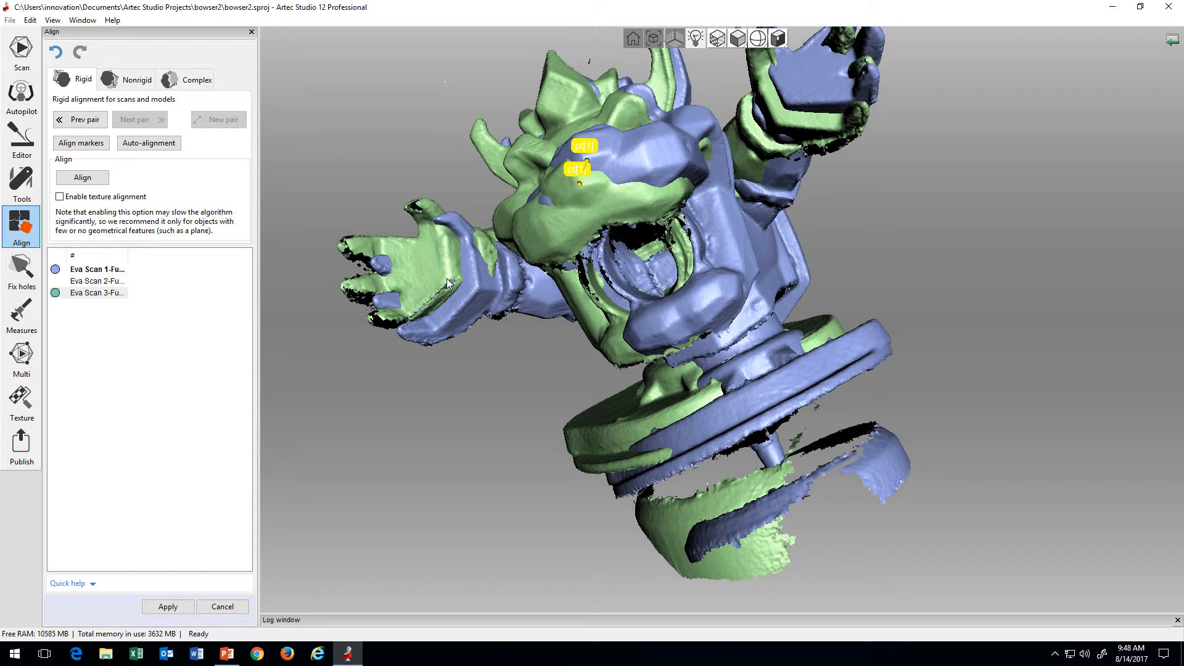
left_click(475, 287)
left_click(619, 102)
left_click(629, 88)
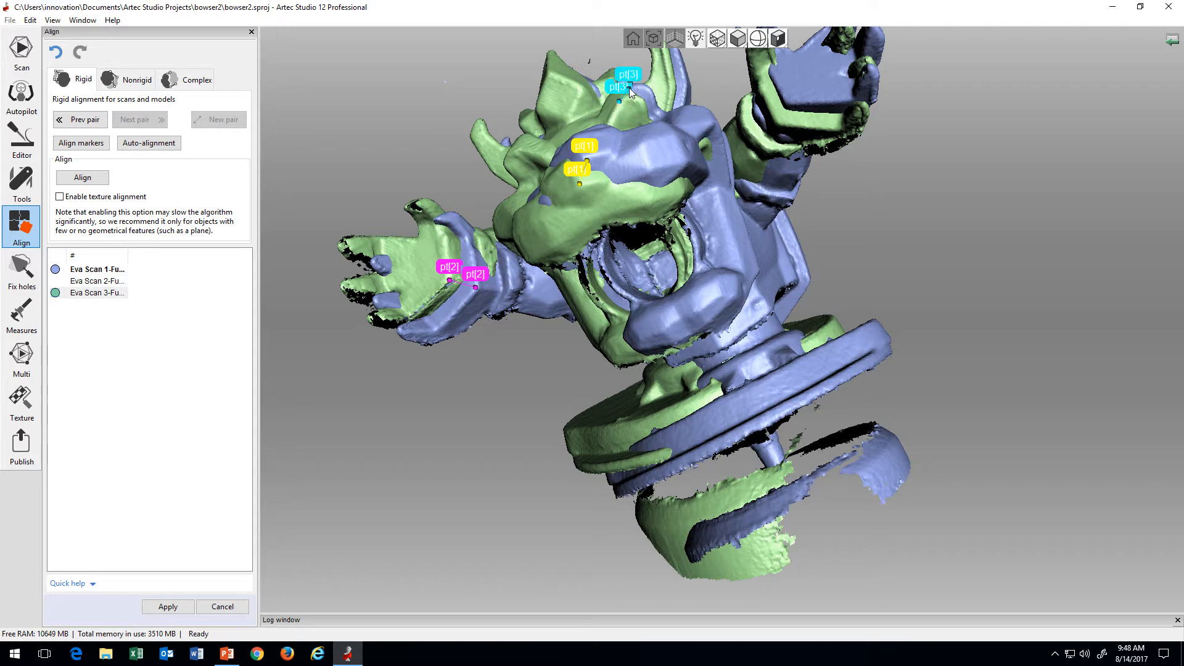
Step: Align the Eva Scan 3 fusion copy to Eva Scan 1 using the point pairs, check the fit, and apply the alignment
left_click(83, 178)
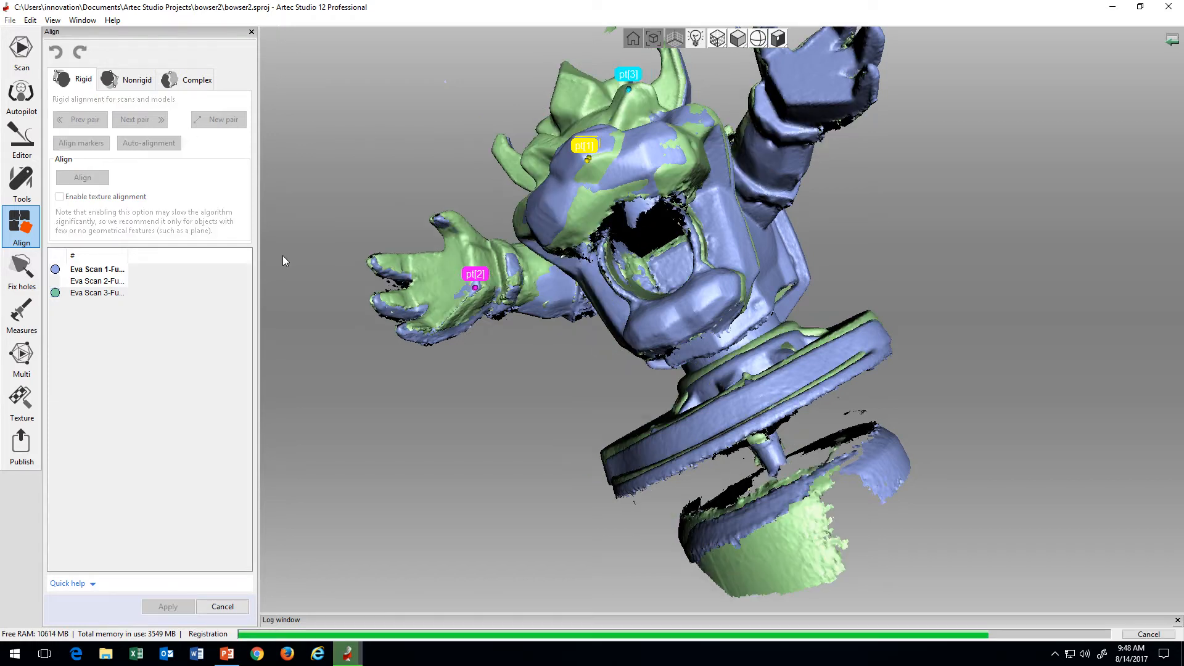
left_click_drag(654, 392, 575, 426)
left_click(95, 281)
left_click(168, 606)
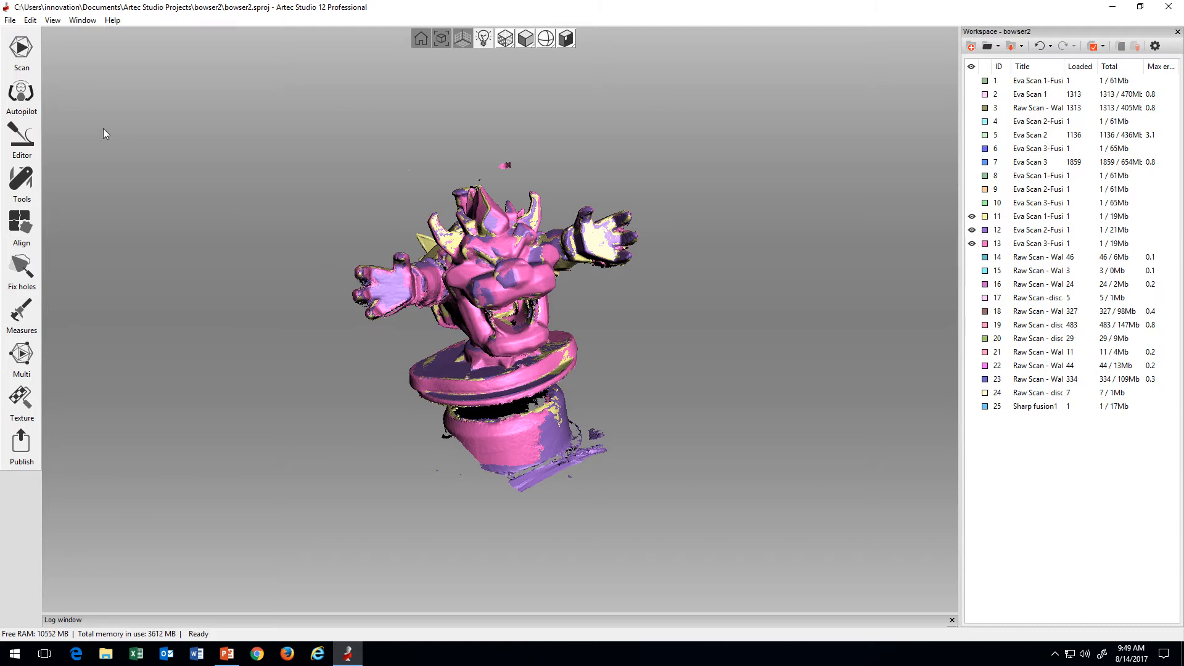
Step: Open the processing tools with the aligned scans in view, and hide scans 11, 12 and 13
left_click(27, 136)
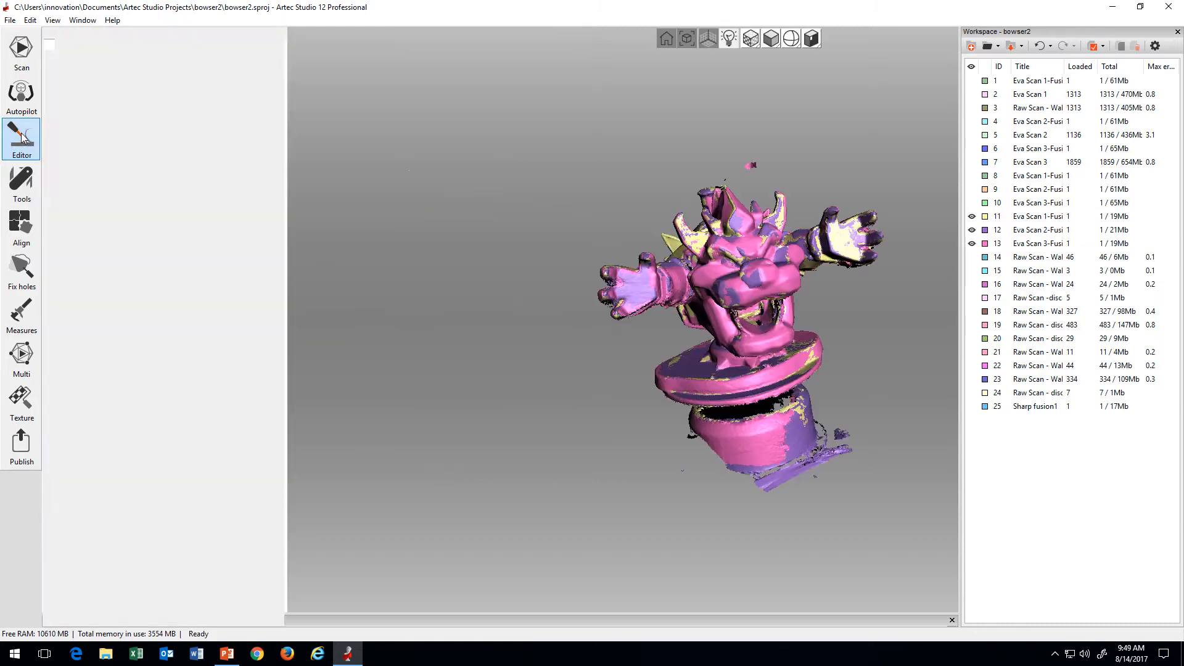
left_click(21, 182)
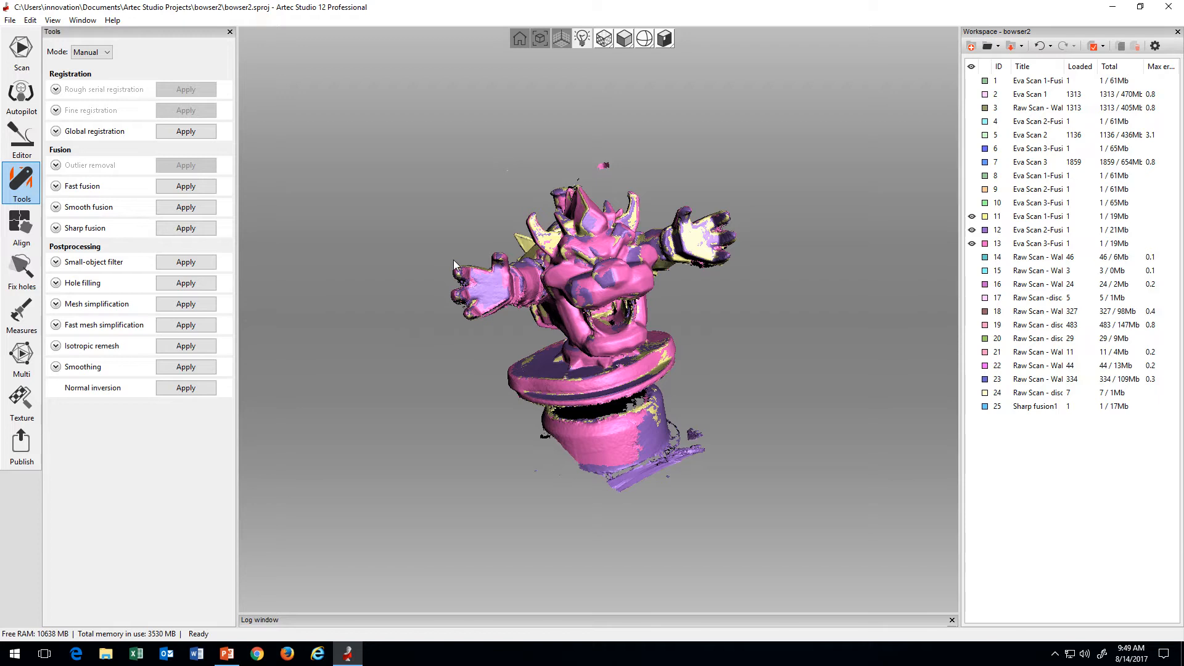
left_click_drag(767, 339, 691, 293)
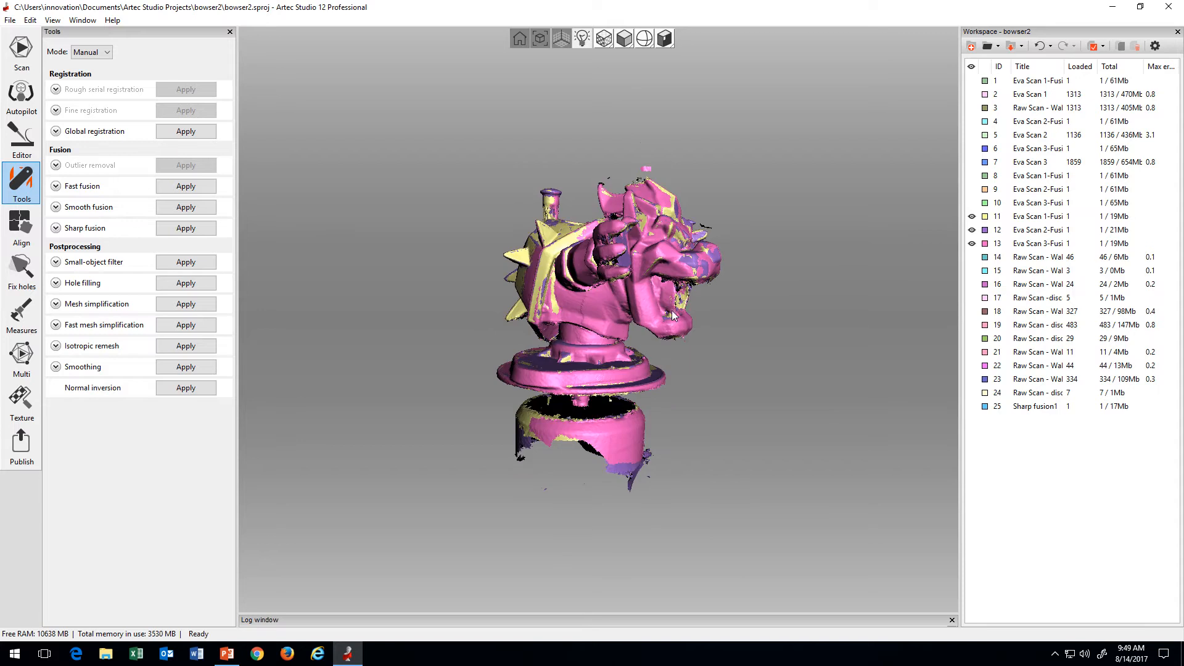
left_click(971, 216)
left_click(972, 229)
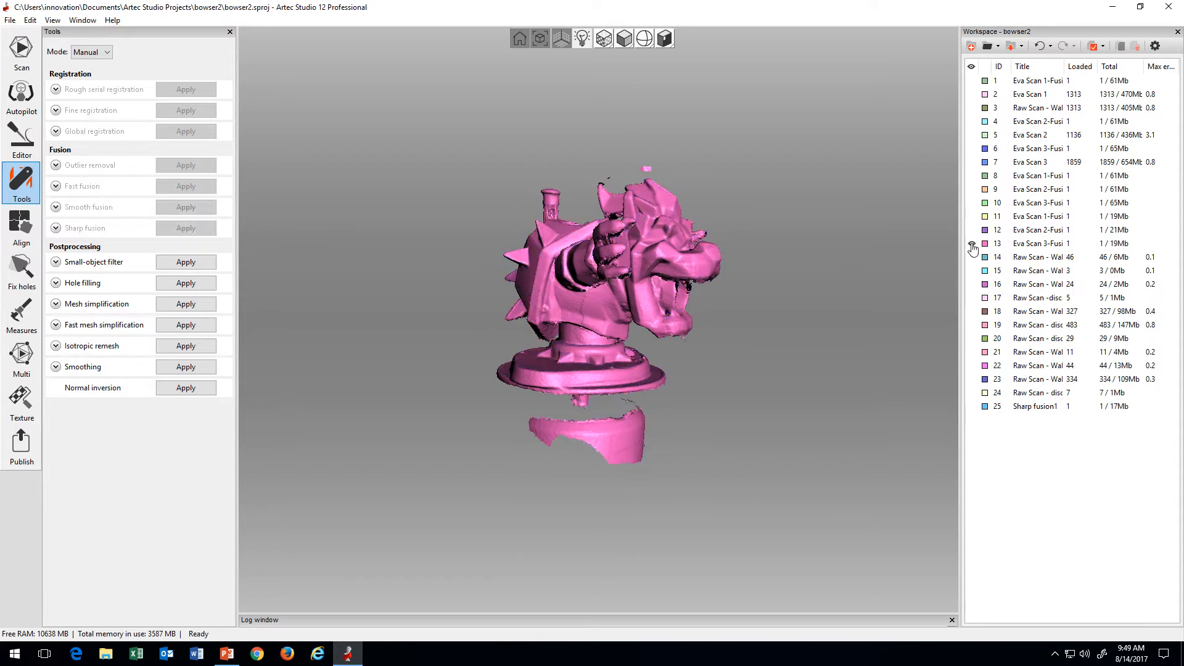
left_click(971, 243)
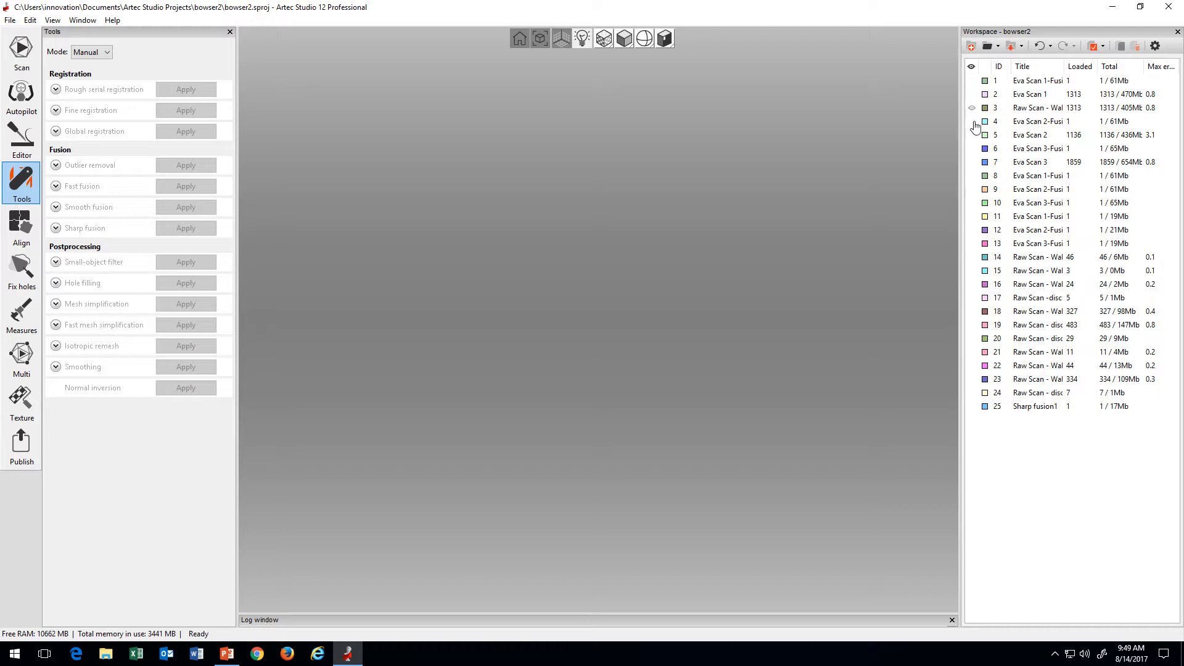
Step: Show the Eva Scan 1-Fusion for inspection and widen the Title column so the full scan names can be read
left_click(972, 81)
mouse_move(832, 225)
left_mouse_down()
mouse_move(641, 331)
mouse_move(677, 365)
mouse_move(781, 374)
mouse_move(635, 340)
mouse_move(686, 343)
left_mouse_up()
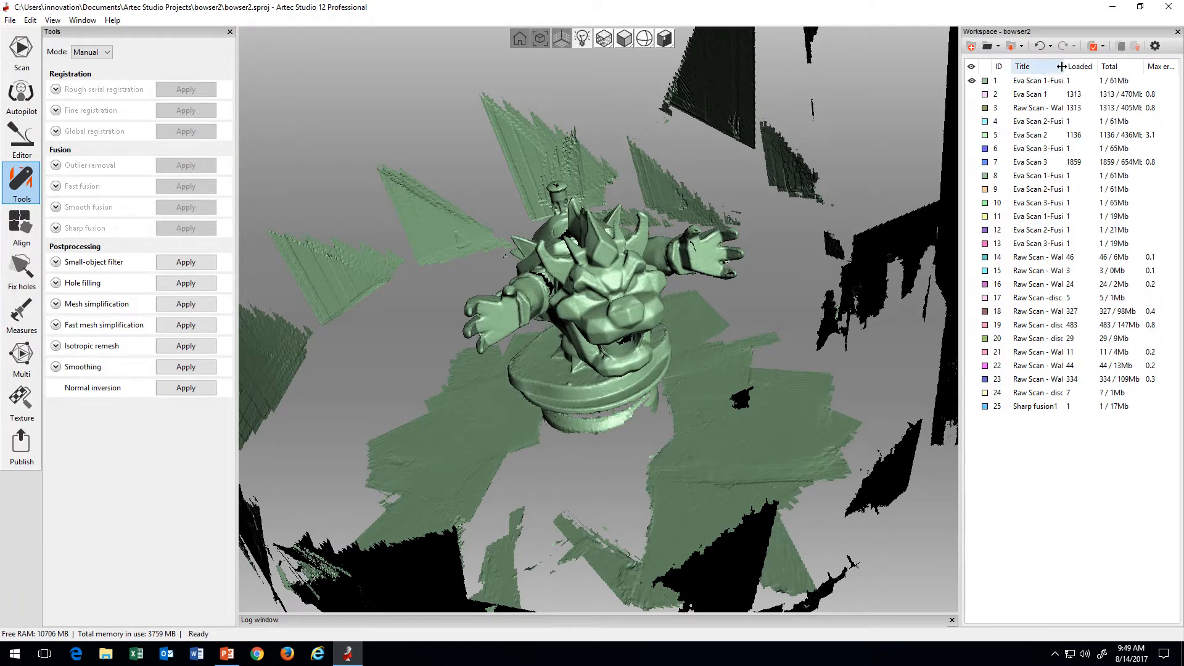
left_click_drag(1064, 66, 1092, 66)
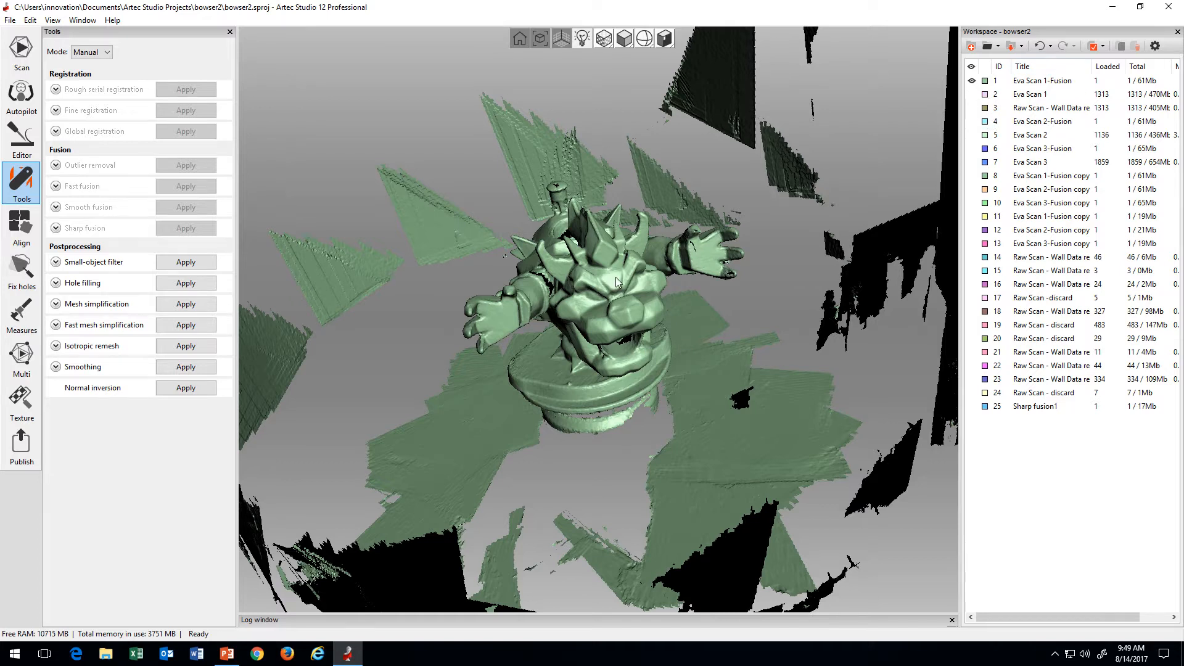
left_click_drag(615, 276, 924, 152)
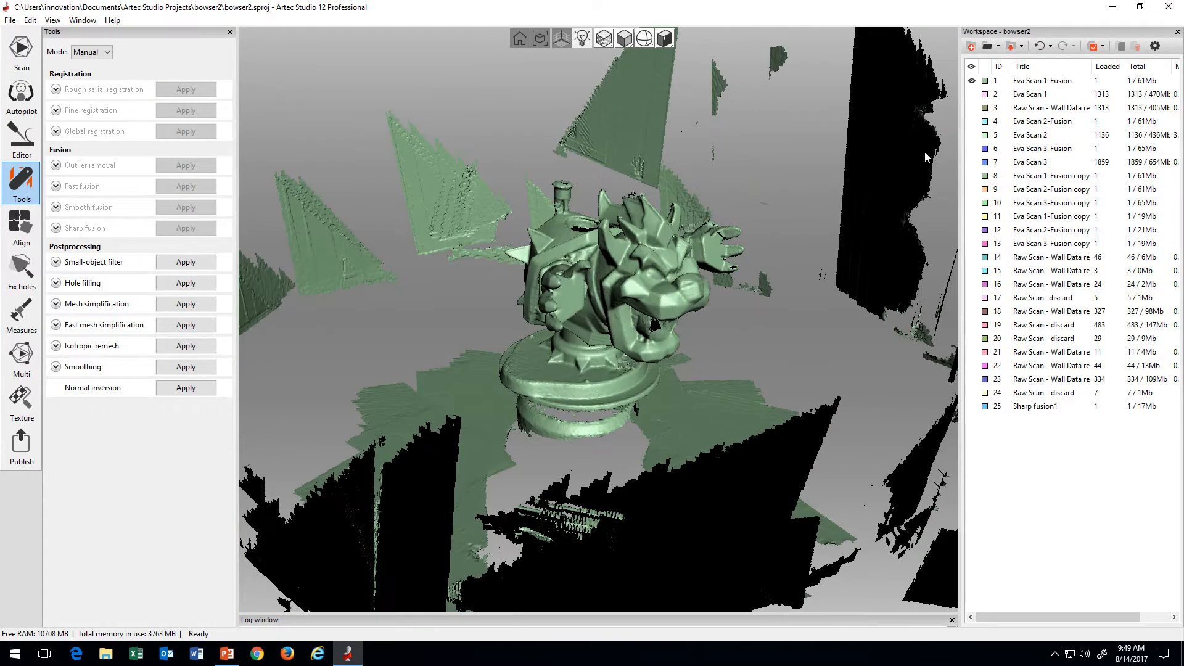
Step: Delete the original Eva Scan 1-Fusion, Eva Scan 2-Fusion and Eva Scan 3-Fusion from the workspace
left_click(1034, 82)
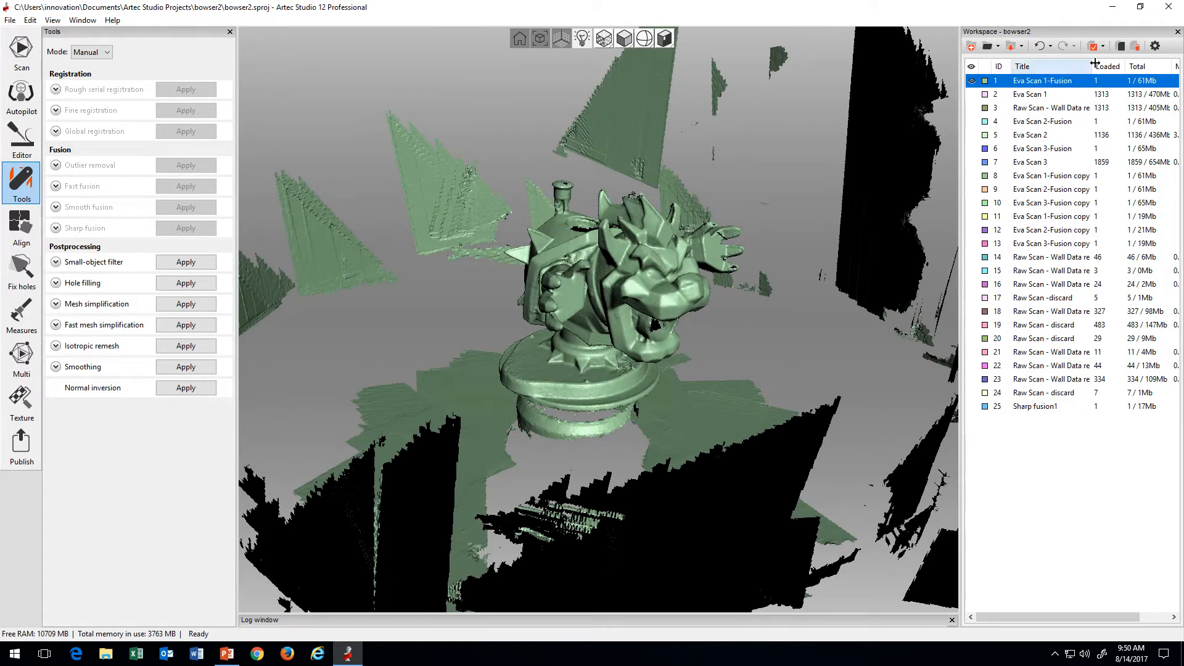
left_click(1134, 47)
left_click(971, 107)
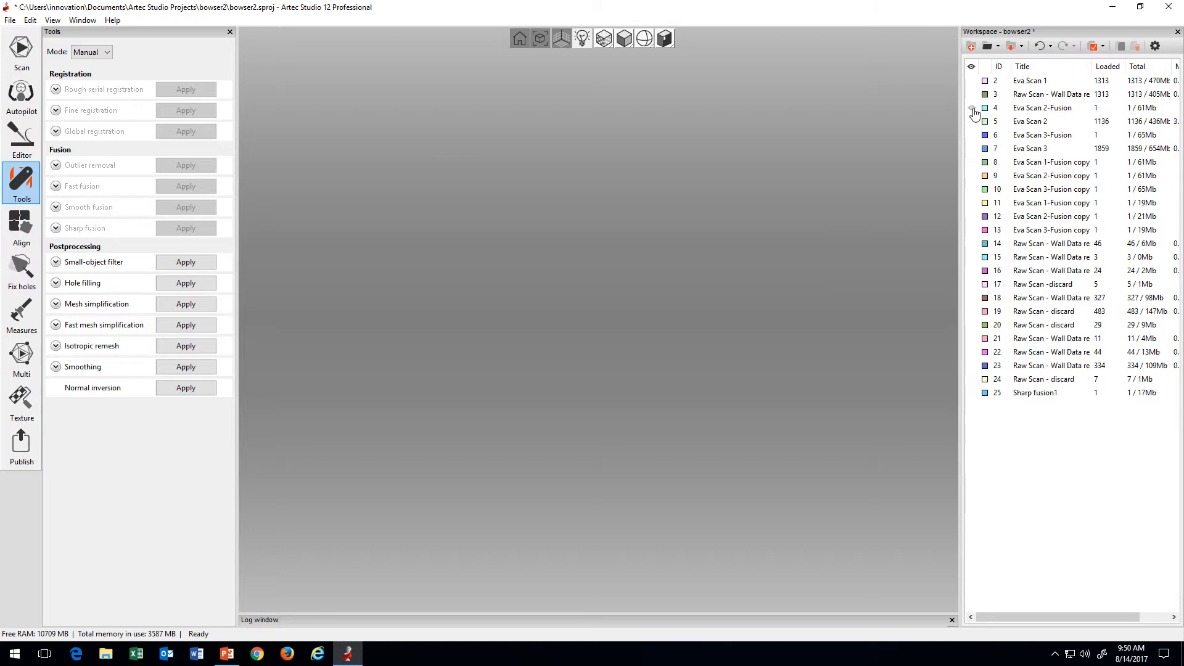
left_click(1028, 108)
left_click(1135, 48)
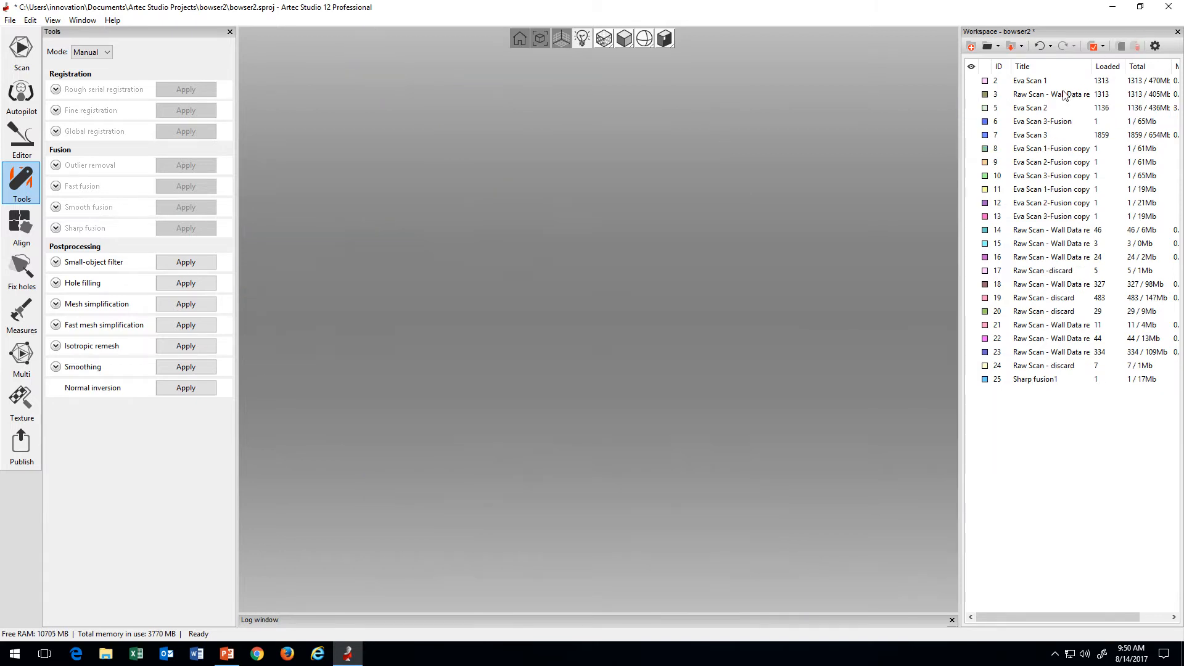
left_click(971, 121)
left_click(1046, 122)
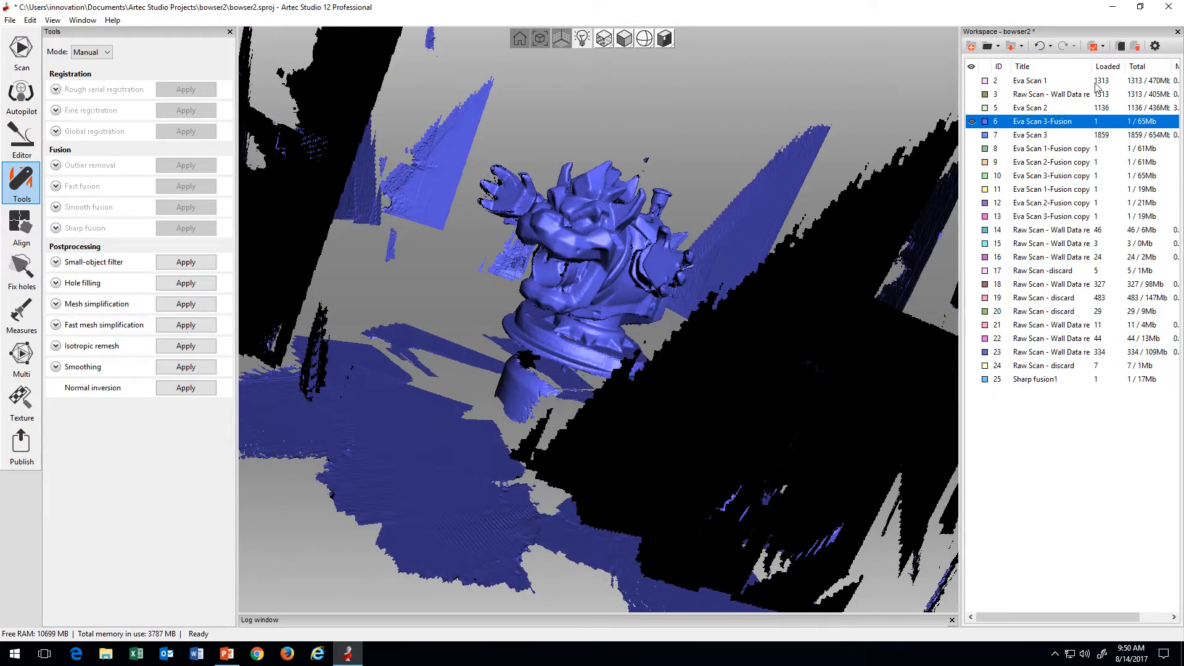
left_click(1135, 47)
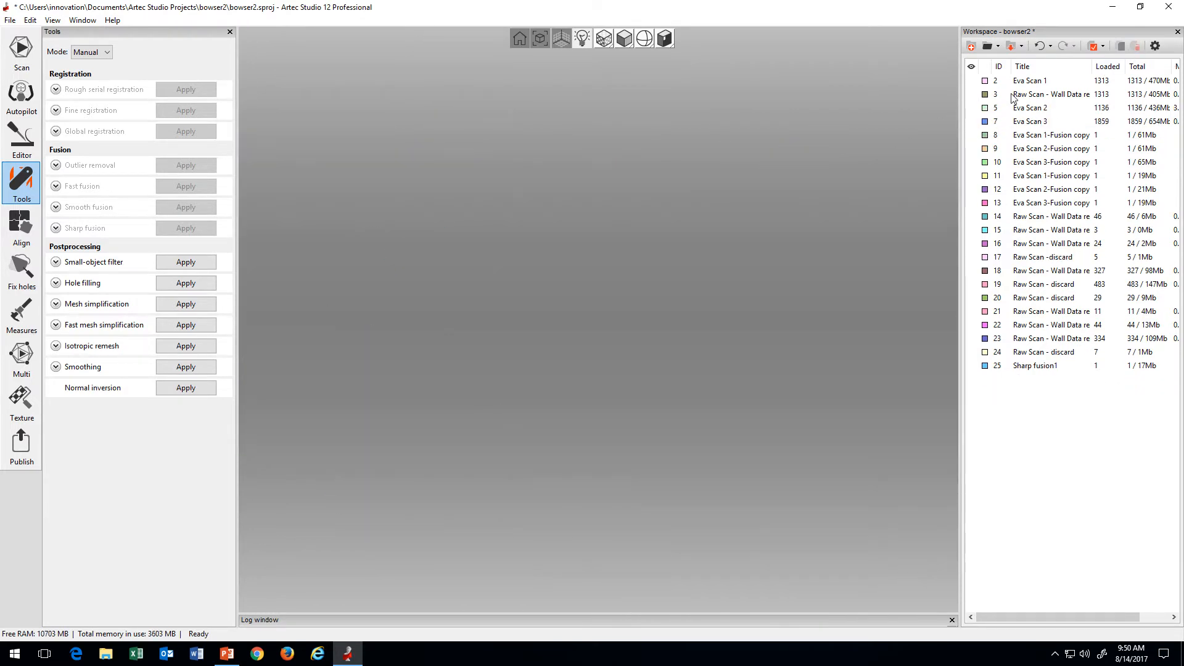
Step: Show the raw Eva Scan 1 and examine the figure with its surrounding wall and floor data
left_click(1028, 81)
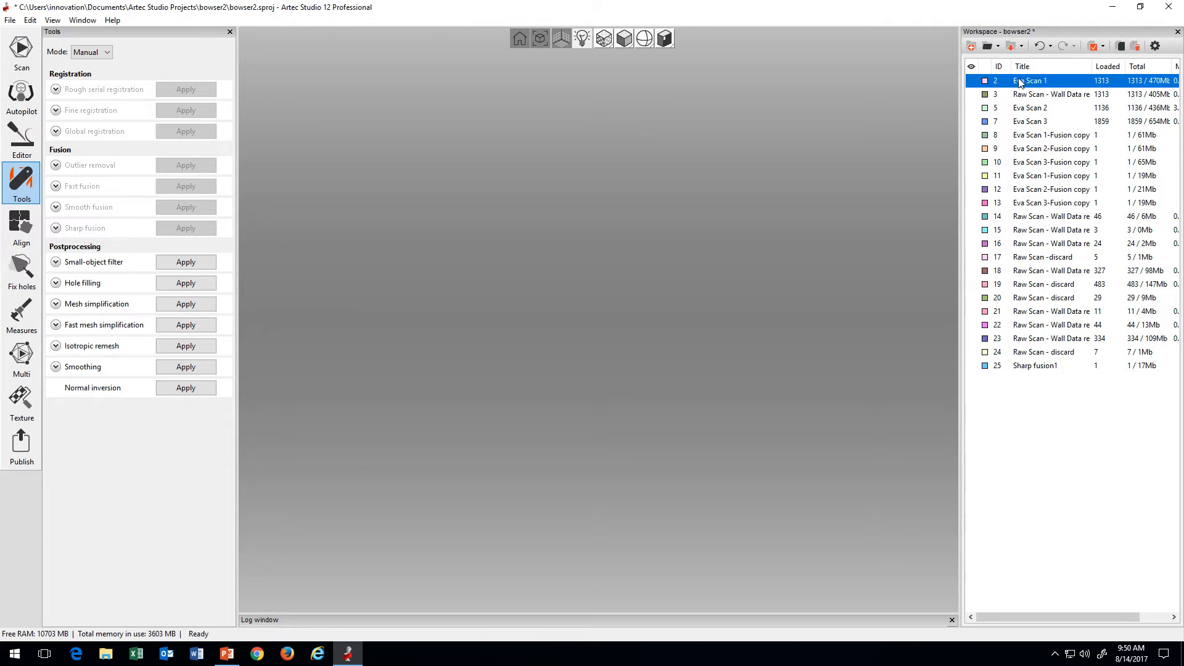
left_click(972, 81)
left_click_drag(802, 273, 650, 398)
scroll(778, 304, "down", 2)
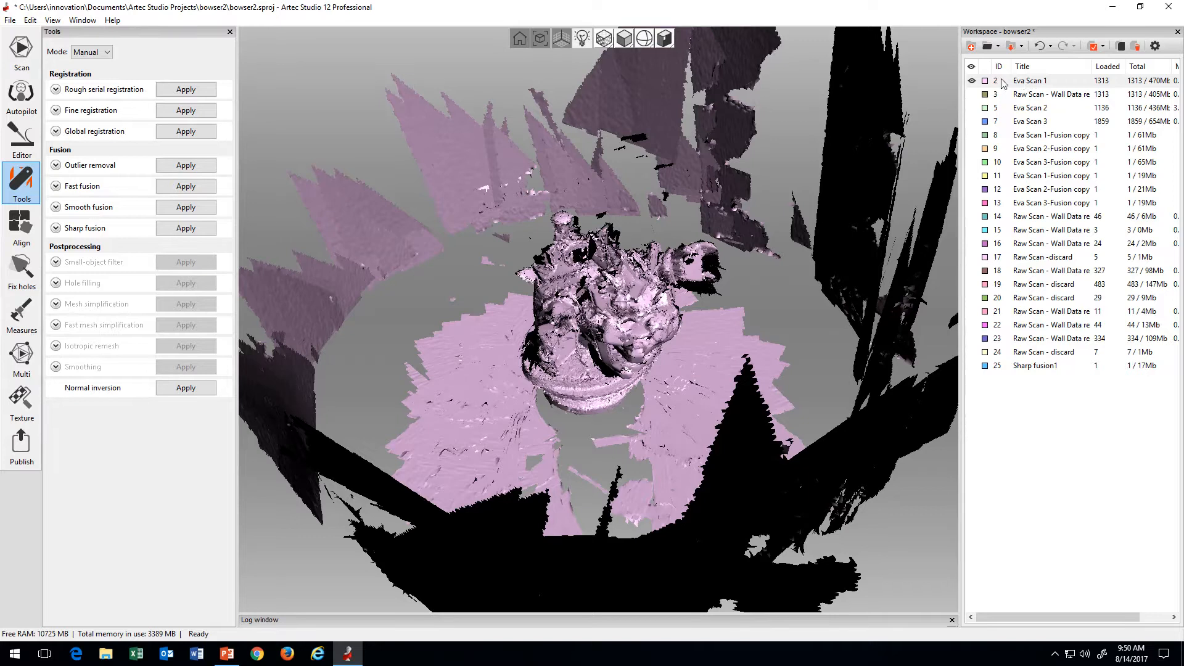
Step: Toggle the visibility of Eva Scan 1 and raw scan 3 to compare the data with and without the walls, leaving only scan 3 shown
left_click(972, 94)
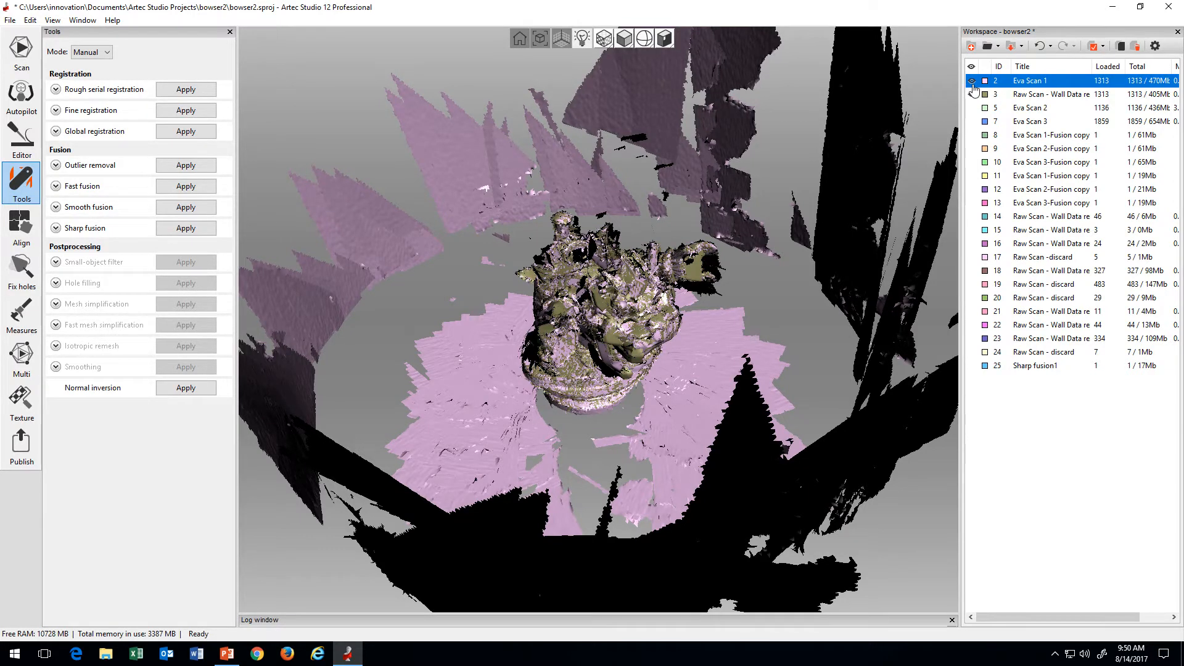
left_click(972, 82)
left_click(972, 82)
left_click(972, 94)
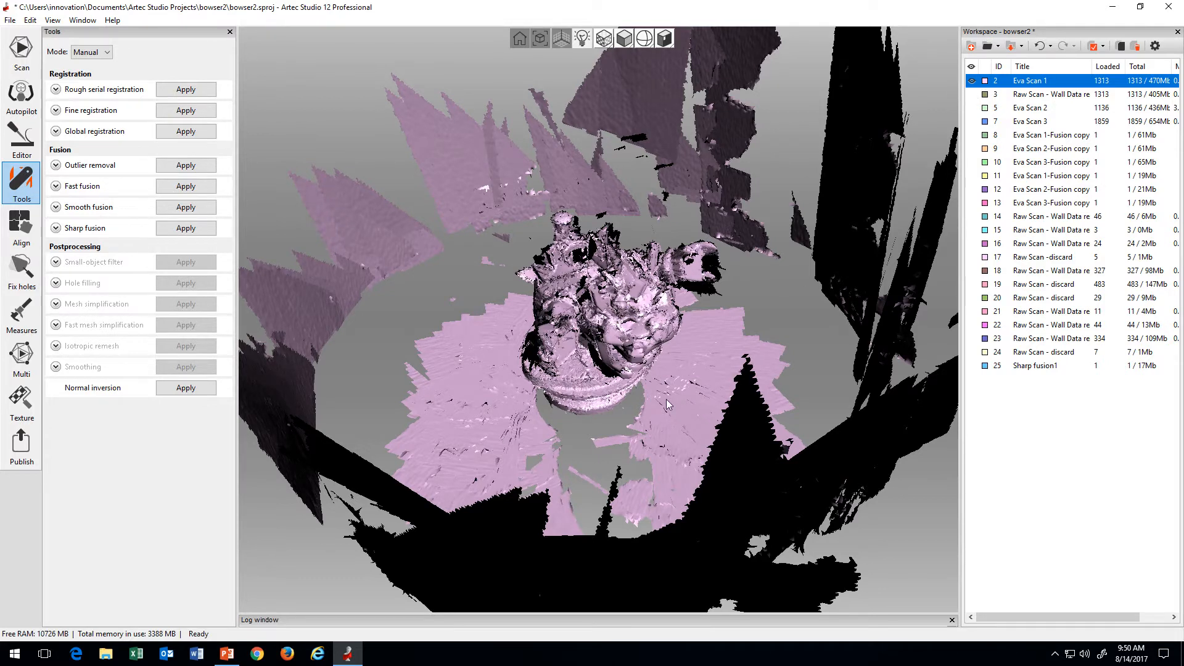
mouse_move(583, 389)
left_mouse_down()
mouse_move(630, 440)
mouse_move(579, 373)
mouse_move(586, 401)
left_mouse_up()
left_click(972, 95)
left_click(971, 80)
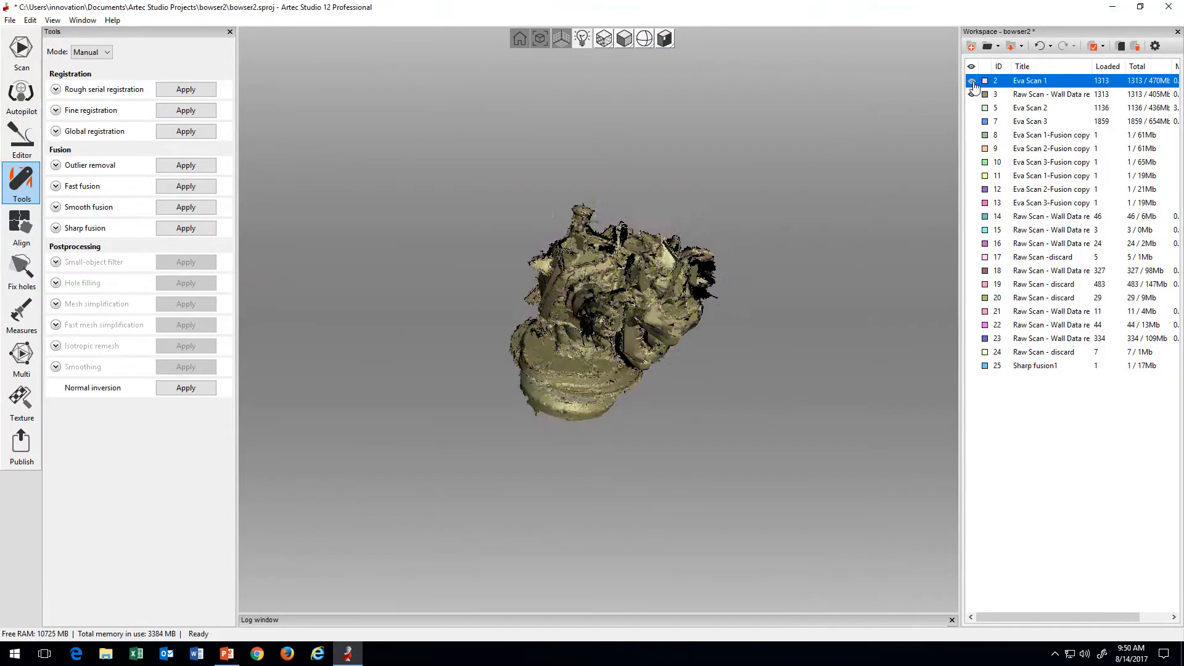
Step: Erase the floor ring and lower edge of the base from raw scan 3 using the Eraser's cutoff-plane selection
mouse_move(571, 443)
left_mouse_down()
mouse_move(668, 401)
mouse_move(591, 409)
mouse_move(600, 426)
mouse_move(630, 412)
mouse_move(560, 451)
mouse_move(587, 450)
left_mouse_up()
scroll(631, 412, "up", 5)
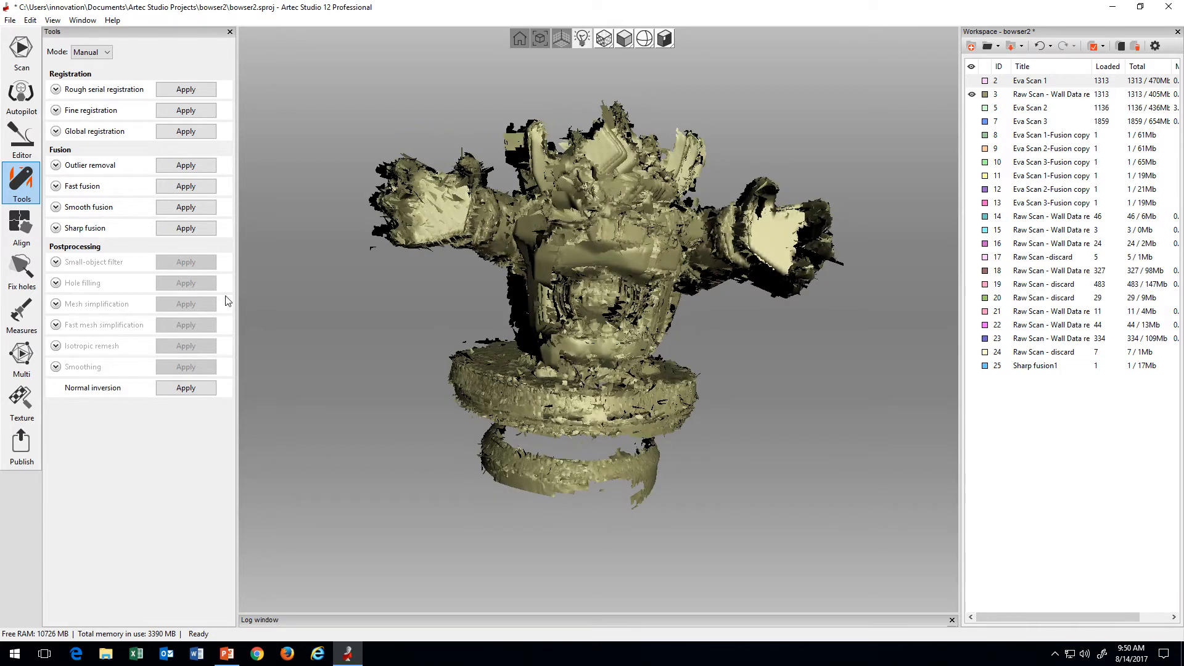
left_click(22, 139)
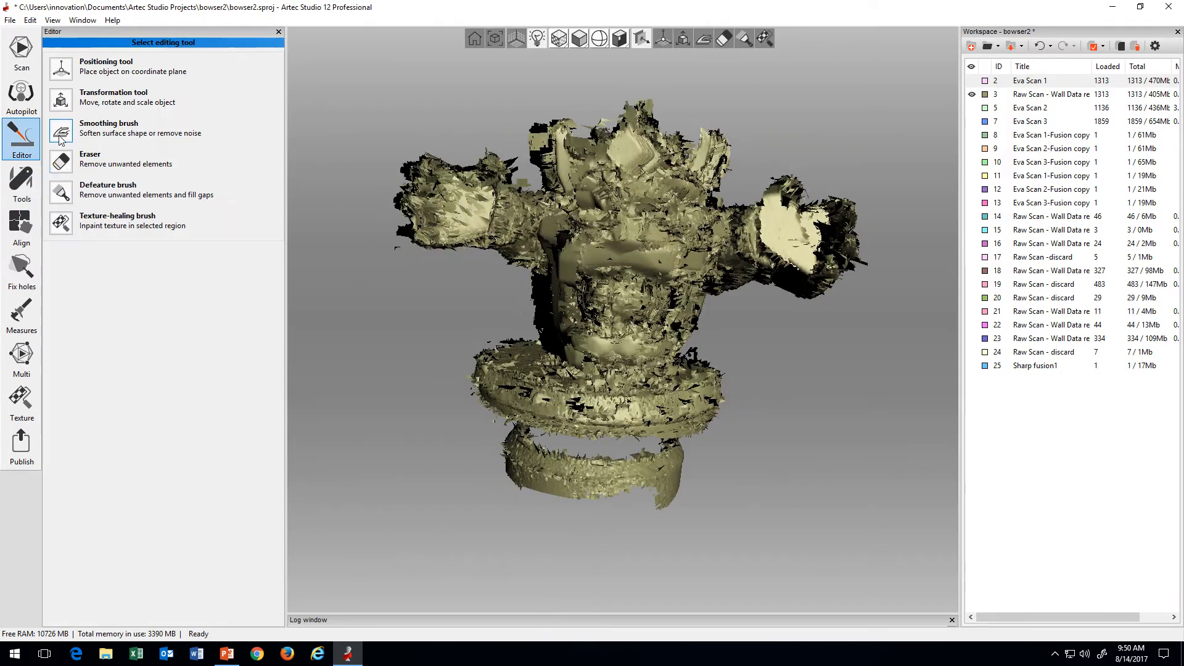
left_click(67, 170)
left_click(72, 199)
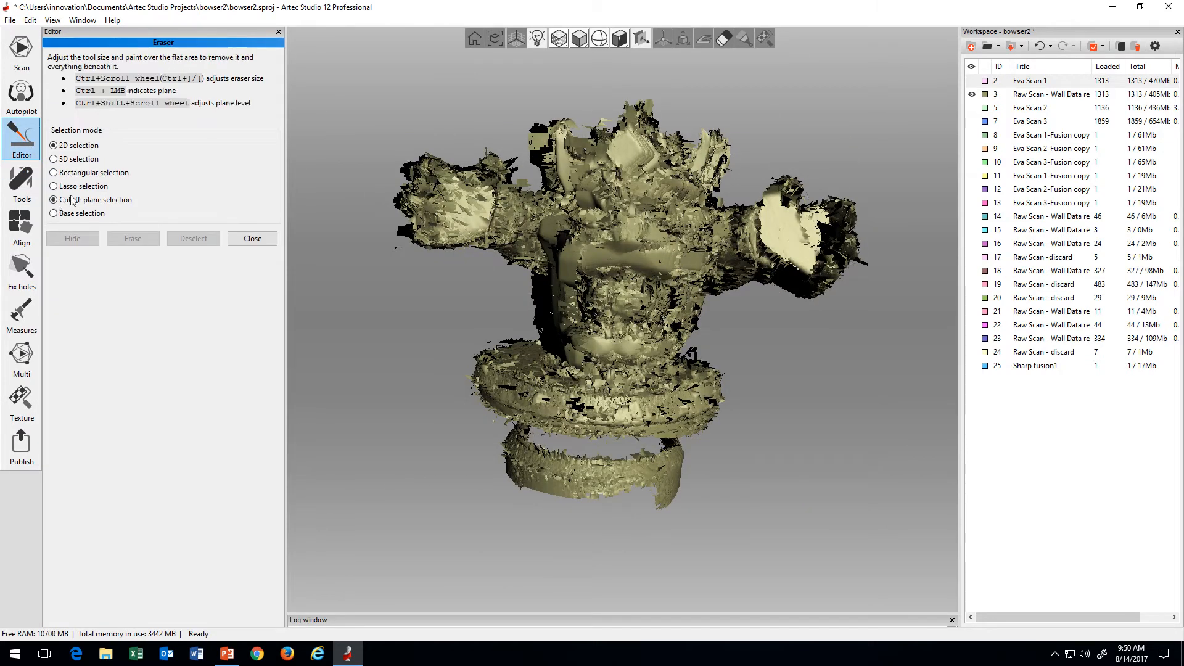
mouse_move(580, 493)
left_mouse_down()
mouse_move(584, 476)
mouse_move(513, 346)
left_mouse_up()
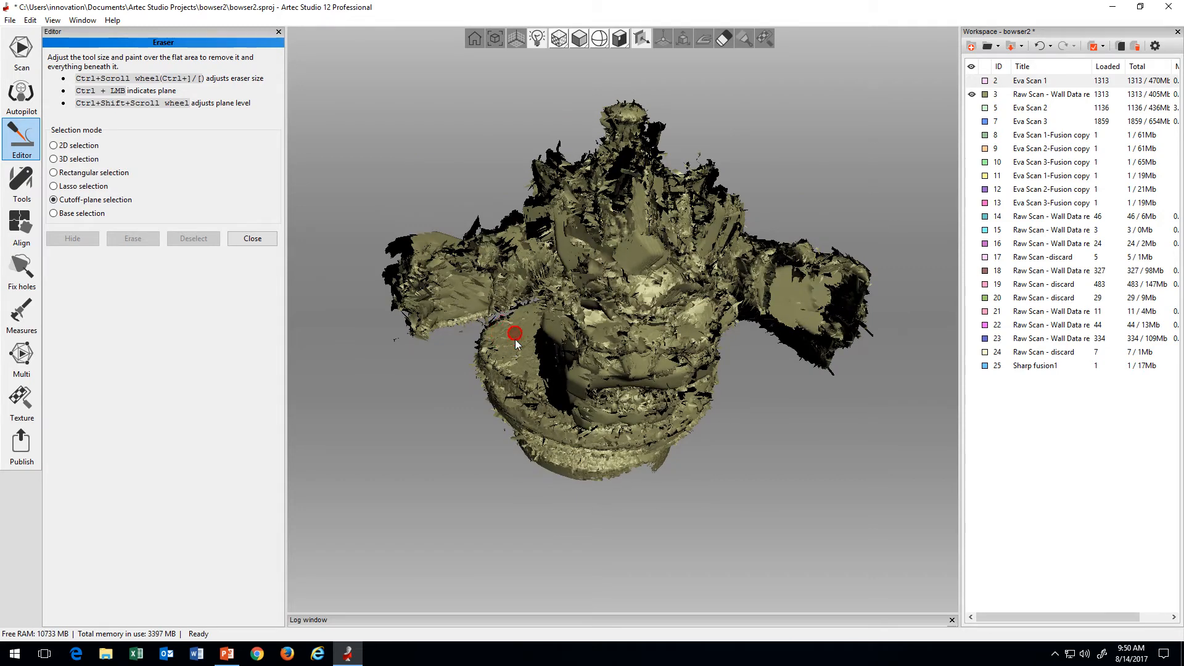
mouse_move(516, 343)
left_mouse_down()
mouse_move(517, 326)
mouse_move(528, 343)
mouse_move(501, 344)
mouse_move(533, 374)
mouse_move(566, 271)
left_mouse_up()
scroll(605, 380, "down", 5, "ctrl+shift")
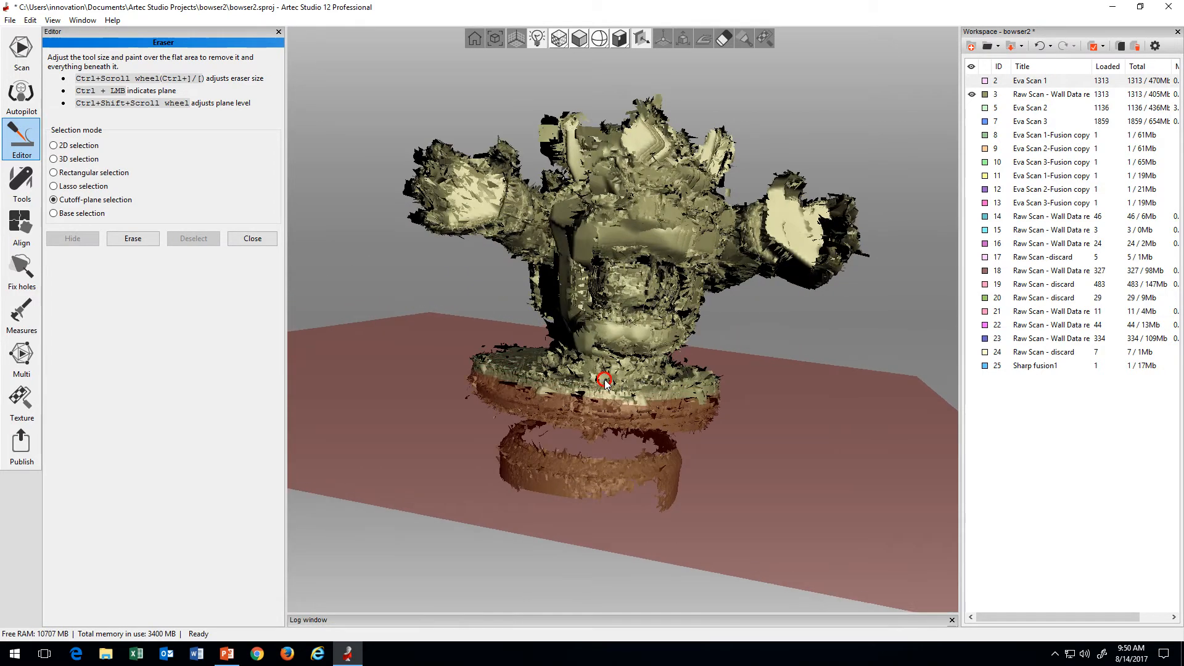
scroll(605, 380, "down", 3, "ctrl+shift")
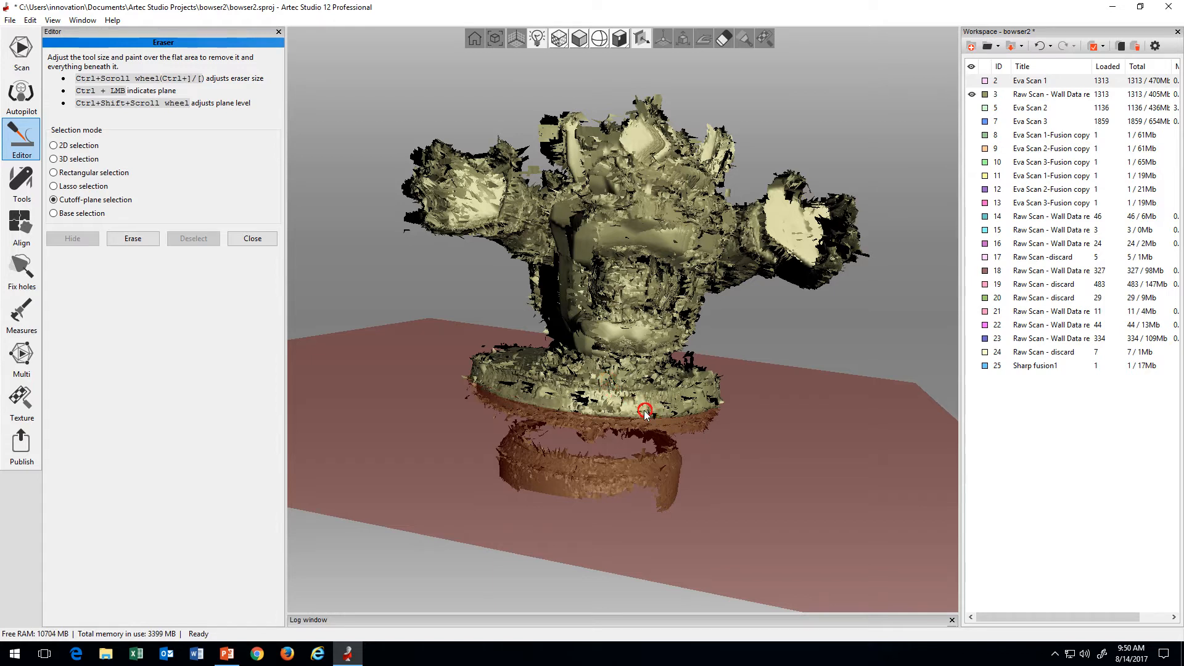
left_click(127, 240)
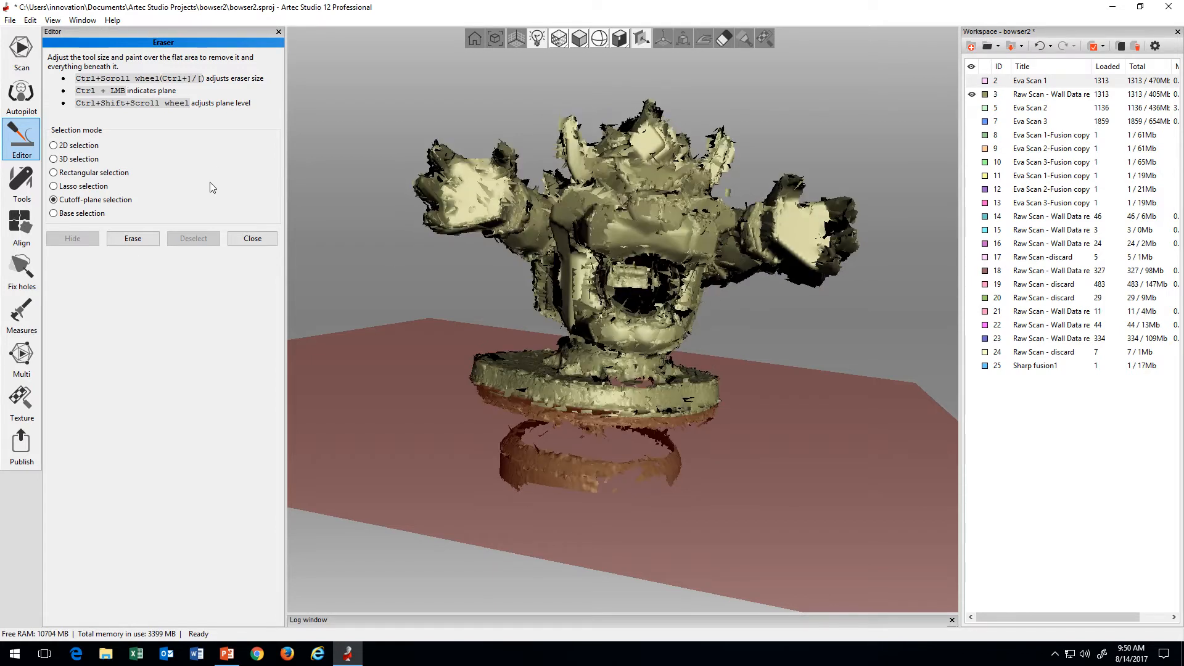
left_click(124, 244)
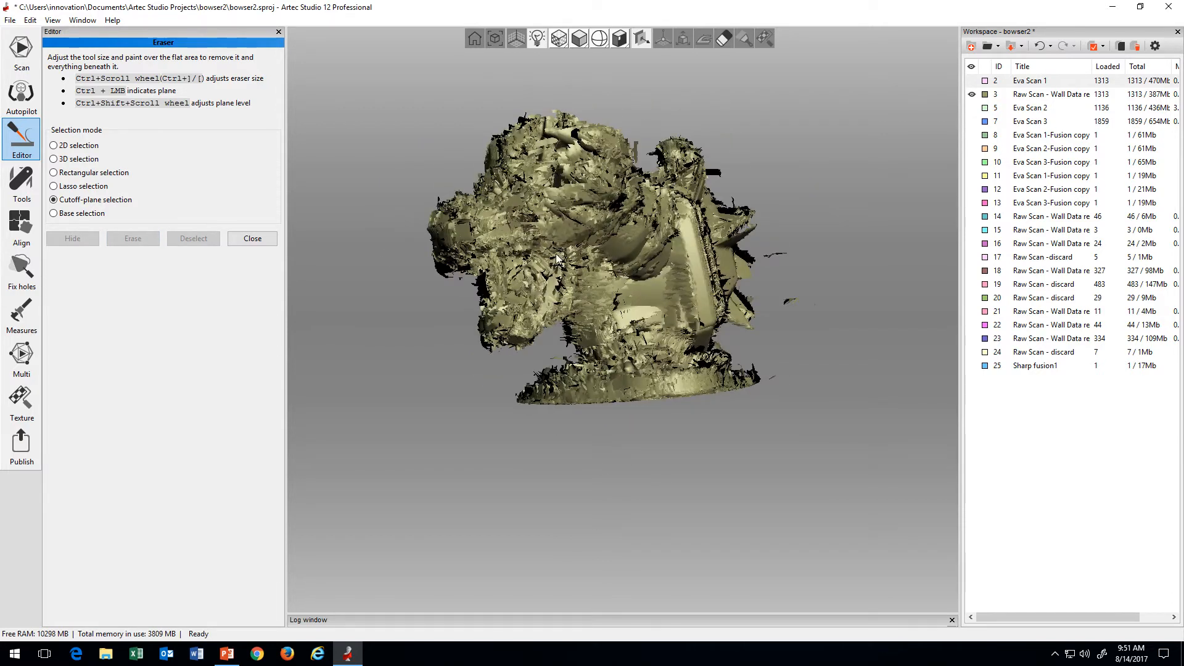
Step: Check the trimmed scan from several sides, then open raw scan 3's surface list and show only Frame 0
mouse_move(592, 266)
left_mouse_down()
mouse_move(569, 266)
mouse_move(729, 290)
mouse_move(668, 306)
mouse_move(708, 310)
mouse_move(521, 260)
left_mouse_up()
mouse_move(570, 316)
left_mouse_down()
mouse_move(615, 295)
mouse_move(616, 272)
mouse_move(668, 265)
mouse_move(623, 280)
mouse_move(643, 365)
mouse_move(684, 248)
mouse_move(623, 270)
mouse_move(683, 338)
mouse_move(661, 302)
mouse_move(653, 364)
mouse_move(623, 326)
mouse_move(615, 351)
mouse_move(488, 271)
mouse_move(607, 350)
mouse_move(755, 343)
mouse_move(966, 171)
left_mouse_up()
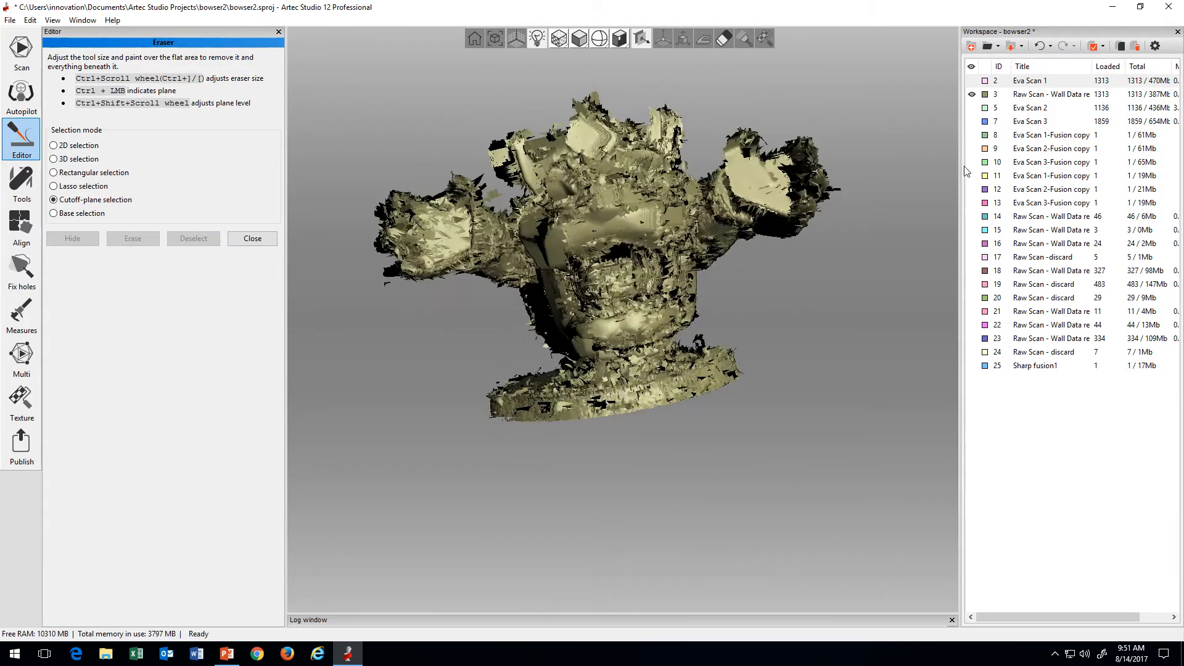
double_click(1034, 96)
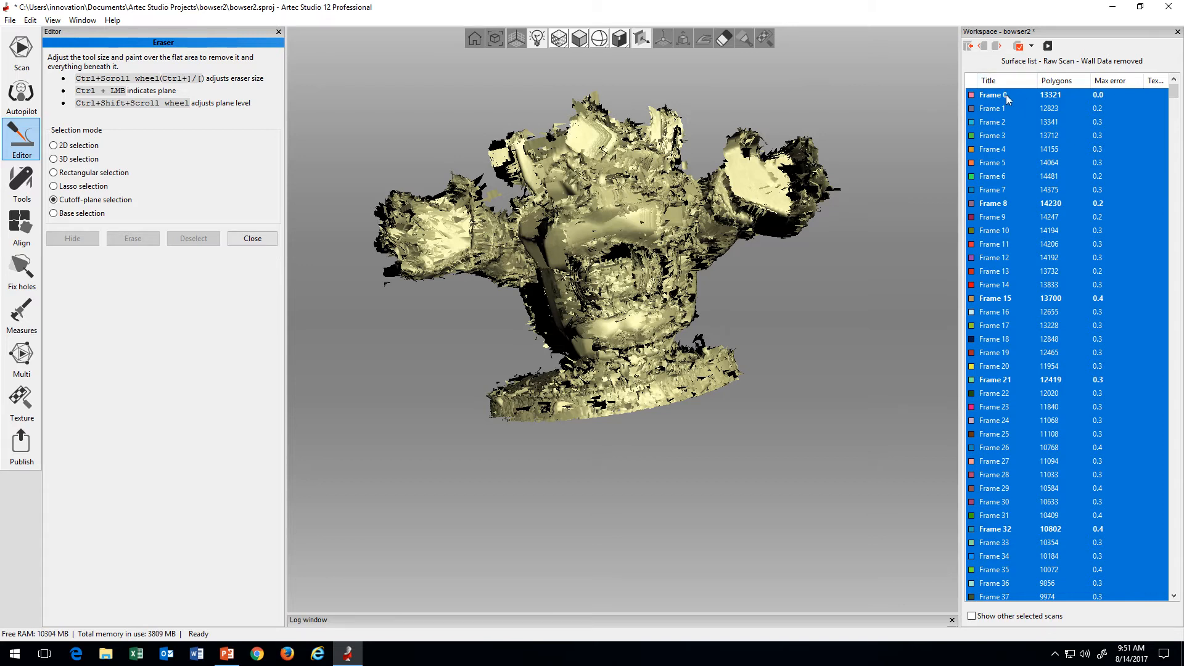
left_click(1005, 96)
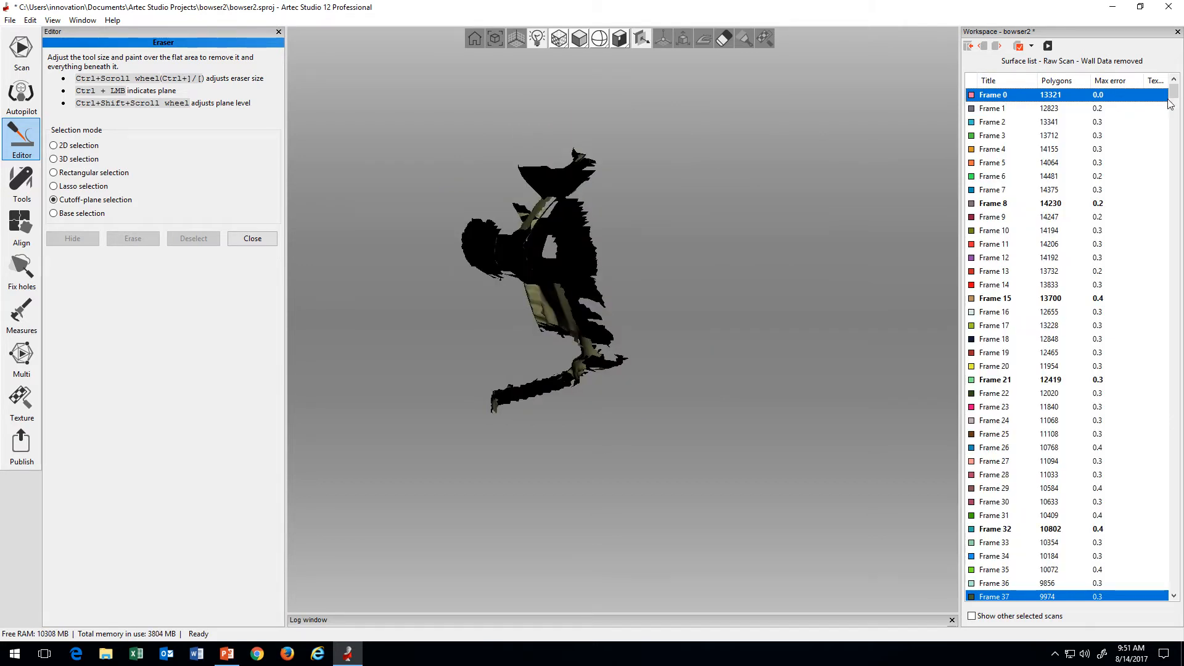
mouse_move(1171, 96)
left_mouse_down()
mouse_move(1175, 599)
mouse_move(1172, 89)
left_mouse_up()
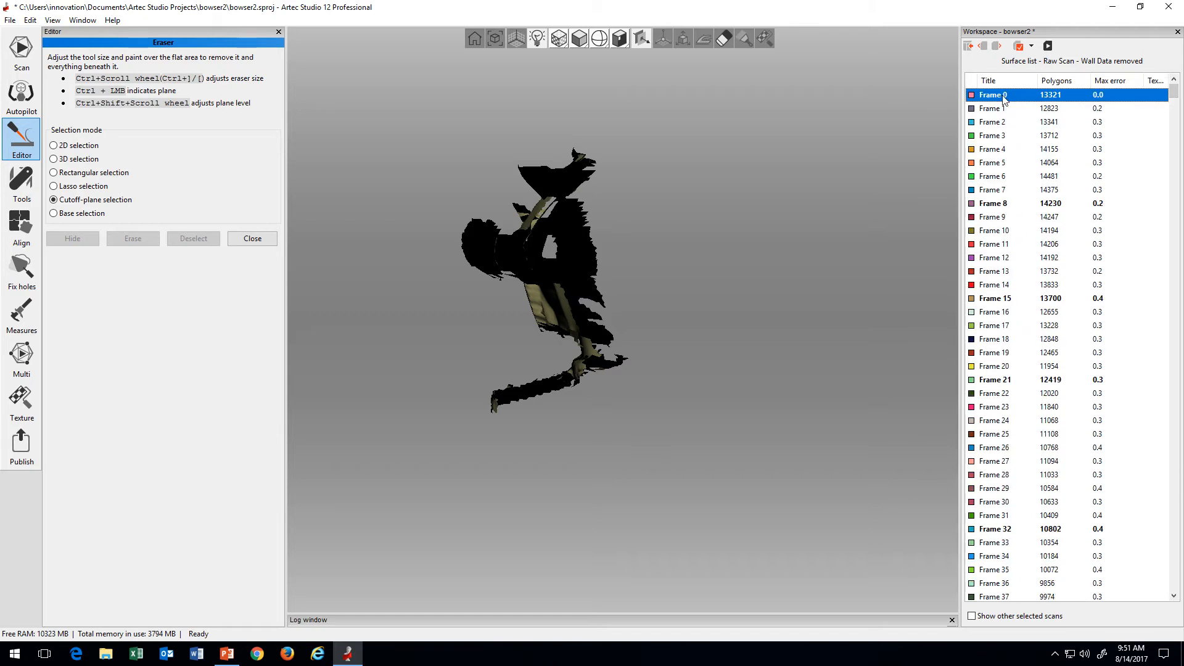
Step: Go through single frames of the raw scan one at a time, from Frame 1 down to Frame 79
left_click(994, 111)
left_click(997, 123)
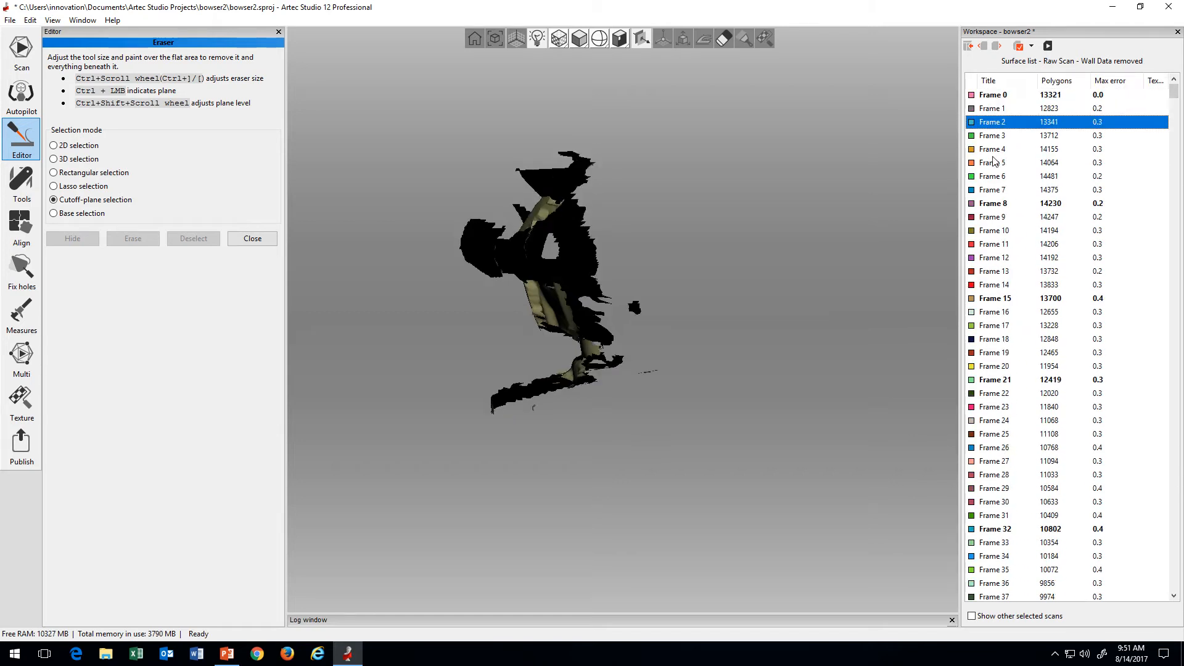
left_click(994, 159)
left_click(995, 189)
left_click(994, 220)
left_click(993, 258)
scroll(996, 259, "down", 3)
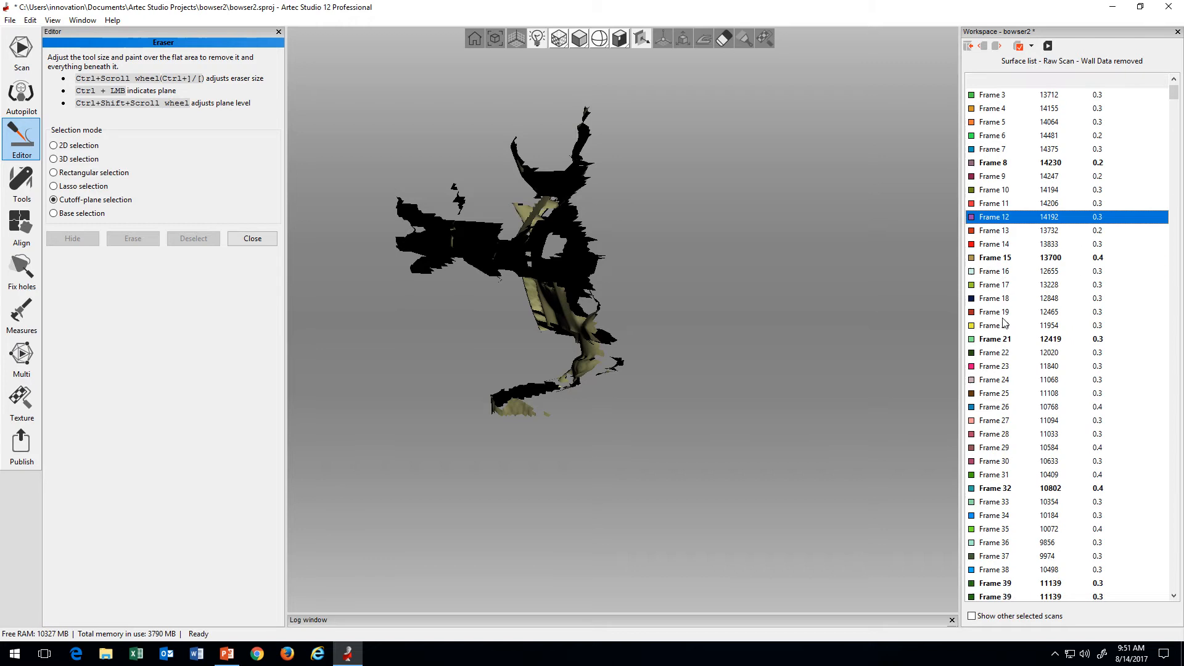
left_click(999, 326)
scroll(999, 326, "down", 3)
left_click(998, 326)
scroll(1000, 330, "down", 3)
left_click(1001, 339)
scroll(1000, 340, "down", 4)
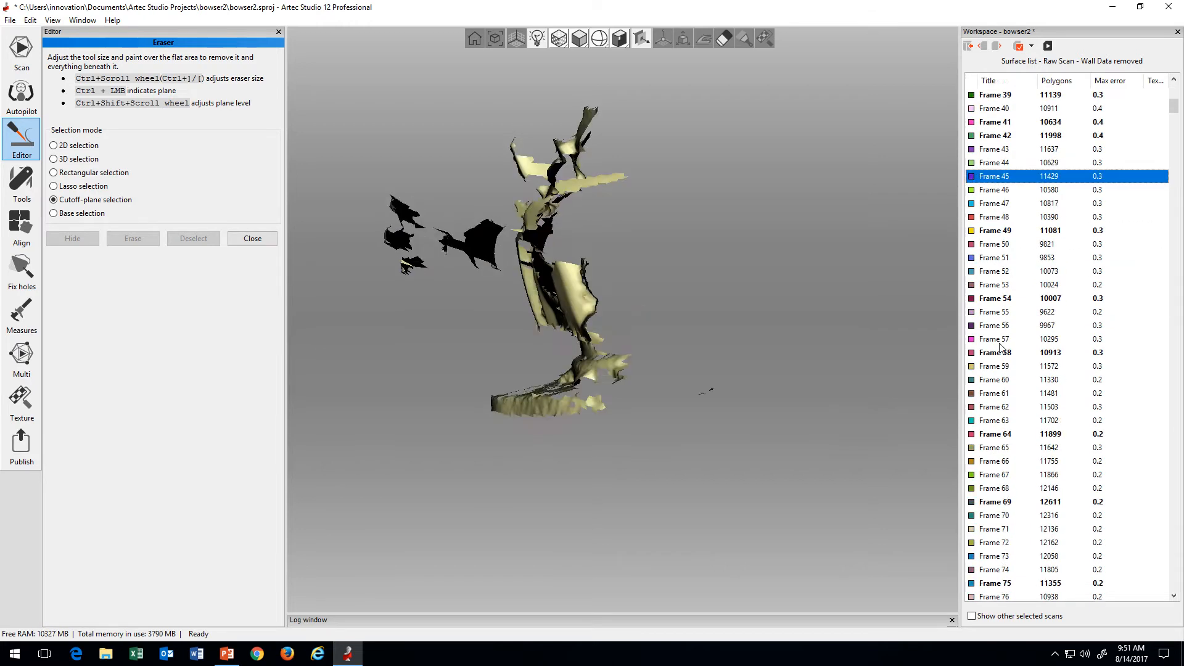
left_click(1000, 340)
scroll(999, 342, "down", 3)
left_click(998, 352)
scroll(998, 353, "down", 4)
left_click(999, 353)
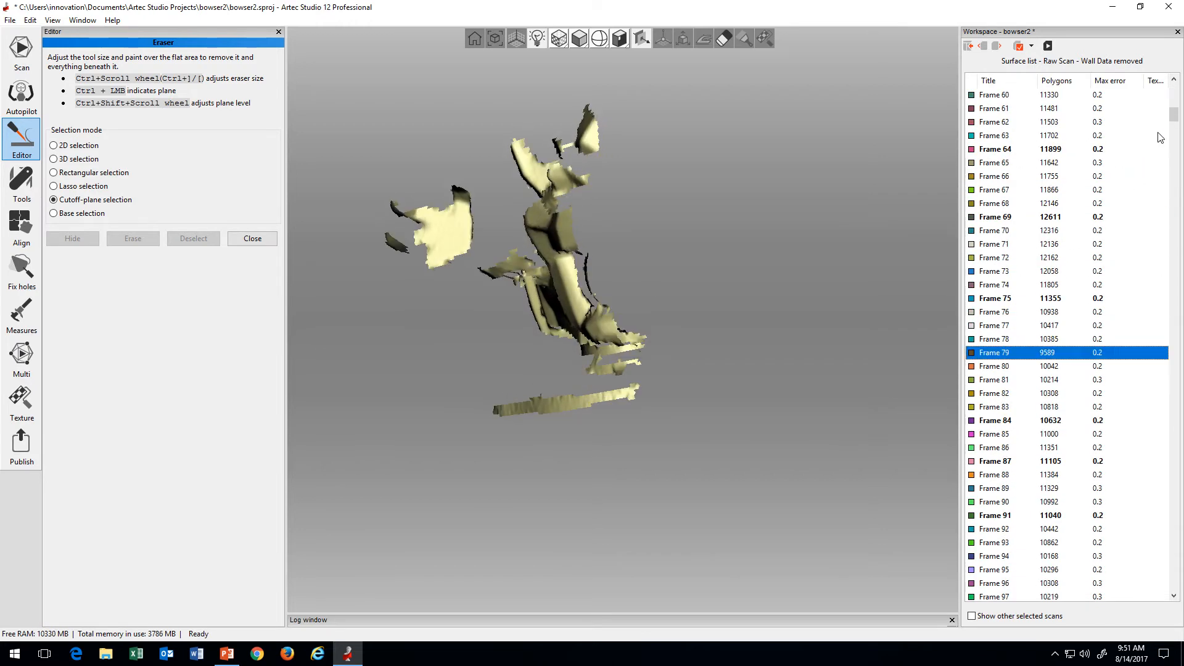
Step: Return to Frame 0 and extend the selection in stages through Frame 139 to watch the figure build up
left_click_drag(1174, 115, 1173, 91)
left_click(1004, 96)
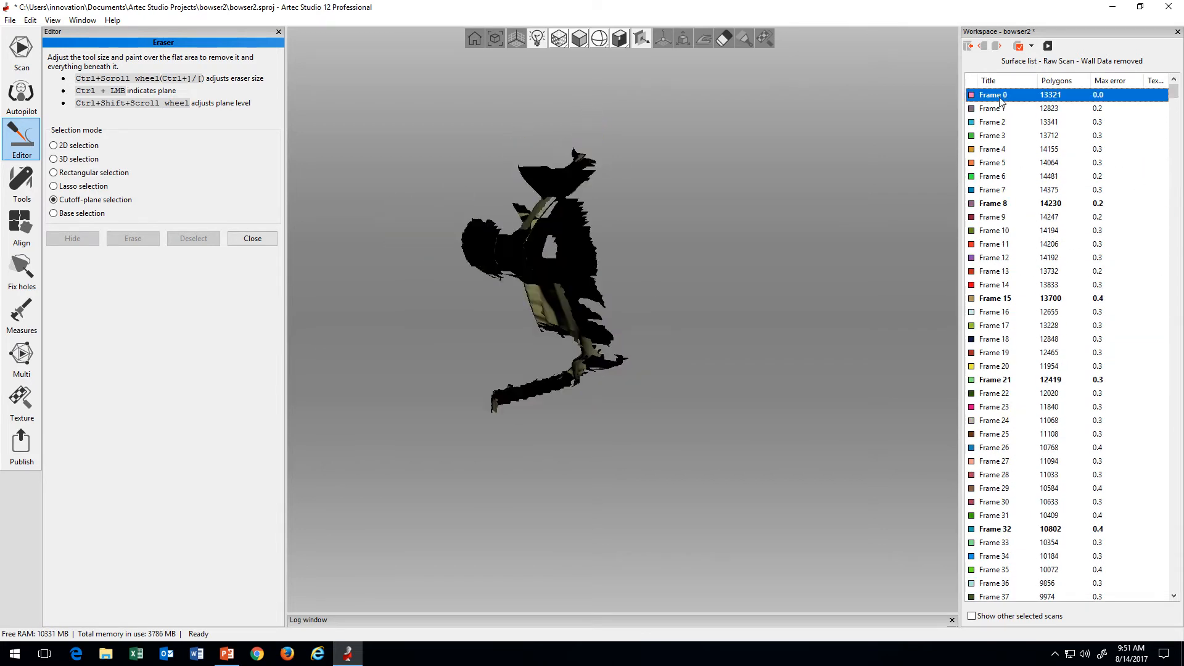
scroll(1018, 365, "down", 18)
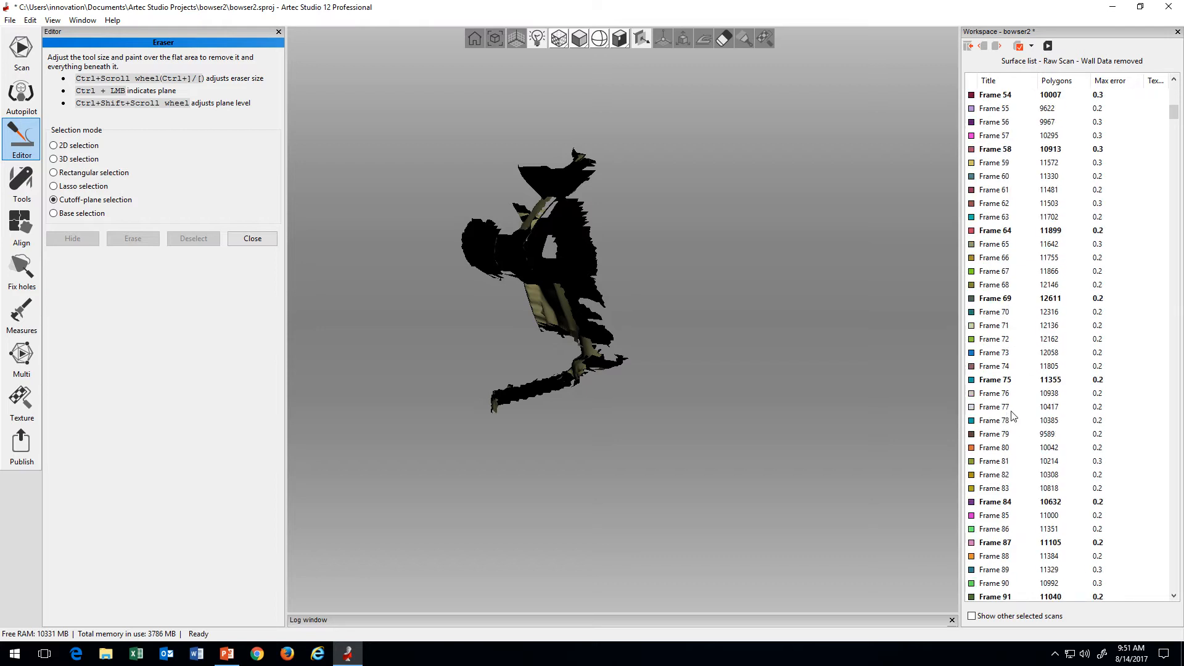
left_click(1009, 408, "shift")
scroll(1012, 415, "down", 4)
left_click(1013, 424, "shift")
scroll(1014, 432, "down", 3)
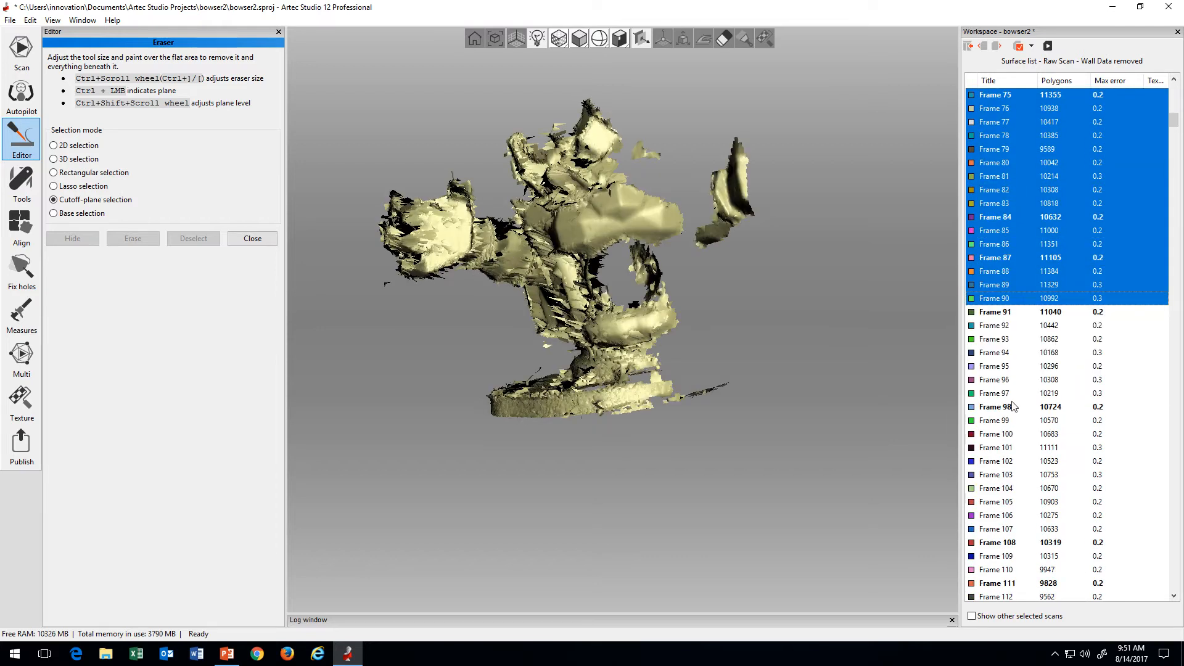
scroll(1013, 408, "down", 5)
left_click(1005, 435, "shift")
scroll(1004, 436, "down", 4)
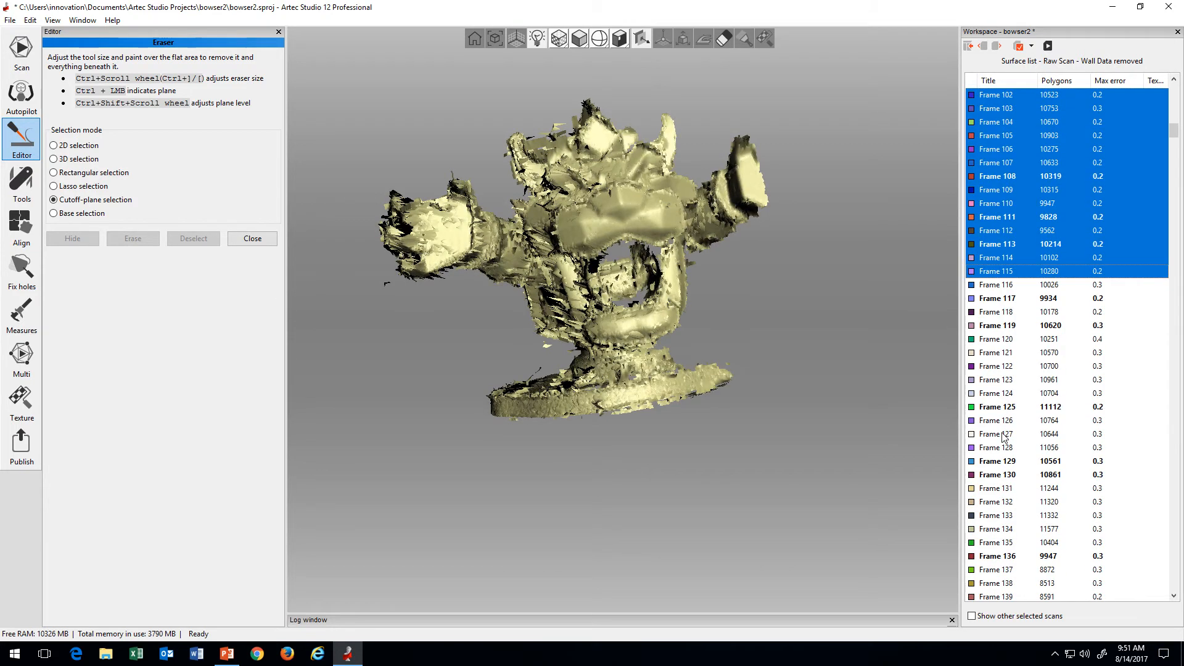
left_click(1003, 436, "shift")
scroll(1003, 435, "down", 4)
left_click(1003, 435, "shift")
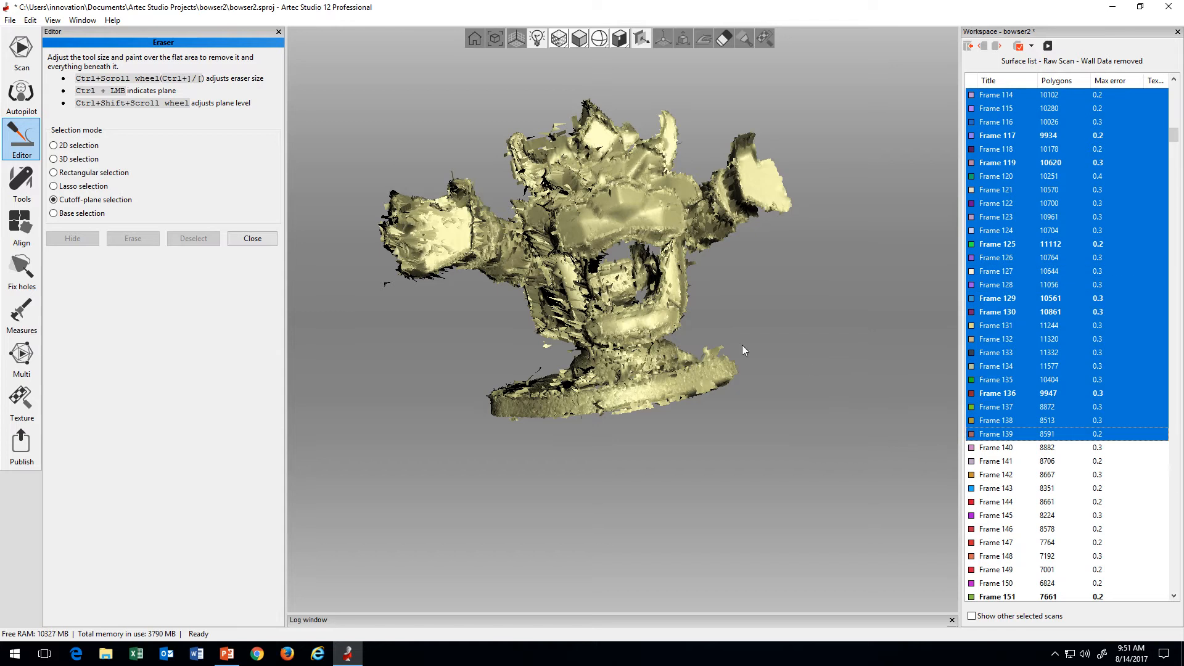
Step: Examine the partly built figure from other sides and extend the frame selection through Frame 174
mouse_move(739, 346)
left_mouse_down()
mouse_move(853, 338)
mouse_move(753, 338)
left_mouse_up()
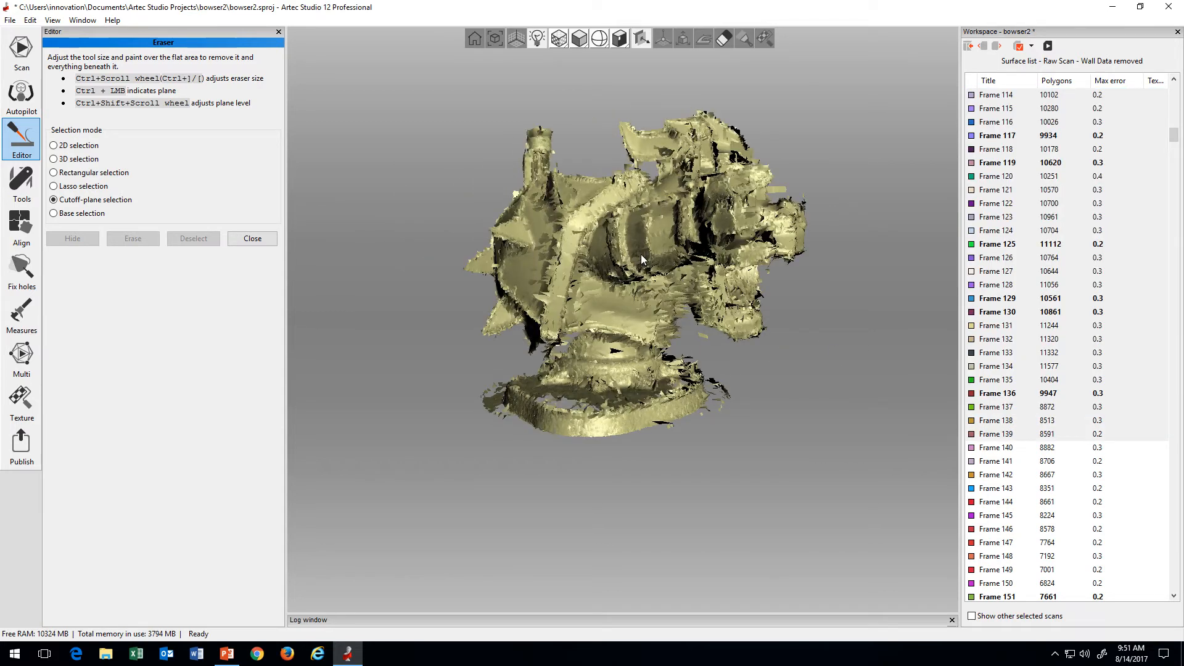
mouse_move(641, 254)
left_mouse_down()
mouse_move(849, 322)
mouse_move(719, 328)
mouse_move(785, 356)
left_mouse_up()
scroll(1085, 501, "down", 3)
left_click(1057, 504, "shift")
scroll(1055, 505, "down", 4)
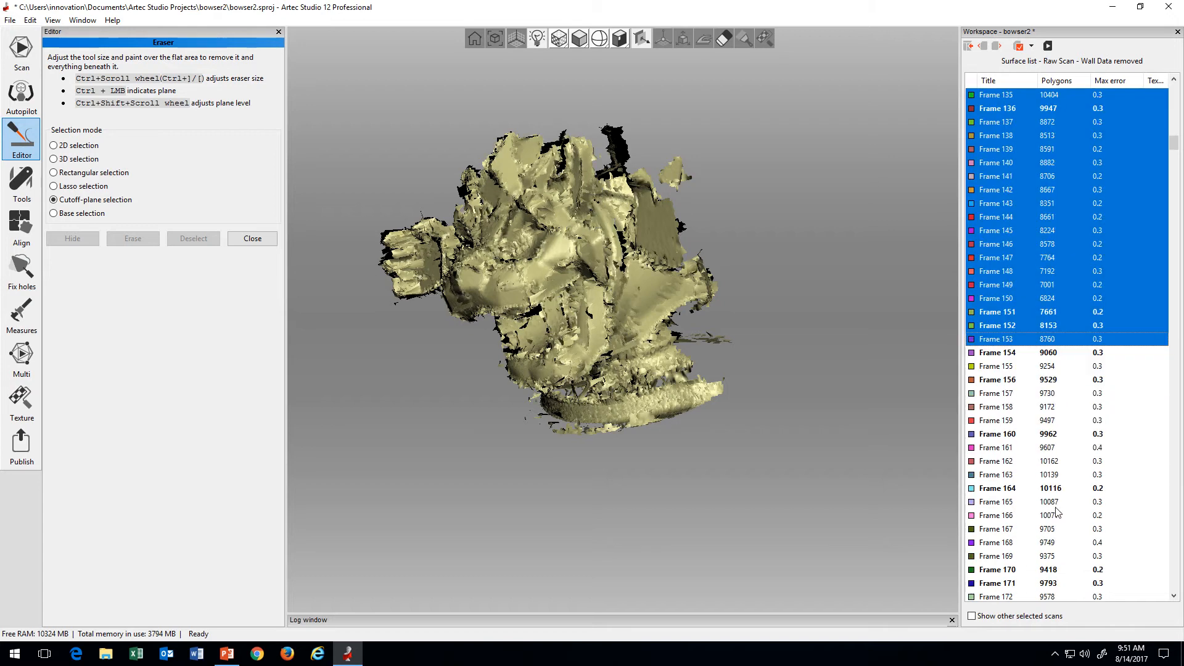
left_click(1055, 506, "shift")
scroll(1054, 506, "down", 3)
left_click(1045, 502, "shift")
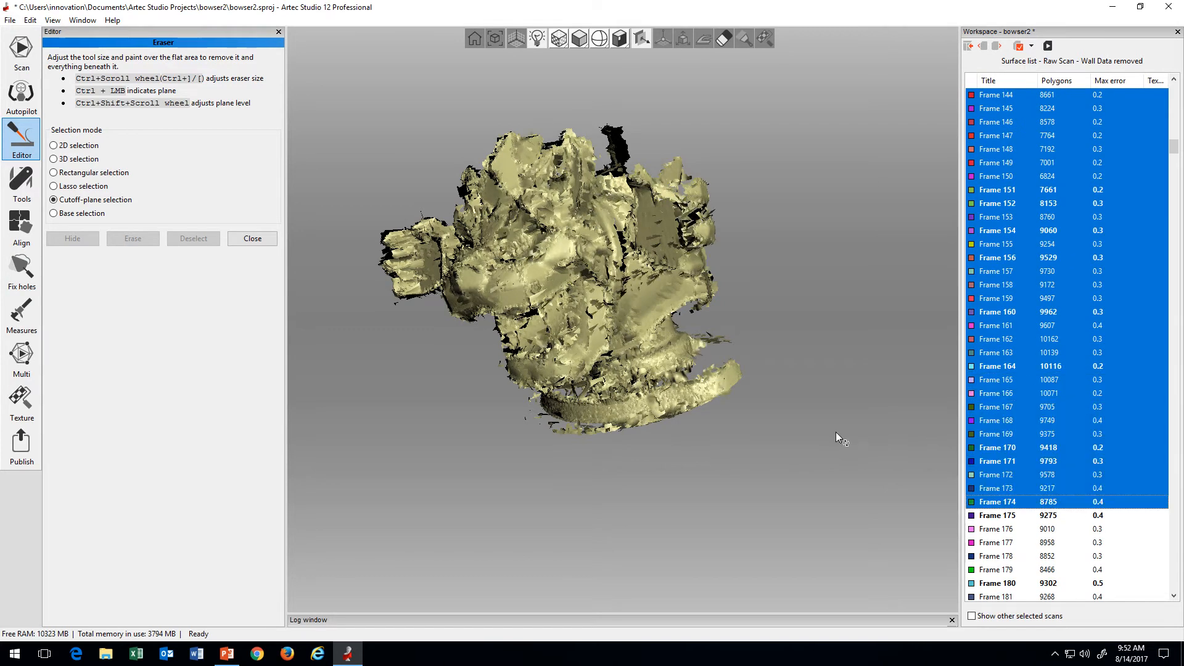
Step: Inspect the open shell side of the figure and extend the frame selection through Frame 219
left_click_drag(836, 433, 780, 444)
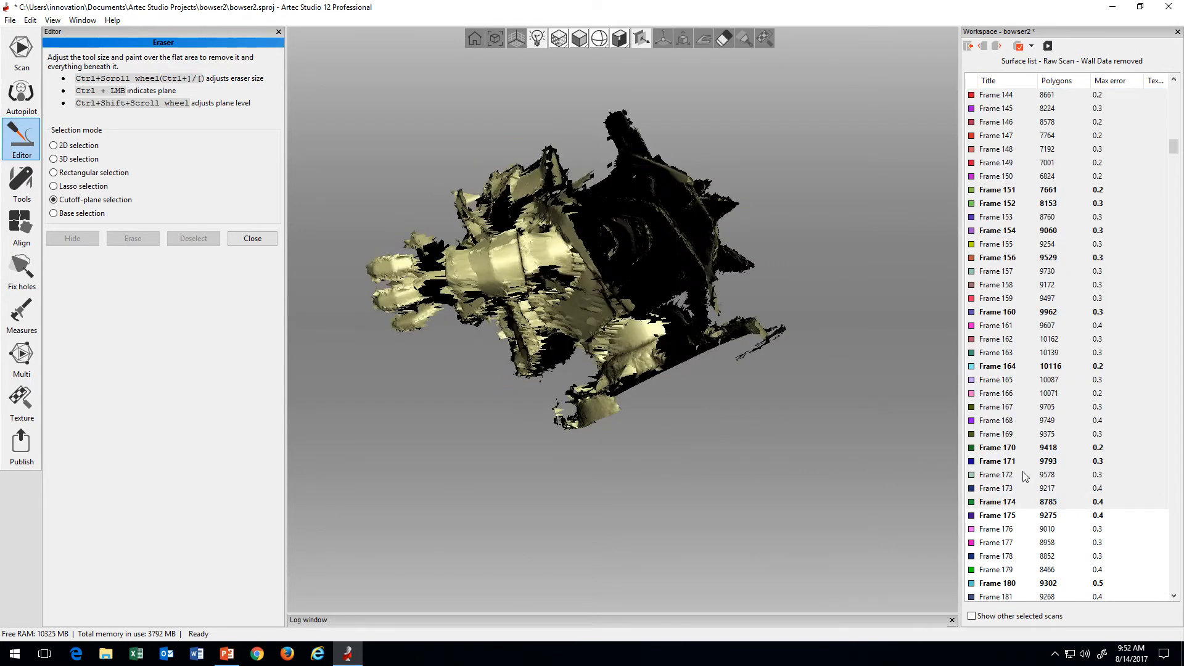
scroll(1075, 512, "down", 4)
left_click(1057, 511, "shift")
scroll(1051, 513, "down", 3)
left_click(1048, 513, "shift")
scroll(1047, 513, "down", 4)
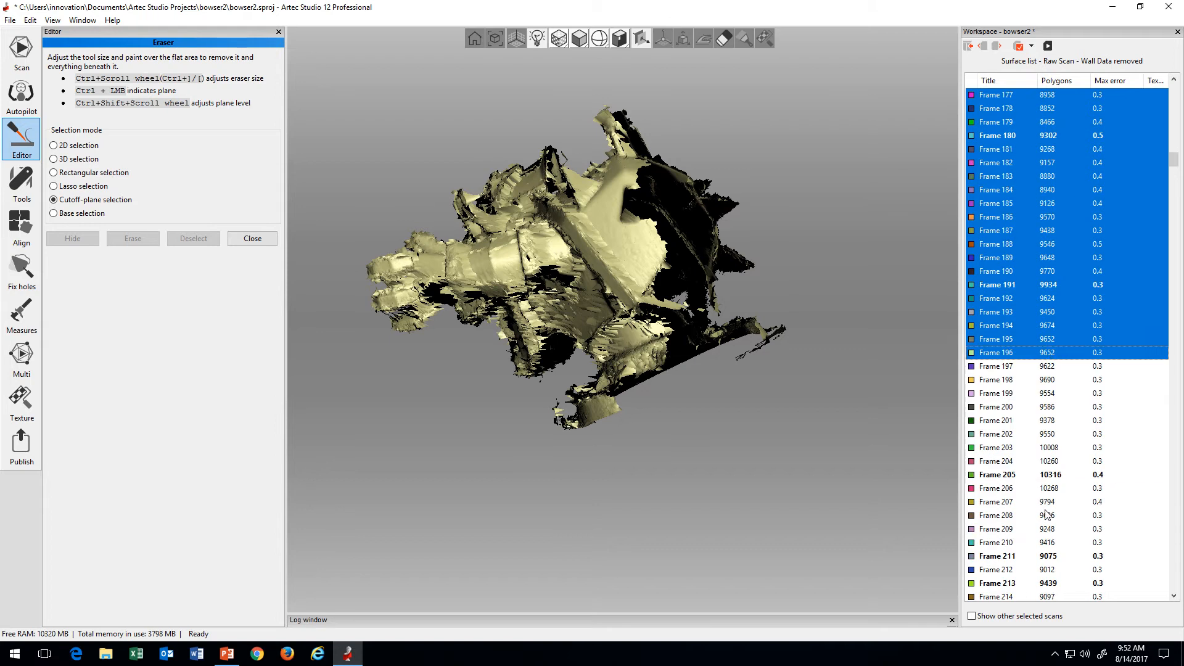
left_click(1044, 511, "shift")
scroll(1045, 509, "down", 4)
left_click(1045, 508, "shift")
Step: Examine the spiked shell and extend the frame selection in stages through Frame 280
left_click_drag(729, 331, 595, 232)
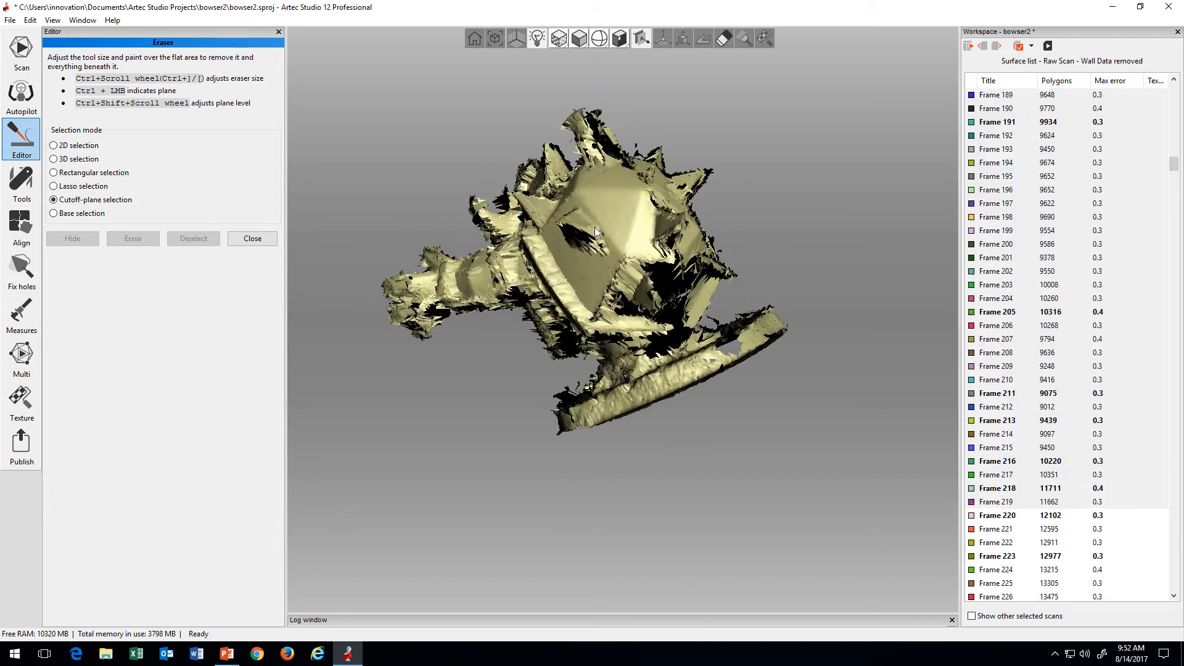
scroll(1089, 462, "down", 3)
left_click(1035, 474, "shift")
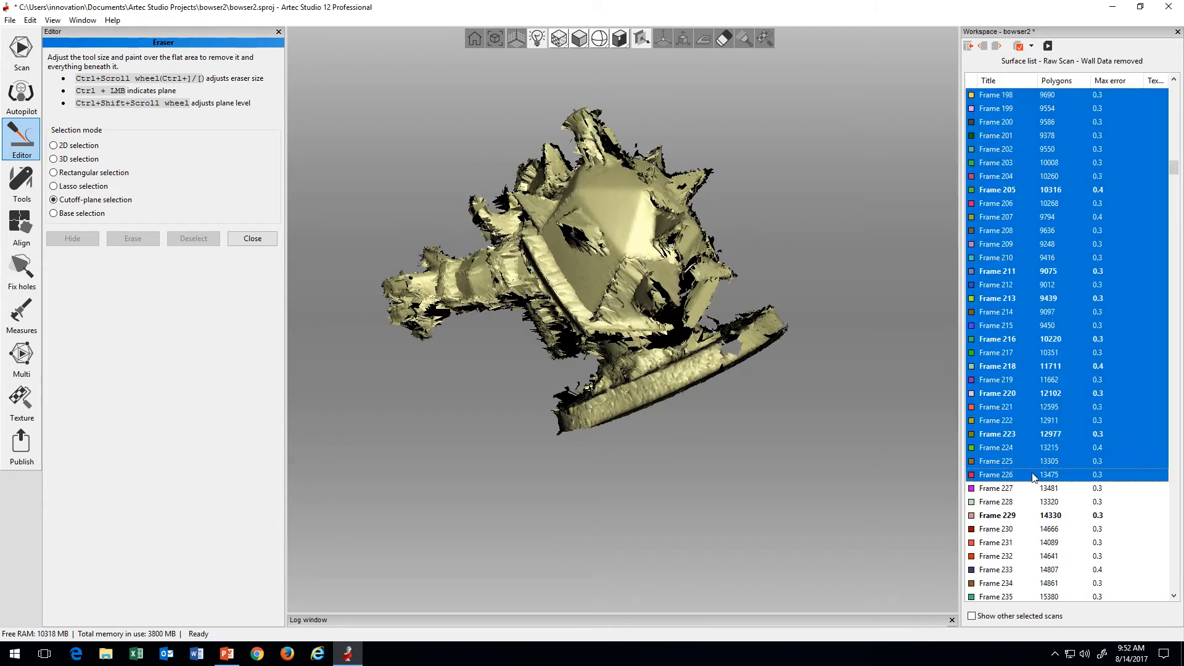
scroll(1031, 477, "down", 3)
left_click(1031, 479, "shift")
scroll(1032, 481, "down", 1)
scroll(1032, 484, "down", 4)
left_click(1032, 485, "shift")
scroll(1030, 482, "down", 5)
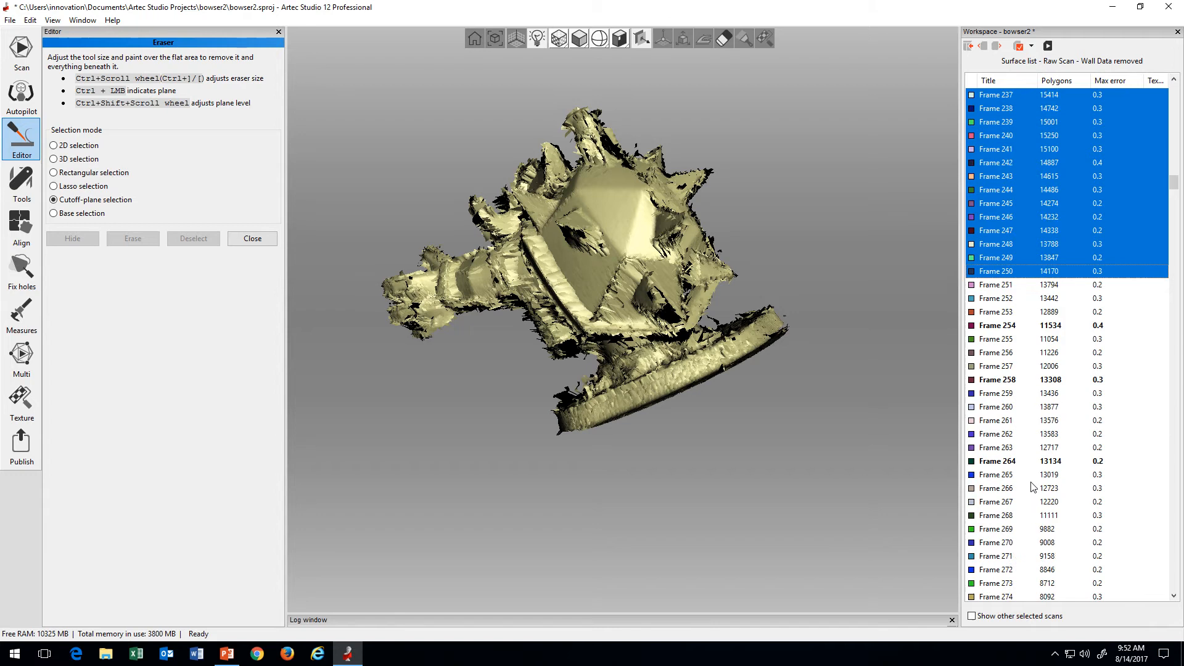
left_click(1029, 482, "shift")
scroll(1028, 480, "down", 5)
left_click(1027, 476, "shift")
Step: Keep adding frames to the displayed range in stages through Frame 384
scroll(1027, 476, "down", 5)
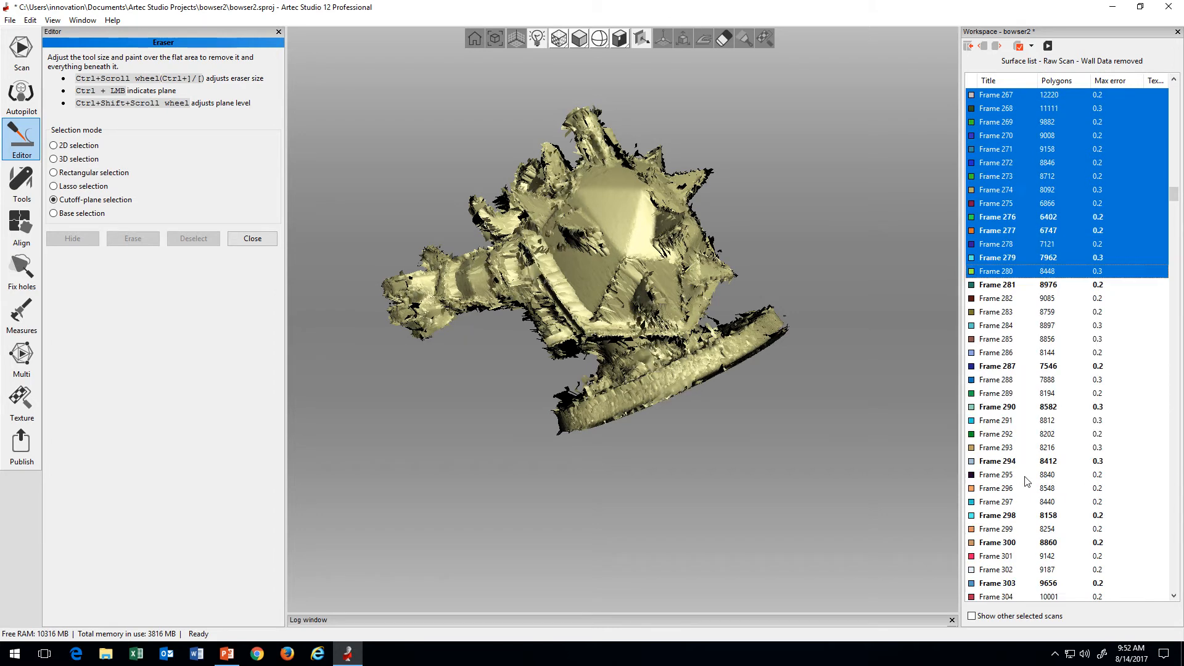
left_click(1027, 474, "shift")
scroll(1028, 475, "down", 5)
left_click(1028, 477, "shift")
scroll(1028, 476, "down", 4)
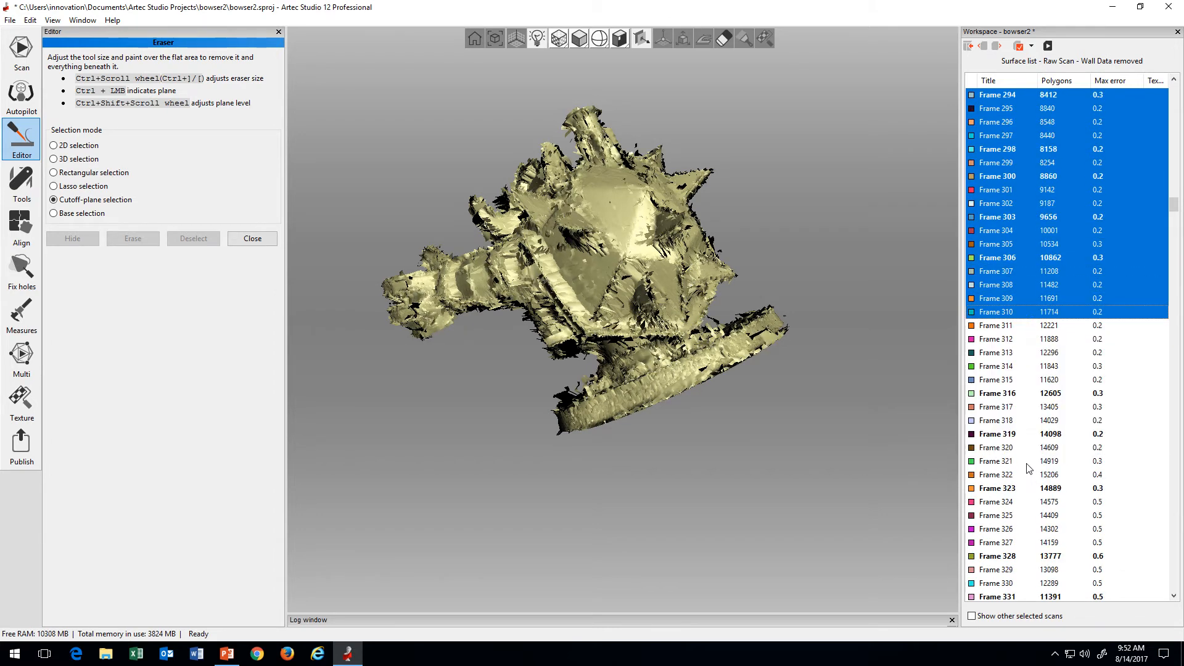
scroll(1027, 464, "down", 3)
left_click(1028, 464, "shift")
scroll(1029, 463, "down", 4)
left_click(1029, 463, "shift")
scroll(1030, 463, "down", 4)
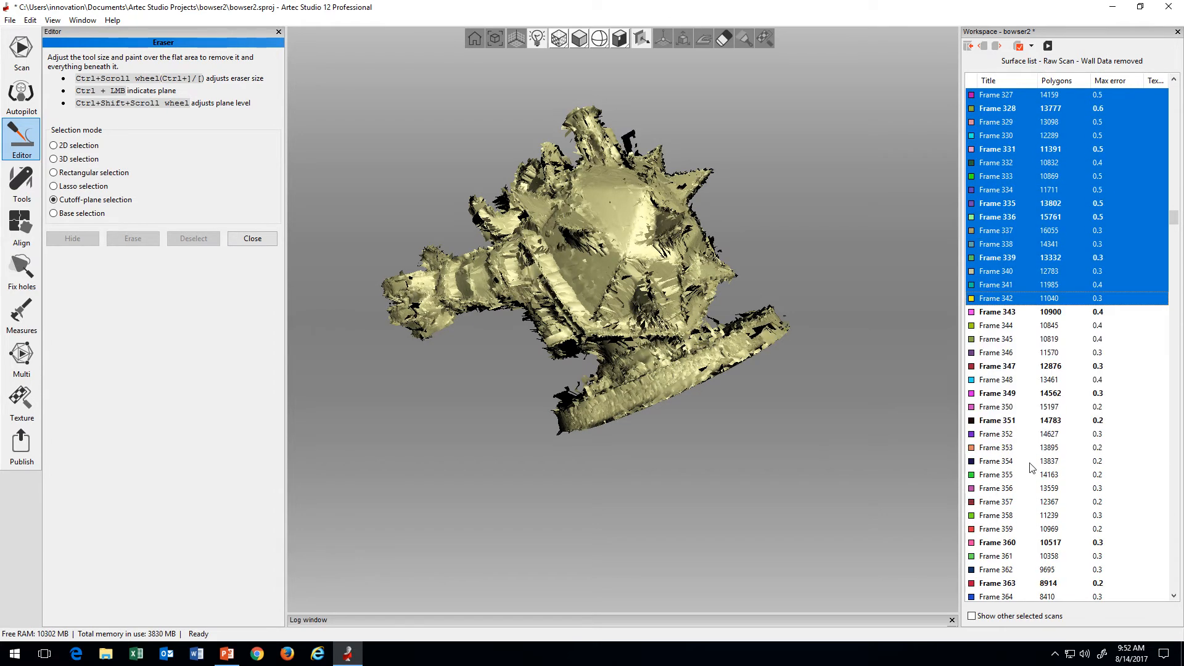
left_click(1029, 464, "shift")
scroll(1030, 463, "down", 2)
scroll(1030, 464, "down", 3)
left_click(1030, 464, "shift")
scroll(1031, 467, "down", 4)
left_click(1031, 466, "shift")
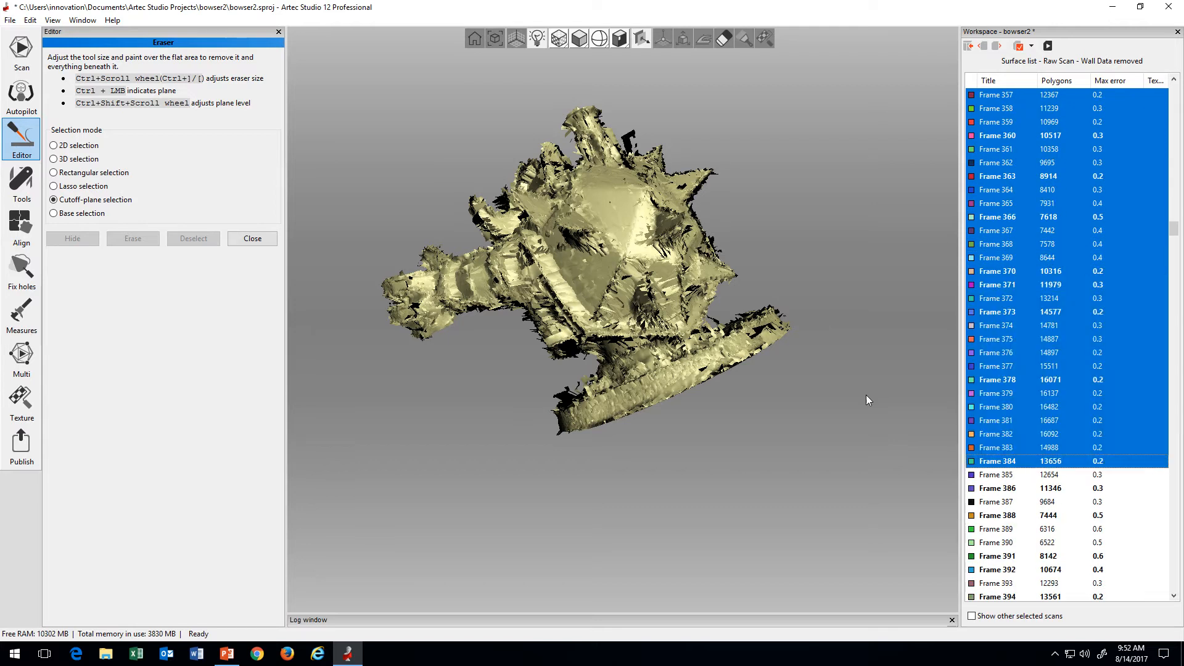
Step: Check the accumulated frames from behind the figure and extend the selection through Frame 407
left_click_drag(865, 400, 562, 257)
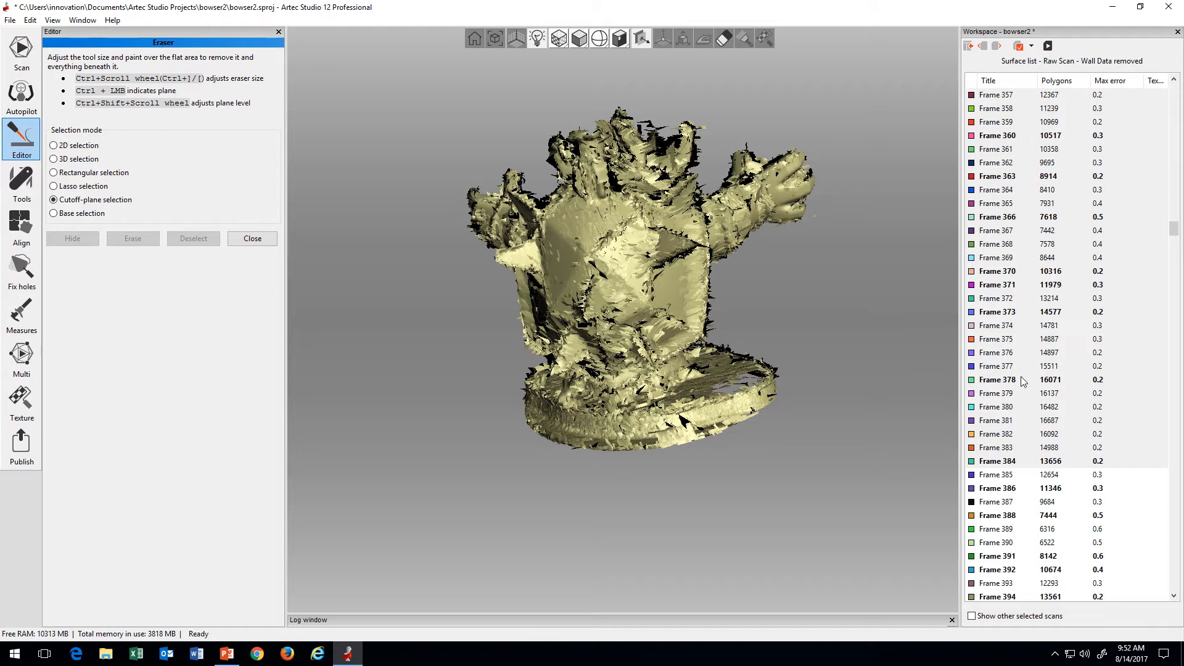
scroll(1022, 381, "down", 7)
left_click(1028, 488, "shift")
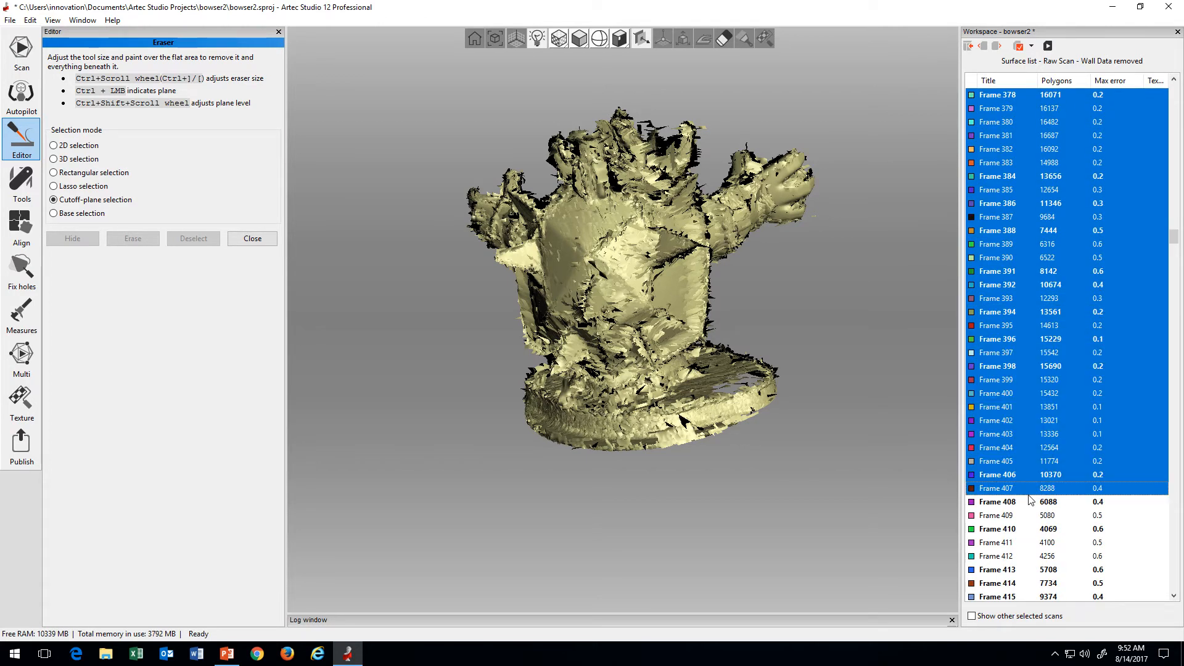
Step: Extend the displayed frame range of the raw scan further, past Frame 427
scroll(1028, 495, "down", 4)
left_click(1028, 494, "shift")
scroll(1029, 494, "down", 4)
left_click(1029, 494, "shift")
scroll(1072, 436, "up", 4)
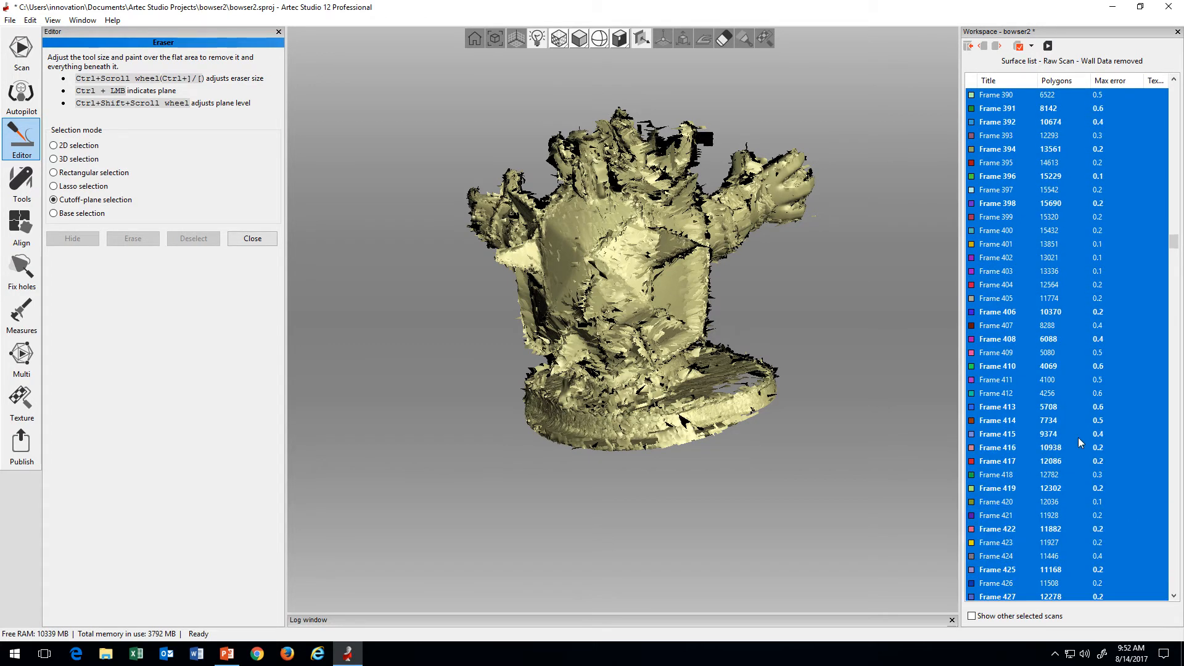
Step: Restart the frame selection at Frame 0 and extend it through Frame 706
left_click_drag(1173, 242, 1180, 87)
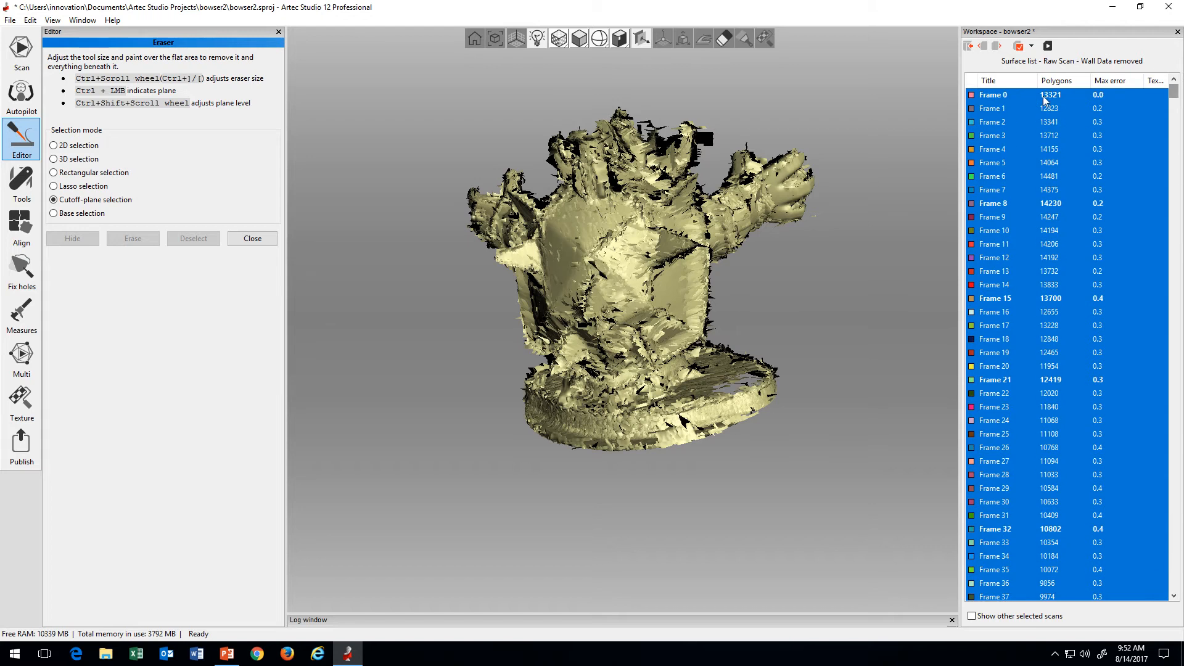
left_click(1023, 97)
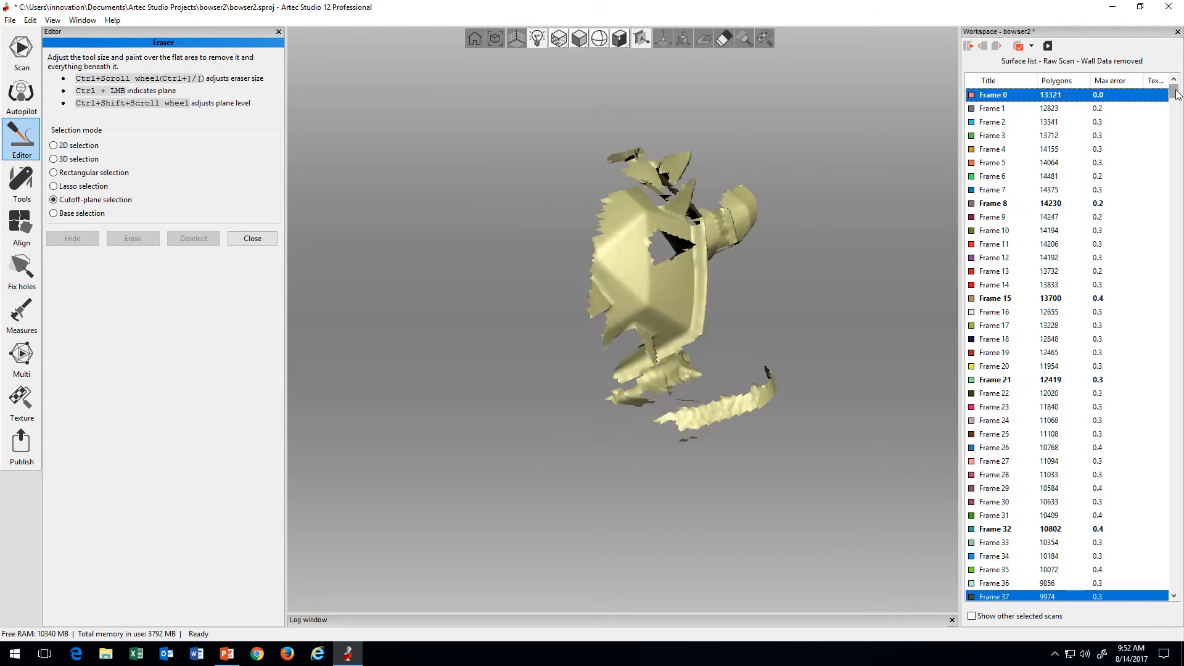
left_click_drag(1176, 92, 1175, 358)
scroll(1015, 463, "down", 3)
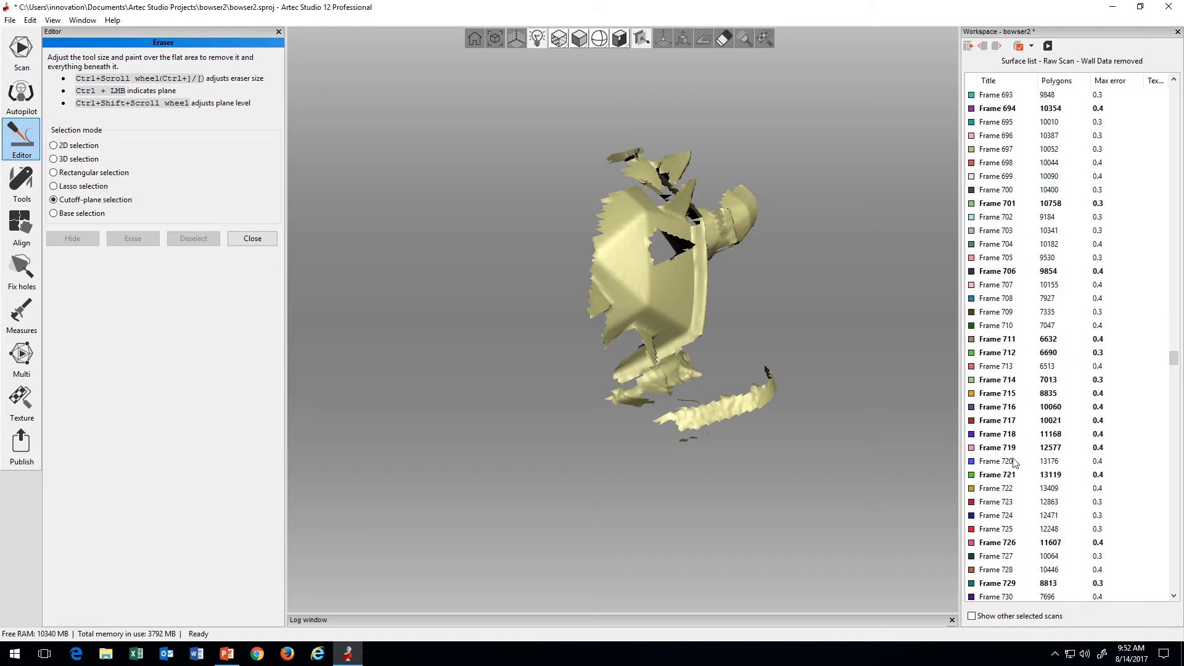
scroll(1014, 435, "up", 2)
left_click(1002, 356, "shift")
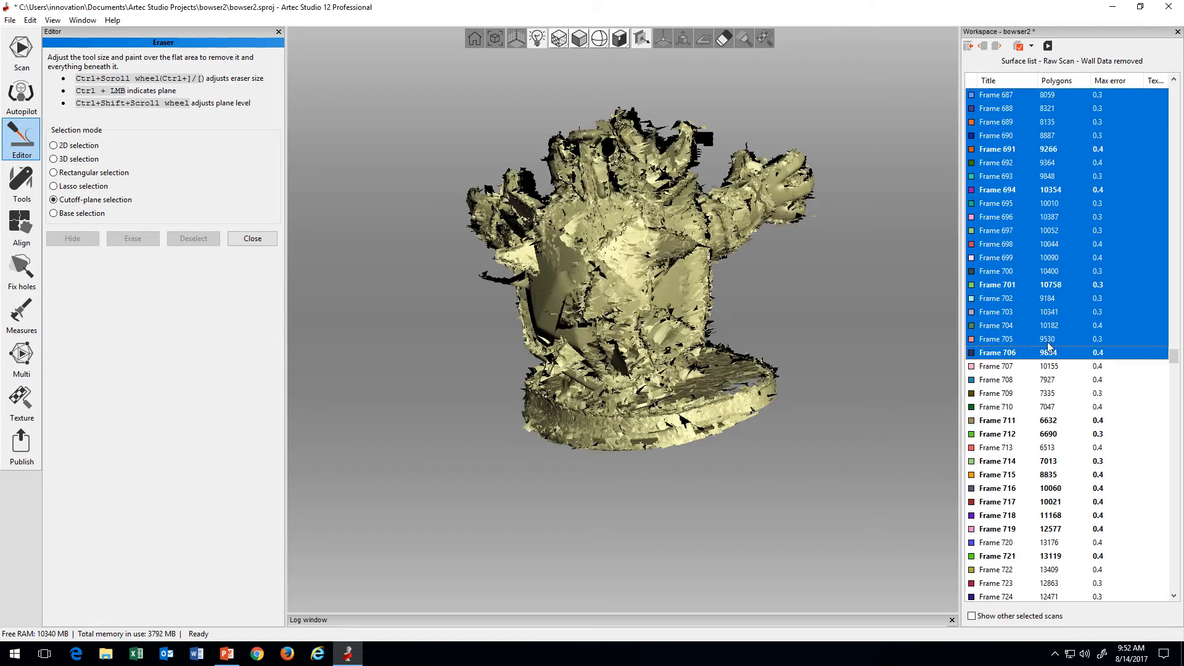
Step: Inspect the shell side of the accumulated scan and shorten the frame range in stages back to Frame 609
mouse_move(676, 335)
left_mouse_down()
mouse_move(638, 346)
mouse_move(786, 343)
mouse_move(582, 349)
mouse_move(621, 344)
mouse_move(650, 359)
mouse_move(733, 317)
mouse_move(664, 339)
left_mouse_up()
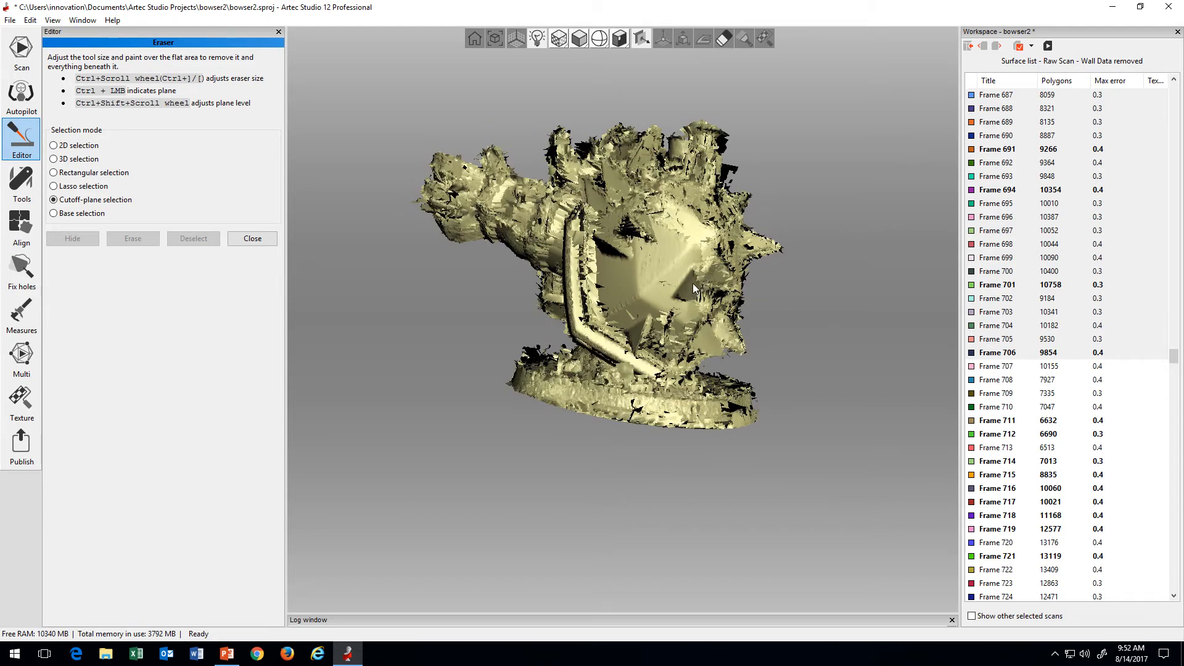
left_click_drag(630, 319, 590, 365)
left_click_drag(658, 347, 709, 320)
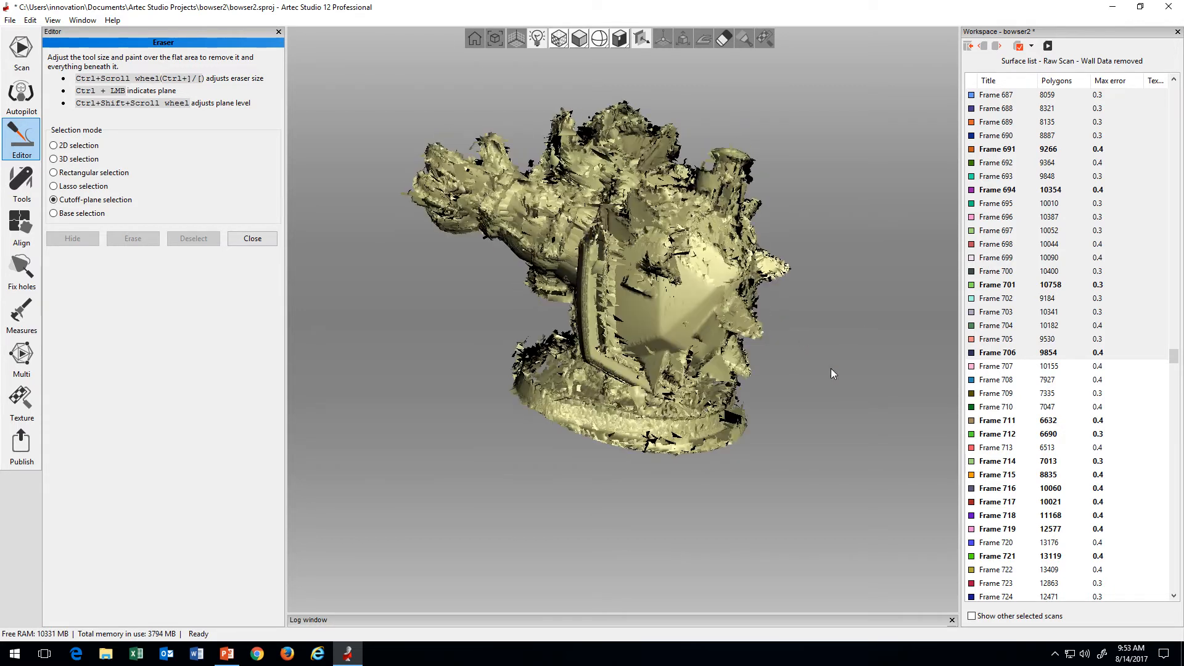
scroll(1079, 337, "up", 3)
scroll(1079, 336, "up", 17)
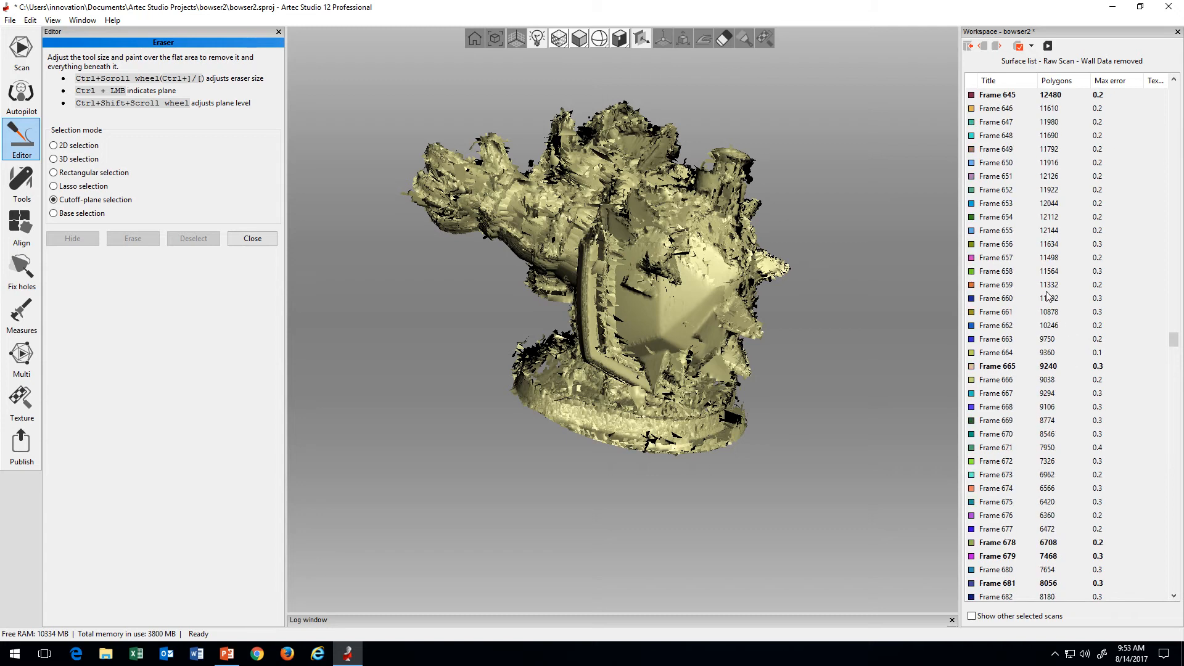
left_click(1017, 342, "shift")
scroll(1017, 342, "up", 4)
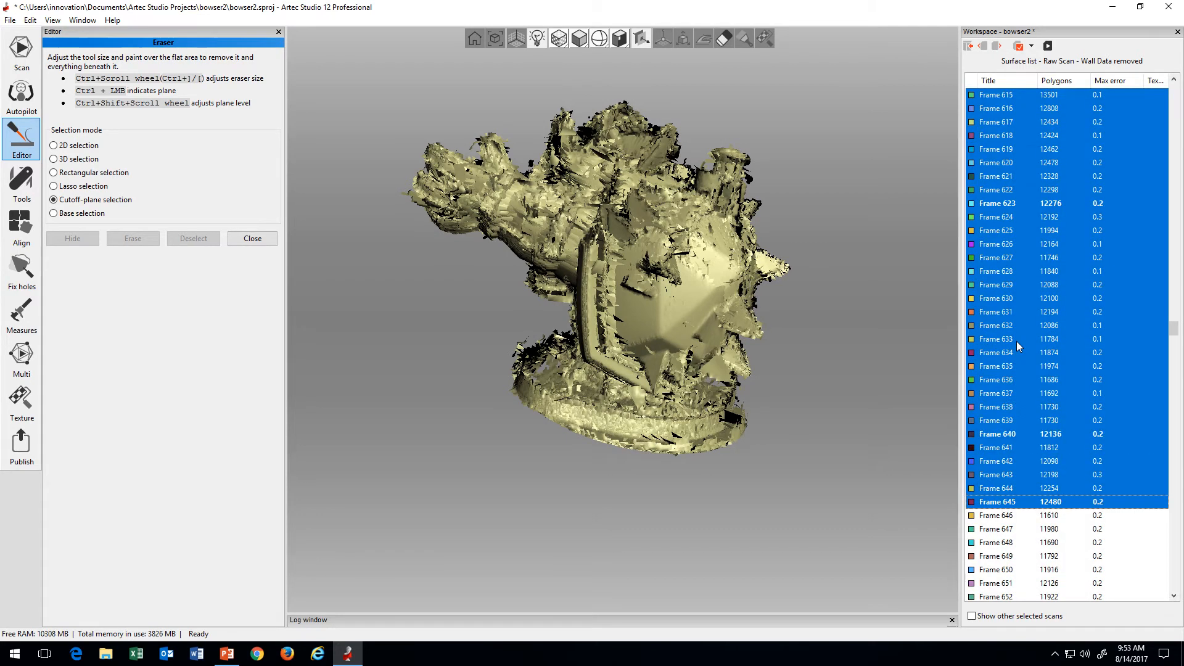
left_click(1017, 342, "shift")
scroll(1017, 342, "up", 4)
left_click(1016, 341, "shift")
scroll(1014, 342, "up", 4)
left_click(1012, 342, "shift")
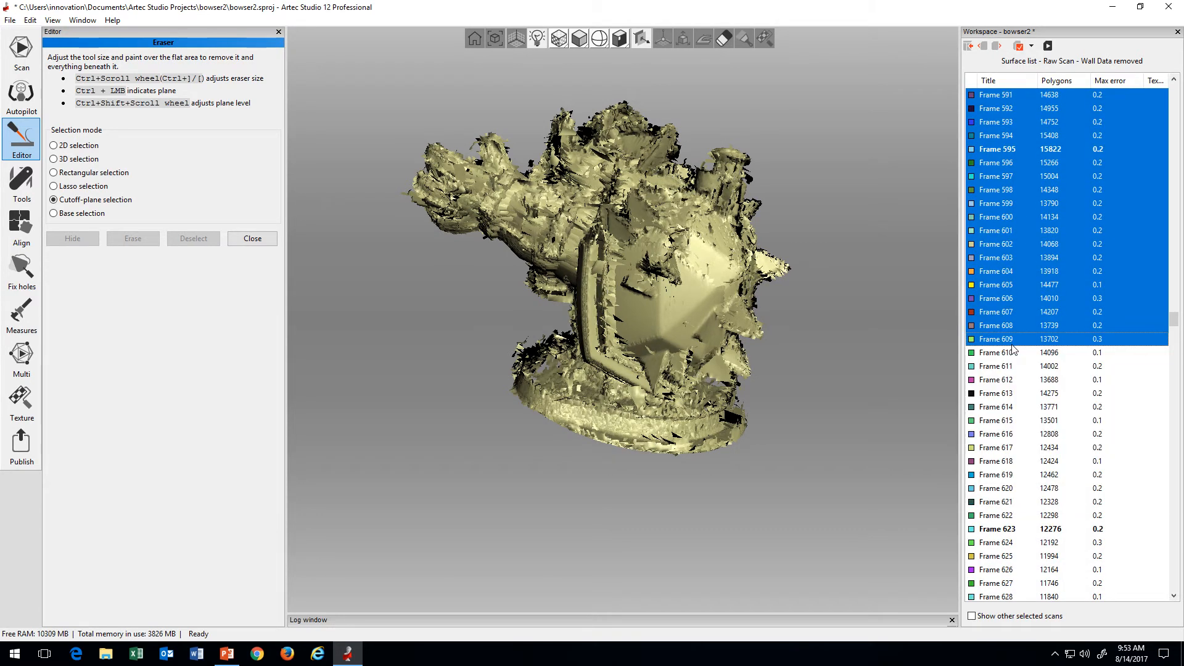
Step: Keep shortening the displayed range in stages, through Frame 583 and back to Frame 556
scroll(1011, 344, "up", 5)
left_click(1010, 348, "shift")
scroll(1009, 347, "up", 4)
left_click(1009, 350, "shift")
scroll(1009, 350, "up", 4)
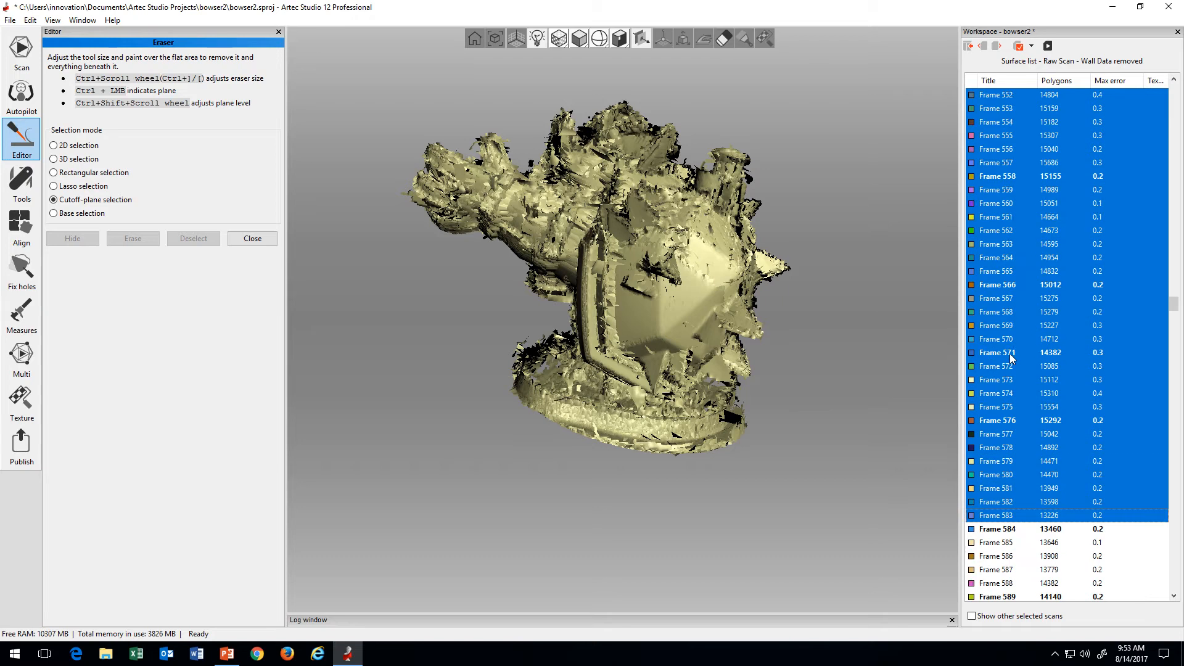
left_click(1009, 351, "shift")
scroll(1008, 353, "up", 5)
left_click(1008, 355, "shift")
scroll(1009, 359, "up", 6)
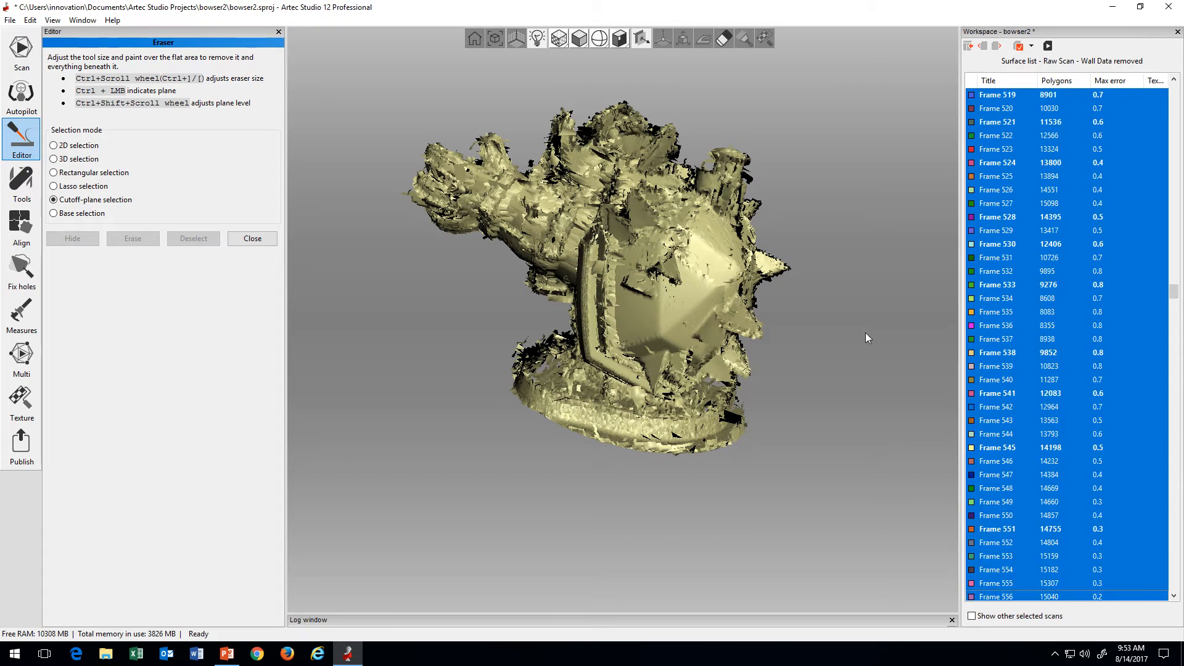
Step: Check the shell rim for misaligned surfaces while cutting the range back to Frame 544, Frame 525 and earlier
left_click_drag(746, 352, 713, 338)
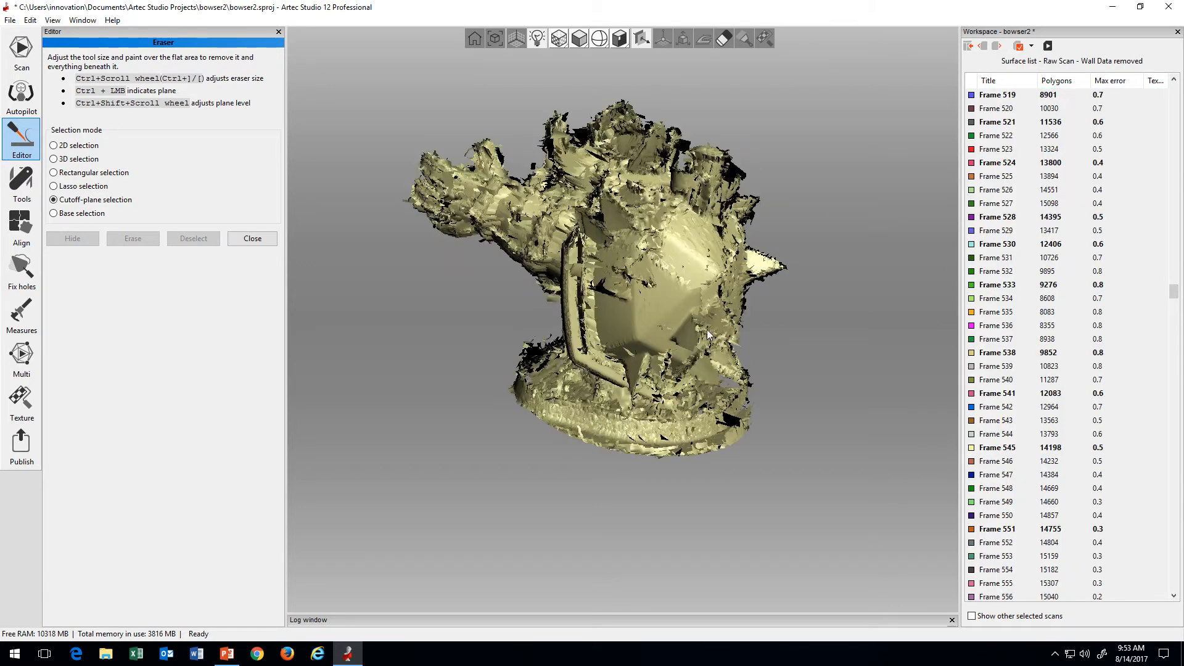
left_click(1023, 430, "shift")
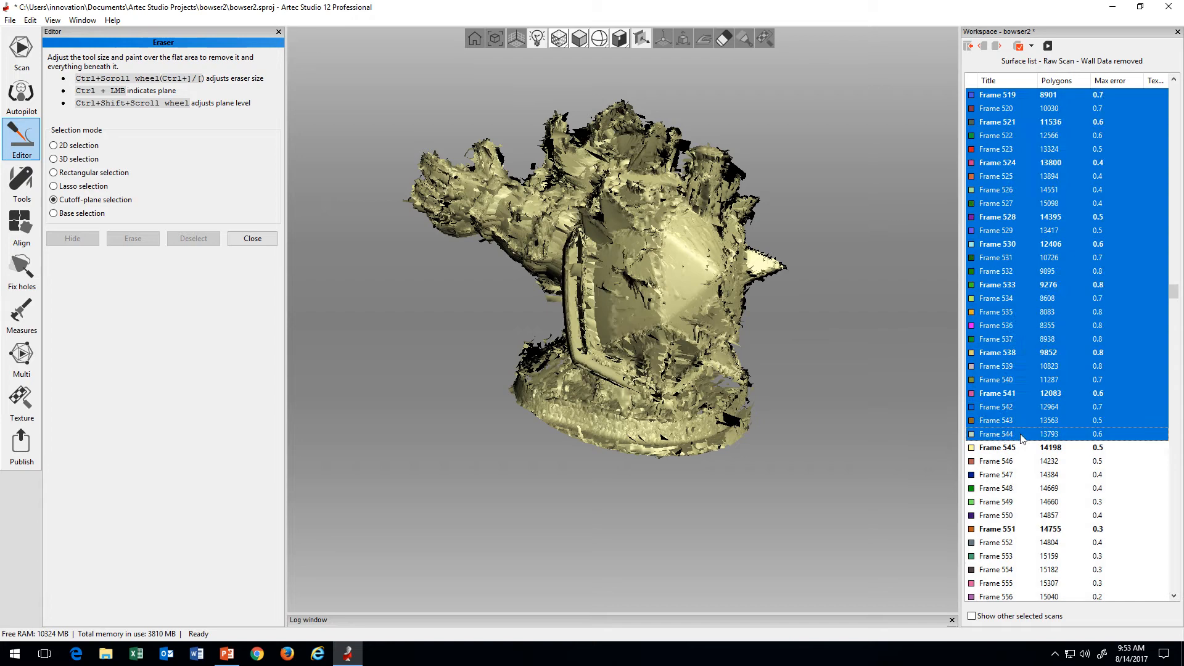
scroll(1016, 432, "up", 3)
left_click(1016, 430, "shift")
scroll(1013, 425, "up", 3)
left_click(1012, 423, "shift")
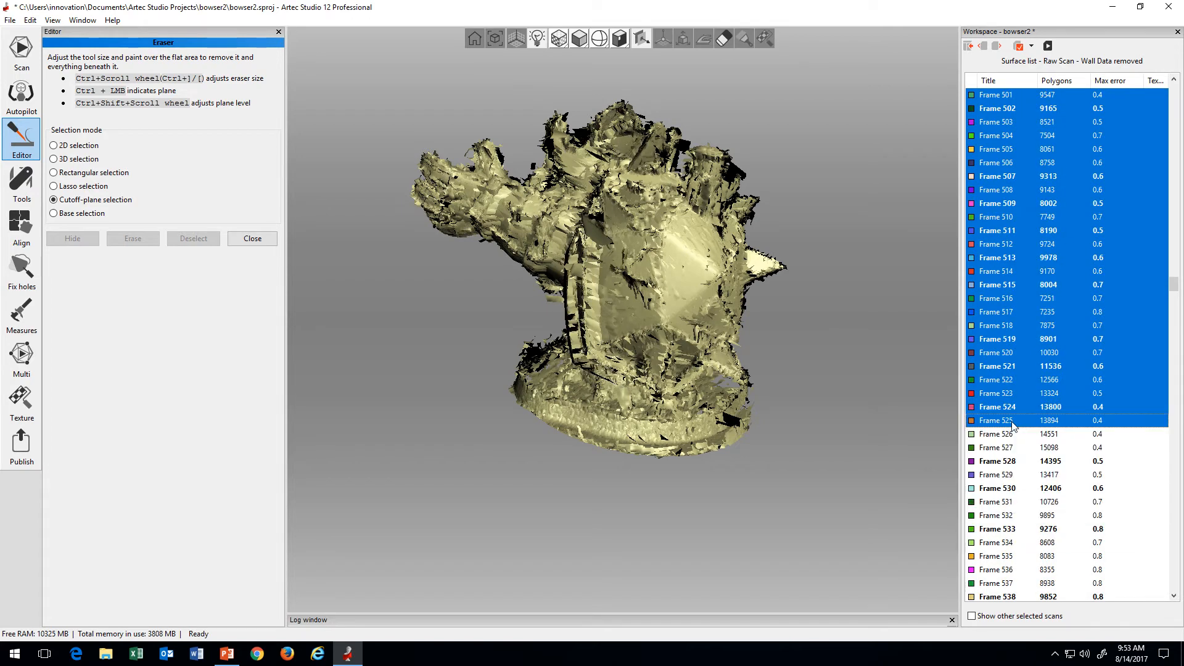
scroll(1012, 422, "up", 3)
left_click(1011, 420, "shift")
Step: Extend the frame range again in stages through Frame 574 to compare the shell surfaces
scroll(1012, 423, "down", 5)
left_click(1011, 421, "shift")
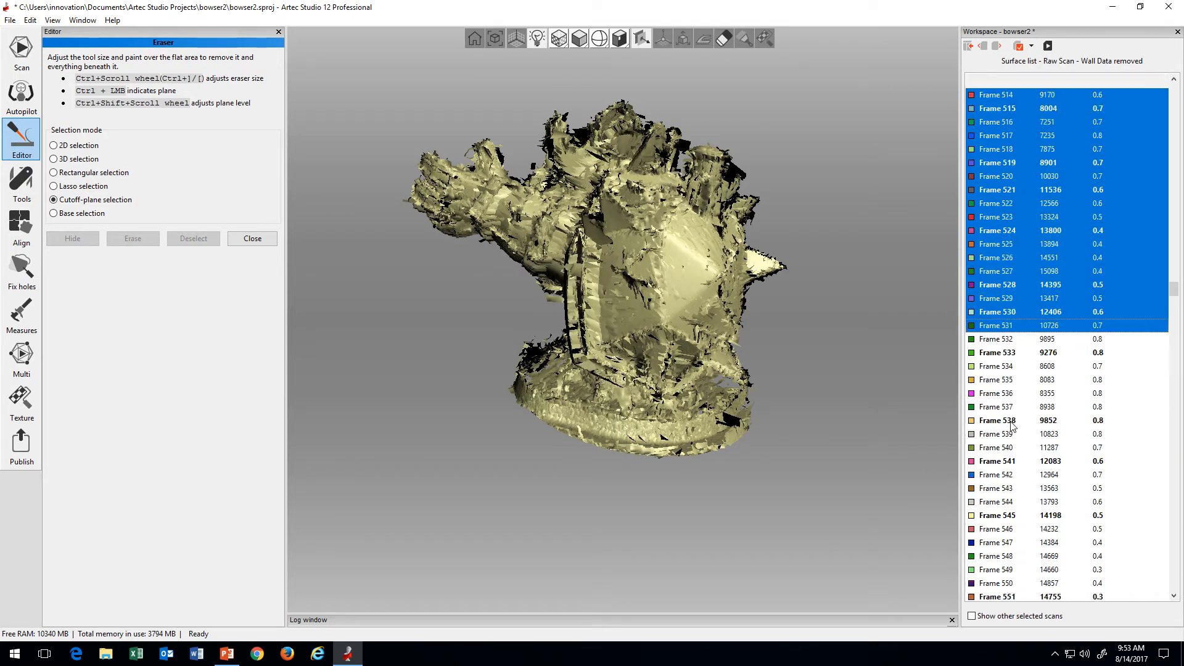
scroll(1011, 422, "down", 4)
left_click(1011, 422, "shift")
scroll(1011, 423, "down", 4)
left_click(1011, 423, "shift")
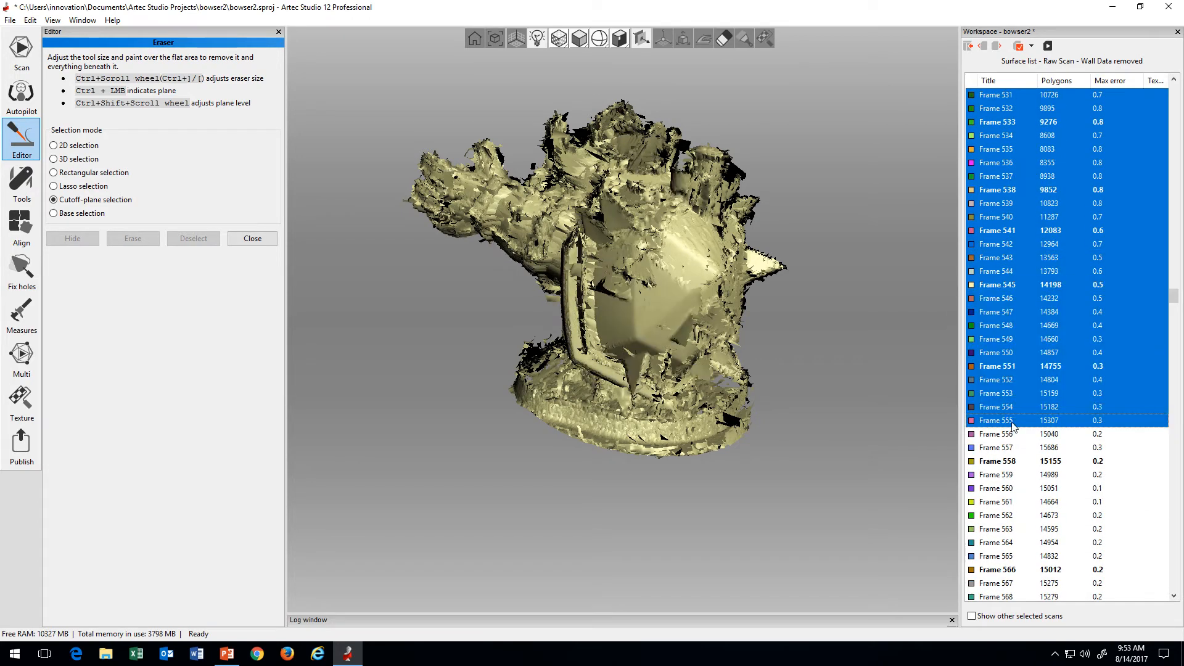
scroll(1011, 424, "down", 3)
left_click(1011, 424, "shift")
scroll(1013, 439, "down", 2)
scroll(1013, 438, "down", 1)
left_click(1013, 438, "shift")
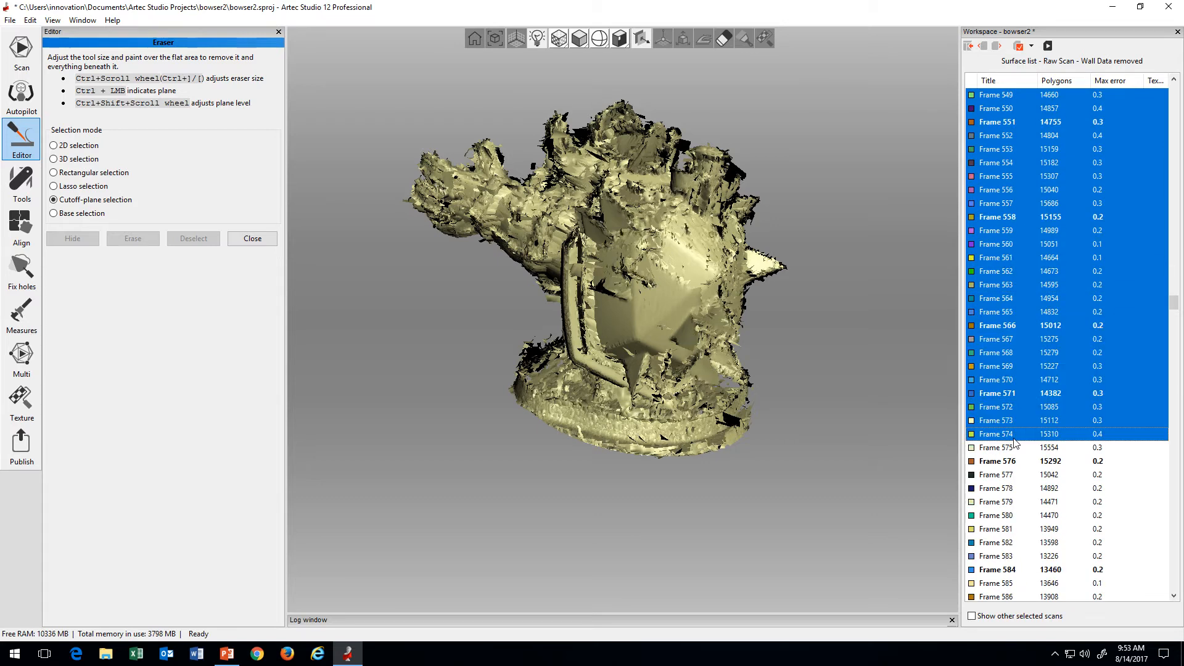
Step: Reduce the displayed range in stages to Frame 550 and back to Frame 532, watching the shell rim
scroll(1013, 437, "up", 4)
left_click(1014, 437, "shift")
scroll(1014, 437, "up", 4)
left_click(1014, 436, "shift")
scroll(1014, 436, "up", 3)
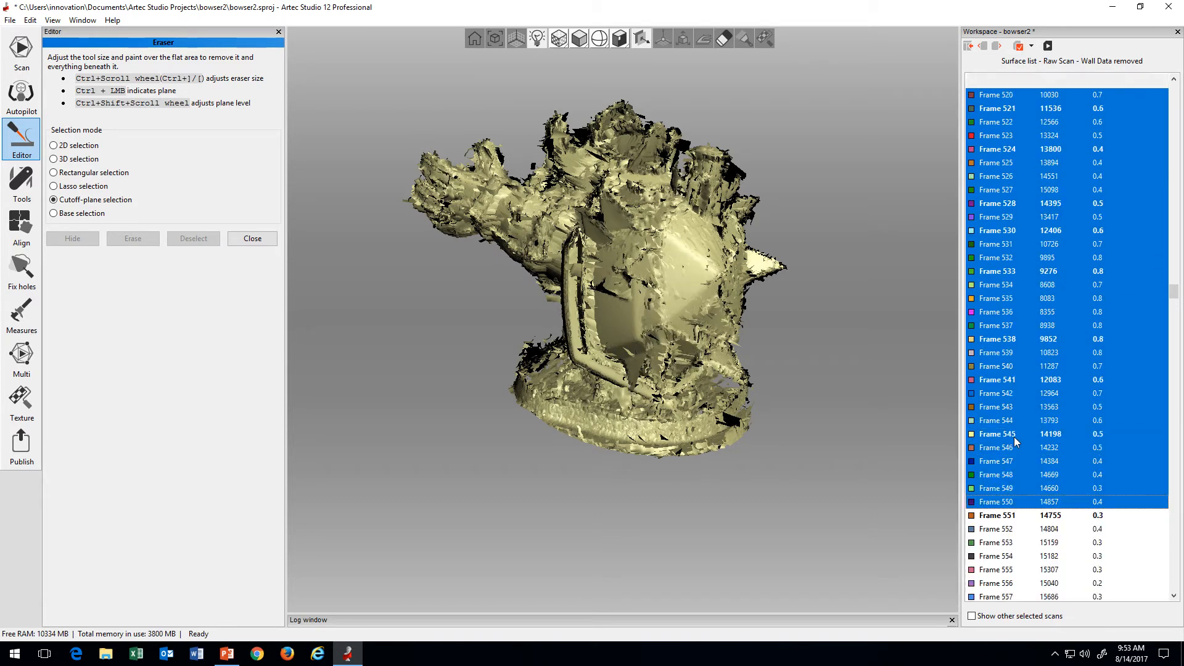
left_click(1014, 437, "shift")
scroll(1013, 436, "up", 3)
left_click(1014, 436, "shift")
scroll(1014, 437, "up", 3)
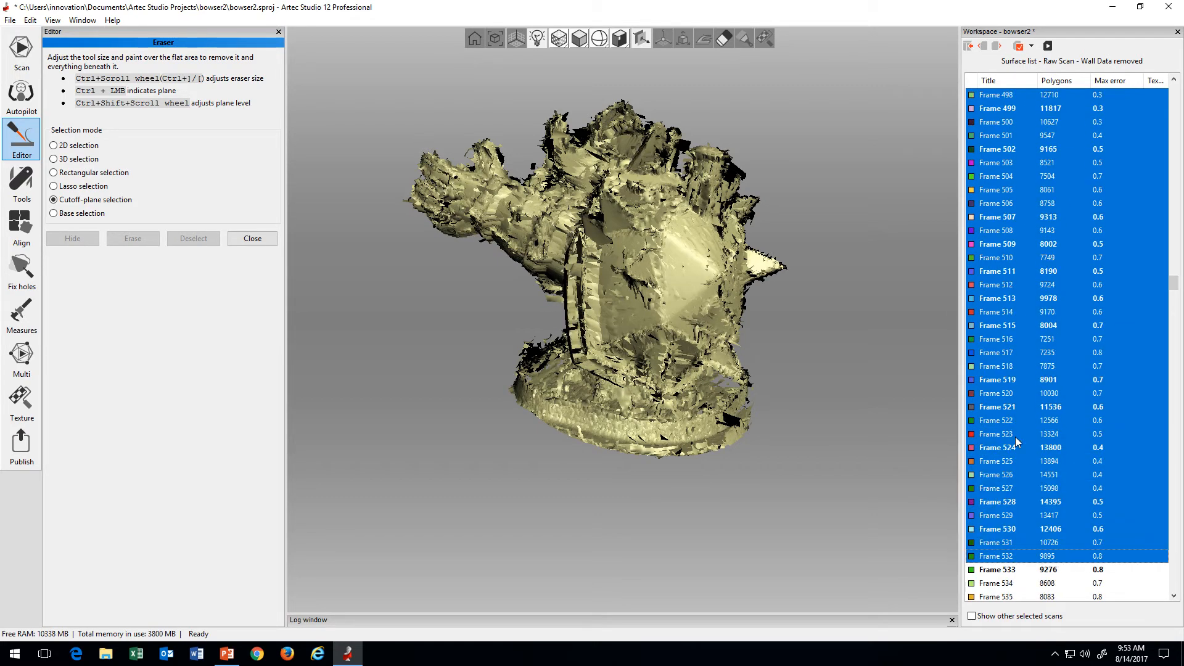
Step: Continue reducing the frame range in stages through Frame 514 to Frame 502
left_click(1014, 437, "shift")
scroll(1014, 437, "up", 3)
left_click(1014, 437, "shift")
scroll(1014, 437, "up", 2)
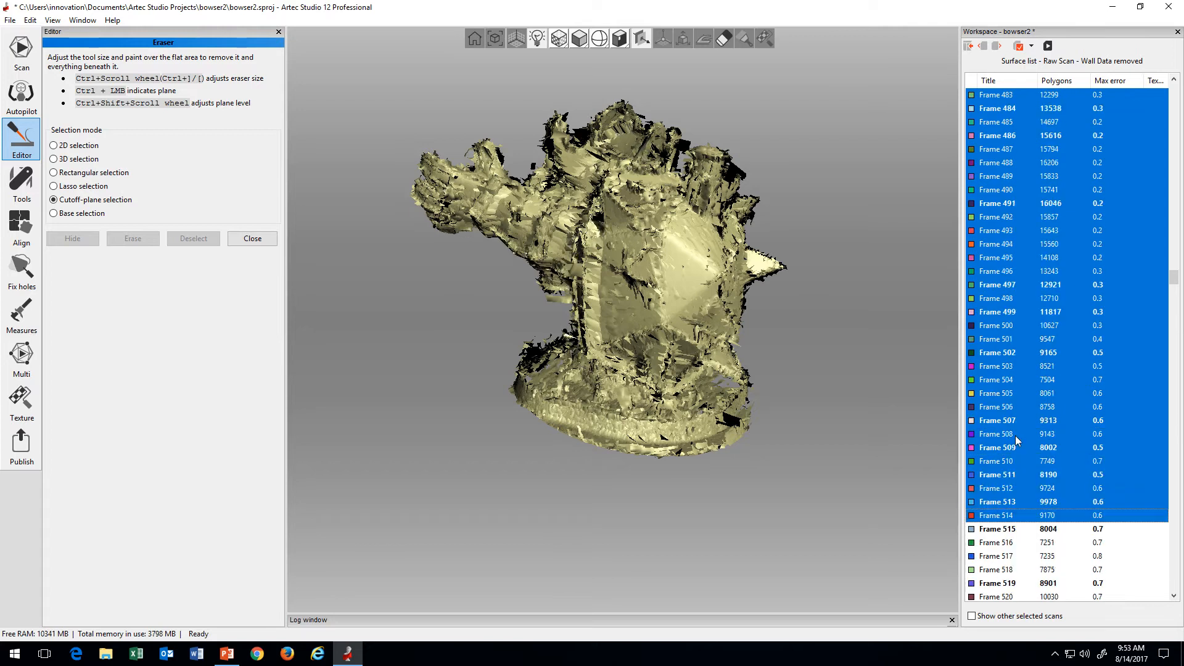
left_click(1015, 437, "shift")
scroll(1014, 437, "up", 2)
left_click(1014, 437, "shift")
scroll(1014, 436, "up", 4)
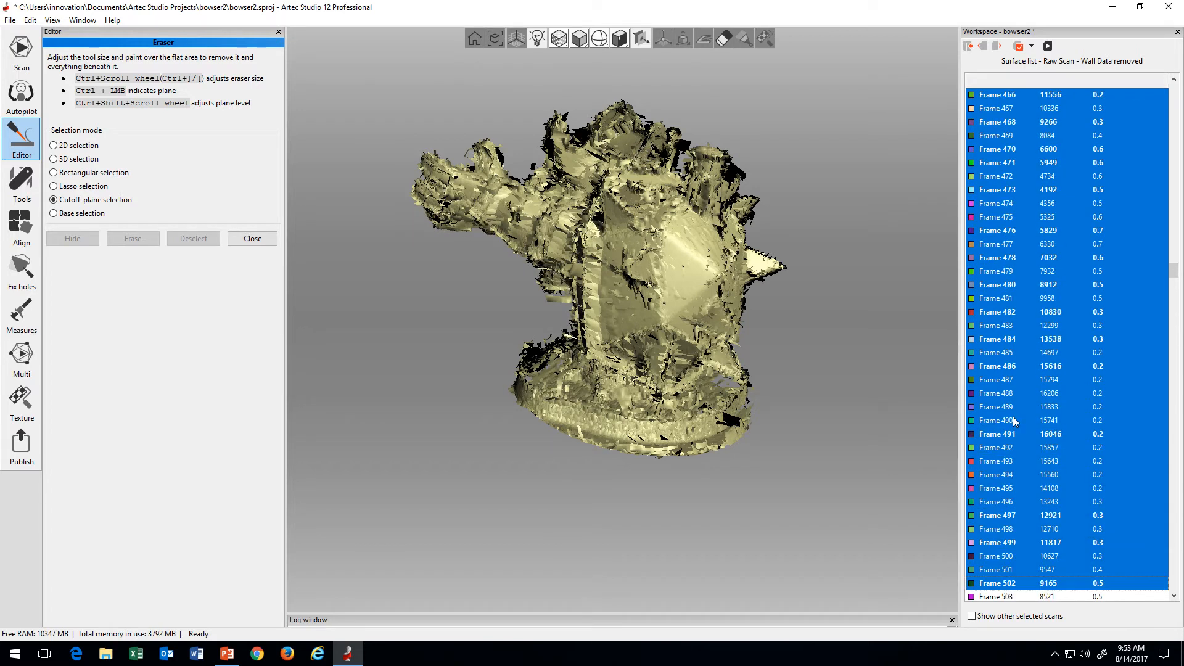
Step: Cut the displayed frame range back further through Frame 480 to Frame 471
left_click(1014, 421, "shift")
scroll(1013, 421, "up", 3)
left_click(1013, 421, "shift")
scroll(1014, 421, "up", 3)
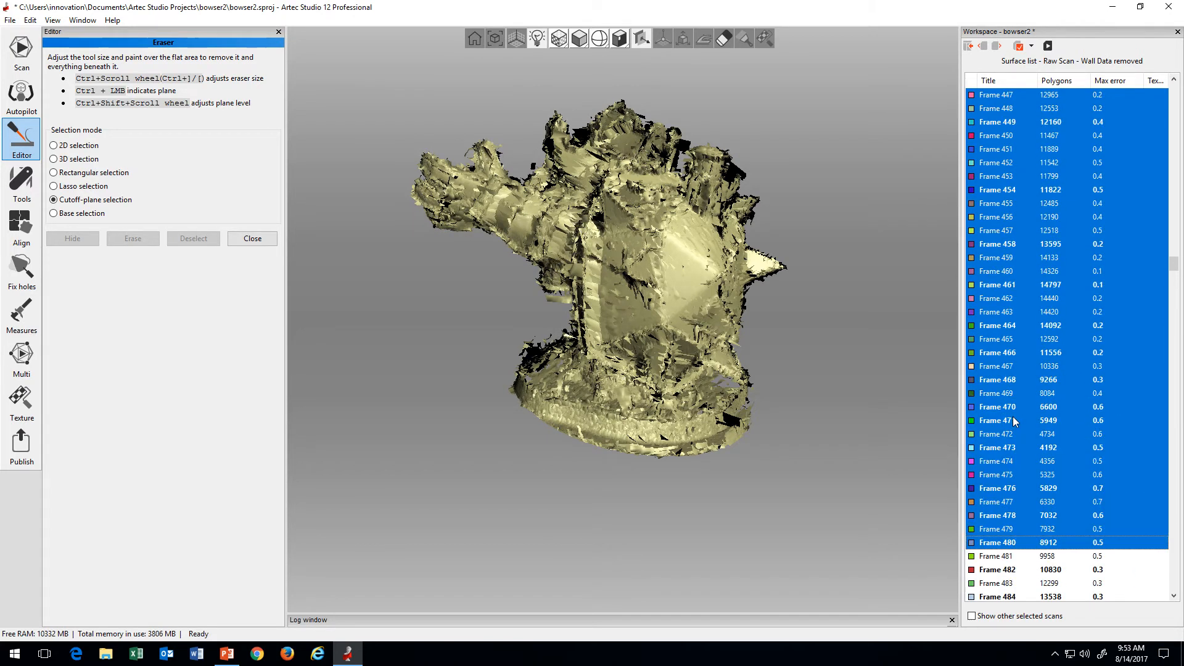
left_click(1013, 421, "shift")
Step: Extend the range forward again through Frame 483 and Frame 498 to recheck the shell
scroll(1014, 421, "down", 4)
left_click(1012, 421, "shift")
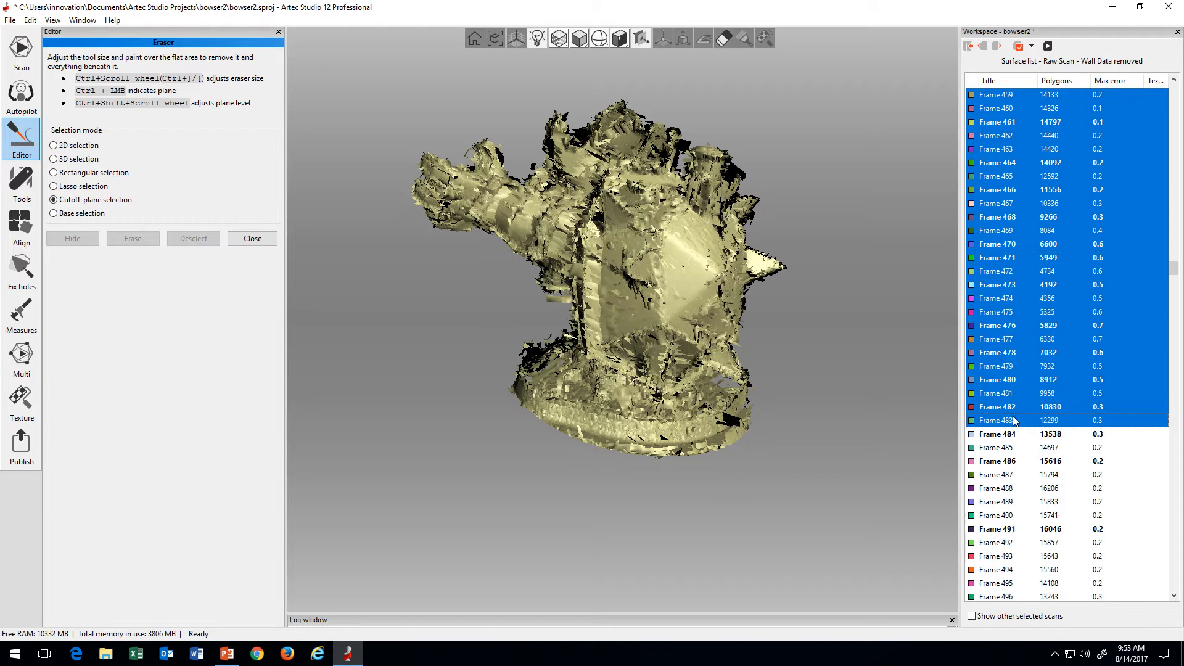
scroll(1013, 421, "down", 4)
scroll(1013, 421, "down", 1)
left_click(1013, 421, "shift")
scroll(1014, 421, "down", 4)
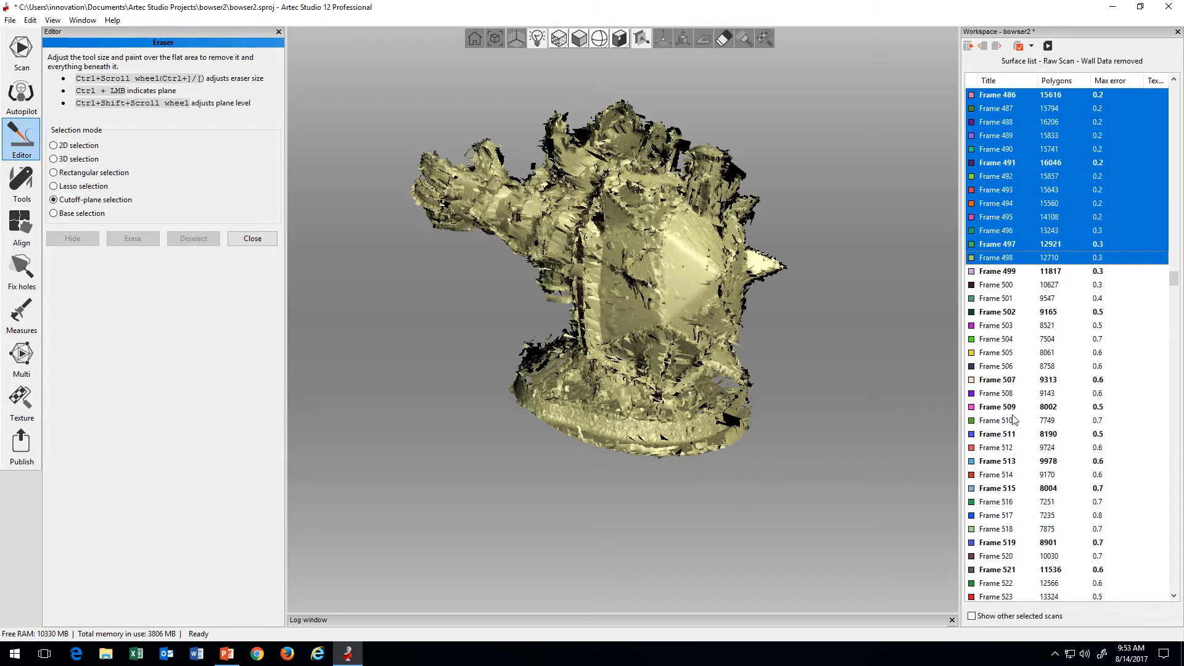
Step: Continue extending the displayed range through Frame 522 to Frame 534
left_click(1013, 421, "shift")
scroll(1014, 421, "down", 4)
left_click(1014, 421, "shift")
scroll(1020, 420, "down", 4)
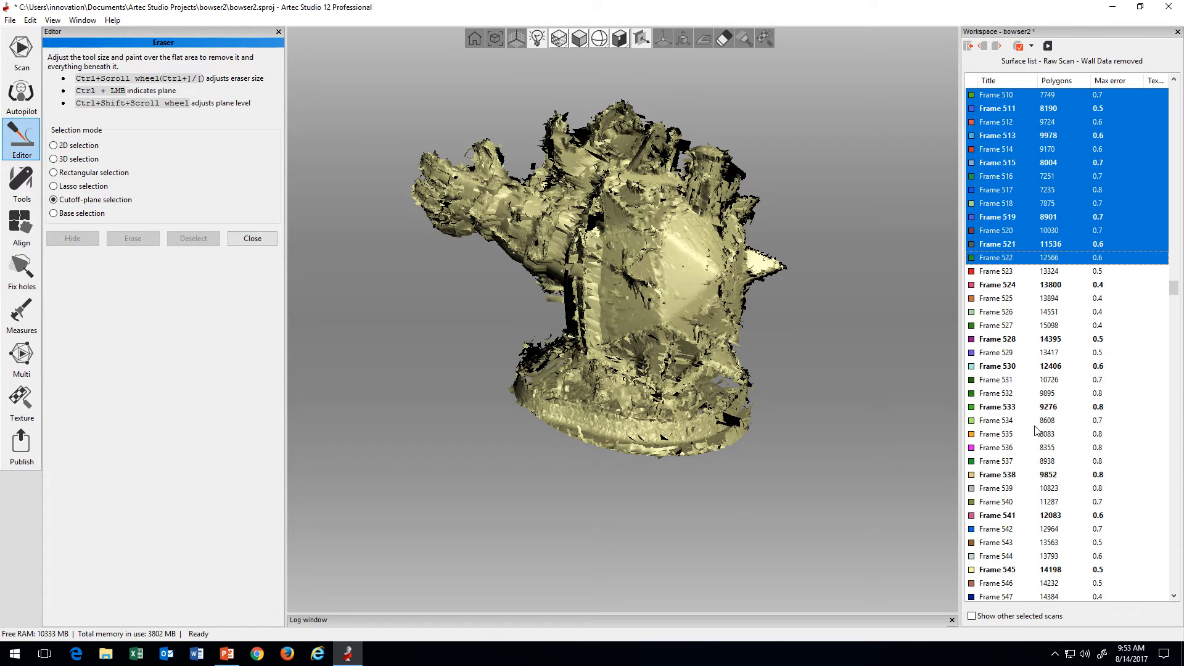
left_click(1026, 421, "shift")
scroll(1030, 424, "down", 1)
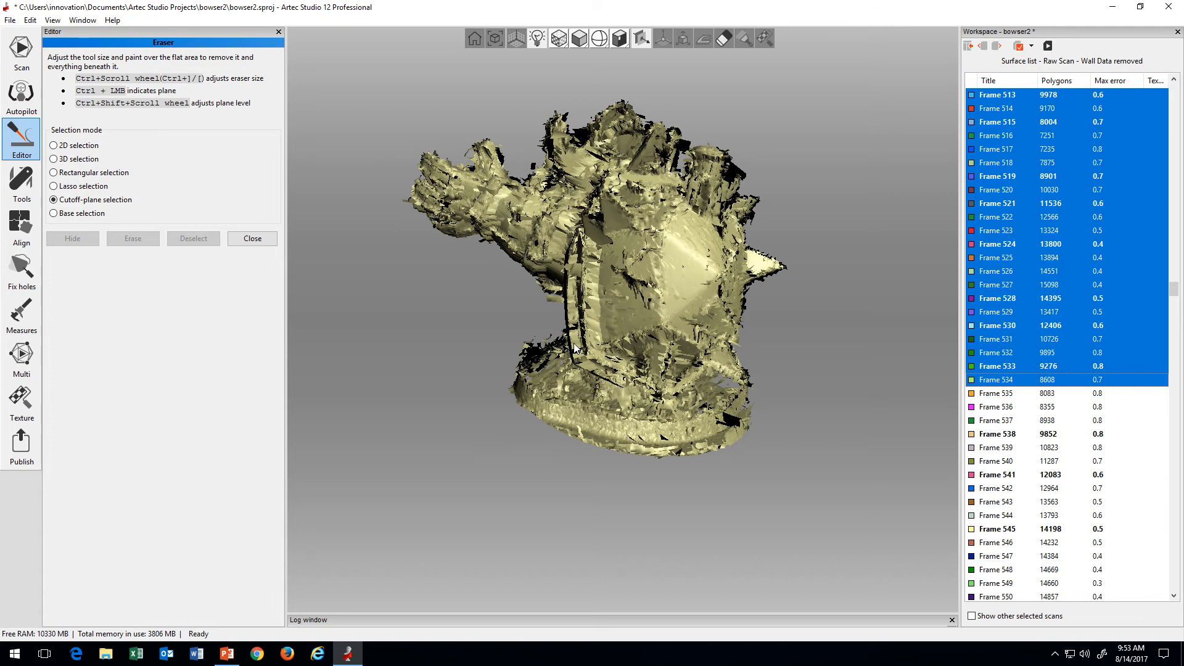
Step: Examine the shell rim up close and shorten the frame selection through Frame 522 to end at Frame 516
scroll(571, 334, "up", 3)
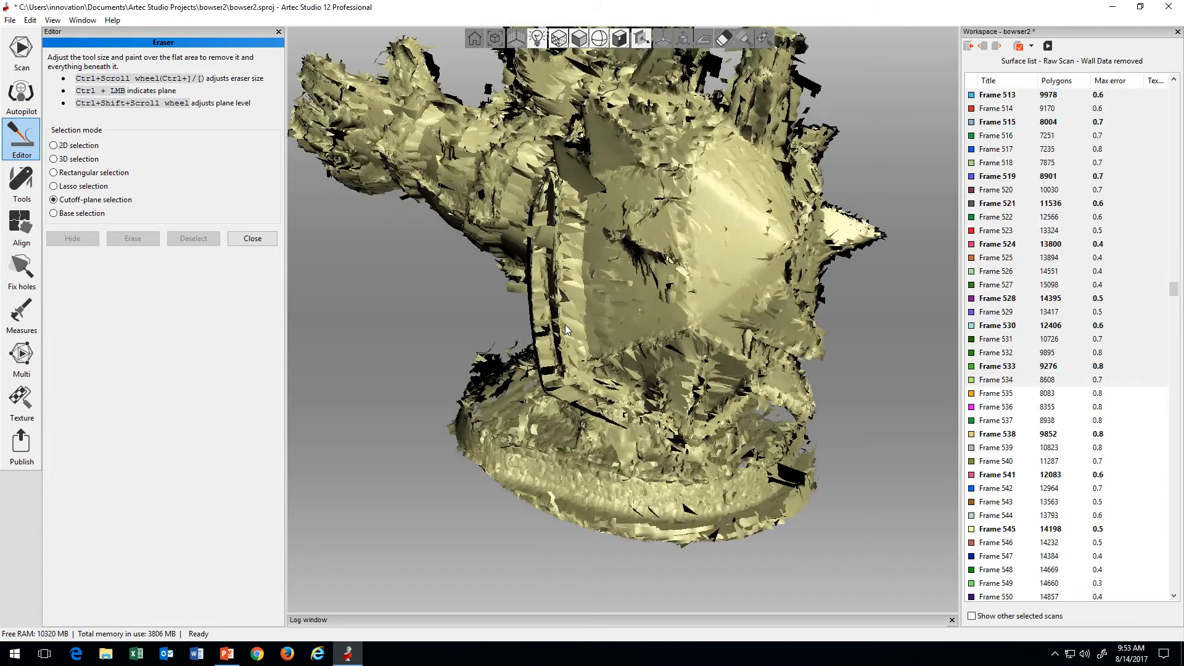
left_click(1034, 330, "shift")
scroll(1028, 334, "up", 3)
left_click(1023, 339, "shift")
scroll(1023, 343, "up", 2)
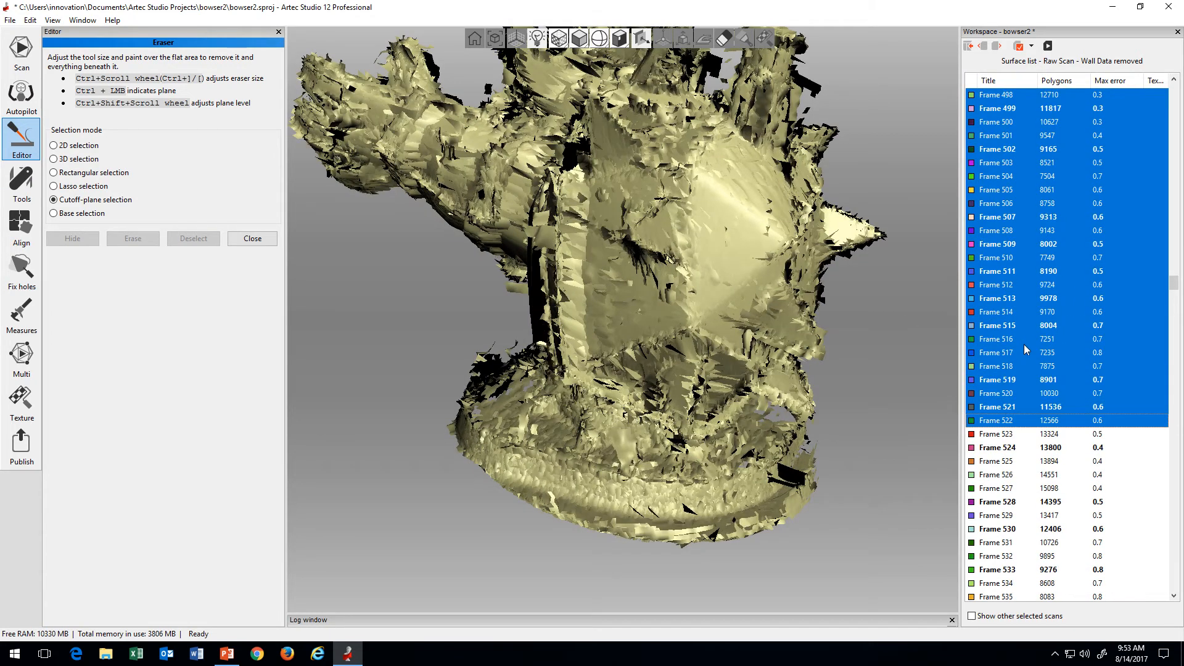
left_click(1025, 340, "shift")
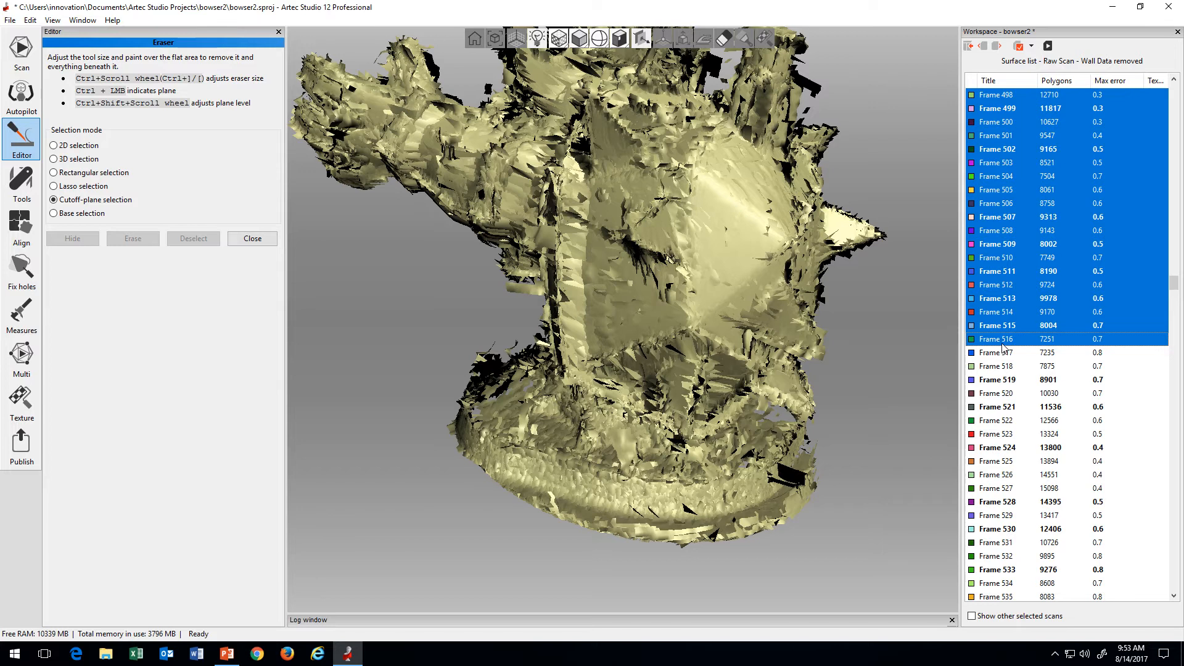
Step: Move the selected frames through Frame 516 into a new scan and return to the workspace scan list
mouse_move(674, 350)
left_mouse_down()
mouse_move(776, 350)
mouse_move(708, 373)
mouse_move(587, 356)
mouse_move(749, 365)
mouse_move(580, 387)
mouse_move(627, 390)
mouse_move(834, 322)
mouse_move(530, 364)
mouse_move(544, 378)
mouse_move(604, 383)
mouse_move(576, 378)
mouse_move(561, 335)
mouse_move(657, 384)
left_mouse_up()
scroll(726, 362, "down", 5)
scroll(657, 388, "up", 2)
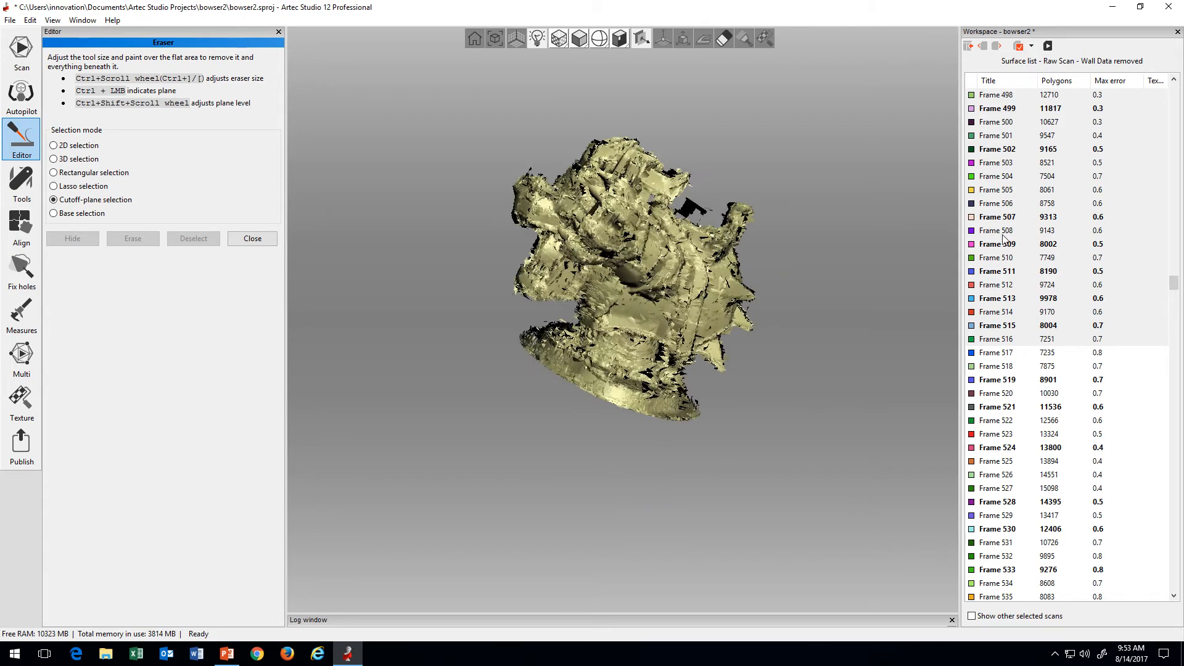
left_click(1007, 339, "shift")
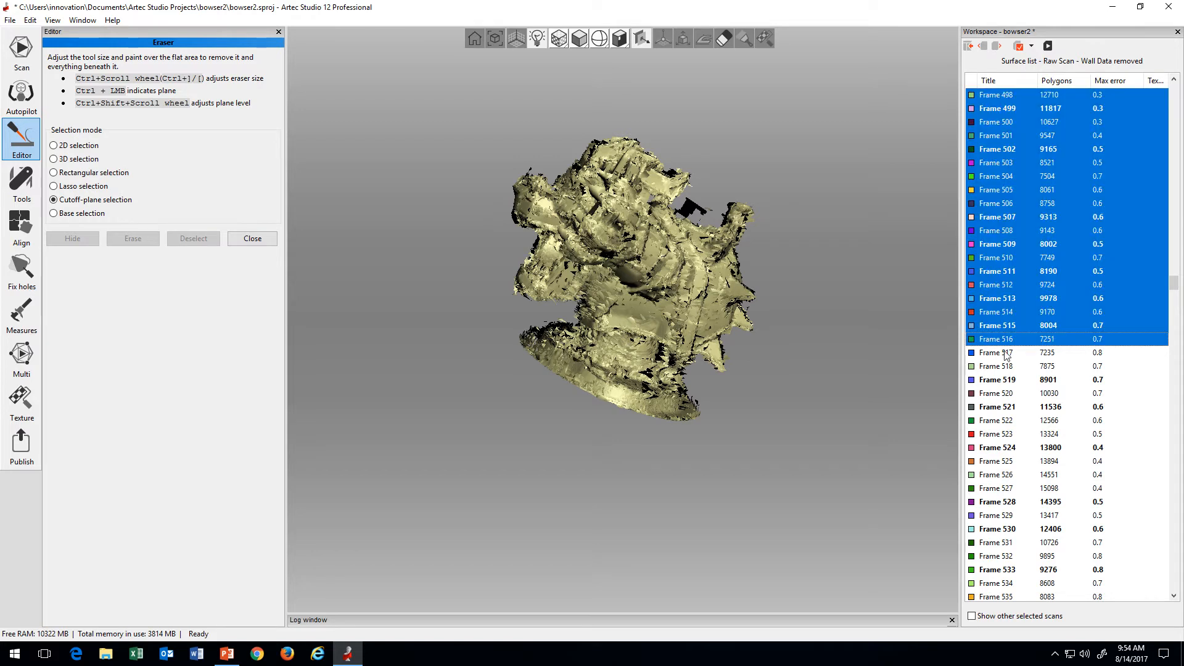
right_click(997, 183)
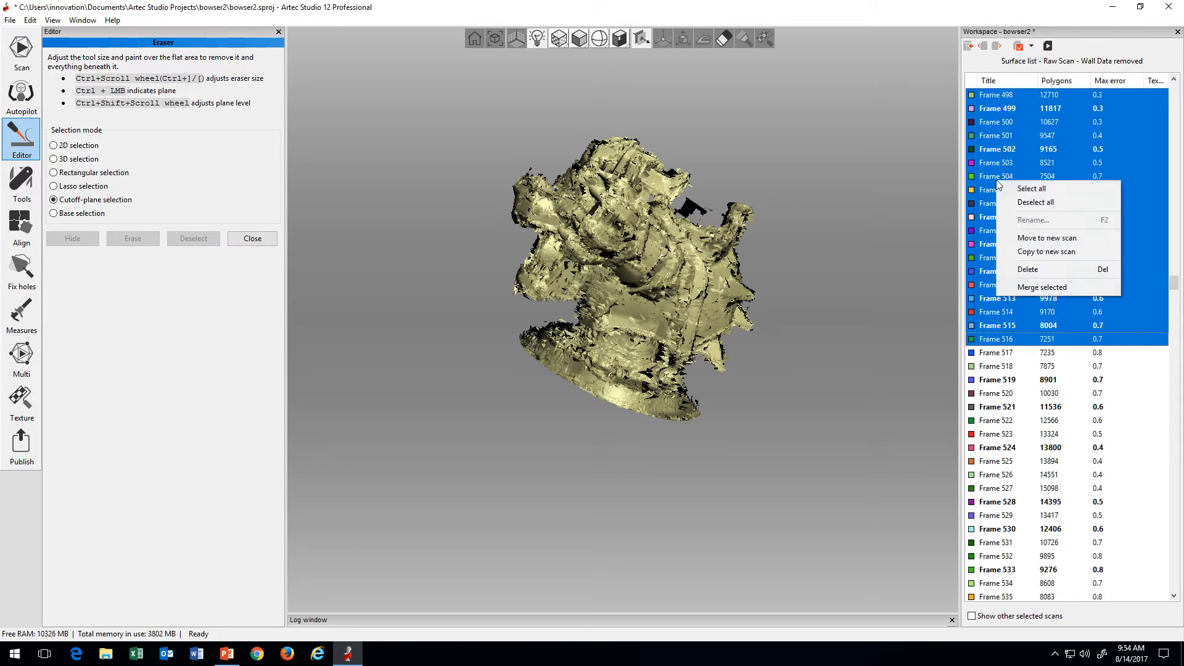
left_click(1052, 238)
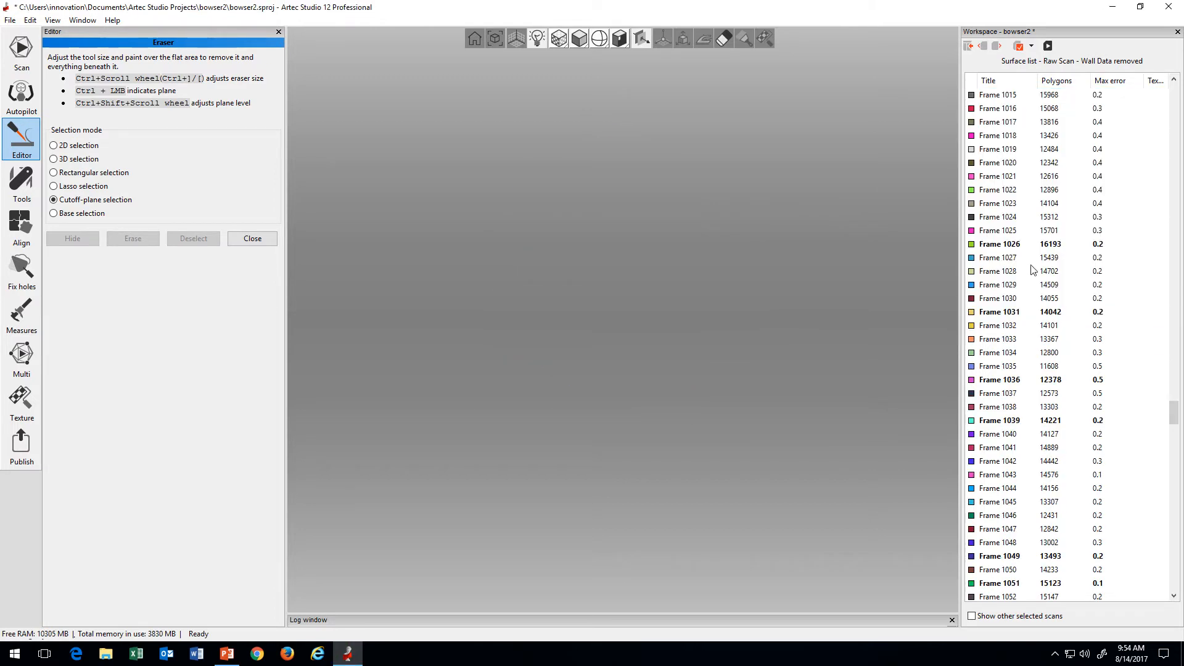
left_click(969, 48)
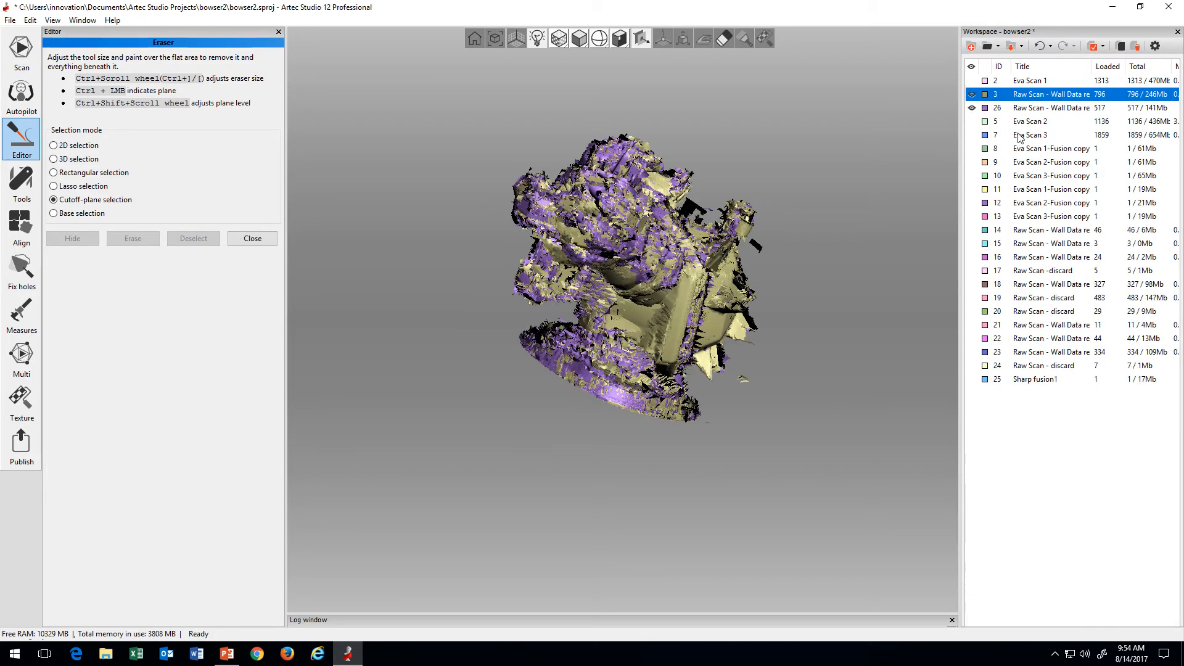
Step: Toggle the visibility of raw scans 3 and 26 to compare them, leaving only scan 26 displayed for inspection
left_click(973, 110)
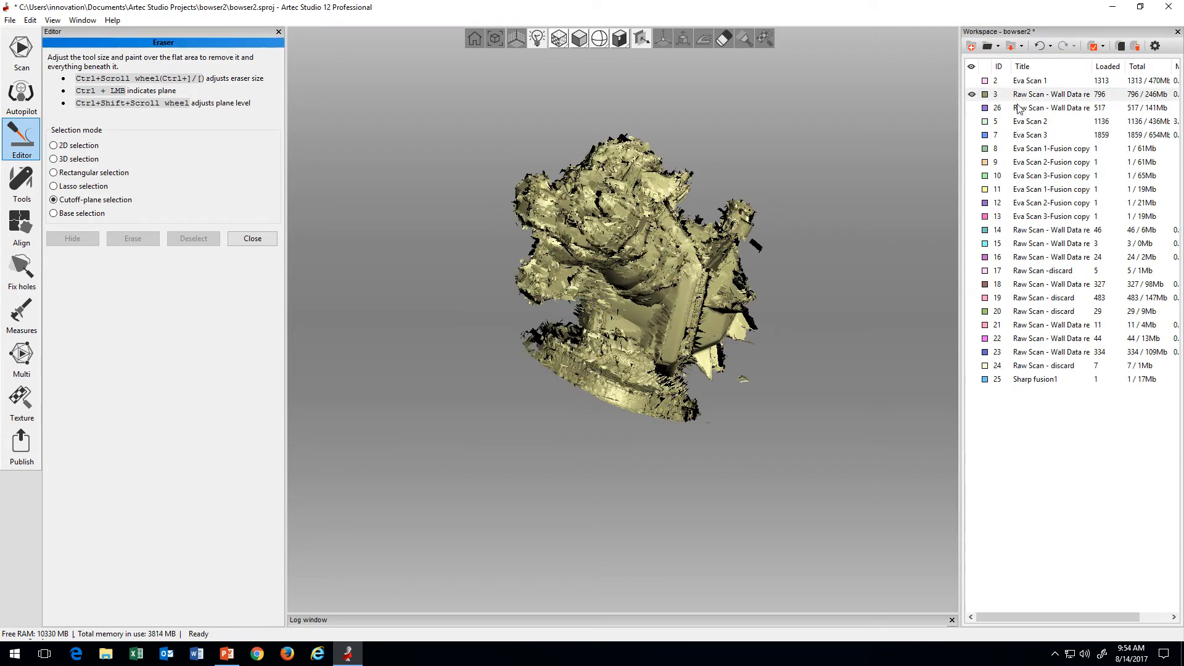
left_click(1055, 111)
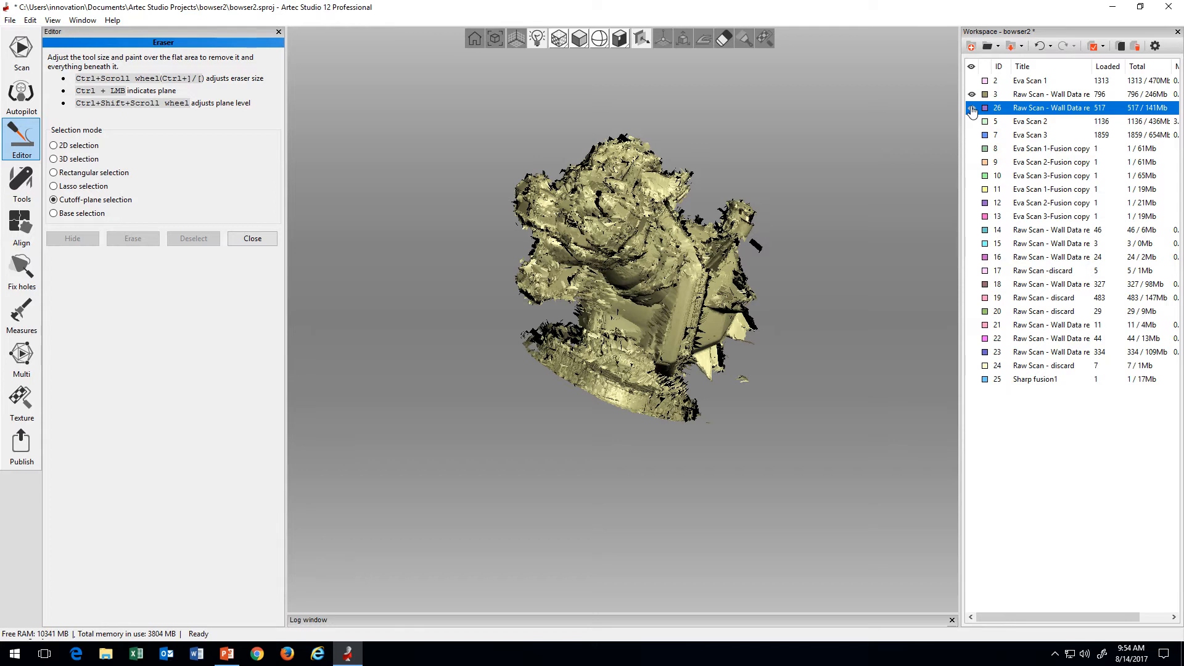
left_click(972, 111)
left_click(972, 110)
left_click(971, 94)
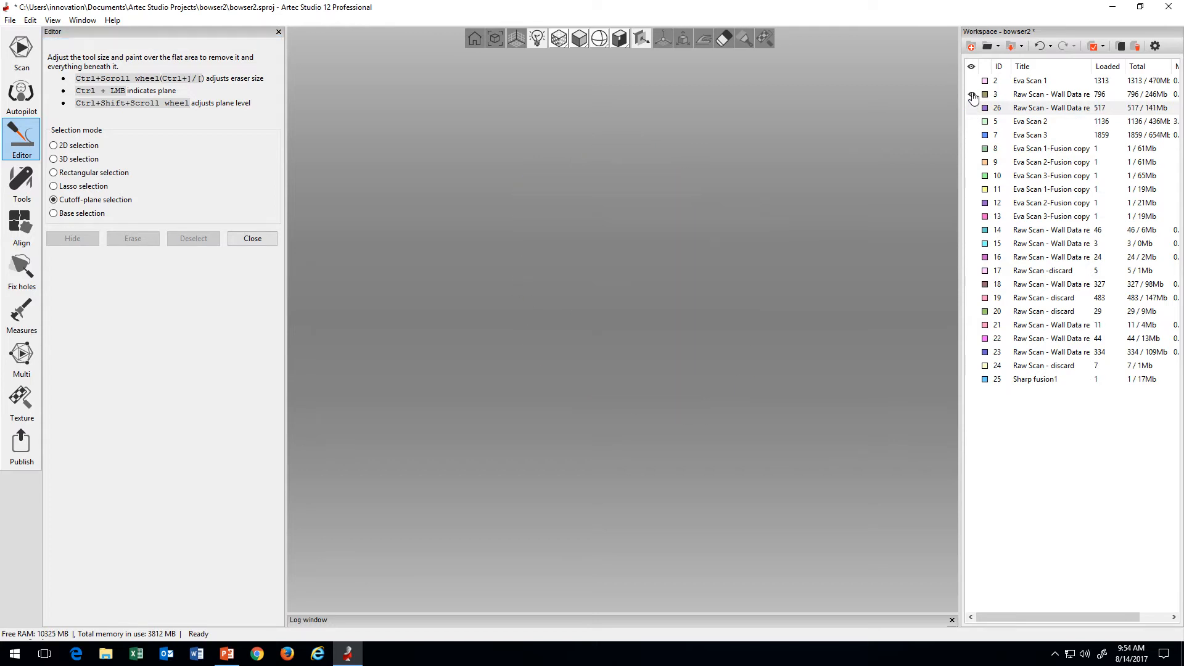
left_click(972, 111)
left_click_drag(734, 246, 772, 375)
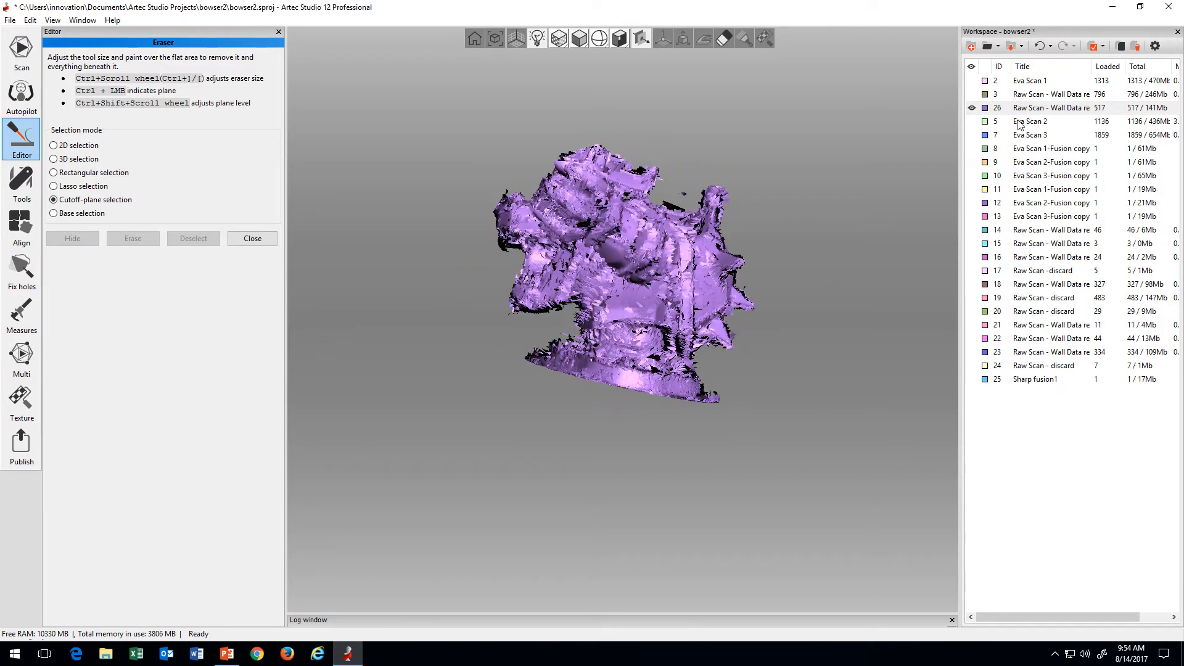
Step: Display only scan 3, open its surface list and select the remaining frames through Frame 989
left_click(972, 94)
left_click(972, 108)
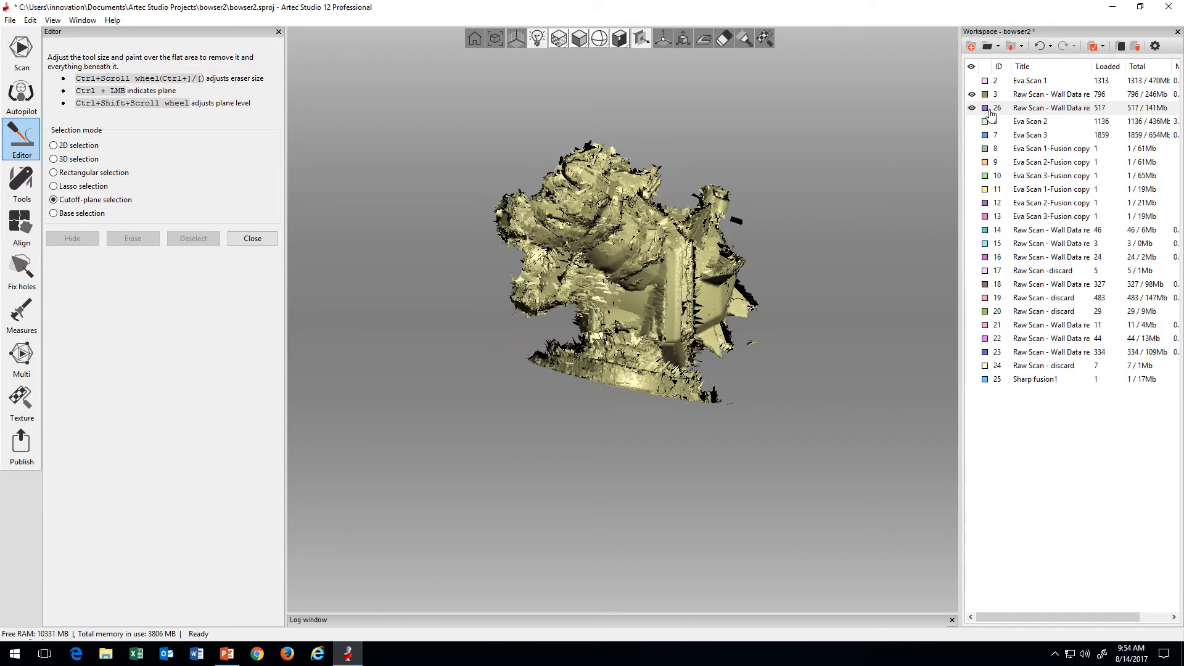
double_click(1023, 98)
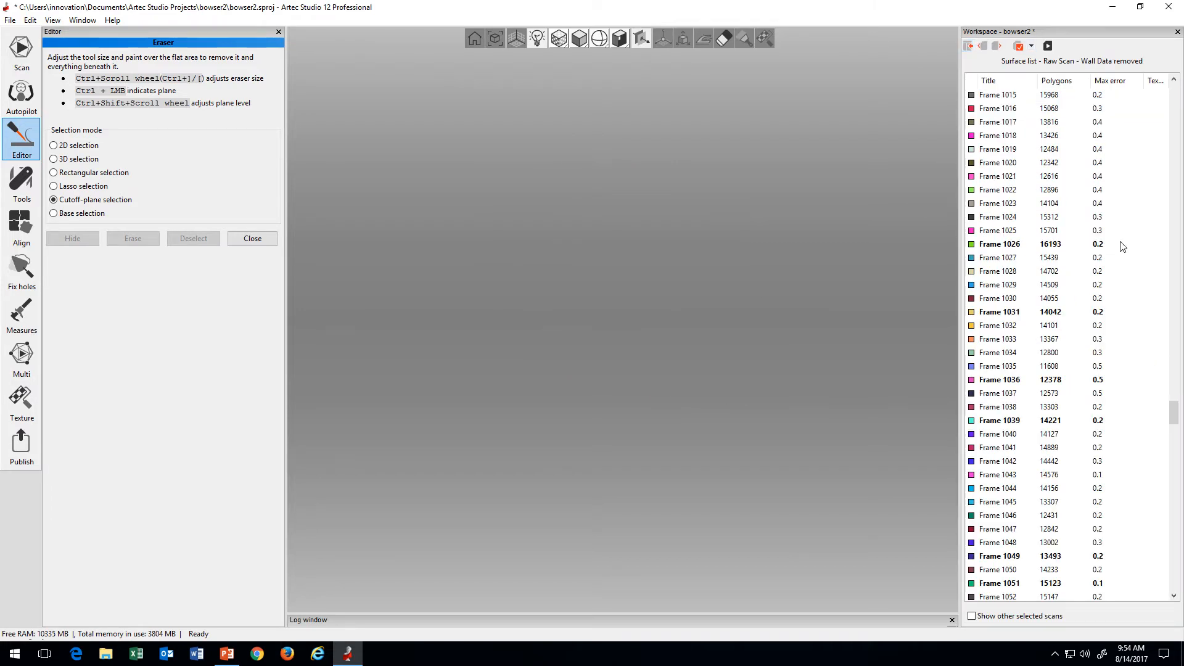
left_click_drag(1174, 412, 1172, 386)
left_click(1034, 98)
left_click(1001, 272, "shift")
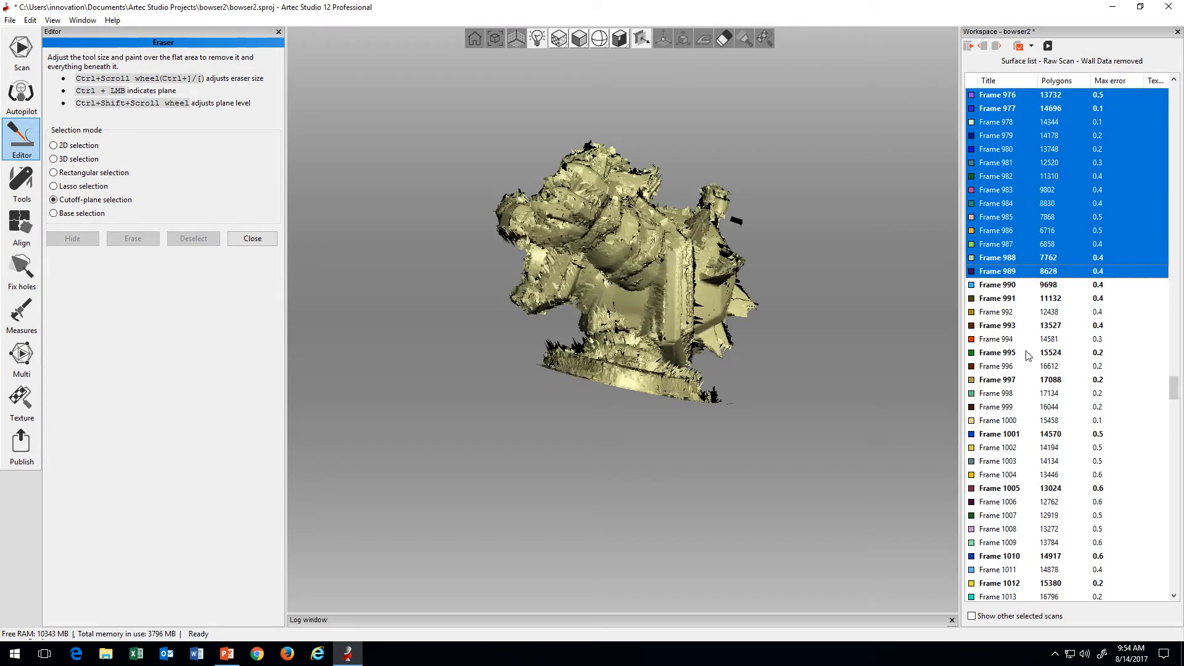
Step: Examine the shell and base of the displayed frames from several angles and distances for misalignment
left_click_drag(729, 366, 836, 388)
mouse_move(719, 383)
left_mouse_down()
mouse_move(739, 428)
mouse_move(719, 445)
mouse_move(659, 390)
mouse_move(601, 386)
mouse_move(590, 315)
mouse_move(565, 271)
left_mouse_up()
scroll(706, 367, "up", 4)
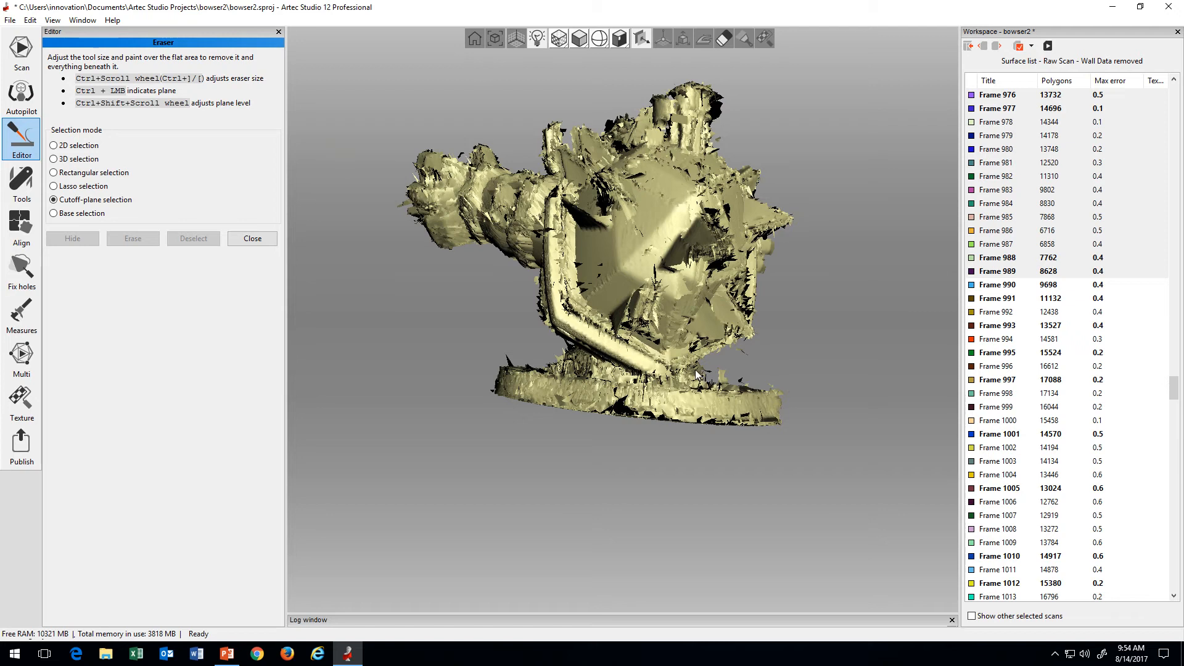
left_click_drag(645, 353, 647, 405)
scroll(669, 377, "down", 3)
scroll(670, 381, "down", 2)
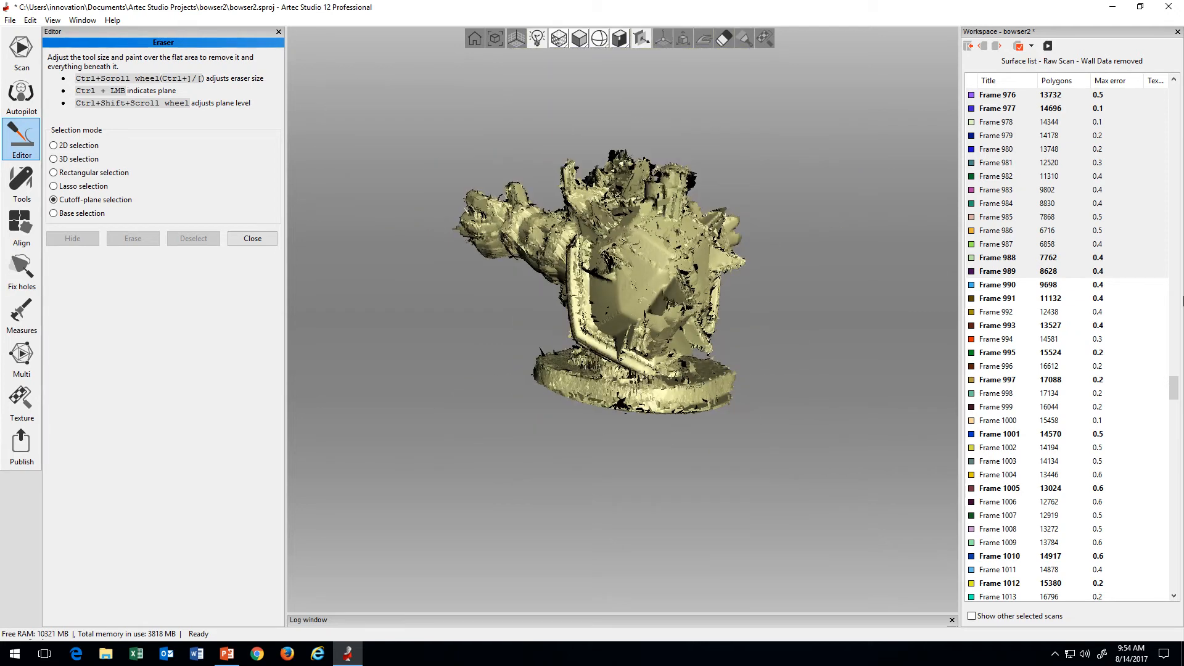
Step: Restart the frame selection near Frame 986 and extend it to Frame 1312 to inspect the end of the scan
left_click(1050, 272, "shift")
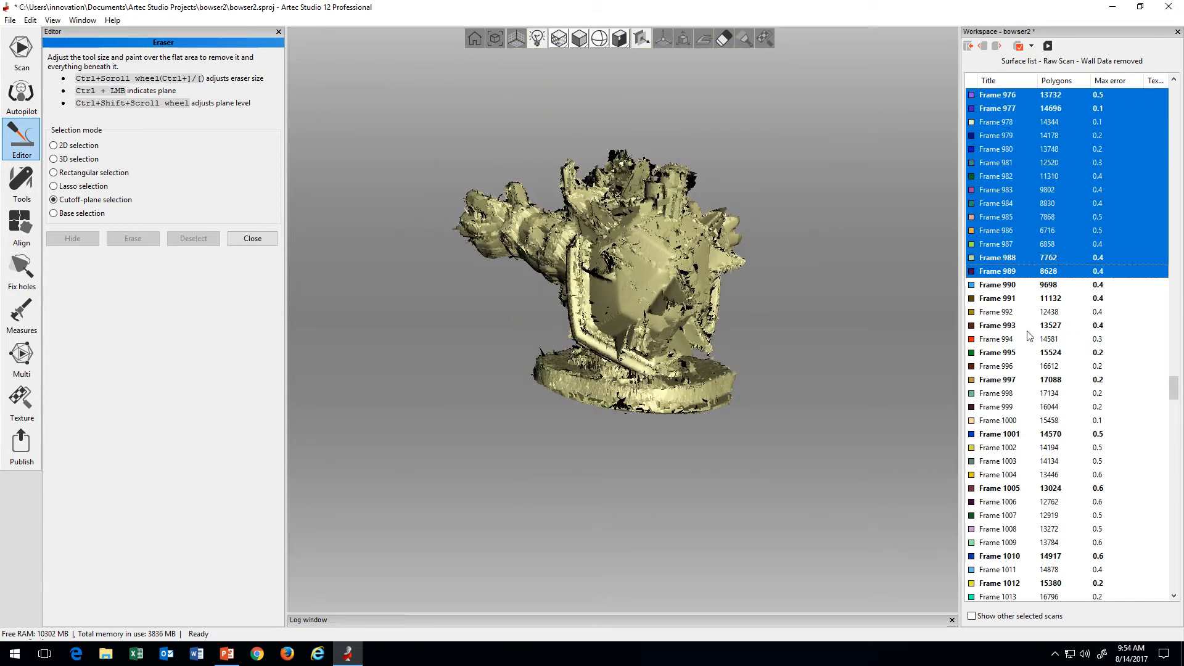
scroll(1031, 336, "up", 3)
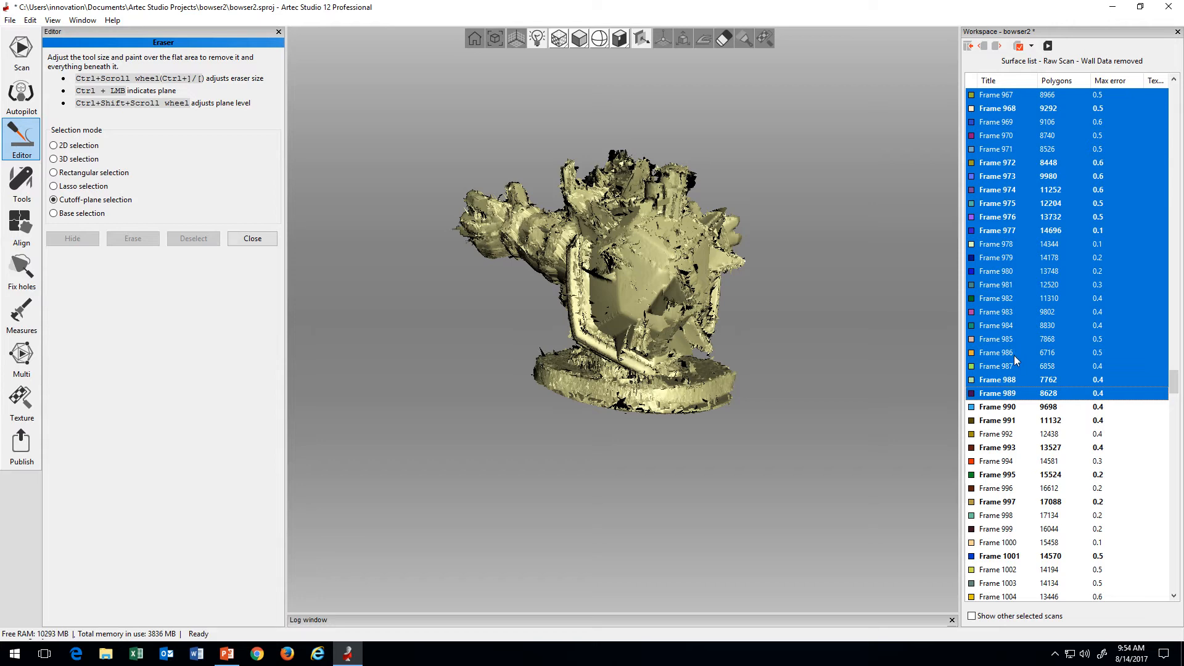
left_click(1015, 360)
left_click_drag(1174, 384, 1181, 621)
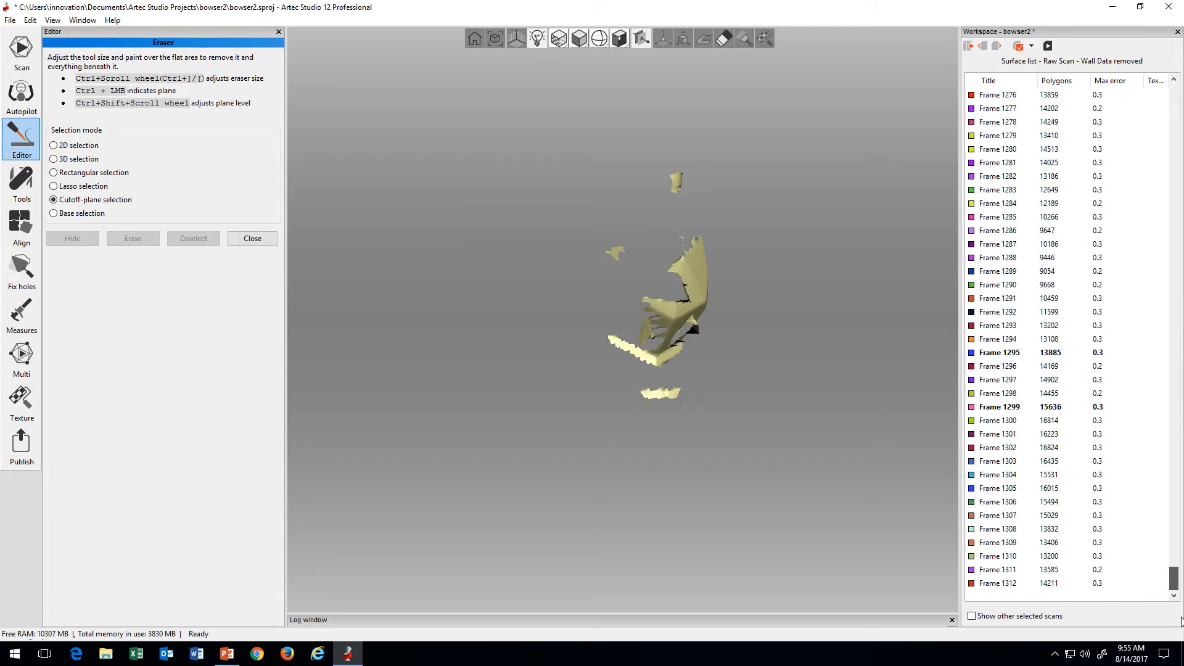
left_click(1029, 583, "shift")
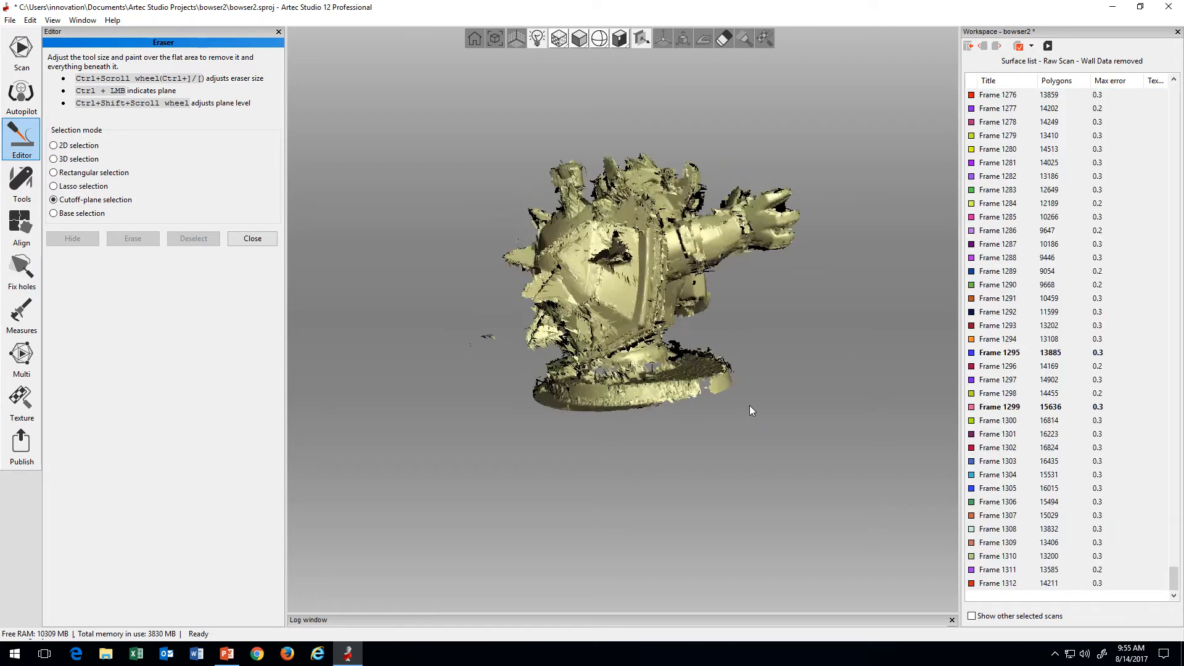
mouse_move(749, 405)
left_mouse_down()
mouse_move(586, 397)
mouse_move(679, 419)
mouse_move(674, 405)
mouse_move(549, 410)
mouse_move(564, 413)
mouse_move(557, 391)
mouse_move(670, 408)
mouse_move(656, 435)
left_mouse_up()
Step: Shorten the displayed range from the end to Frame 1294 and back to Frame 1275
left_click(1006, 337, "shift")
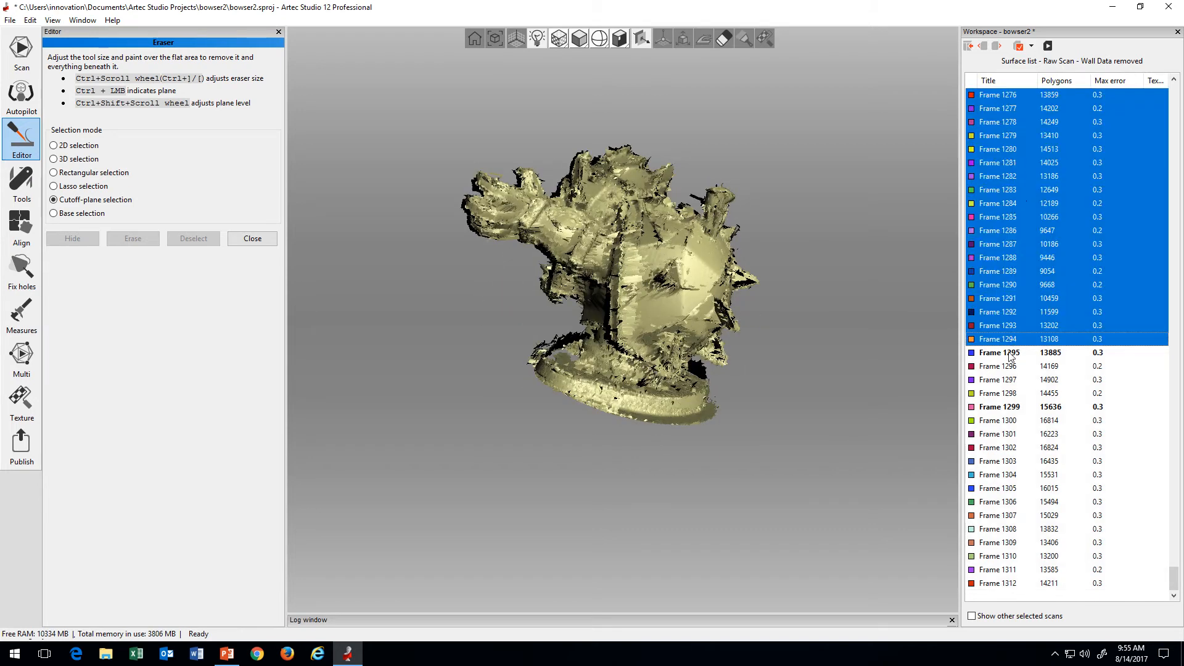
scroll(1013, 354, "up", 4)
left_click(1016, 354, "shift")
scroll(1018, 366, "up", 3)
left_click(1018, 368, "shift")
scroll(1014, 372, "up", 4)
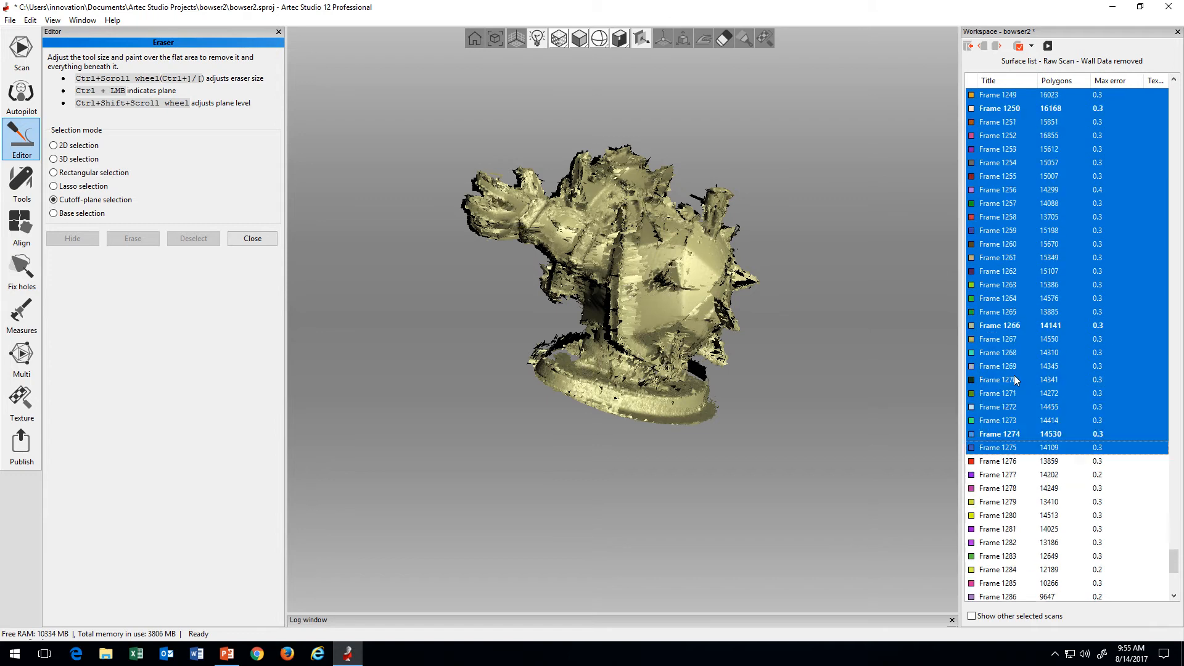
Step: Continue shortening the displayed frame range back to Frame 1243
left_click(1015, 376, "shift")
scroll(1020, 376, "up", 3)
left_click(1026, 377, "shift")
scroll(1026, 378, "up", 4)
left_click(1026, 377, "shift")
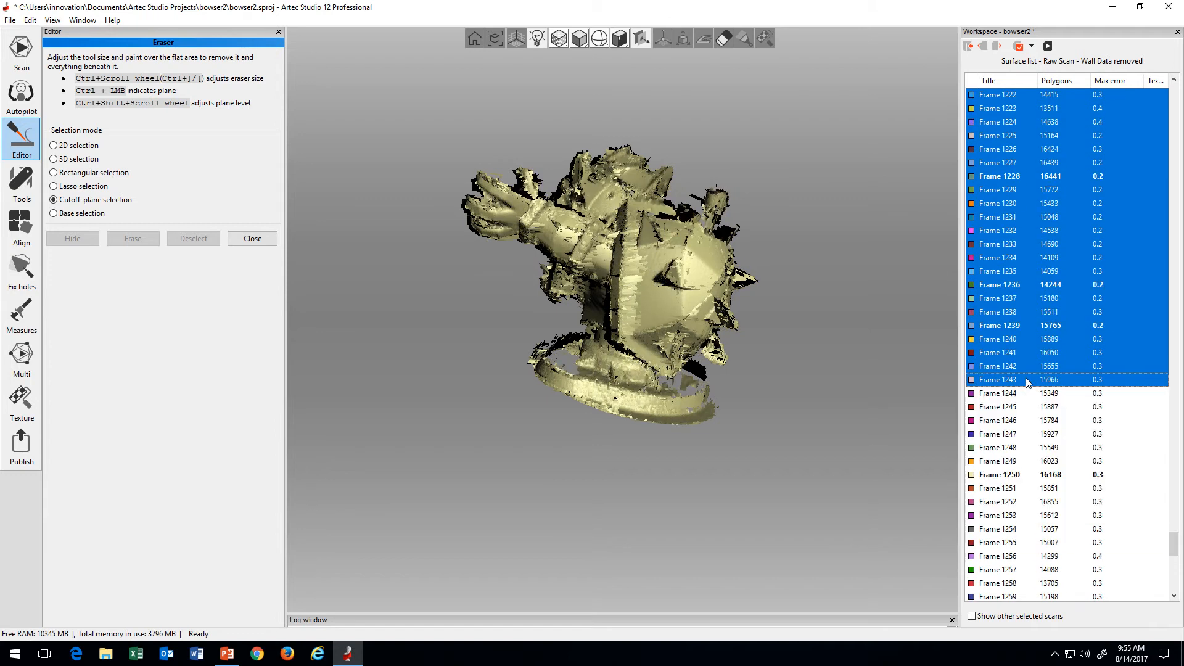
Step: Shorten the displayed frame range further to end at Frame 1228
scroll(1026, 376, "up", 3)
left_click(1026, 375, "shift")
scroll(1026, 375, "up", 2)
left_click(1026, 376, "shift")
Step: Extend the range forward again through Frame 1248 to Frame 1255 to recheck the shell and base
scroll(1028, 388, "down", 2)
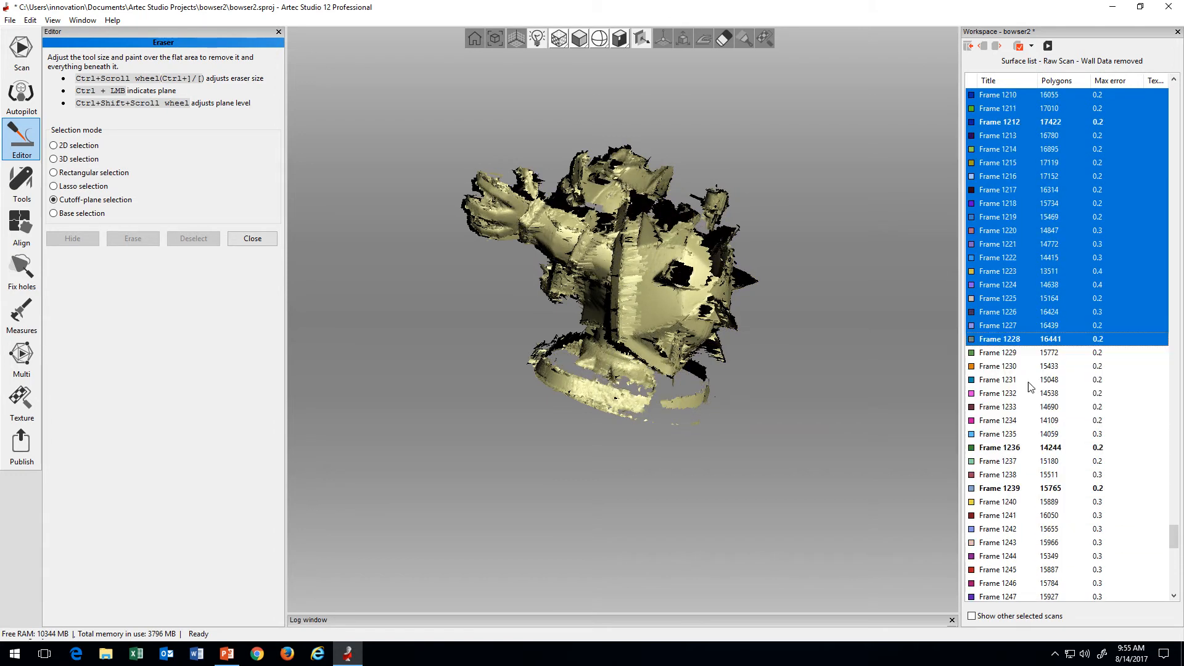
left_click(1029, 400, "shift")
scroll(1031, 402, "down", 2)
left_click(1033, 404, "shift")
scroll(1034, 403, "down", 2)
left_click(1038, 408, "shift")
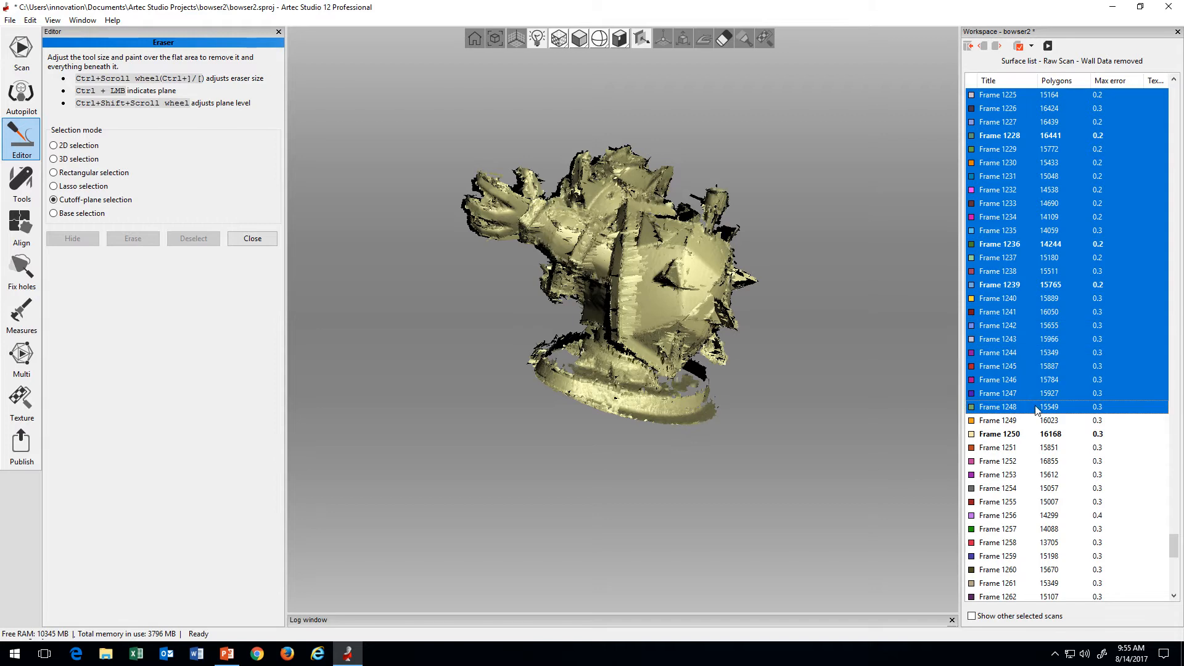
scroll(1036, 412, "down", 2)
left_click(1034, 409, "shift")
Step: Examine the shell up close while extending the displayed range gradually to Frame 1265
mouse_move(742, 386)
left_mouse_down()
mouse_move(797, 390)
mouse_move(739, 397)
left_mouse_up()
scroll(753, 402, "up", 3)
left_click(1027, 433, "shift")
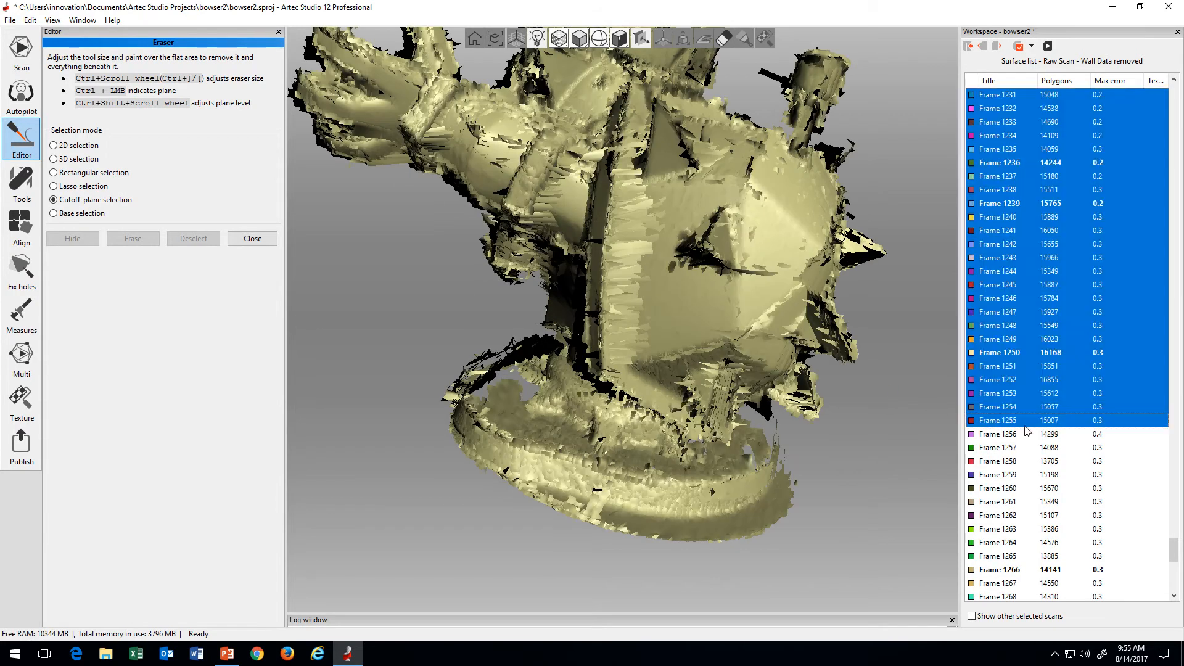
left_click(1013, 462, "shift")
left_click(1012, 476, "shift")
left_click(1014, 515, "shift")
left_click(1018, 554, "shift")
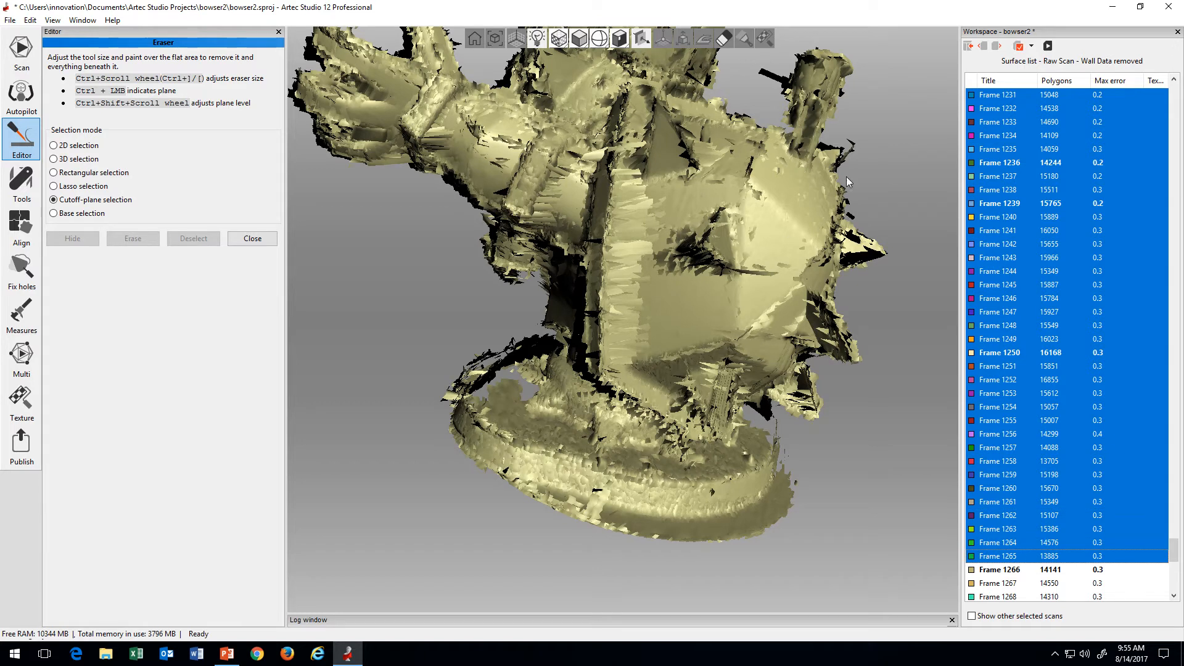
Step: Extend the displayed range in larger increments past Frame 1289 to expose shifted surfaces
scroll(1020, 450, "down", 3)
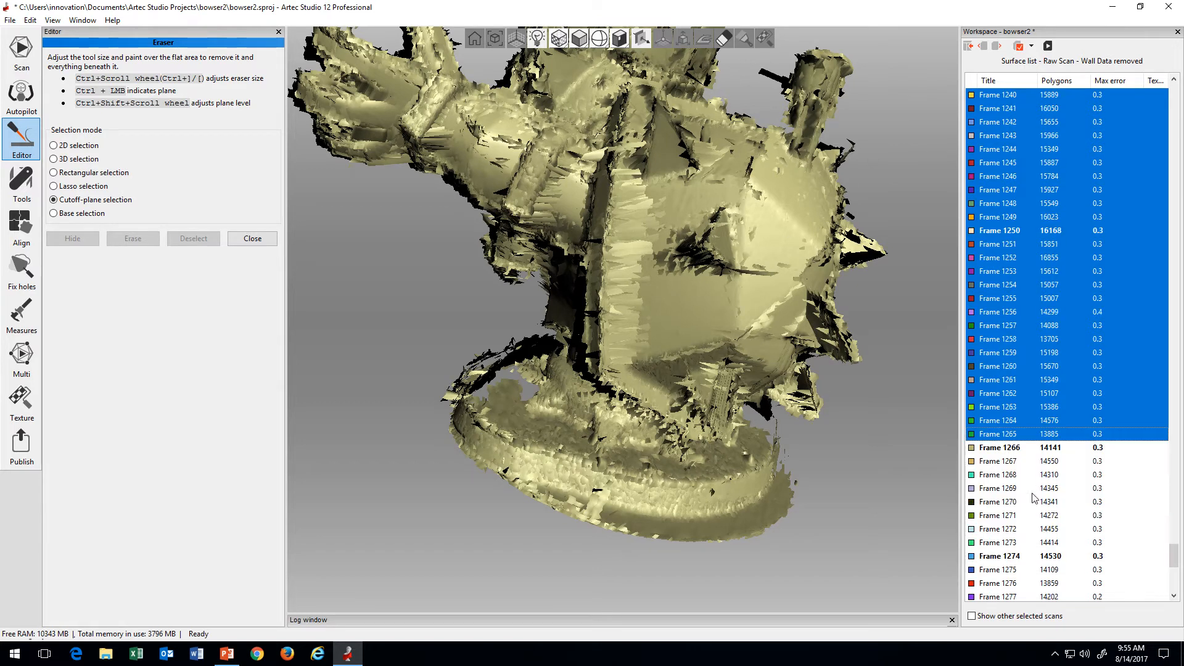
left_click(1034, 490, "shift")
scroll(1036, 469, "down", 4)
left_click(1033, 501, "shift")
scroll(1031, 495, "down", 3)
left_click(1031, 490, "shift")
Step: Shorten the displayed range back to Frame 1258
scroll(1029, 486, "up", 6)
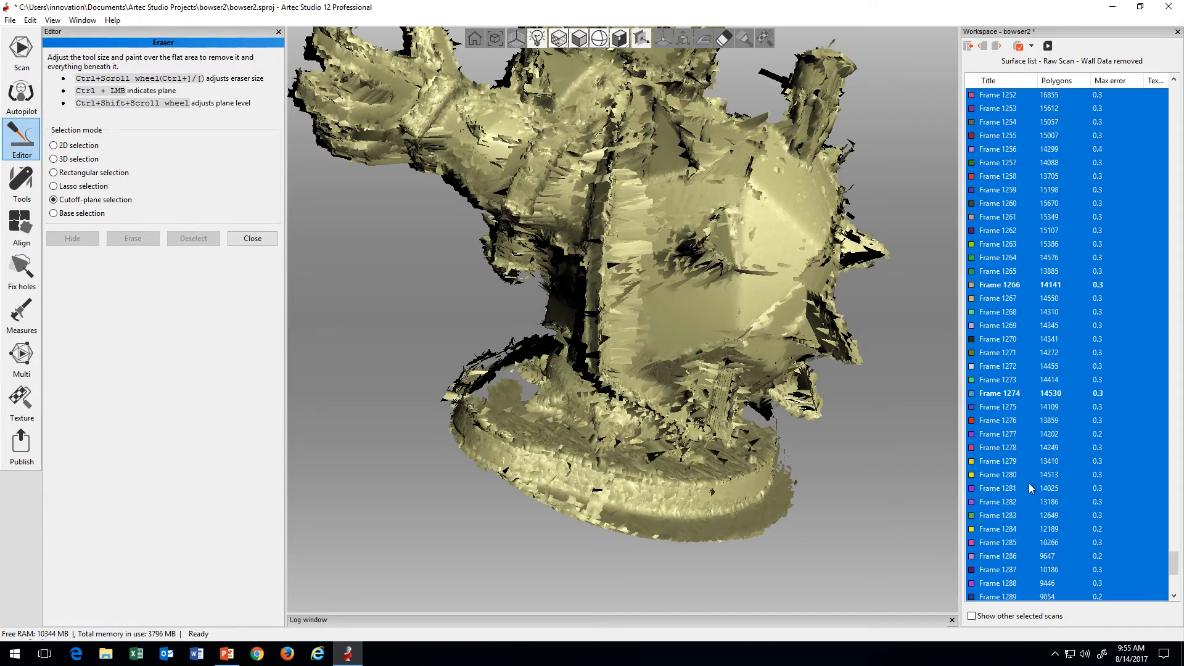
left_click(1018, 463, "shift")
scroll(1012, 463, "up", 3)
left_click(1011, 467, "shift")
scroll(1012, 466, "up", 3)
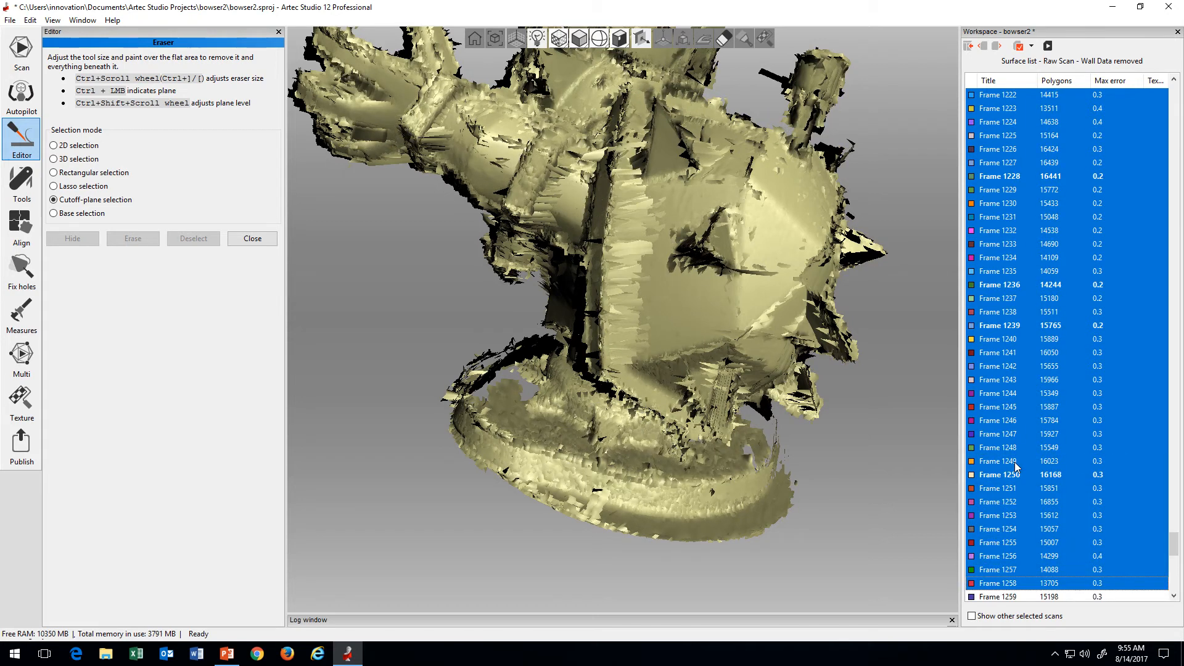
Step: Shorten the displayed range further through Frame 1240 to Frame 1237 and check the base
left_click(1013, 466, "shift")
scroll(1013, 466, "up", 4)
left_click(1015, 466, "shift")
scroll(1014, 466, "up", 3)
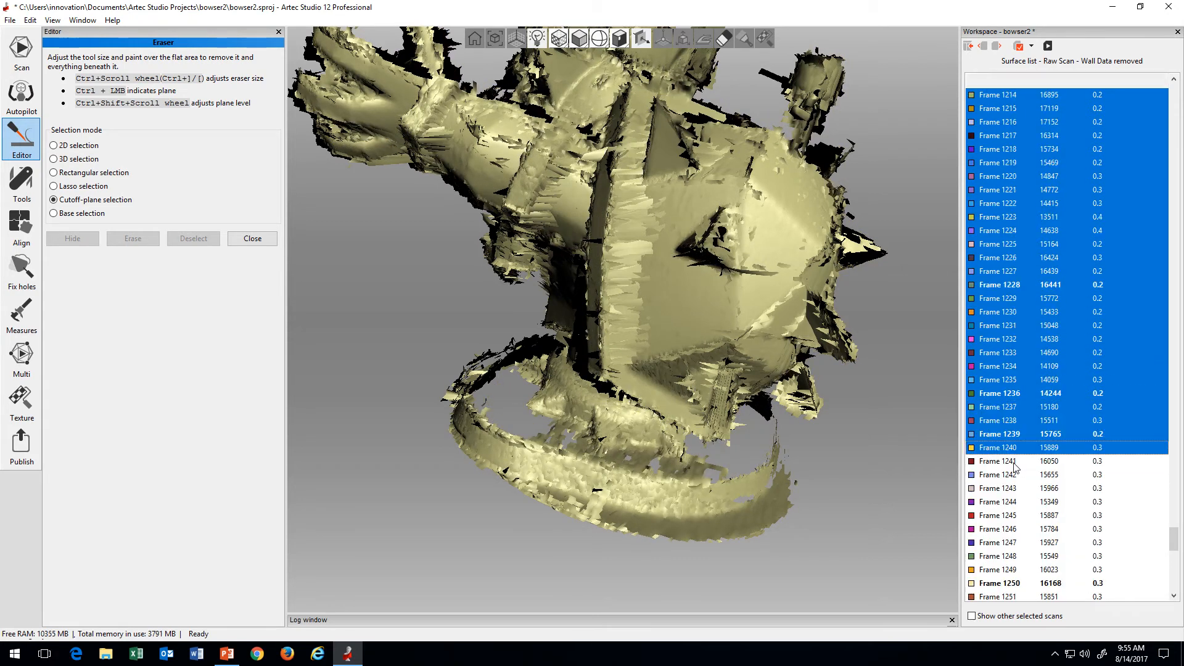
left_click(1014, 466, "shift")
scroll(1014, 464, "down", 1)
scroll(1015, 463, "up", 1)
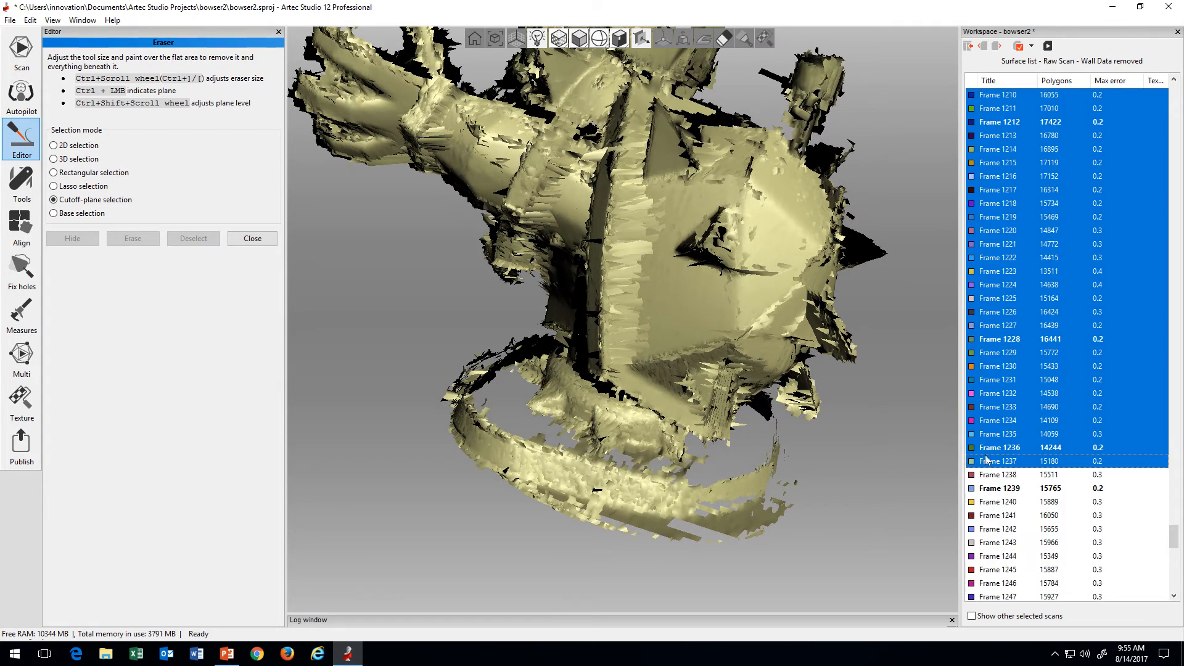
Step: View the shell from behind and shorten the displayed range past Frame 1234 to compare the surfaces
left_click_drag(824, 414, 733, 426)
scroll(734, 425, "down", 3)
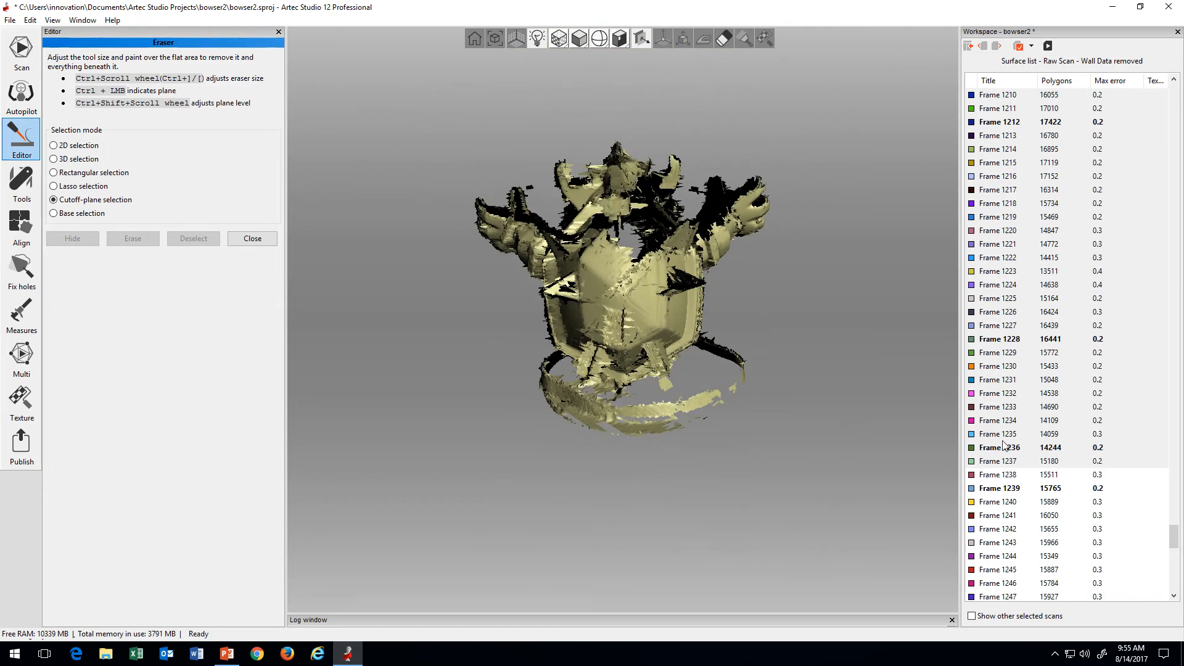
left_click(1008, 462, "shift")
left_click(1014, 421, "shift")
left_click(1014, 396, "shift")
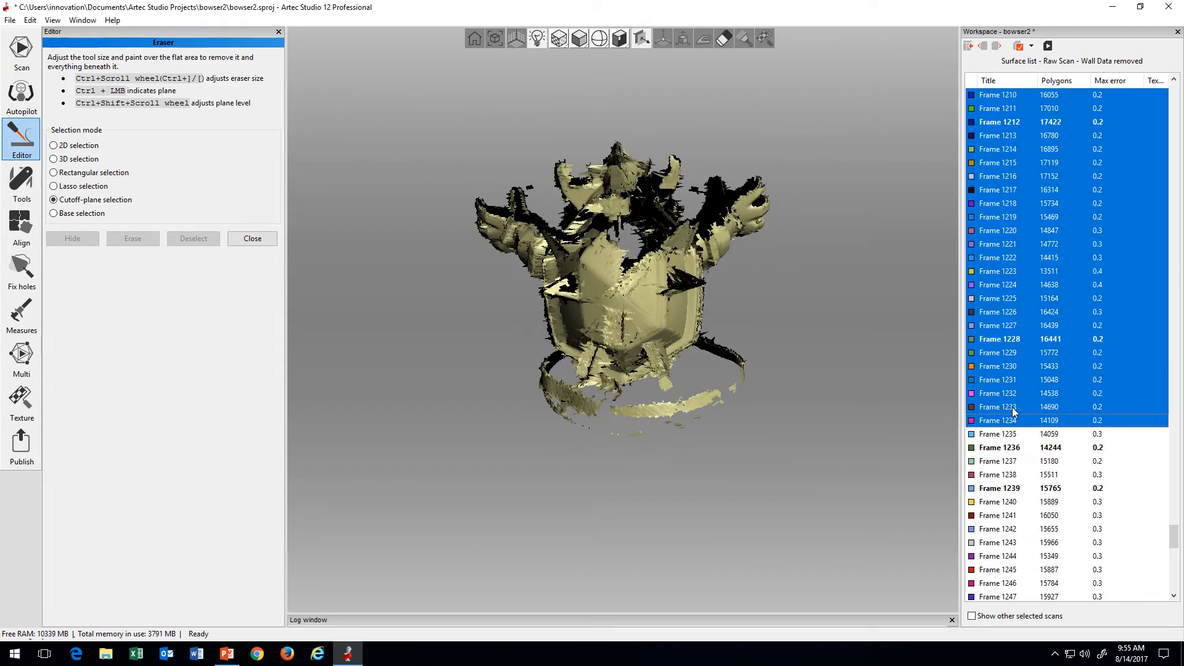
left_click(1013, 381, "shift")
Step: Extend the displayed range forward to Frame 1240 and on to Frame 1248
left_click_drag(1019, 360, 1032, 510, "shift")
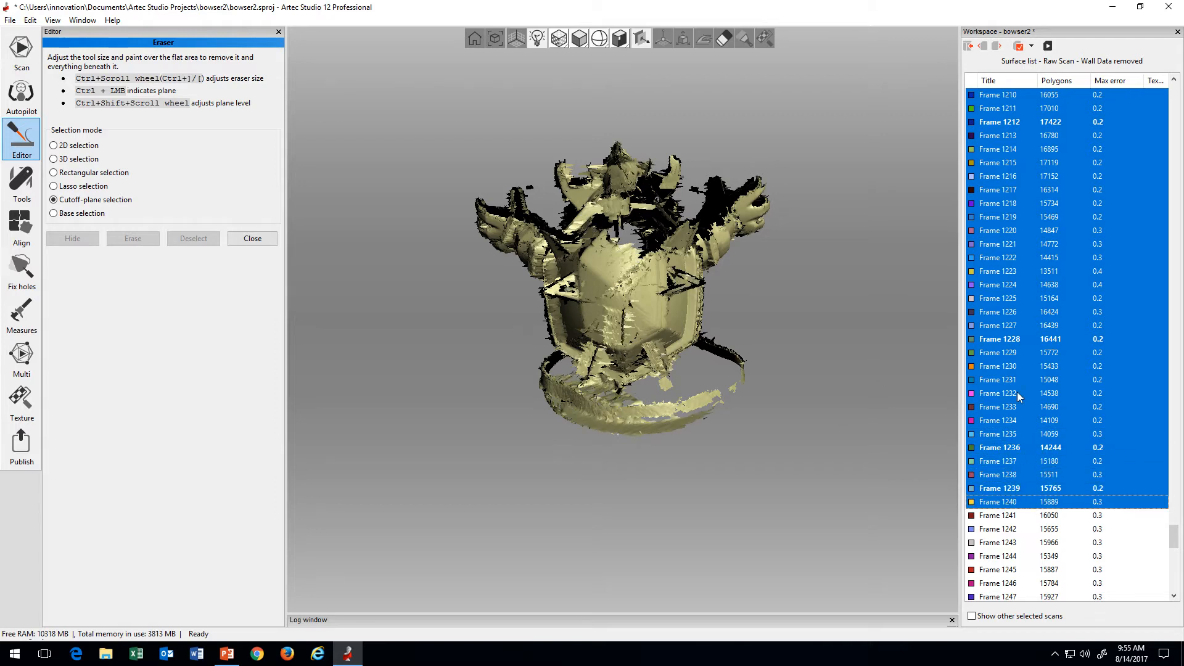
scroll(1023, 493, "down", 1)
left_click(1025, 502, "shift")
scroll(1028, 530, "down", 1)
left_click(1028, 530, "shift")
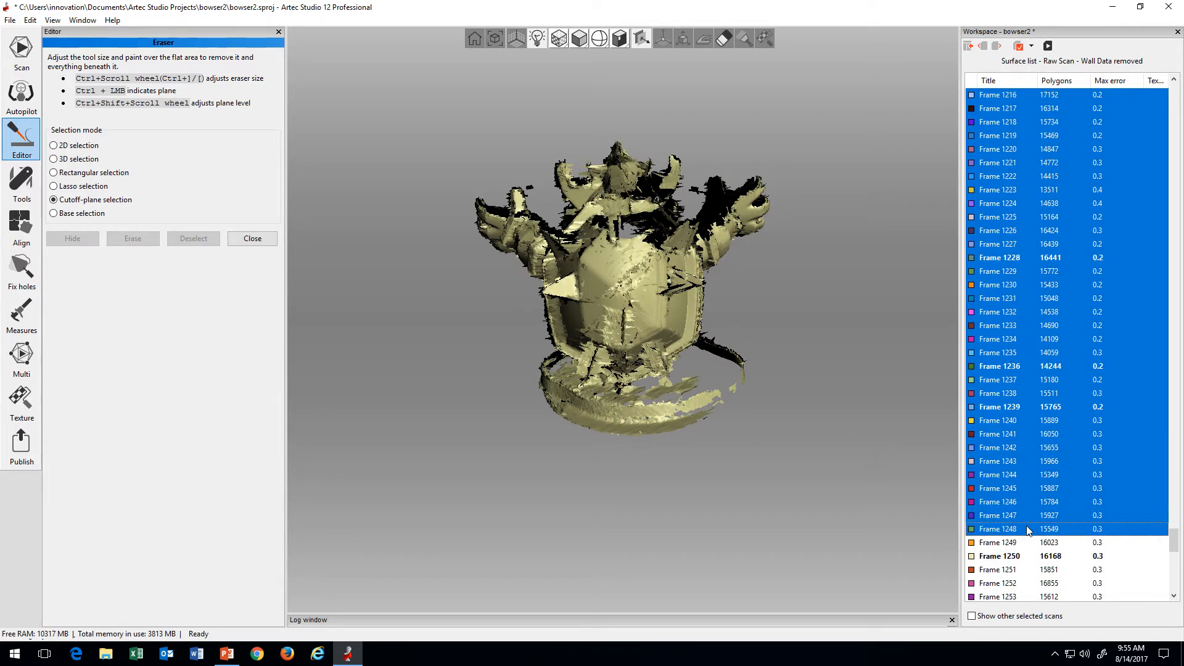
Step: Extend the displayed range in small increments to Frame 1254
scroll(1028, 512, "down", 2)
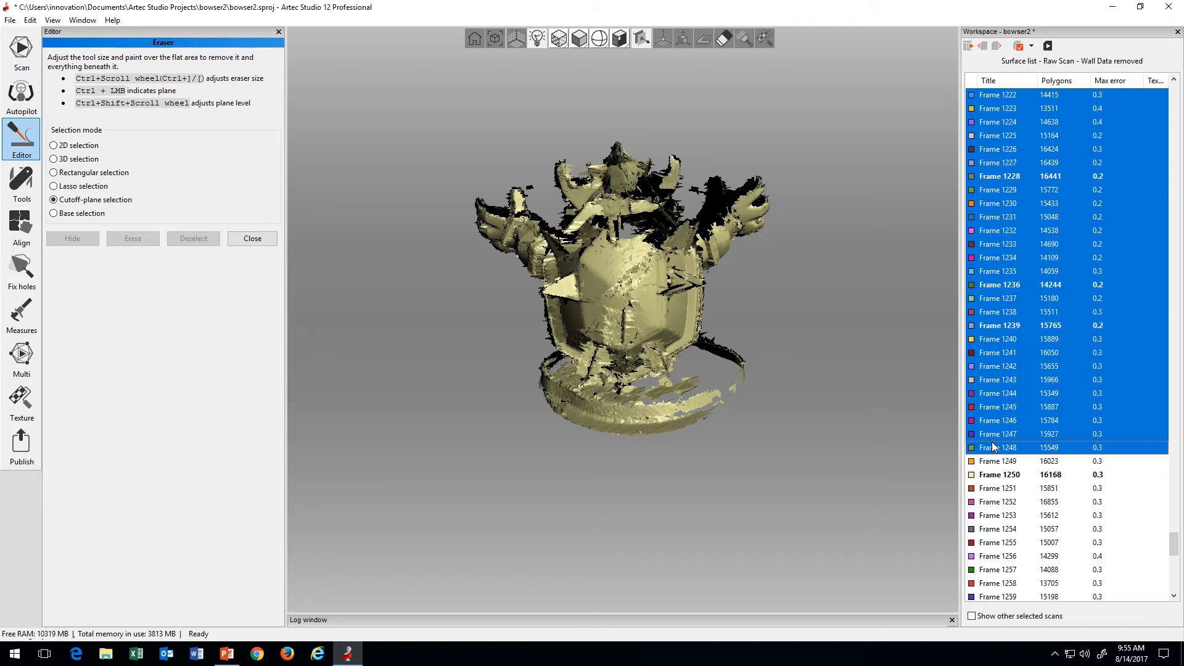
left_click(1008, 474, "shift")
left_click(1012, 491, "shift")
left_click(1013, 504, "shift")
left_click(1018, 516, "shift")
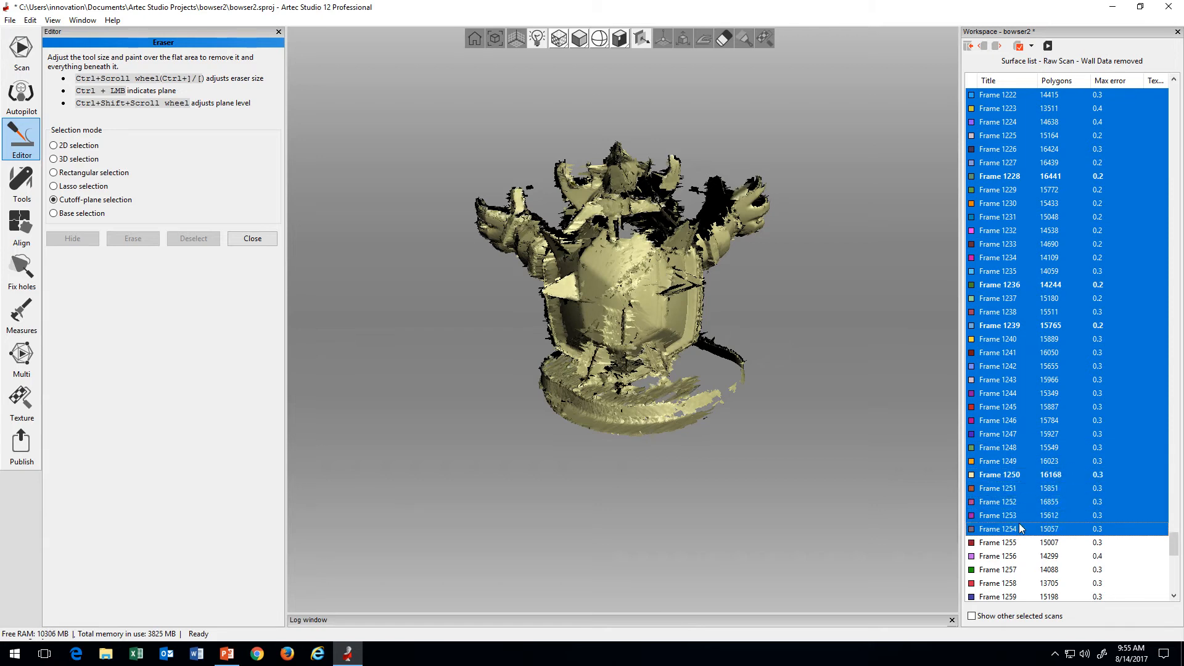
Step: Examine the shell from the side and from behind up close, and extend the range to Frame 1260
left_click_drag(787, 446, 793, 422)
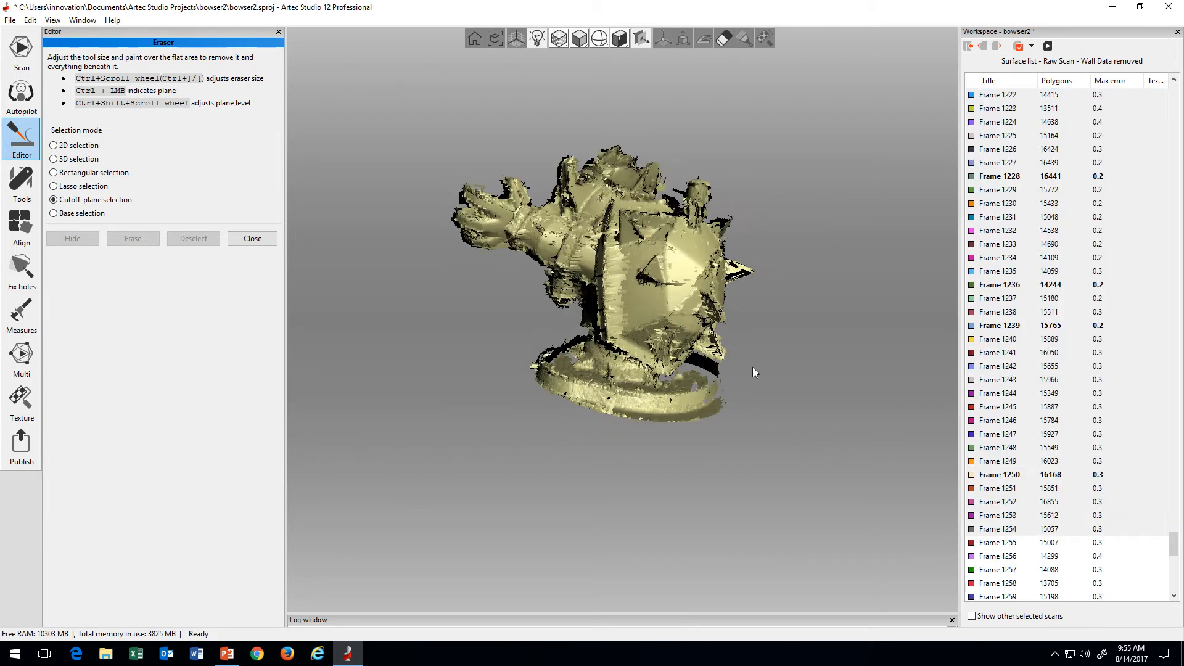
scroll(752, 368, "up", 5)
scroll(681, 363, "up", 1)
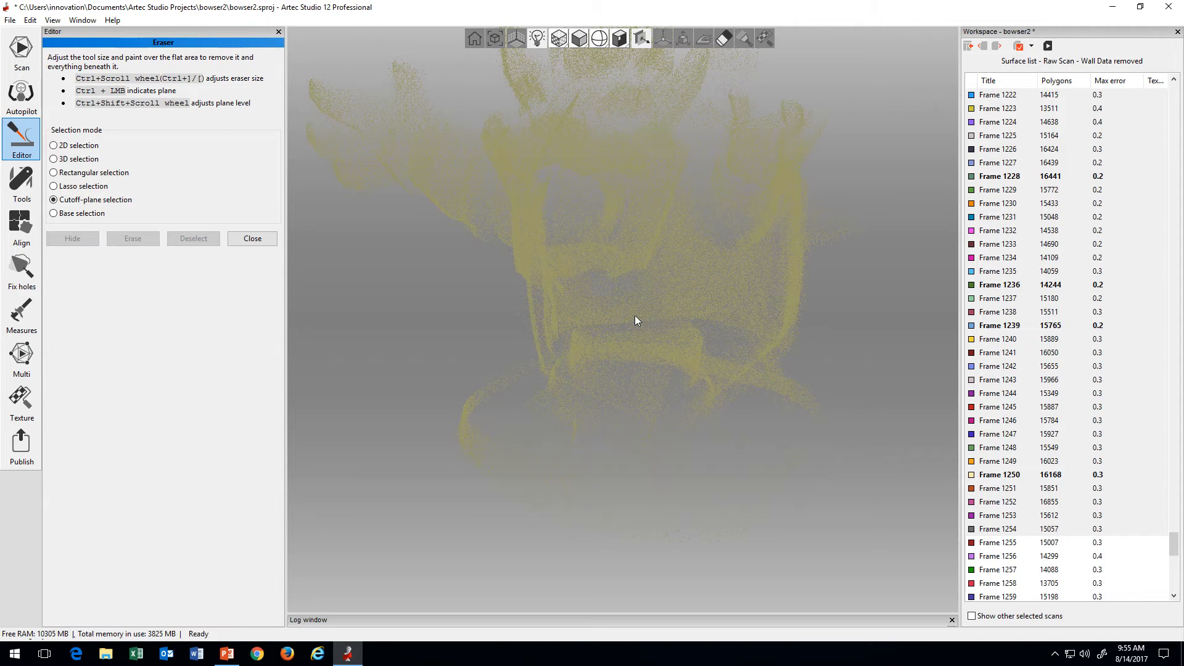
scroll(1027, 491, "down", 3)
left_click(1027, 492, "shift")
Step: Continue extending the displayed frame range to Frame 1287 while watching the shell and base
scroll(1027, 492, "down", 3)
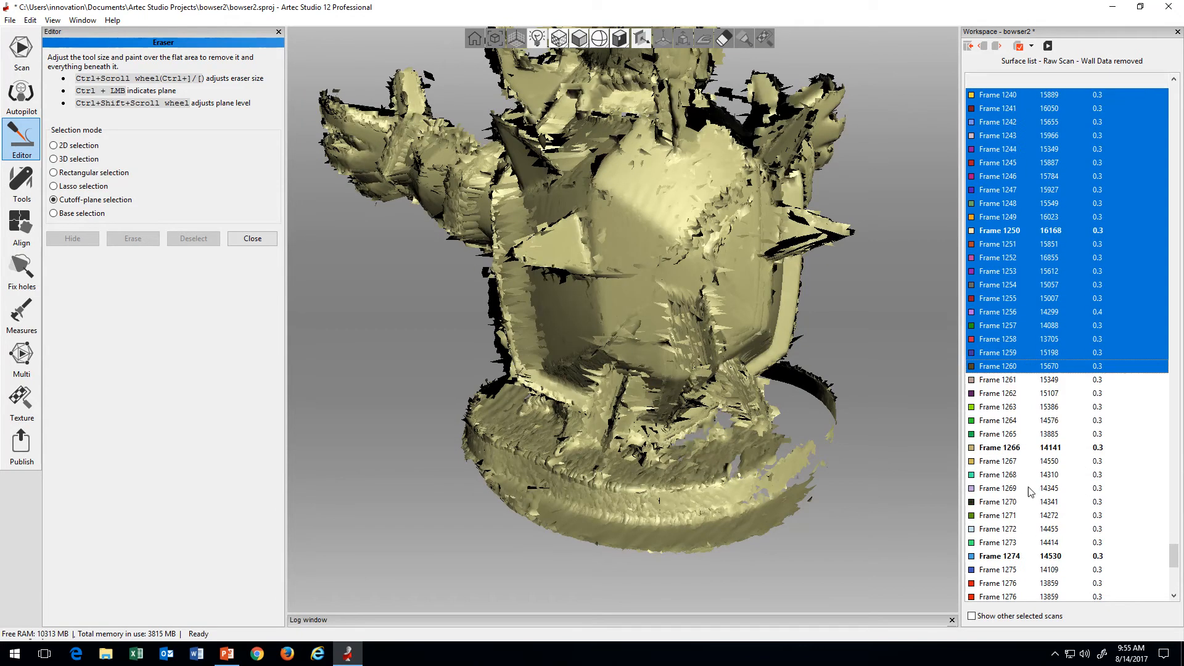
left_click(1026, 492, "shift")
scroll(1026, 492, "down", 3)
left_click(1024, 492, "shift")
scroll(1023, 493, "down", 3)
left_click(1022, 493, "shift")
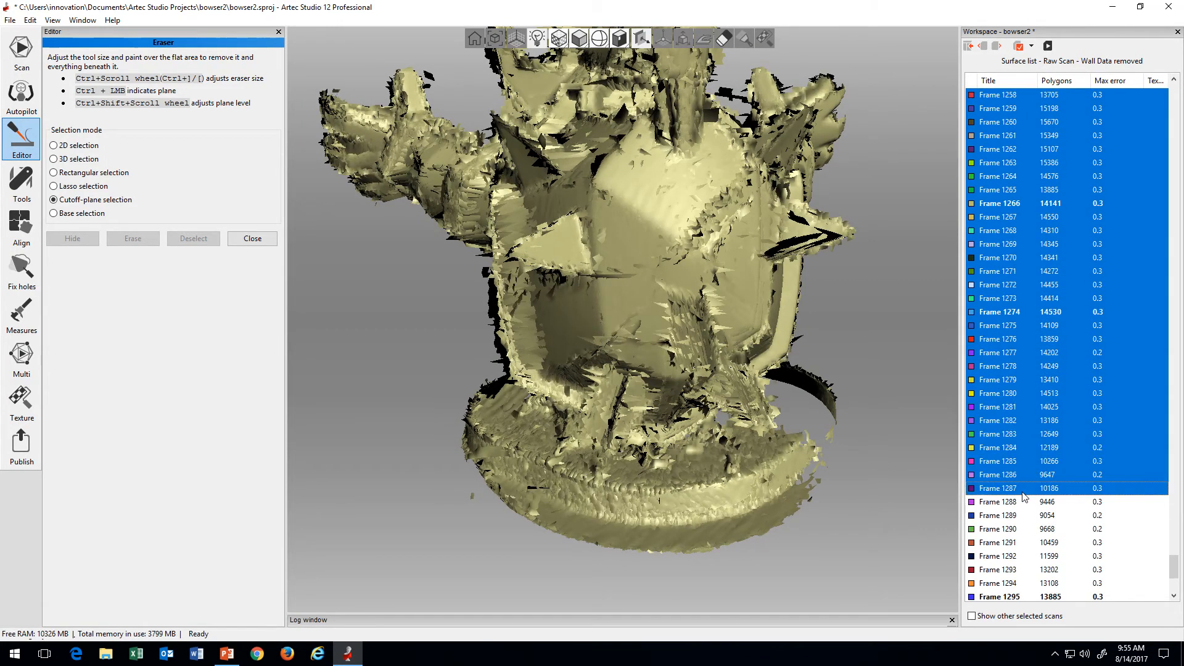
Step: Extend the displayed range to Frame 1293 and examine the shell from the side and from behind
scroll(1020, 492, "down", 2)
left_click(1018, 490, "shift")
left_click_drag(704, 404, 808, 372)
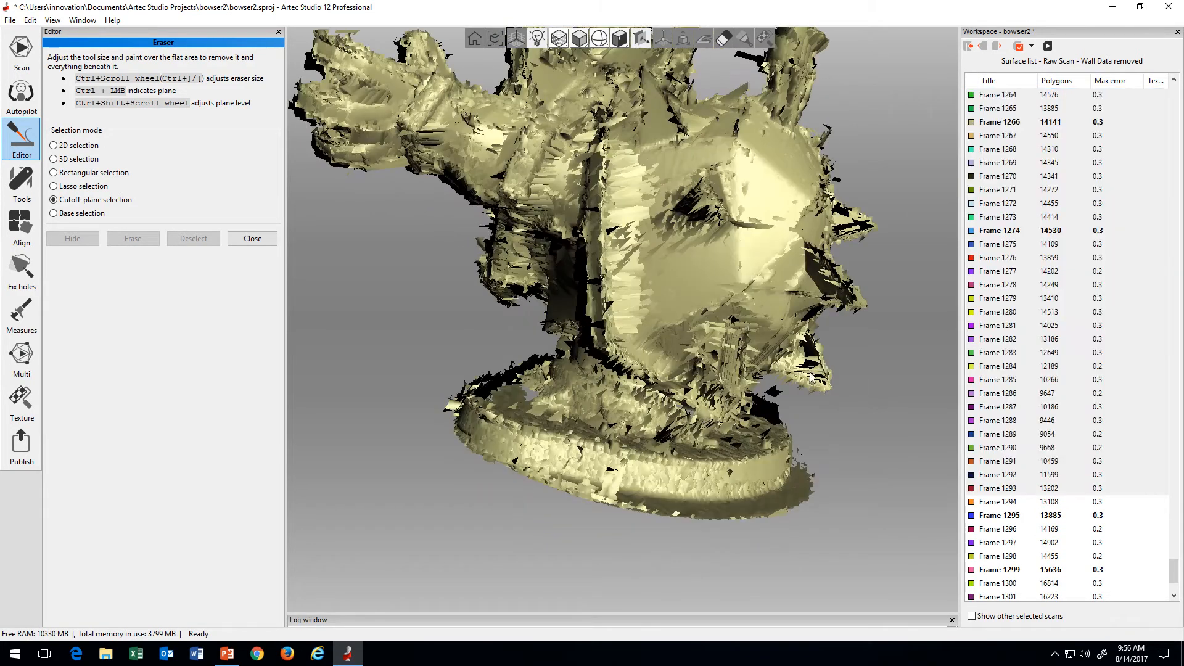
left_click_drag(819, 311, 676, 373)
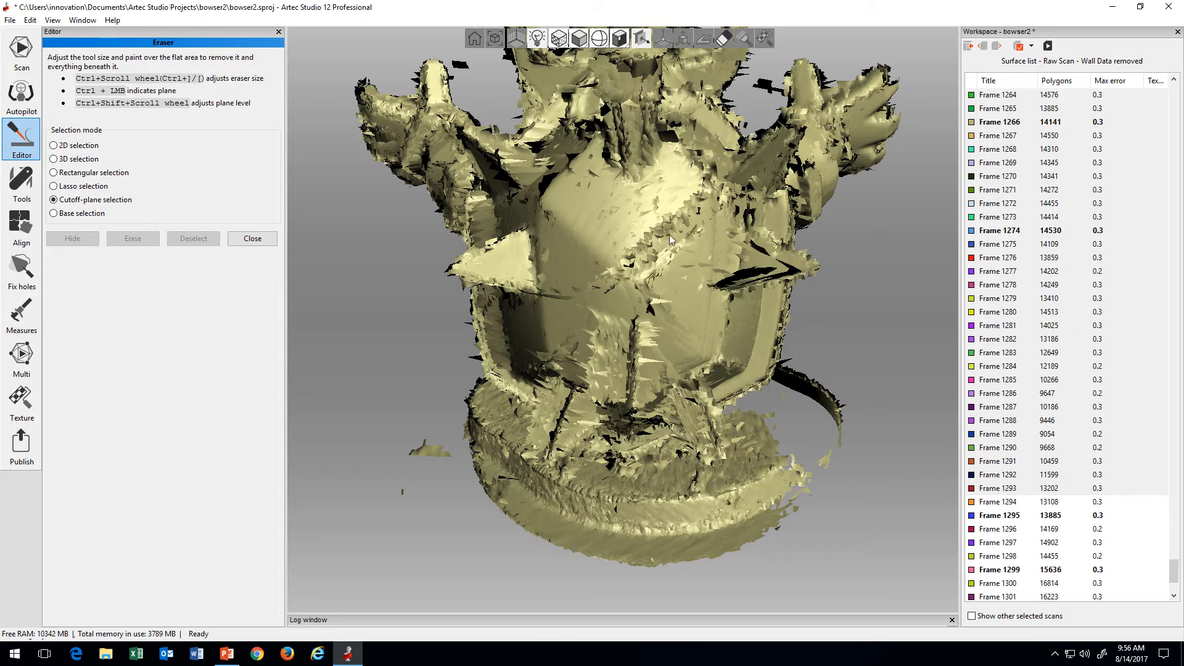
Step: Shorten the displayed frame range in increments back to Frame 1251 while checking the shell's back
scroll(1010, 428, "down", 1)
left_click(1028, 366, "shift")
scroll(1030, 370, "up", 3)
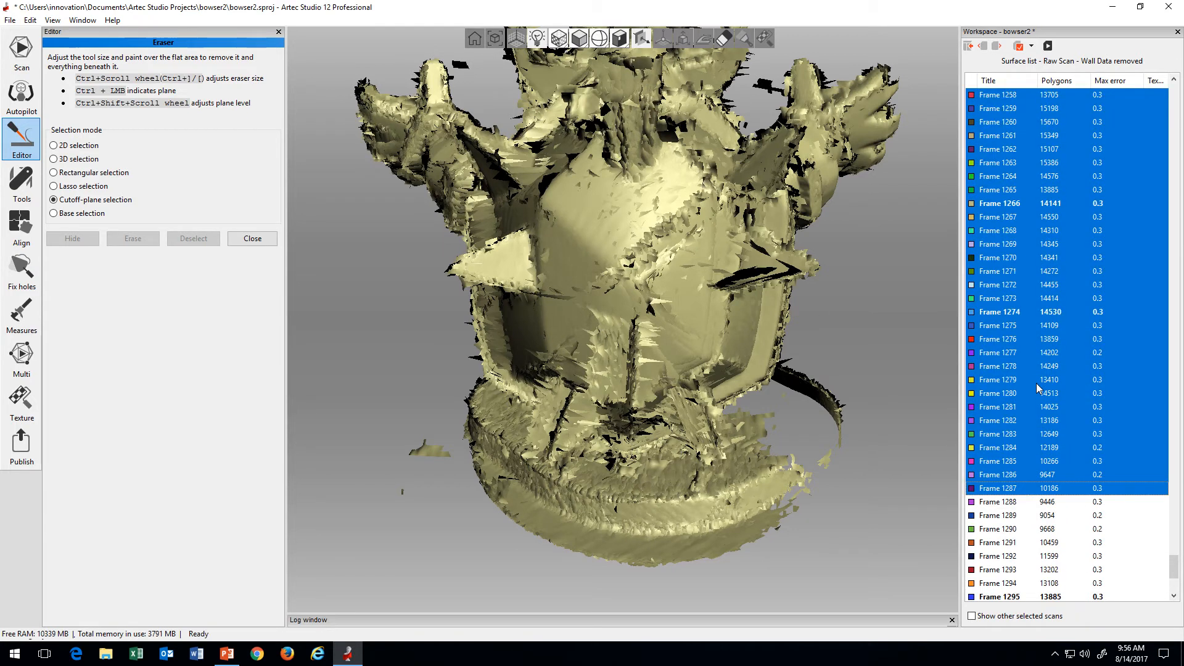
left_click(1038, 382, "shift")
scroll(1036, 391, "up", 3)
left_click(1036, 394, "shift")
scroll(1037, 396, "up", 4)
left_click(1037, 398, "shift")
scroll(1038, 398, "up", 3)
left_click(1039, 403, "shift")
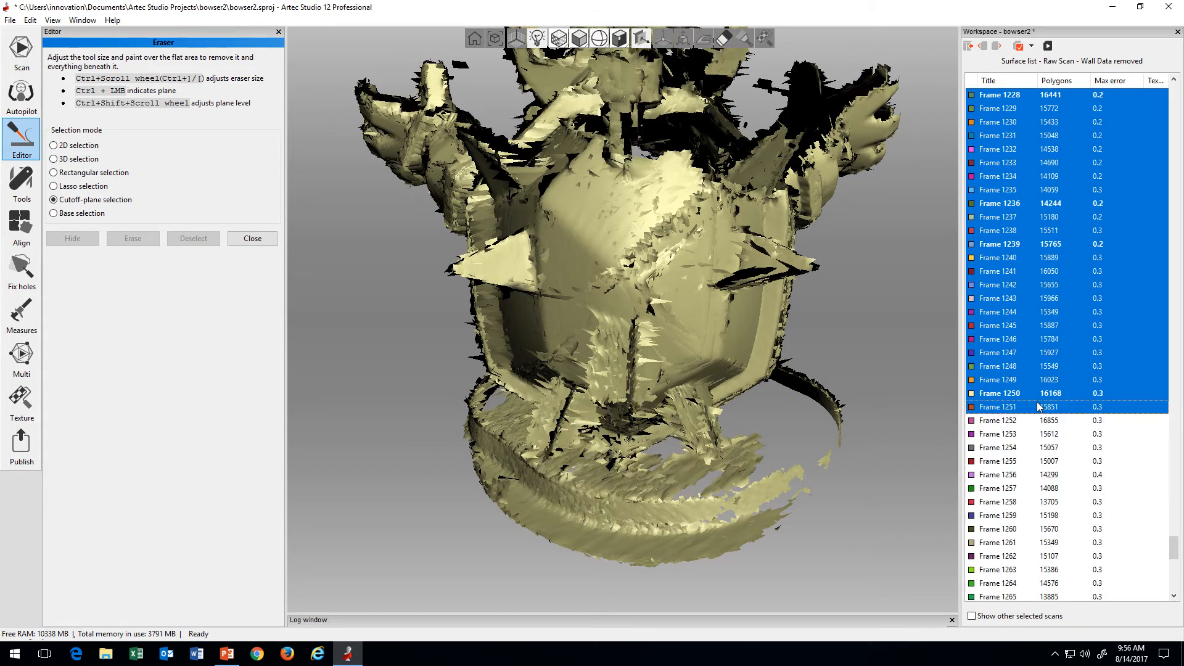
Step: Reduce the end of the displayed range further to Frame 1234 and on to Frame 1213
scroll(1038, 403, "up", 4)
left_click(1042, 408, "shift")
scroll(1064, 419, "up", 1)
scroll(1065, 419, "up", 1)
left_click(1066, 419, "shift")
scroll(1065, 420, "up", 2)
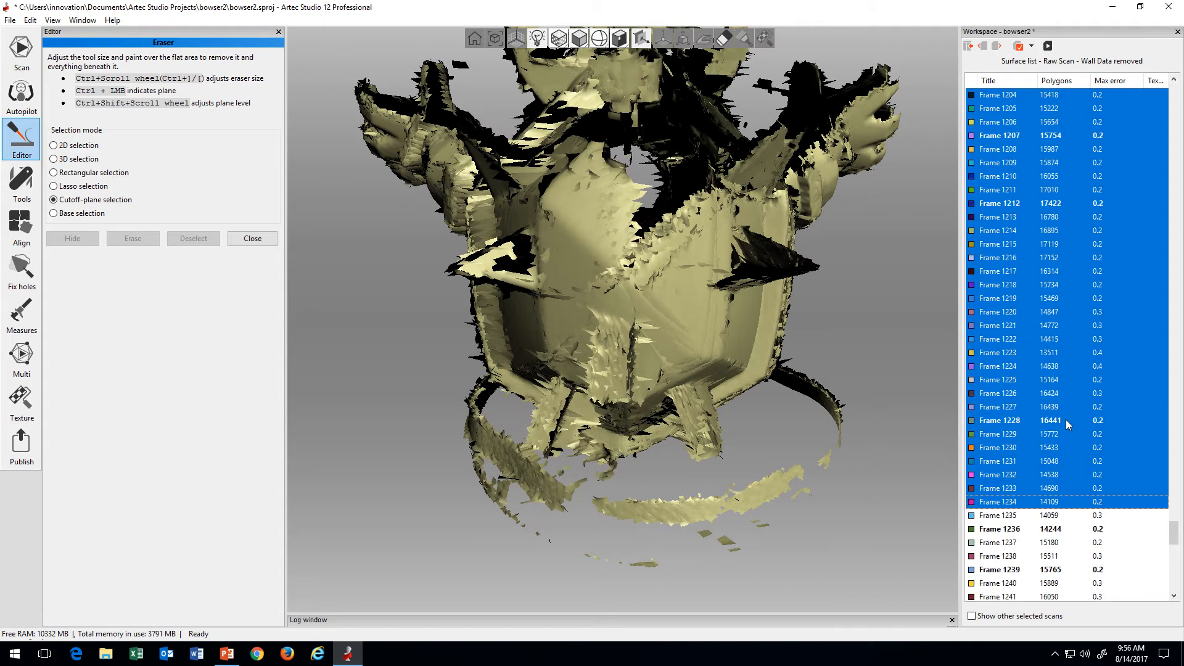
left_click(1066, 420, "shift")
scroll(1063, 419, "up", 2)
left_click(1062, 418, "shift")
scroll(1062, 418, "up", 3)
left_click(1062, 418, "shift")
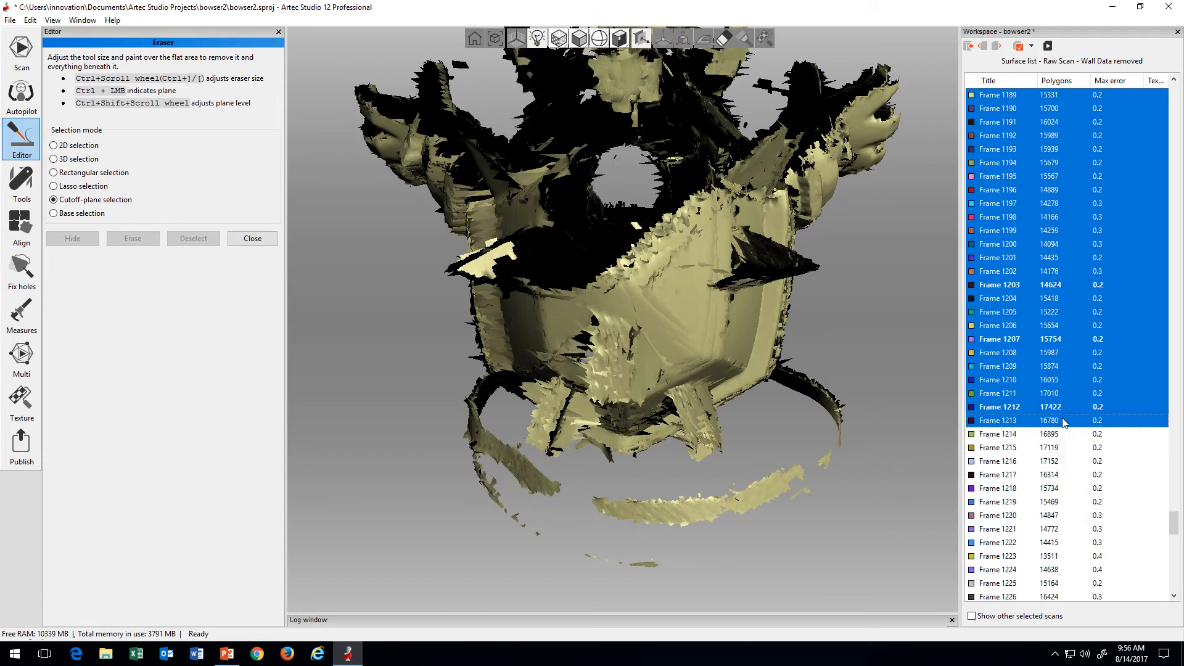
Step: Step the end of the displayed range back through Frame 1201 to Frame 1189
scroll(1061, 419, "up", 2)
left_click(1061, 420, "shift")
scroll(1061, 420, "up", 2)
left_click(1062, 420, "shift")
scroll(1062, 419, "up", 2)
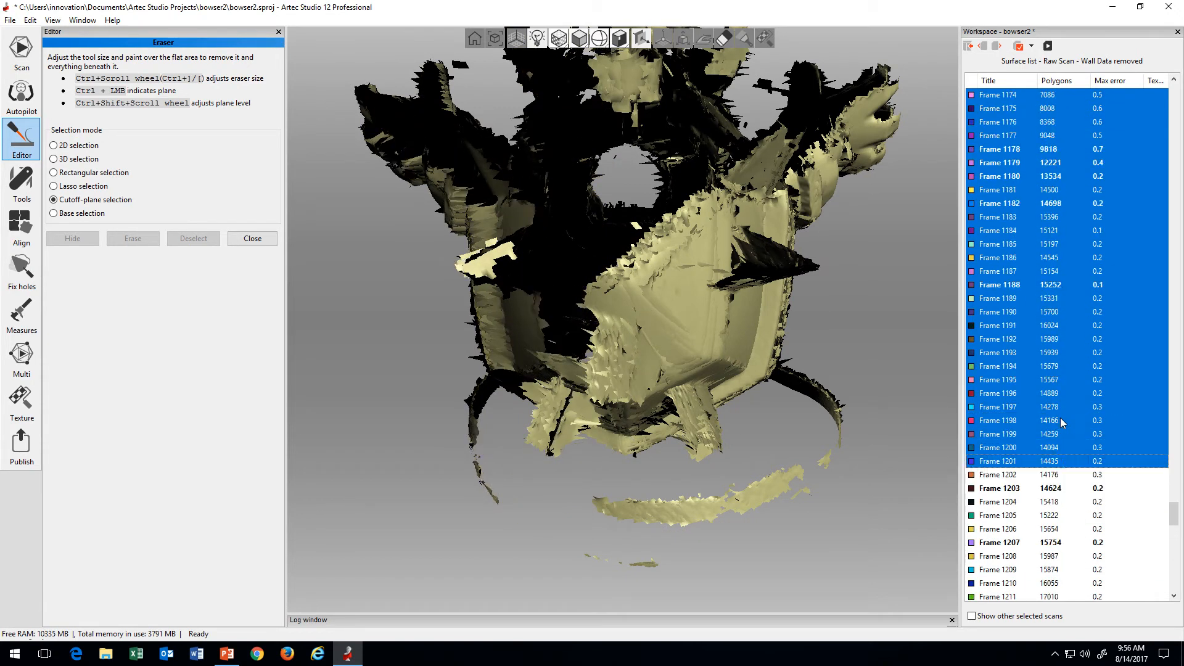
left_click(1062, 420, "shift")
scroll(1060, 419, "up", 2)
left_click(1060, 420, "shift")
scroll(1061, 419, "up", 2)
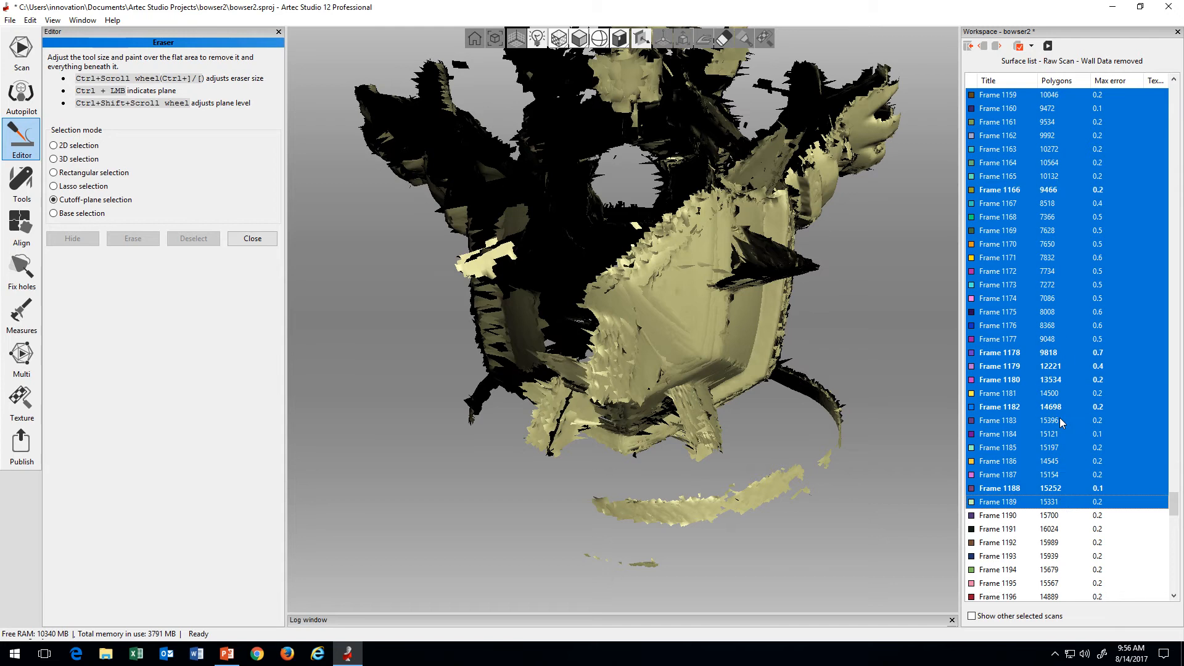
Step: Continue shortening the displayed range through Frame 1168 to Frame 1150
left_click(1060, 419, "shift")
scroll(1059, 419, "up", 3)
left_click(1059, 420, "shift")
scroll(1057, 419, "up", 2)
left_click(1057, 420, "shift")
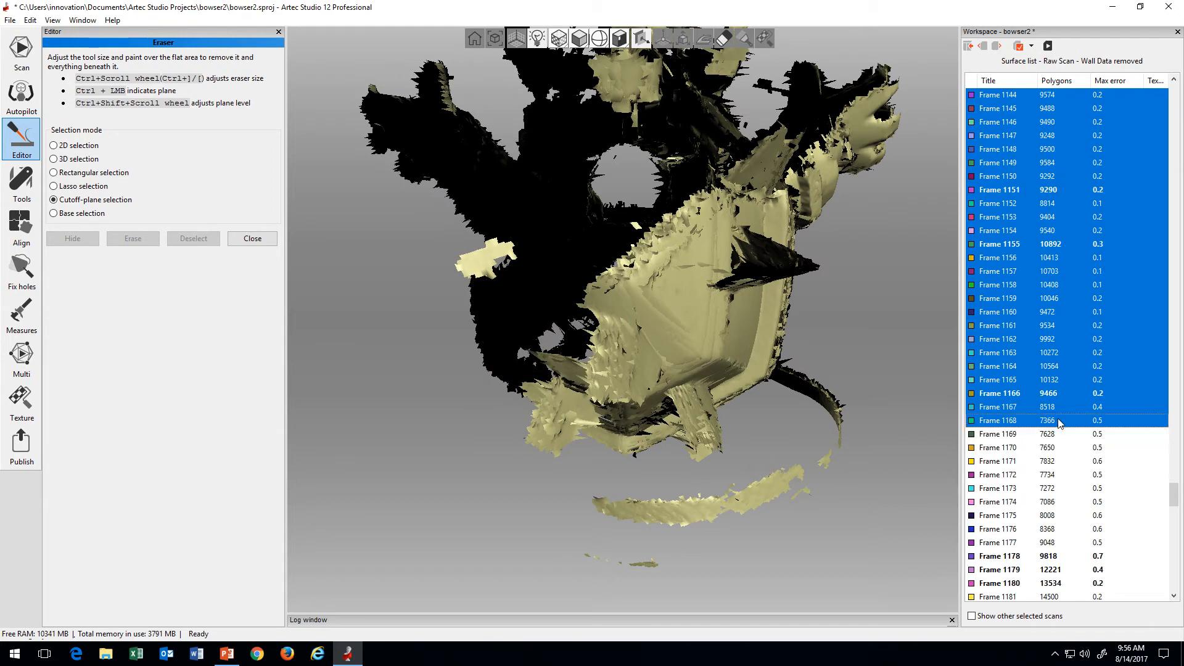
scroll(1057, 420, "up", 3)
left_click(1057, 420, "shift")
scroll(1057, 420, "up", 3)
left_click(1057, 420, "shift")
scroll(1056, 420, "up", 3)
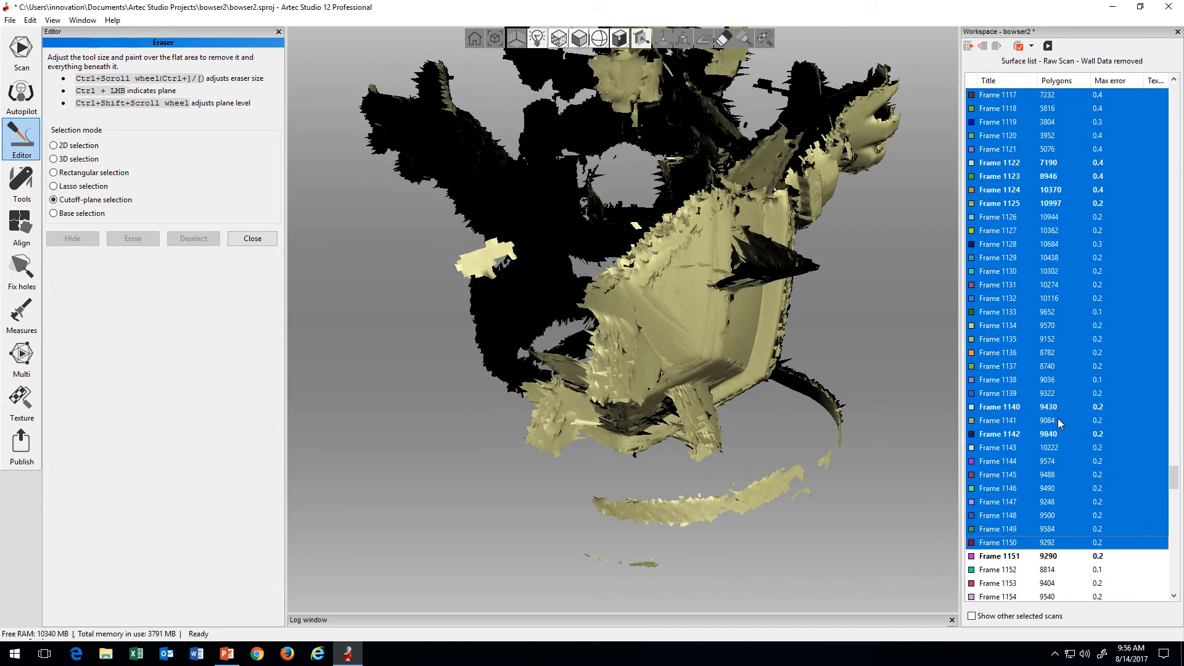
Step: Pull the end of the displayed range back through Frame 1126 to Frame 1099
left_click(1057, 420, "shift")
scroll(1057, 419, "up", 2)
left_click(1057, 420, "shift")
scroll(1057, 419, "up", 3)
left_click(1056, 420, "shift")
scroll(1057, 419, "up", 3)
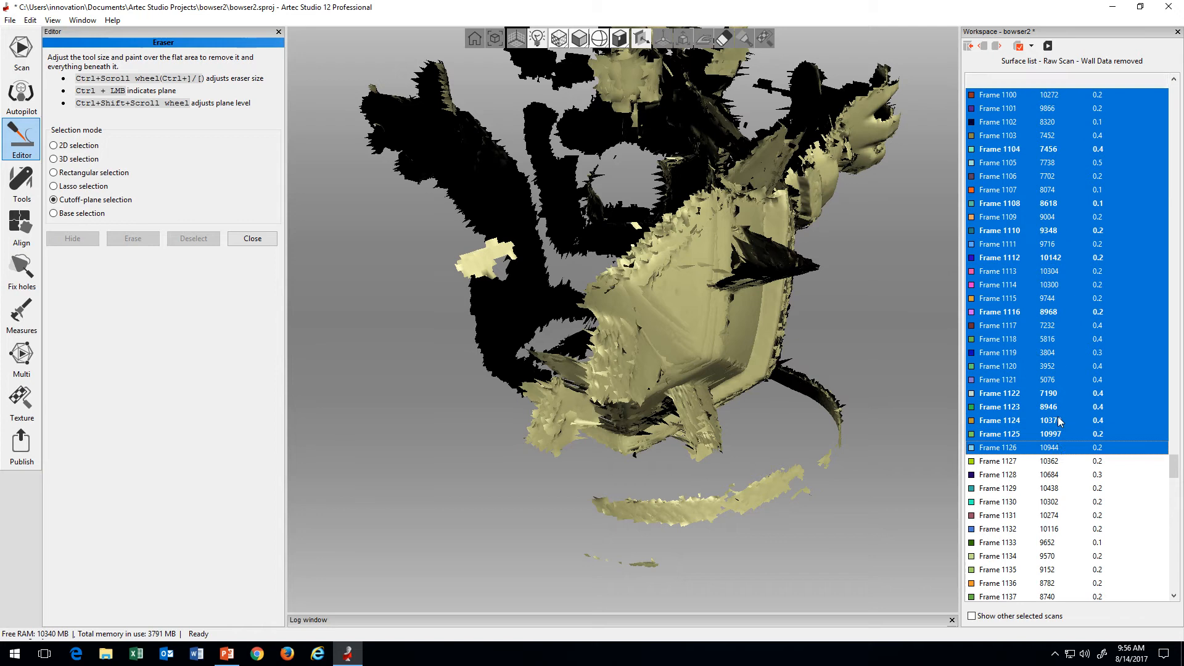
left_click(1057, 420, "shift")
scroll(1057, 419, "up", 6)
left_click(1056, 420, "shift")
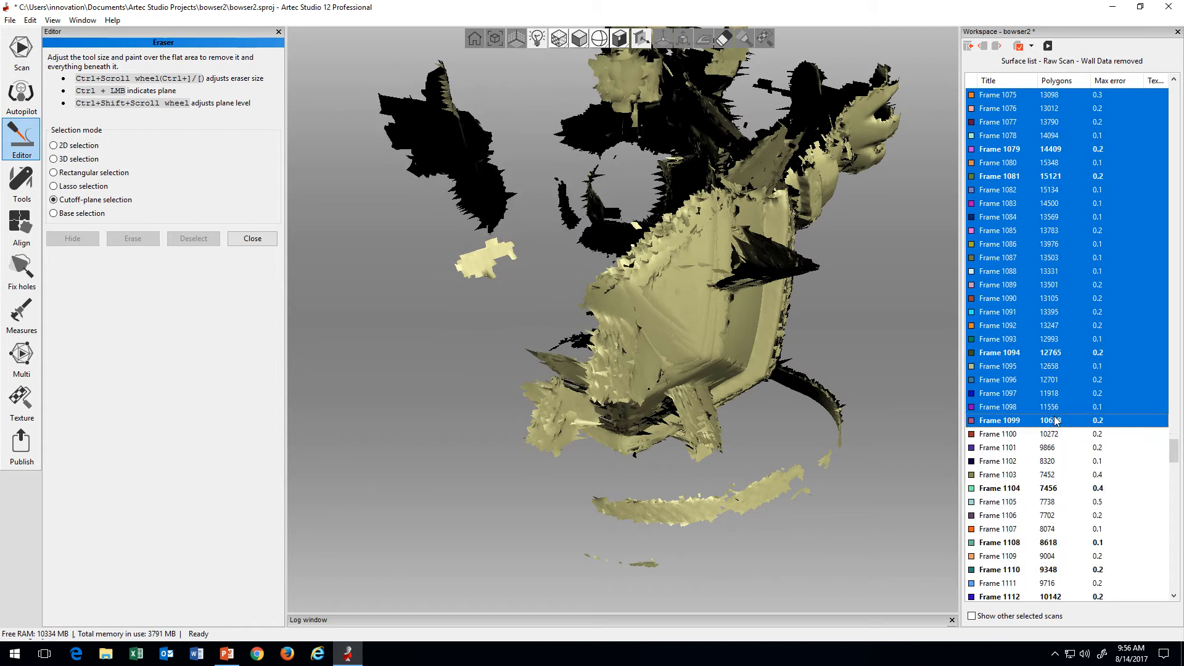
Step: Keep reducing the displayed range through Frame 1069 to Frame 1042
scroll(1056, 420, "up", 3)
left_click(1055, 420, "shift")
scroll(1055, 421, "up", 3)
left_click(1055, 420, "shift")
scroll(1055, 420, "up", 4)
left_click(1055, 419, "shift")
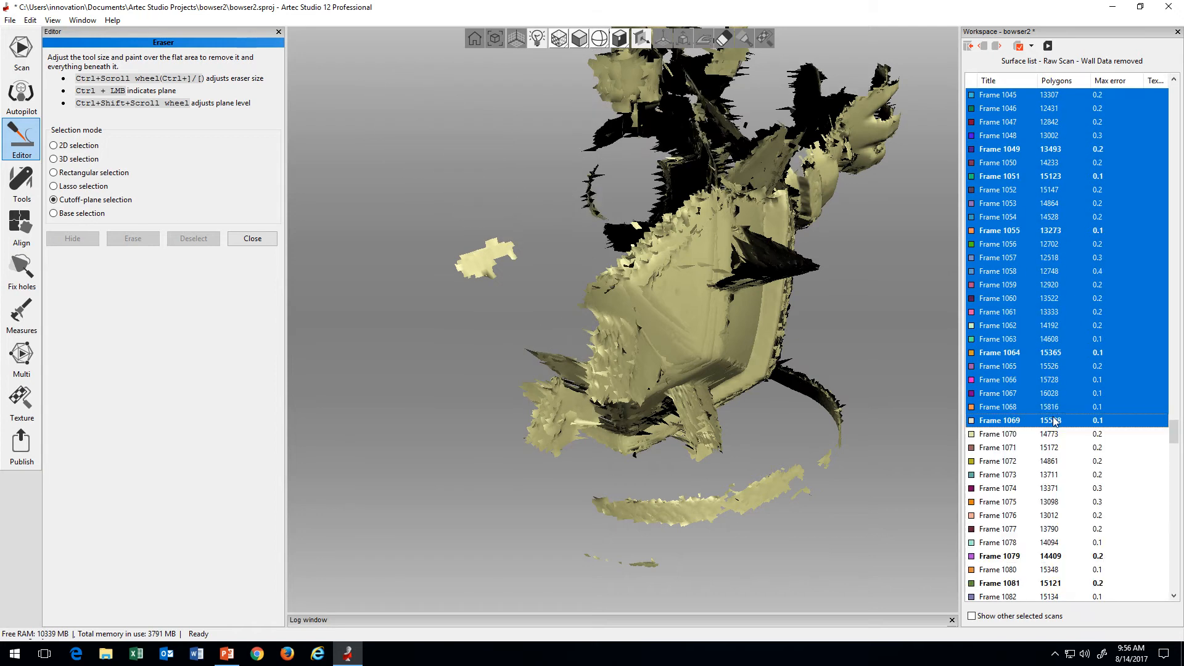
scroll(1055, 420, "up", 4)
left_click(1054, 420, "shift")
scroll(1054, 420, "up", 4)
left_click(1054, 420, "shift")
scroll(1054, 420, "up", 4)
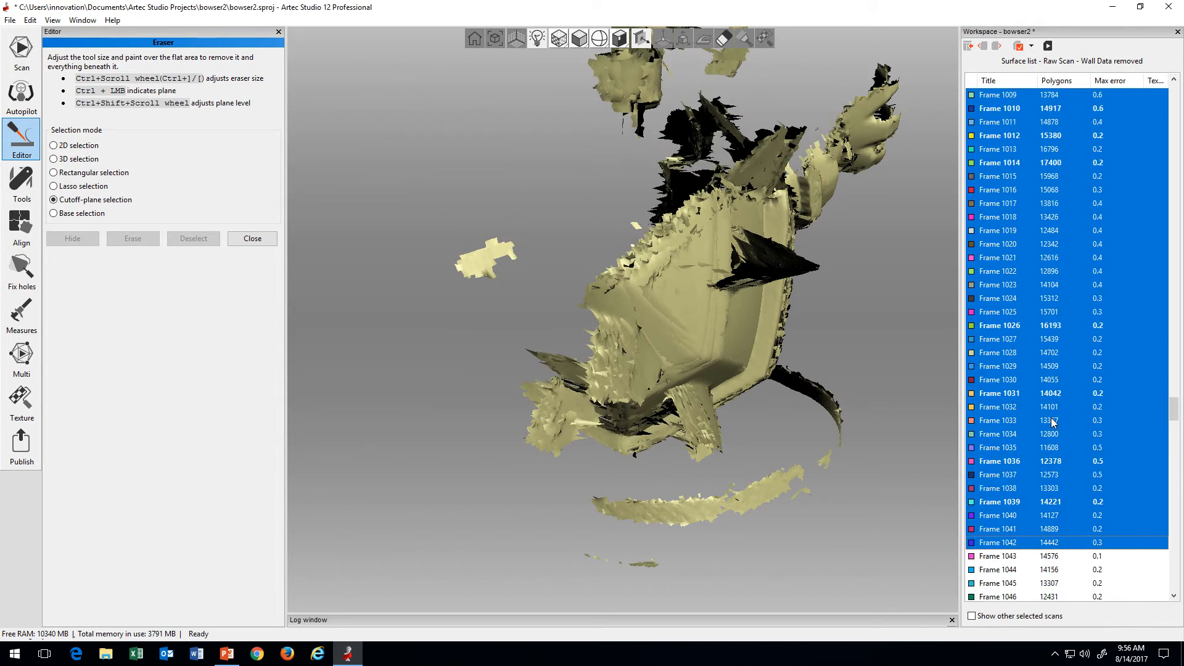
Step: Compare the shell with the displayed range ending at Frame 1021 and at Frame 1030
left_click(1053, 419, "shift")
scroll(1051, 419, "up", 2)
scroll(1053, 420, "up", 2)
left_click(1053, 420, "shift")
scroll(1053, 419, "up", 2)
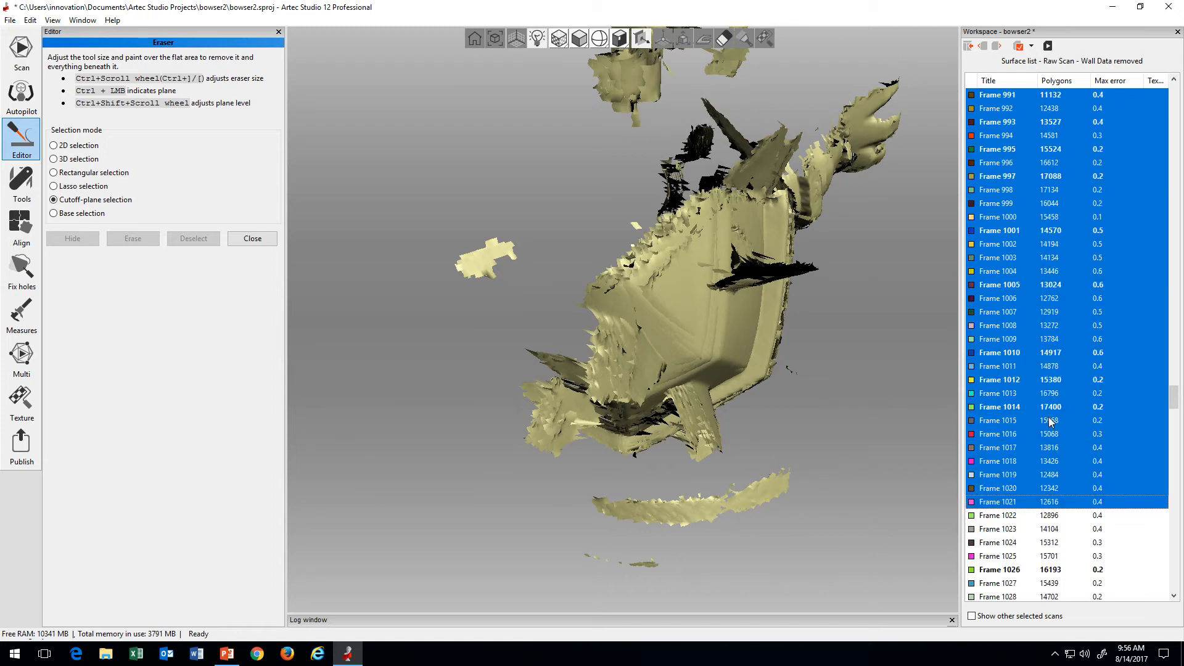
scroll(1049, 420, "down", 4)
left_click(1050, 420, "shift")
scroll(1049, 420, "down", 1)
left_click(1050, 420, "shift")
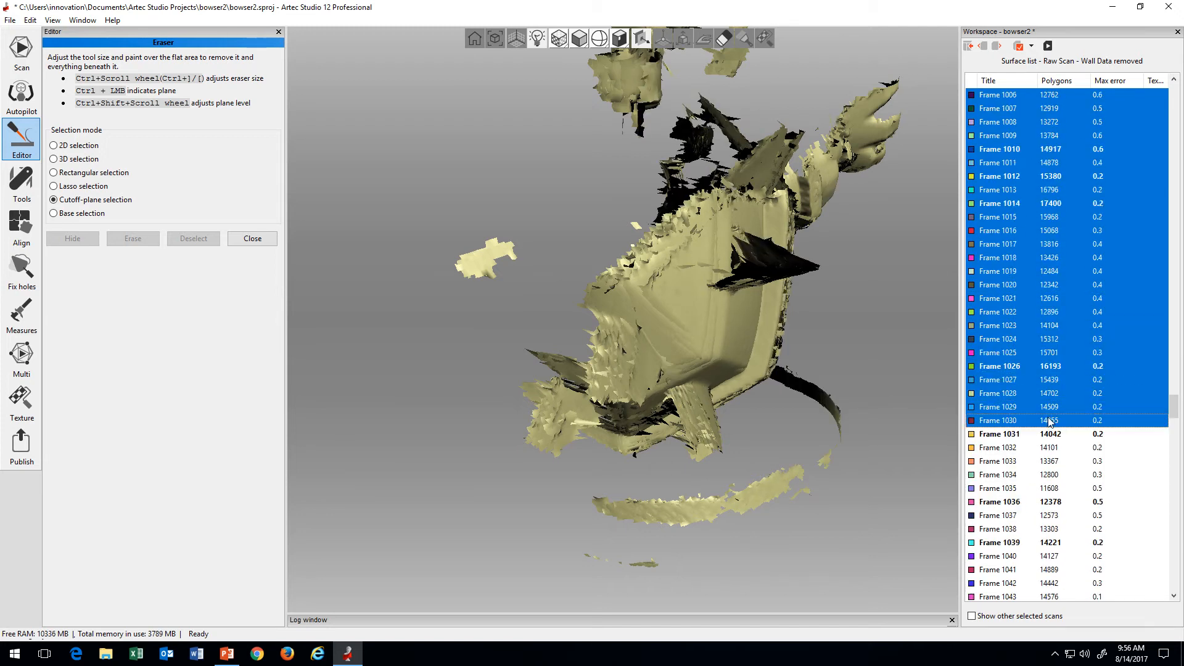
Step: Shorten the displayed range to Frame 1013, Frame 995 and finally frame by frame to Frame 988
scroll(1048, 413, "up", 5)
left_click(1041, 395, "shift")
scroll(1037, 392, "up", 3)
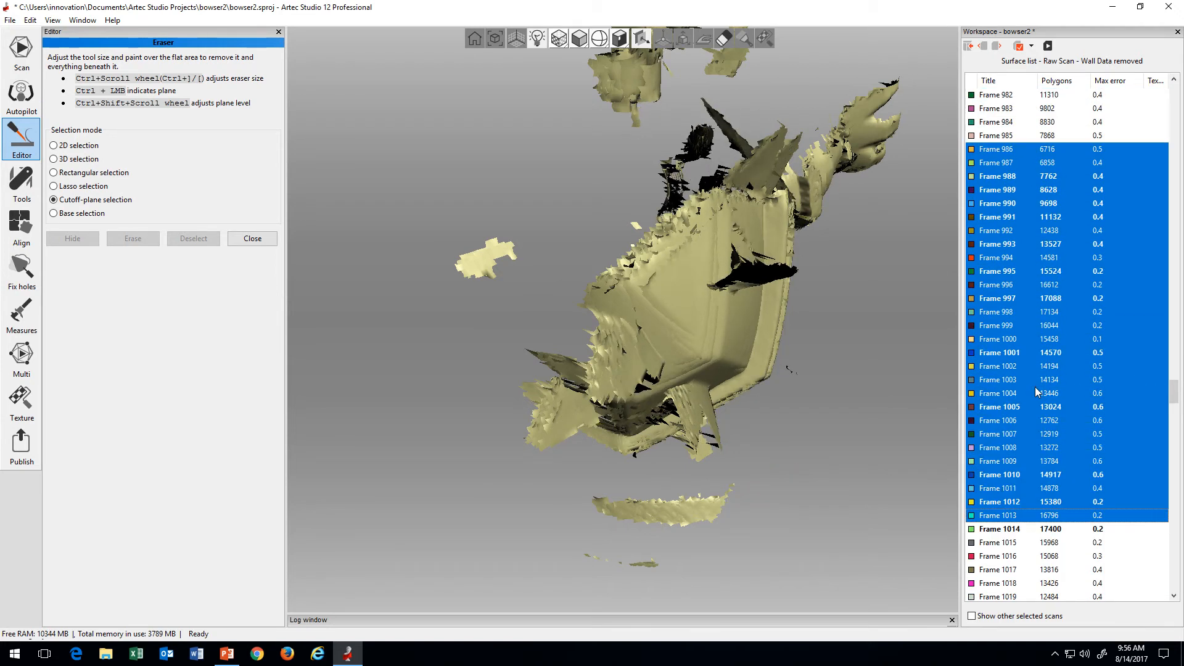
left_click(1035, 390, "shift")
scroll(1037, 390, "up", 3)
left_click(1037, 393, "shift")
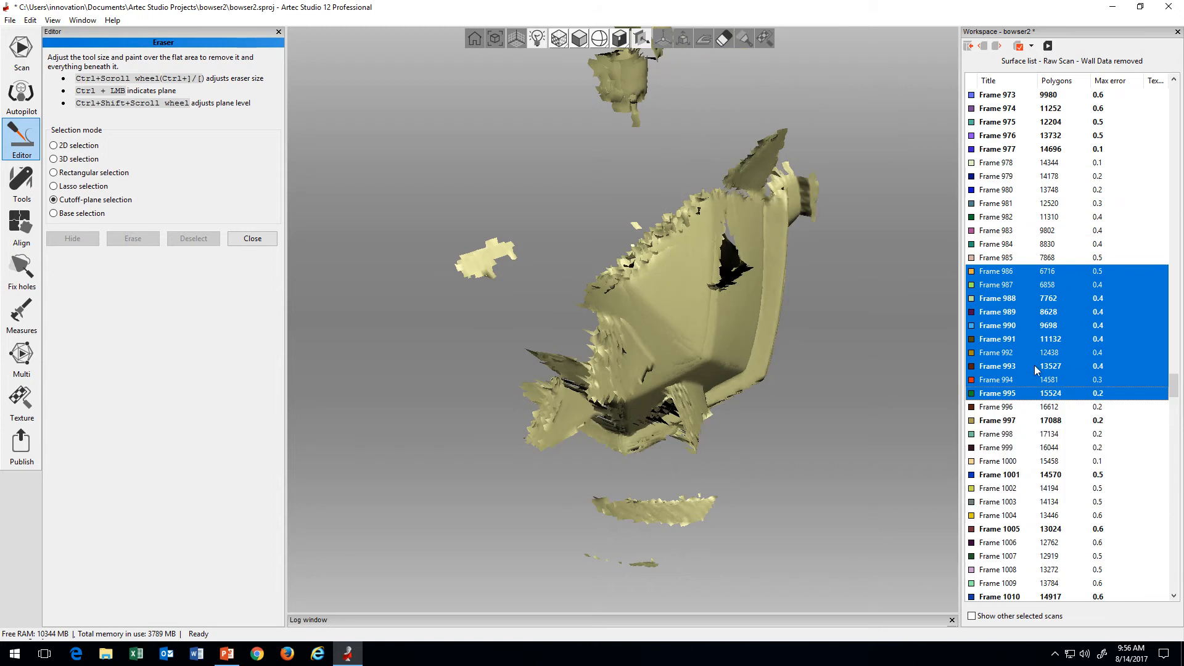
left_click(1028, 339, "shift")
left_click(1028, 325, "shift")
left_click(1029, 312, "shift")
left_click(1026, 299, "shift")
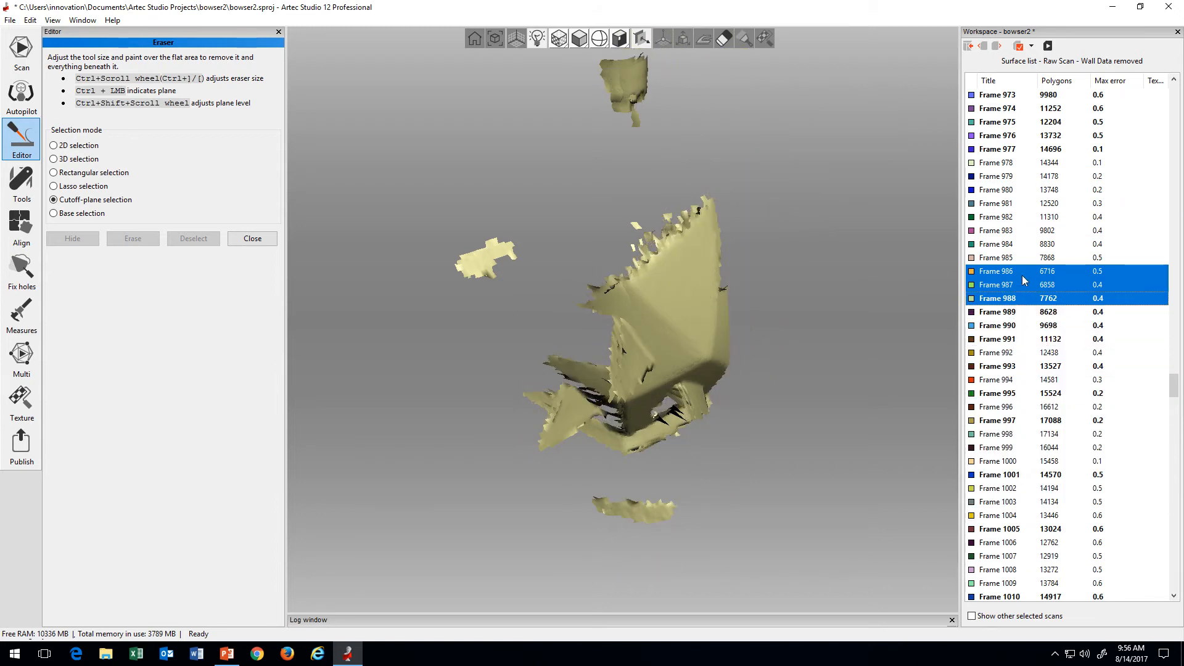
Step: Restart the displayed range at Frame 983, extend it to Frame 994 and examine the shell from the side
left_click(1009, 236)
left_click(1010, 258, "shift")
left_click(1012, 291, "shift")
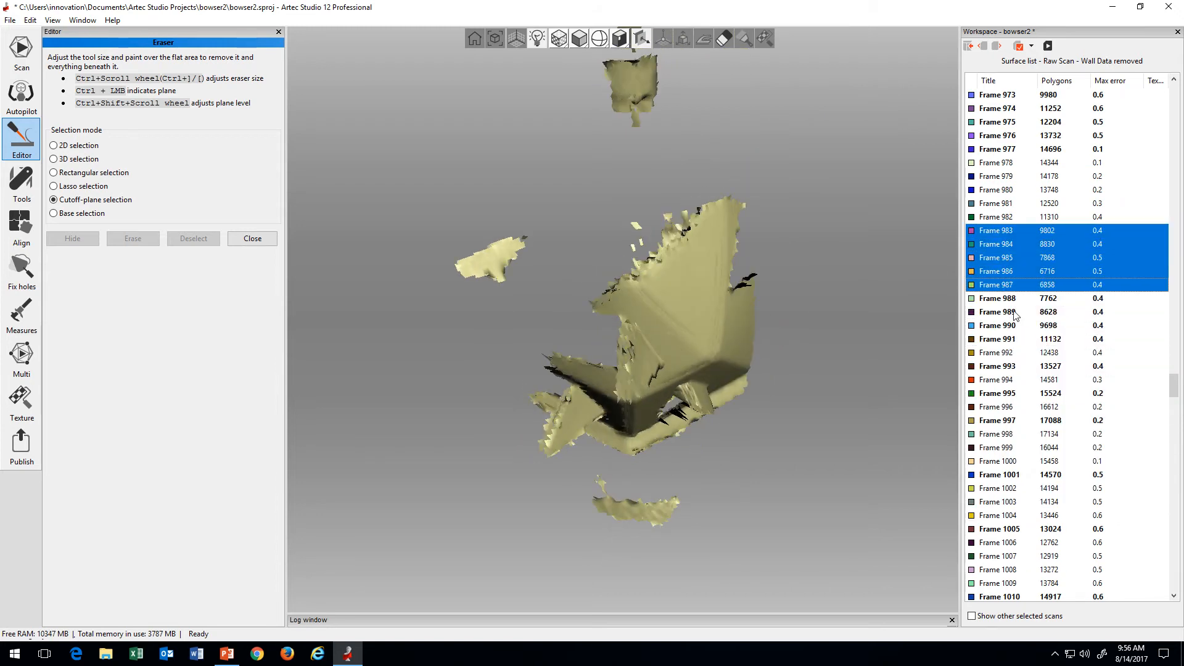
left_click(1019, 326, "shift")
left_click(1028, 366, "shift")
left_click_drag(826, 434, 602, 331)
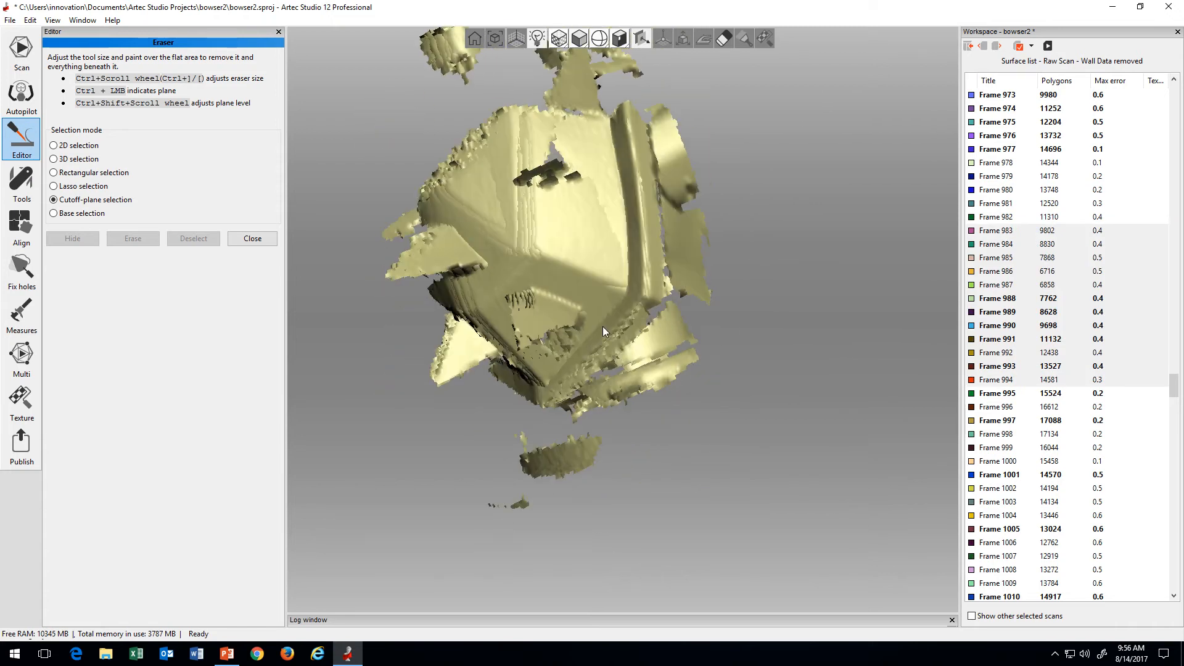
Step: Extend the displayed range to Frame 1002 and step it back to Frame 996 to locate the misaligned surface
left_click(1051, 416, "shift")
left_click(1049, 447, "shift")
left_click(1044, 499, "shift")
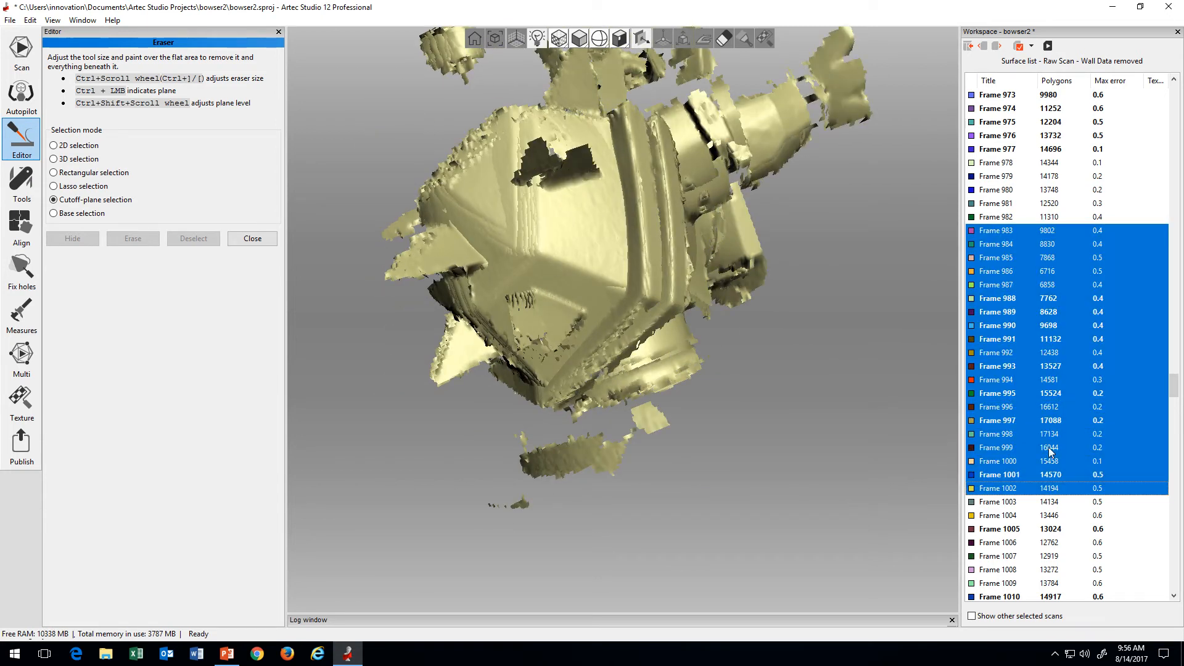
left_click(1049, 448, "shift")
left_click(1052, 431, "shift")
left_click(1051, 407, "shift")
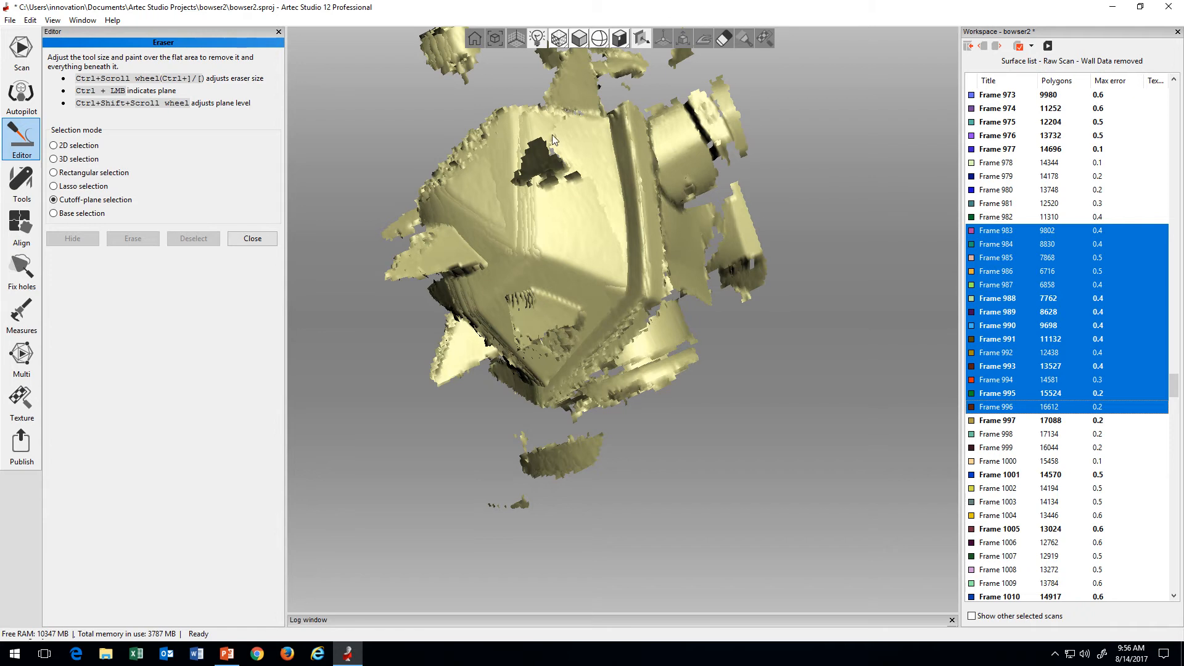
Step: Add Frames 997, 998 and 999 one at a time and return to Frame 996 to compare the shell surfaces
left_click(998, 422, "shift")
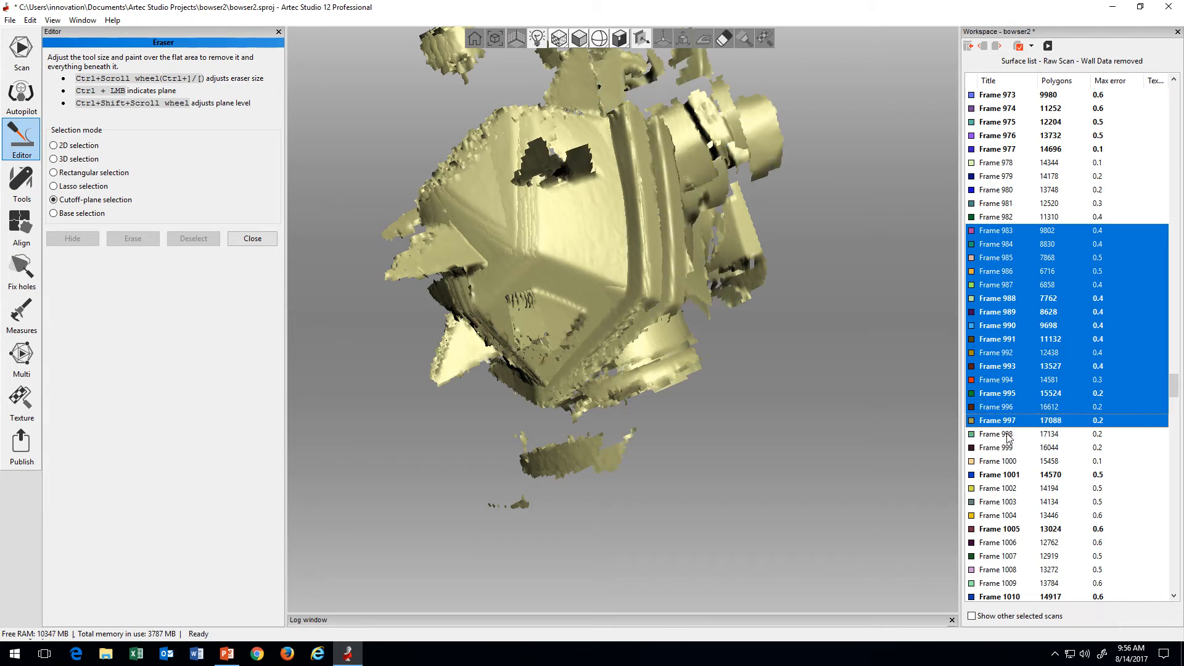
left_click(1007, 435, "shift")
left_click(1006, 448, "shift")
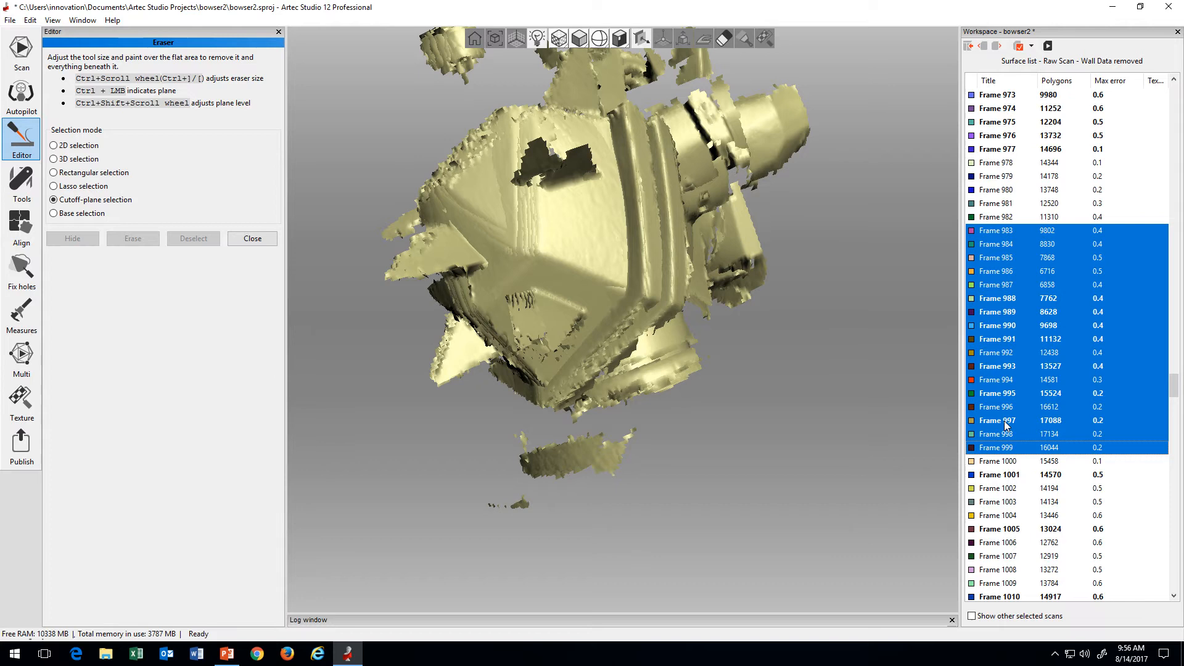
left_click(1005, 424, "shift")
left_click(1005, 409, "shift")
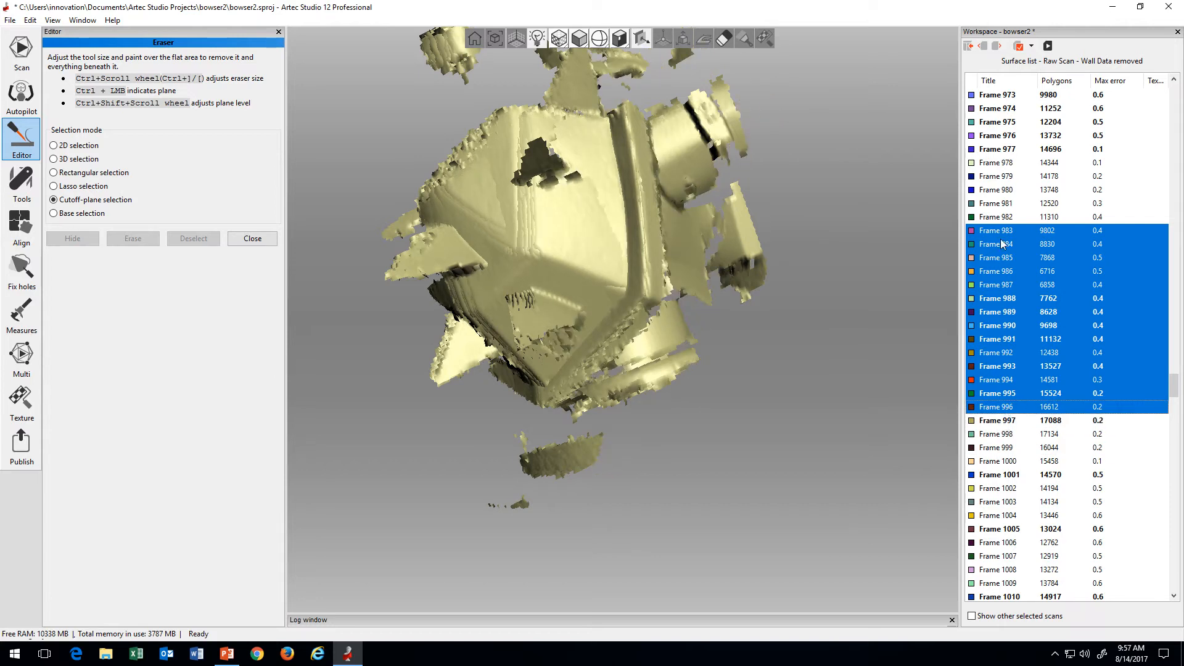
Step: Start a range at Frame 997 and extend it back to Frame 992 to check their alignment
left_click(1014, 422)
left_click(1016, 390, "shift")
left_click(1020, 361, "shift")
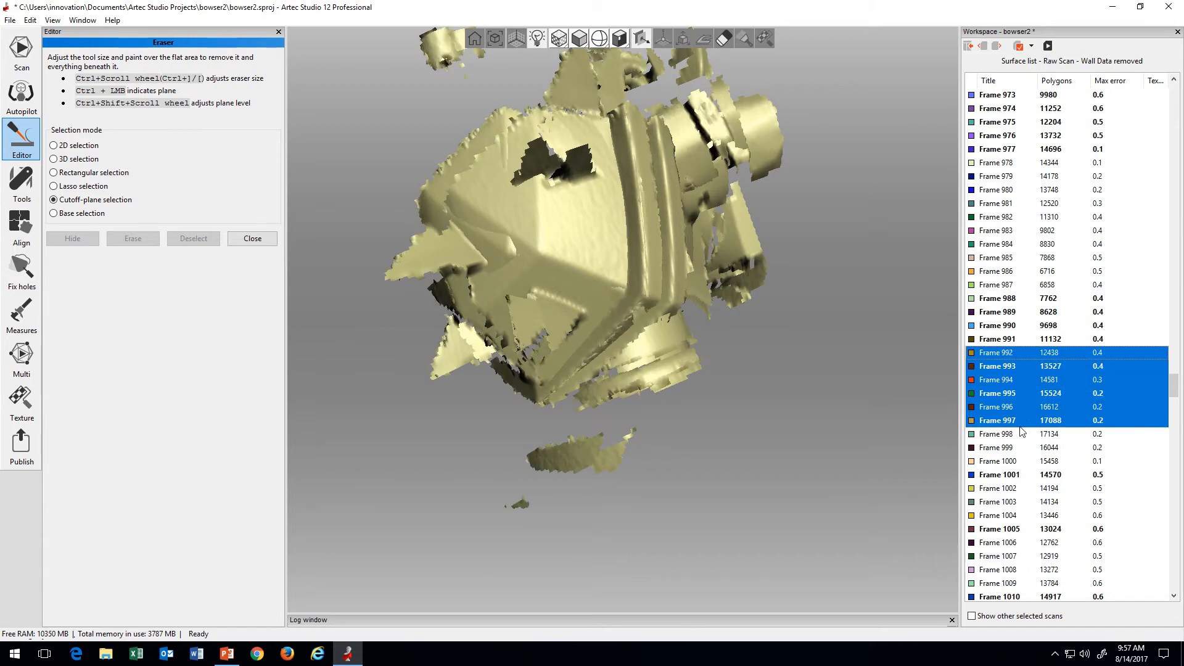
left_click(1017, 421)
Step: Restart the selection at Frame 996 and extend it back to Frame 983
left_click(1014, 407)
left_click(1018, 379, "shift")
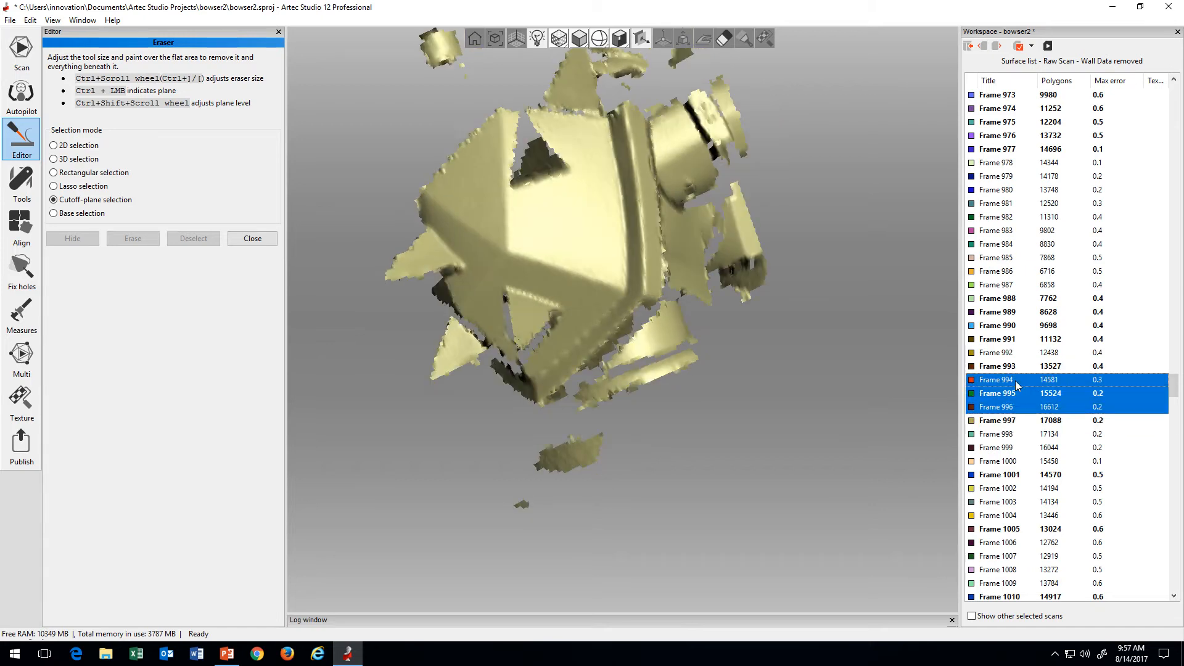
left_click(1022, 339, "shift")
left_click(1027, 285, "shift")
left_click(1028, 258, "shift")
left_click(1028, 240, "shift")
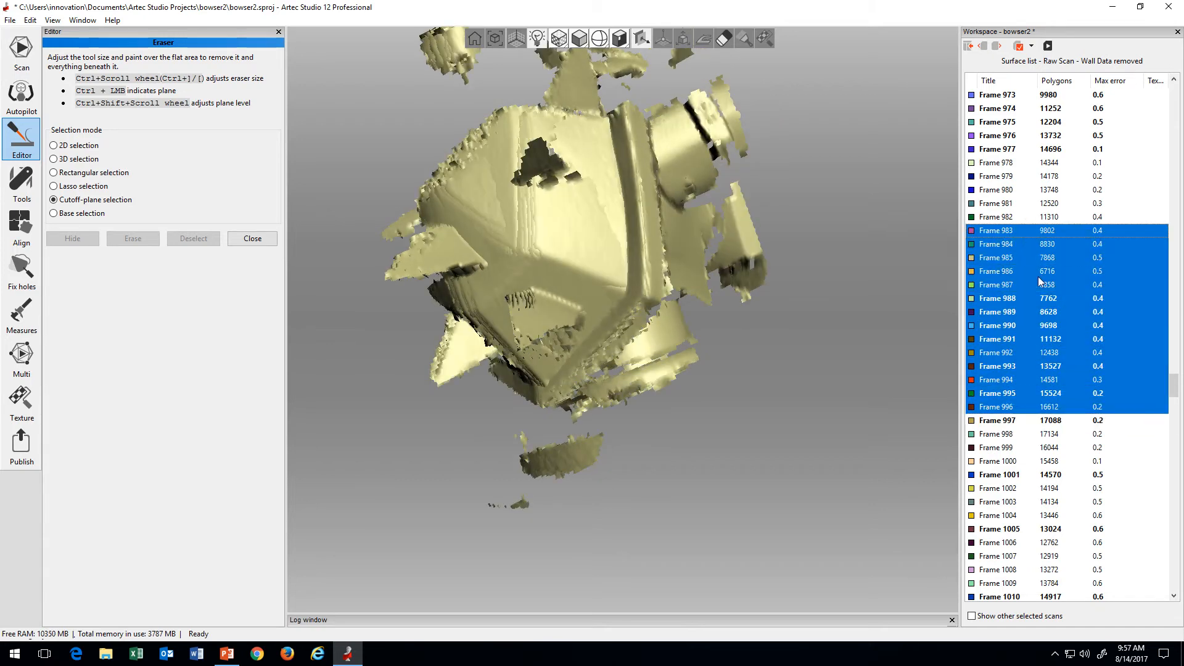
Step: Extend the selection back to Frame 959, move Frames 959 to 996 to a new scan, and return to the scan list
scroll(1029, 243, "up", 3)
left_click(1013, 327, "shift")
scroll(1013, 333, "up", 3)
left_click(1012, 330, "shift")
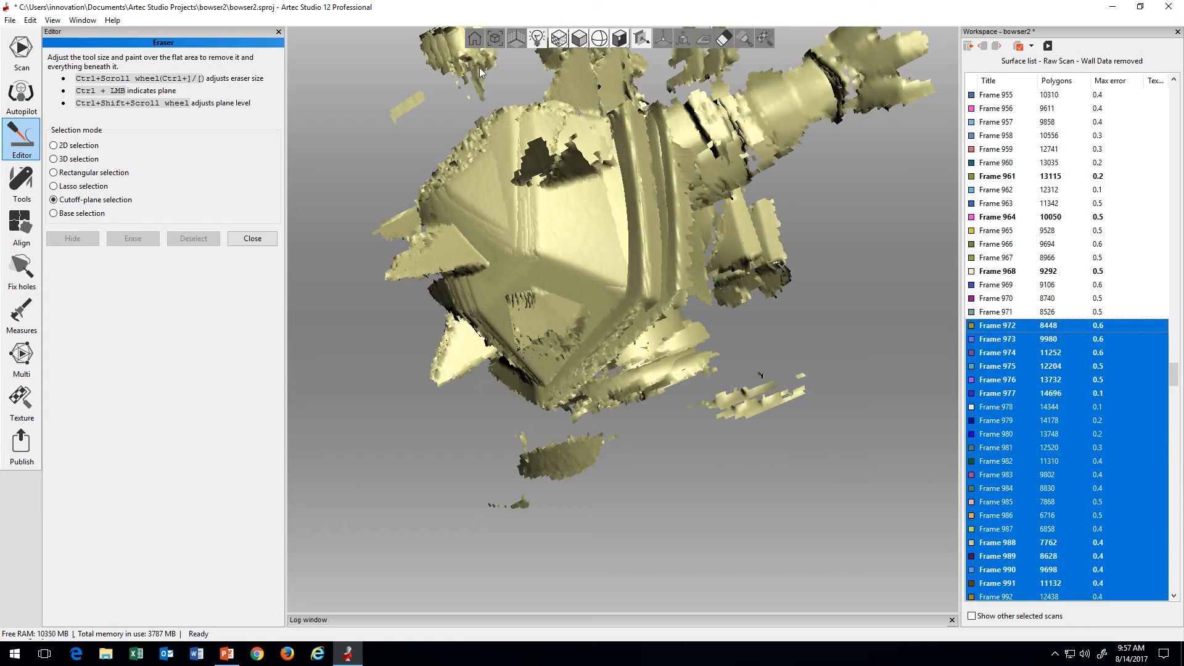
left_click(1019, 314, "shift")
scroll(1011, 314, "up", 3)
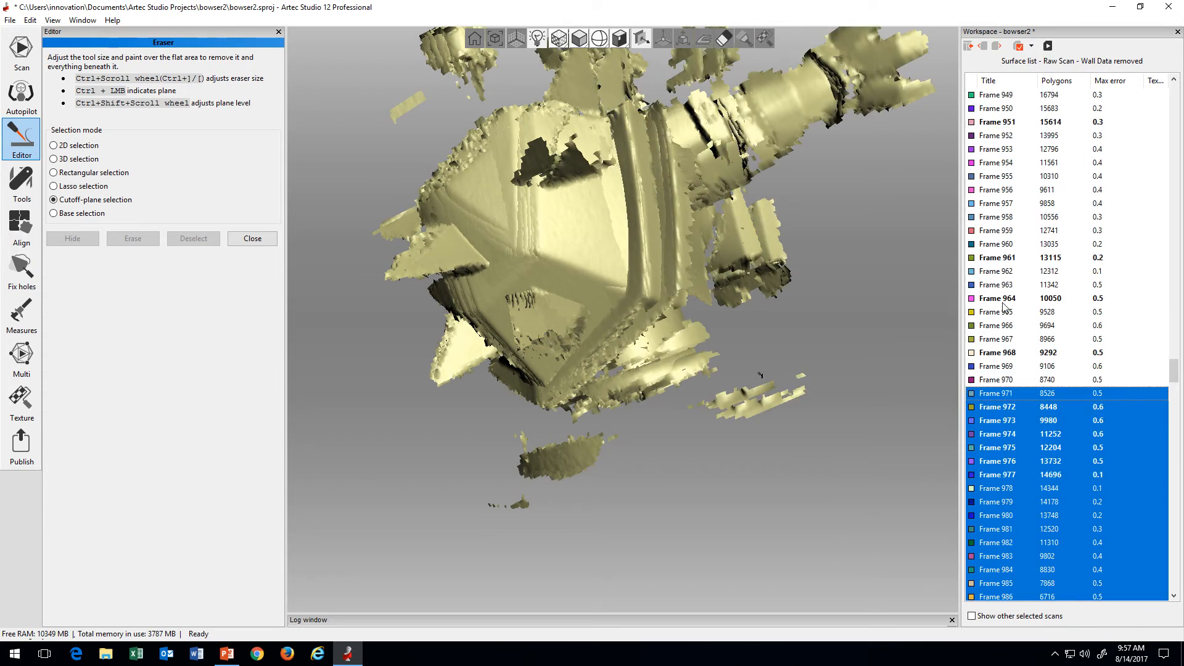
left_click(1004, 317, "shift")
scroll(1001, 316, "up", 2)
left_click(1001, 316, "shift")
scroll(1002, 318, "down", 2)
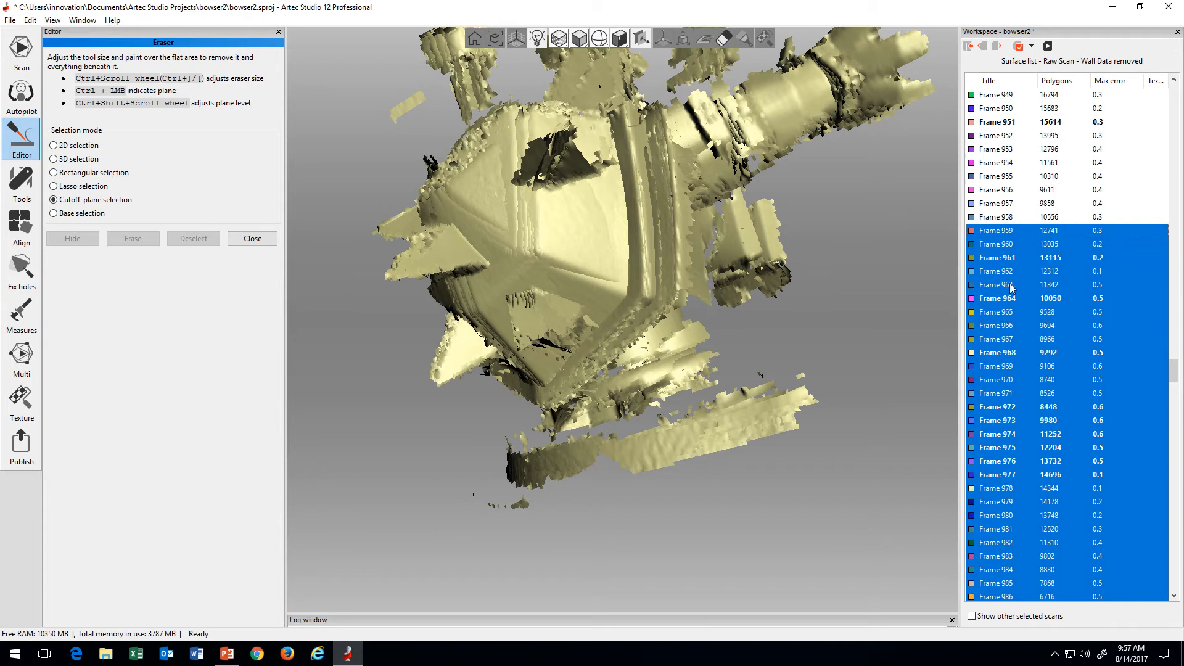
right_click(1025, 308)
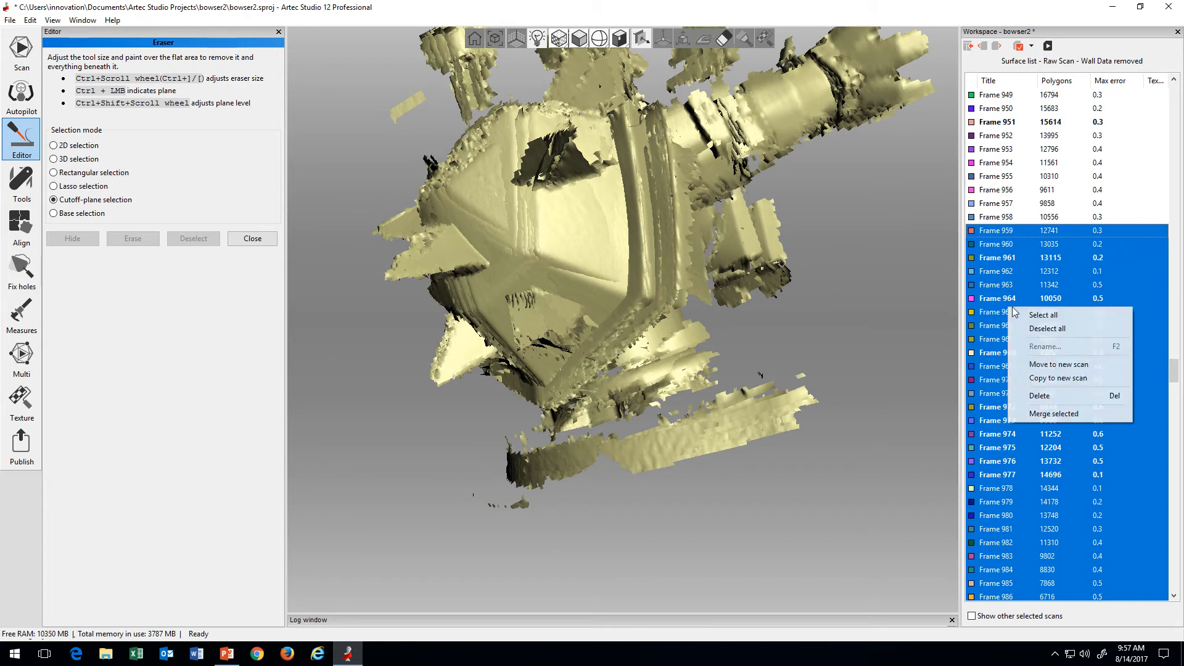
left_click(1058, 365)
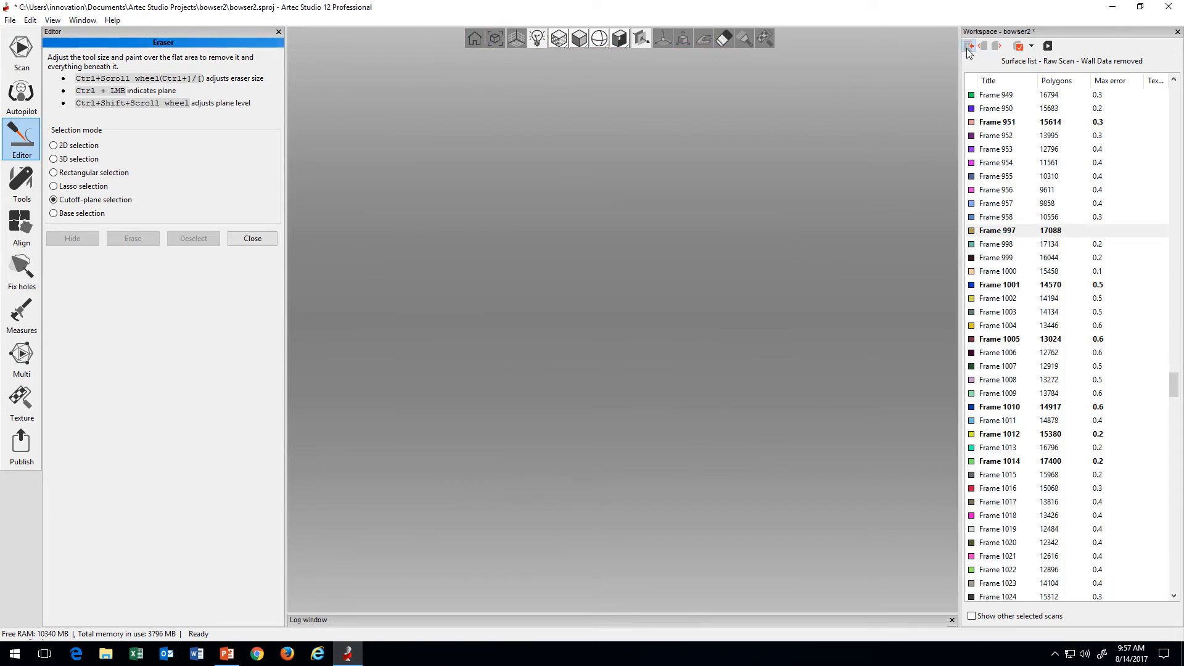
left_click(966, 47)
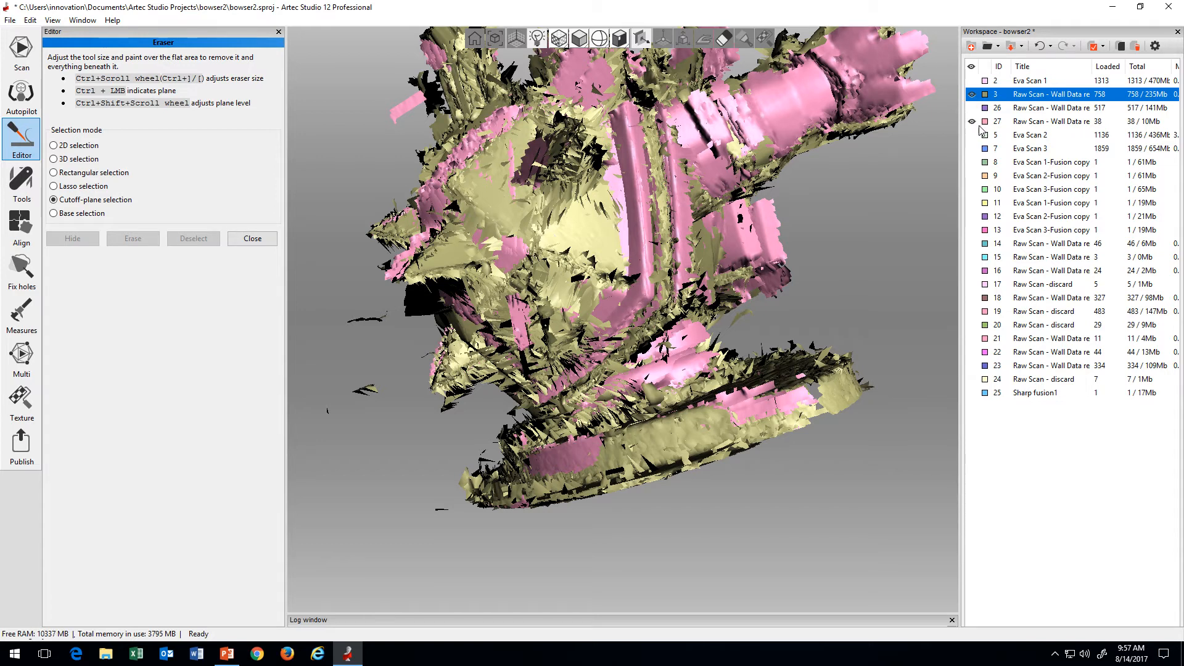
Step: Rename the newly split 38-frame scan (ID 27) as "Raw Scan - discard"
left_click(1041, 123)
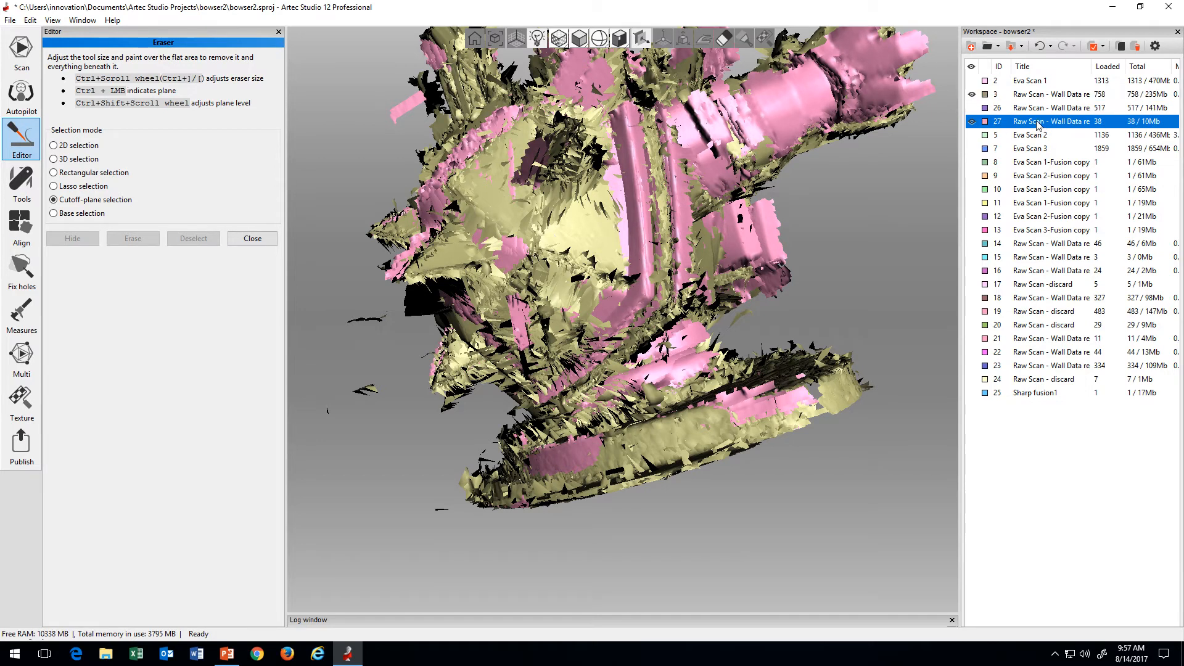
right_click(1048, 124)
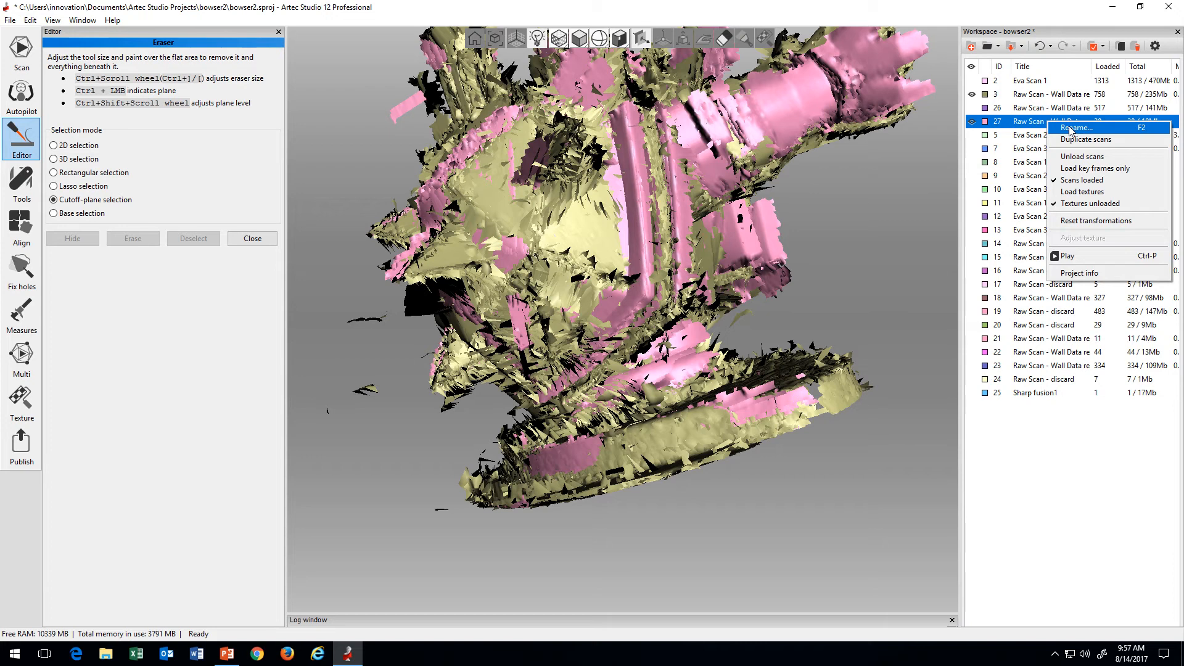
left_click(1070, 128)
left_click_drag(615, 319, 542, 322)
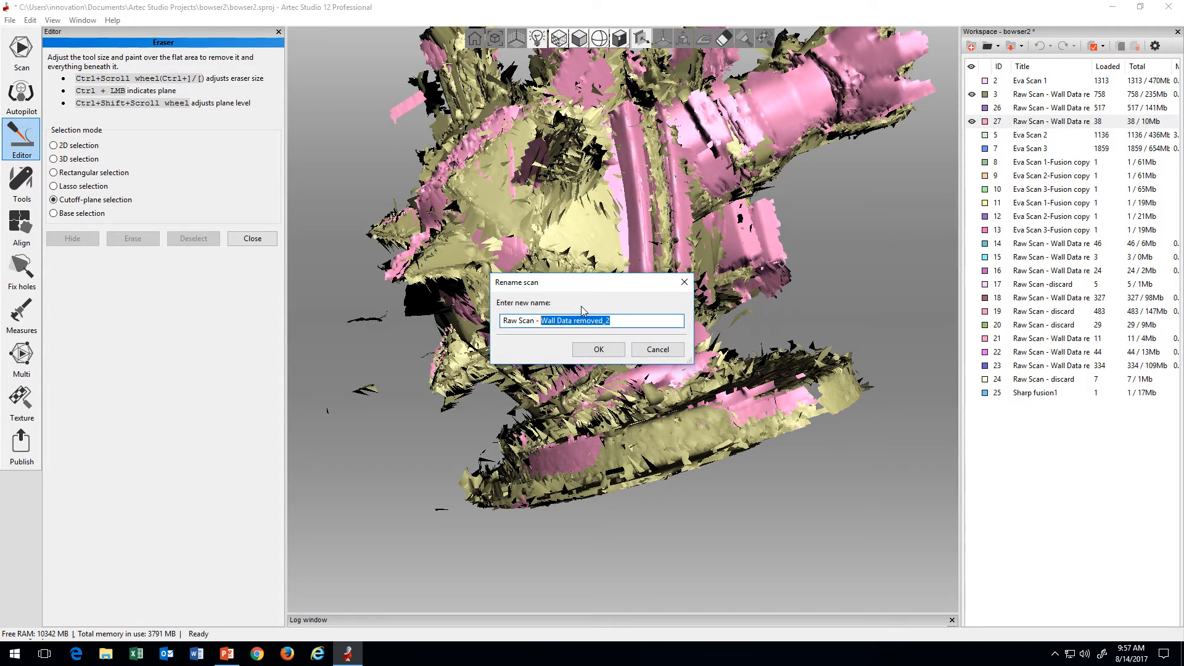
type("discard")
key("Return")
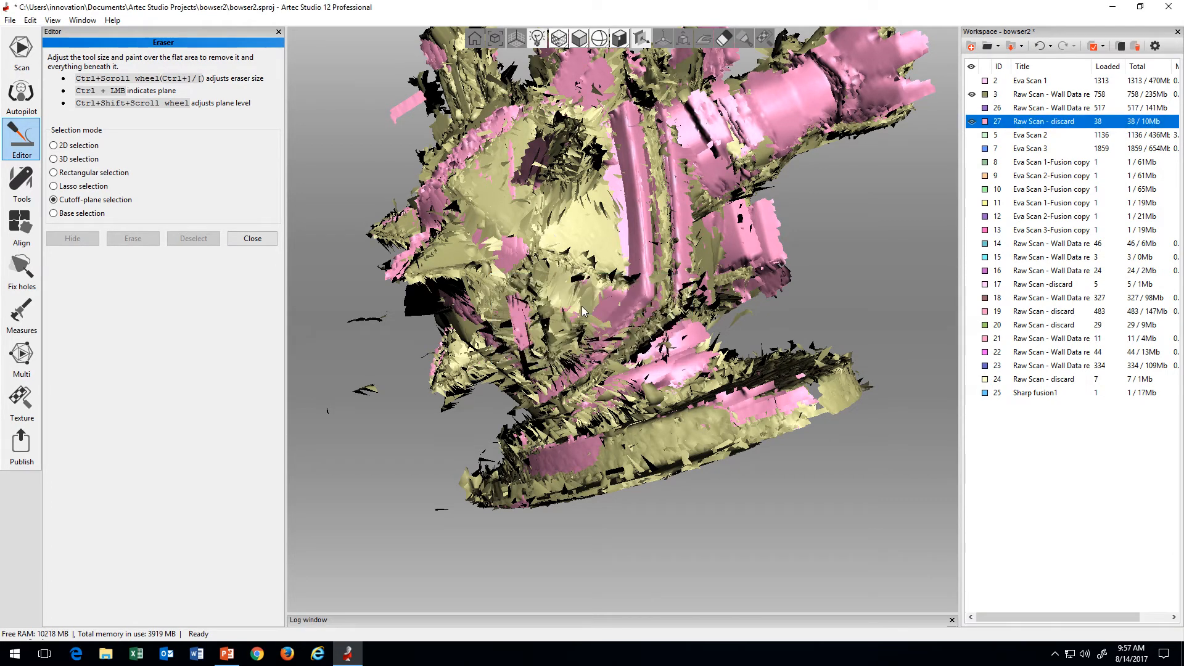
Step: Toggle the visibility of discard scan 27 repeatedly to compare it with scan 3, and leave it hidden
left_click(972, 122)
left_click(971, 122)
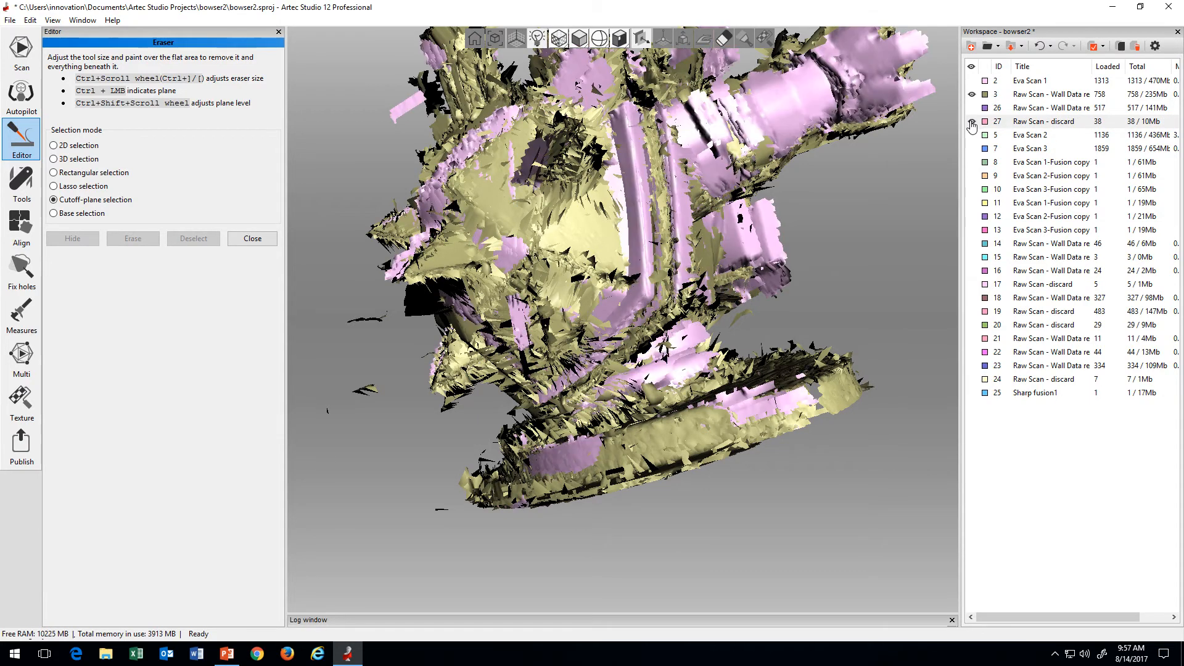
left_click(972, 123)
left_click(972, 123)
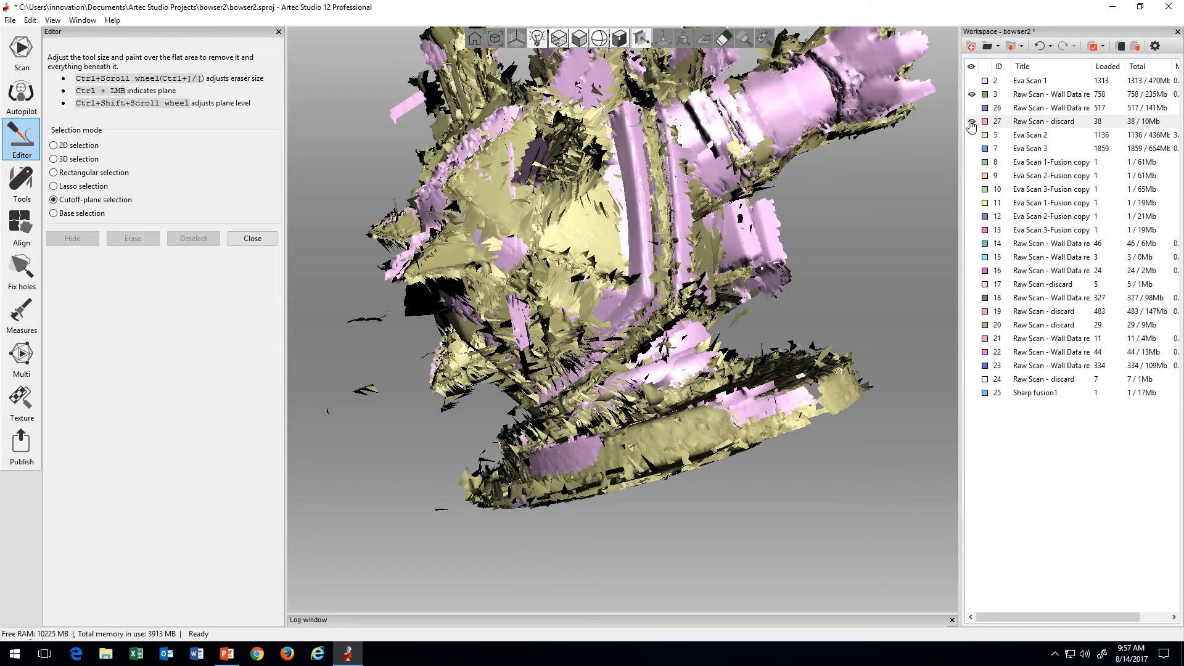
left_click(972, 123)
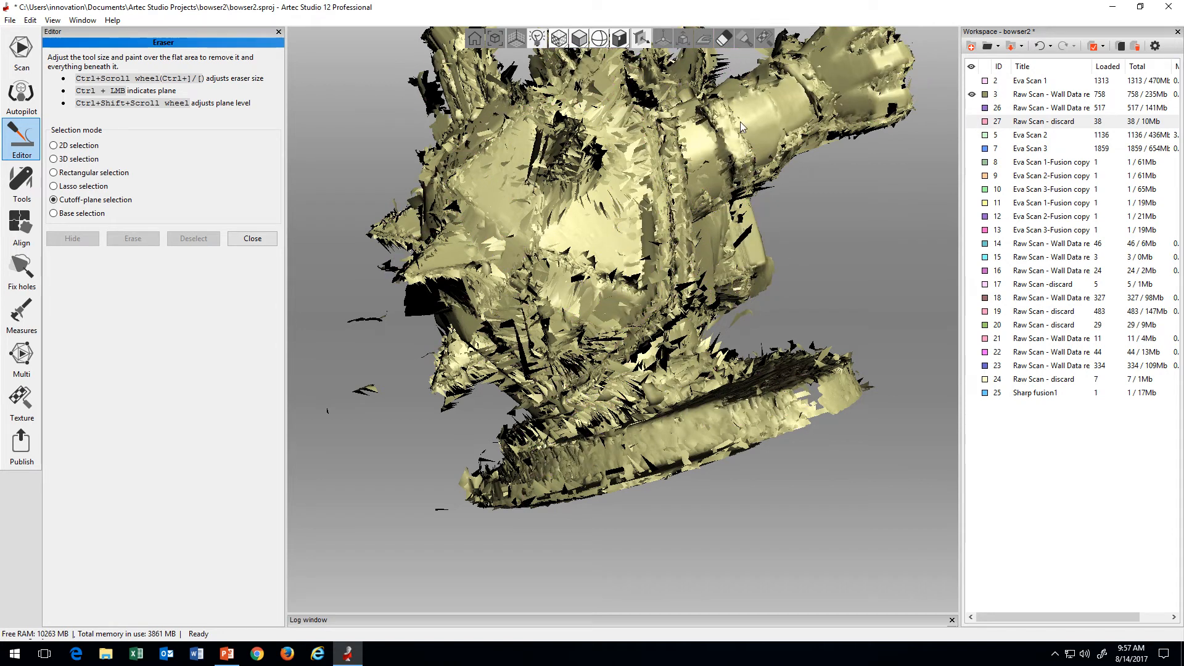
left_click(972, 123)
left_click(973, 123)
Step: Display scan 26 on its own to inspect its surfaces, and switch the view back to scan 3 alone
left_click(971, 108)
left_click(971, 95)
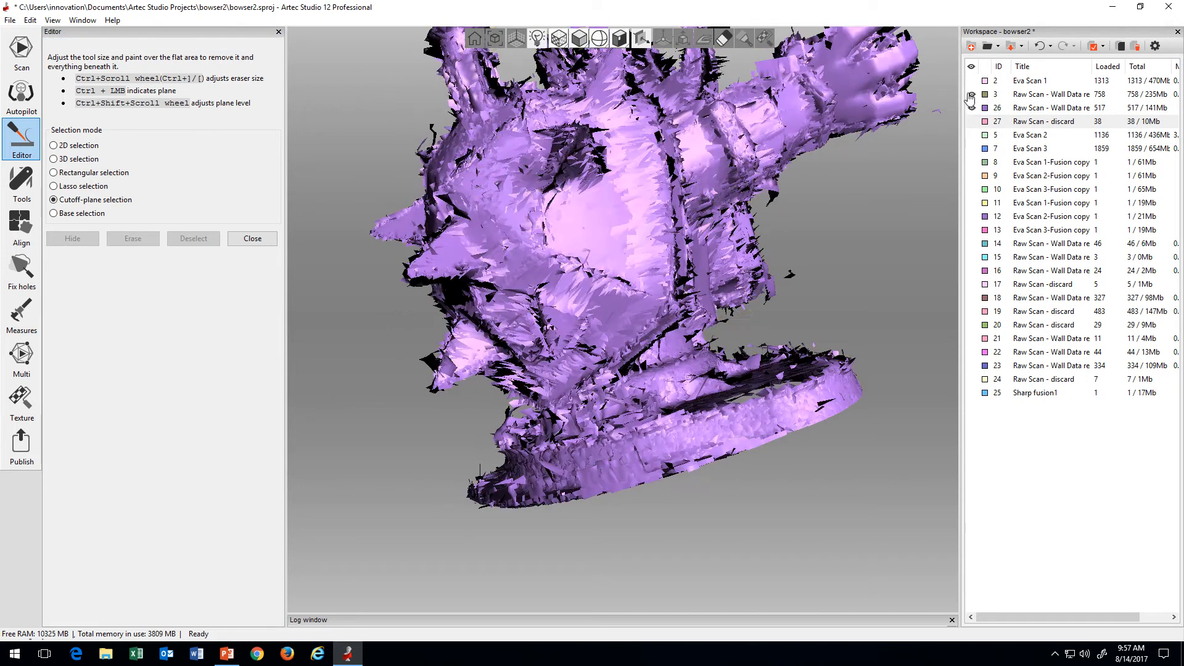
left_click(971, 108)
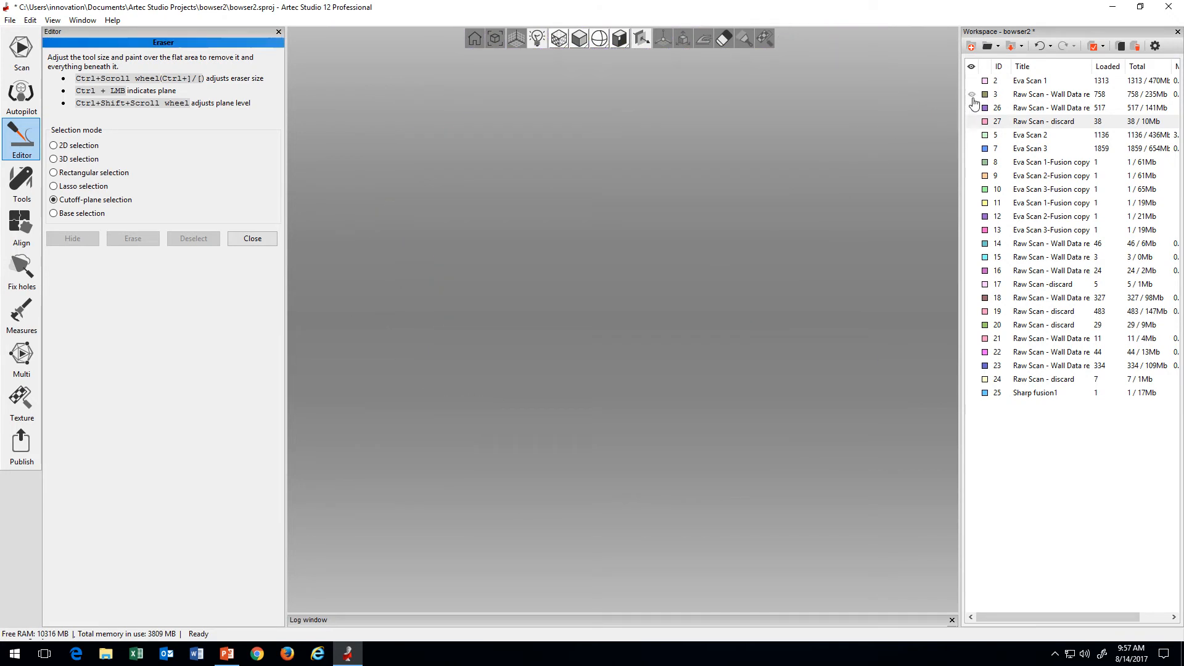
left_click(971, 94)
Step: Preview Frame 949 and browse the earlier frames of scan 3, and return to the scan list to show scan 26 alongside it
double_click(1042, 95)
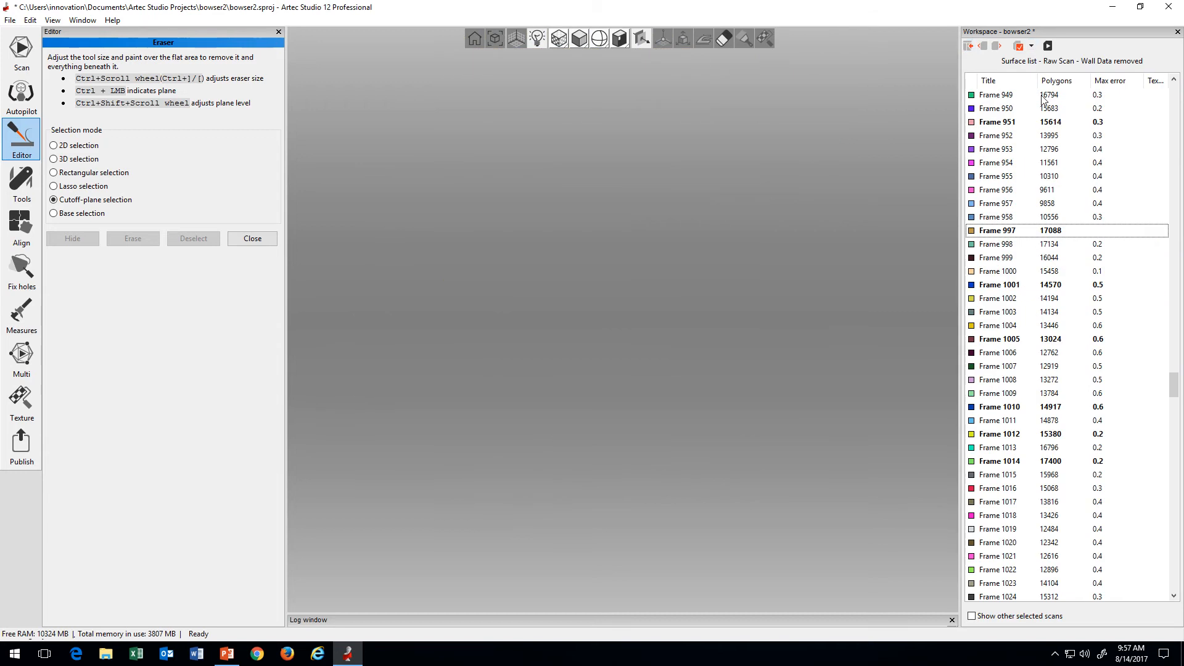
left_click(998, 98)
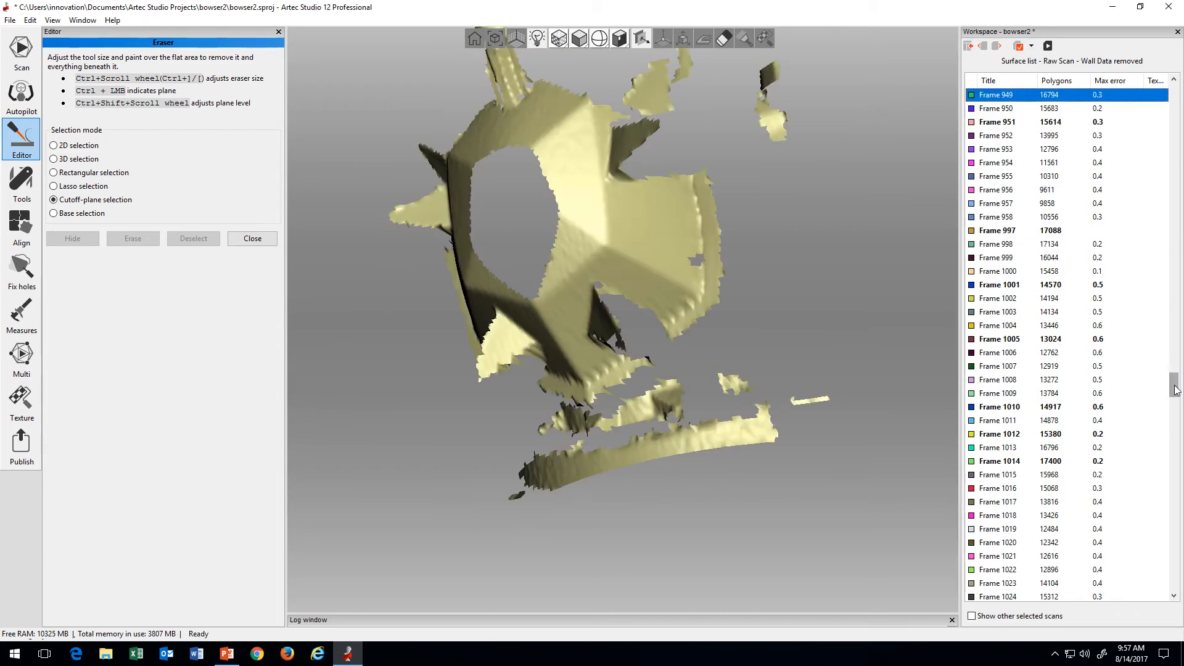
left_click_drag(1174, 390, 1179, 101)
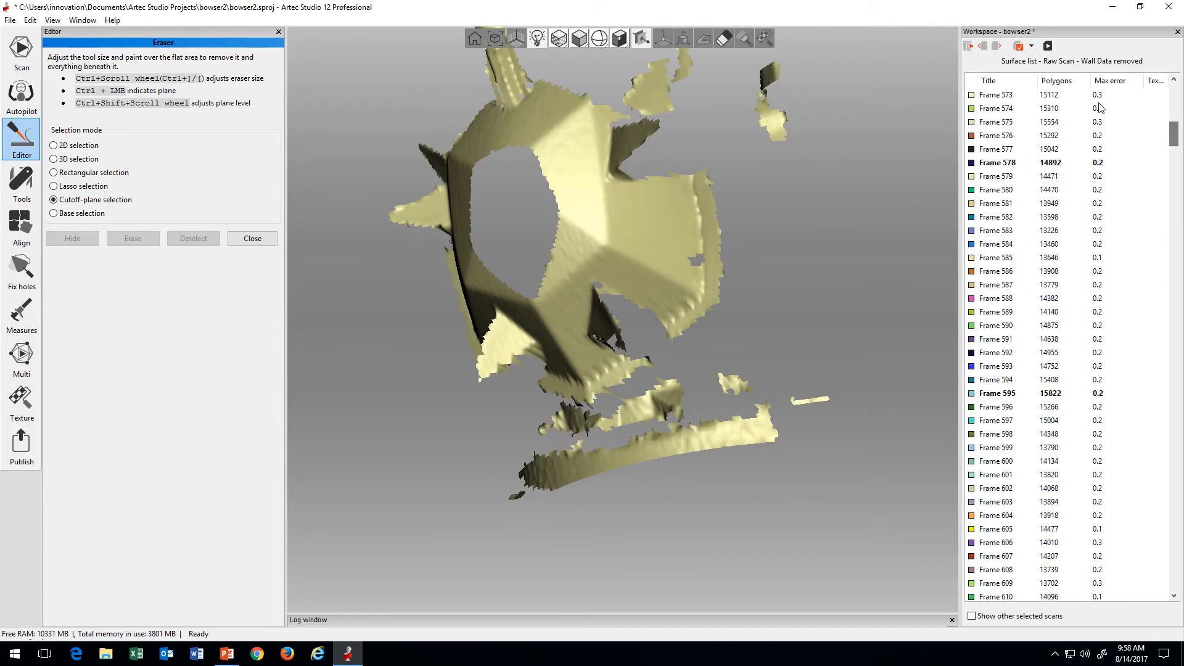
left_click(968, 47)
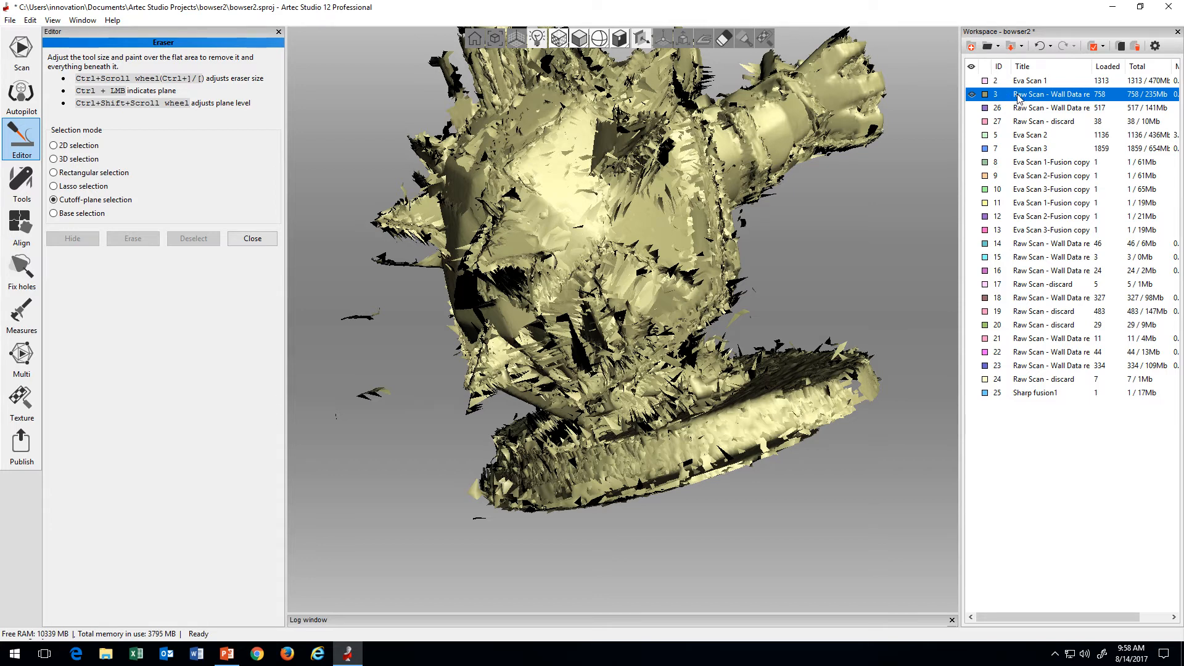
left_click(972, 109)
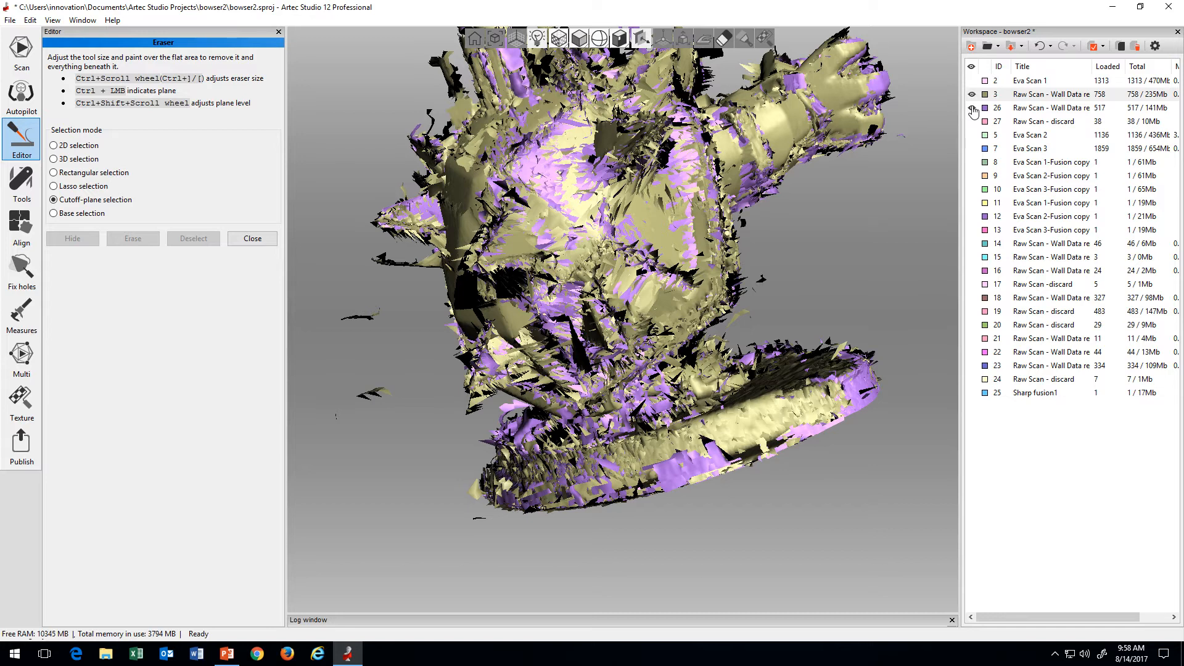
Step: Toggle the visibility of scans 26 and 3 to compare them, and leave both displayed
left_click(973, 109)
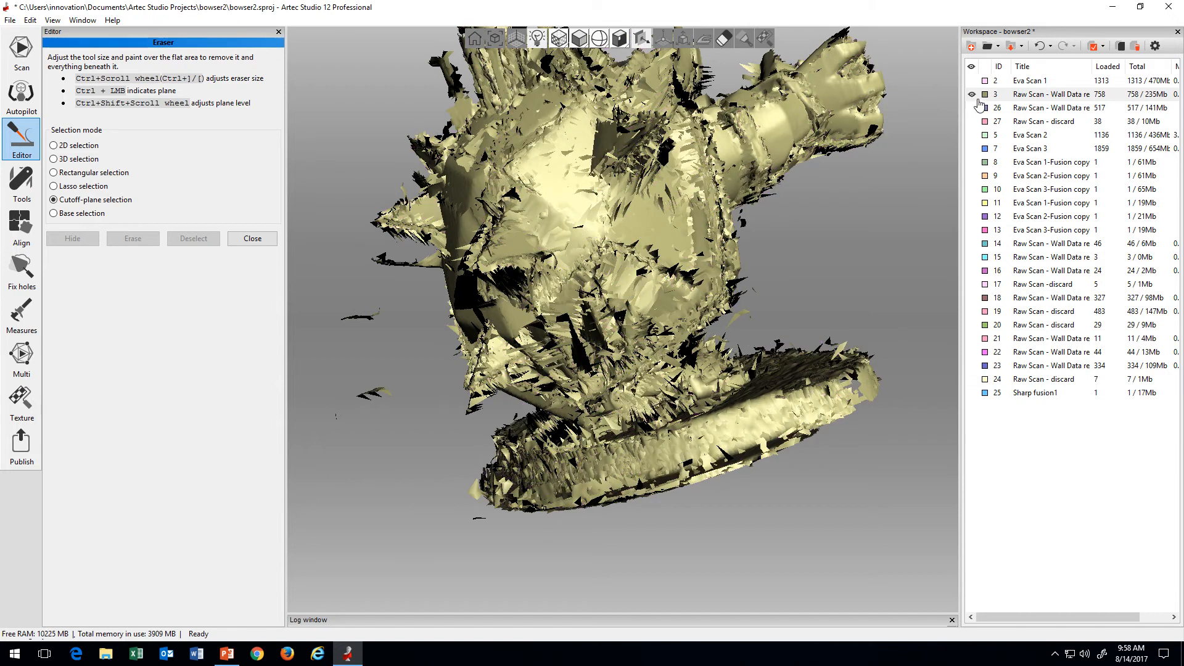
left_click(972, 96)
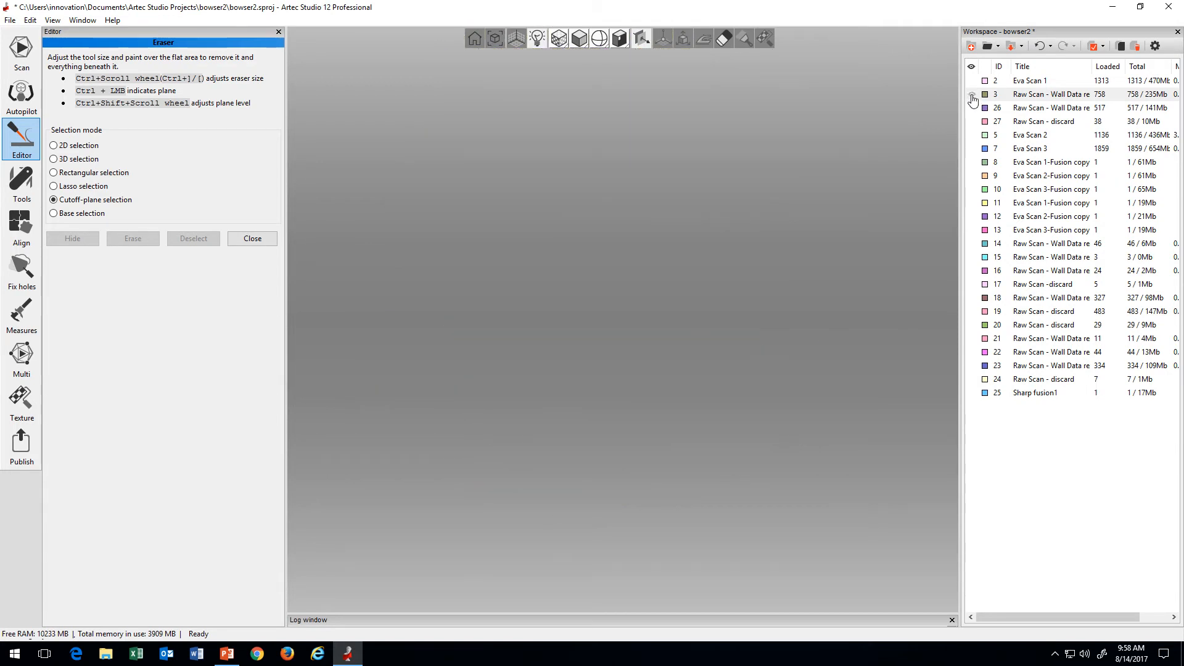
left_click(972, 95)
left_click(972, 110)
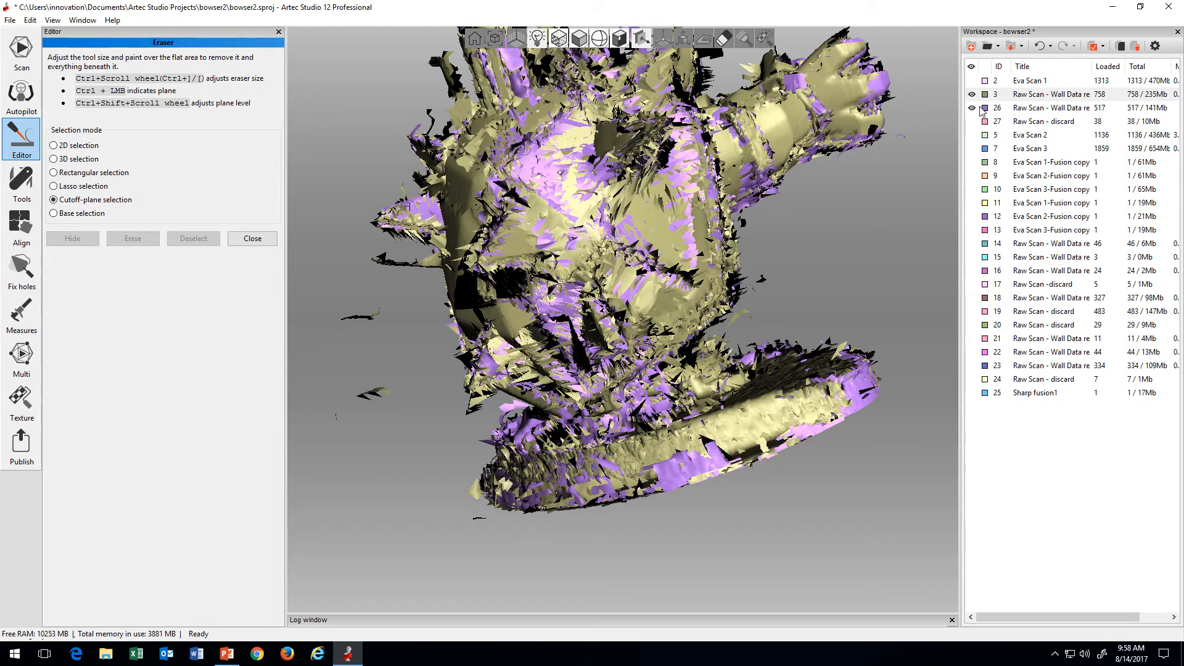
Step: Open scan 3's frame list, preview Frame 575, and display the range of frames running through the last one, Frame 1312
double_click(1027, 96)
left_click(999, 122)
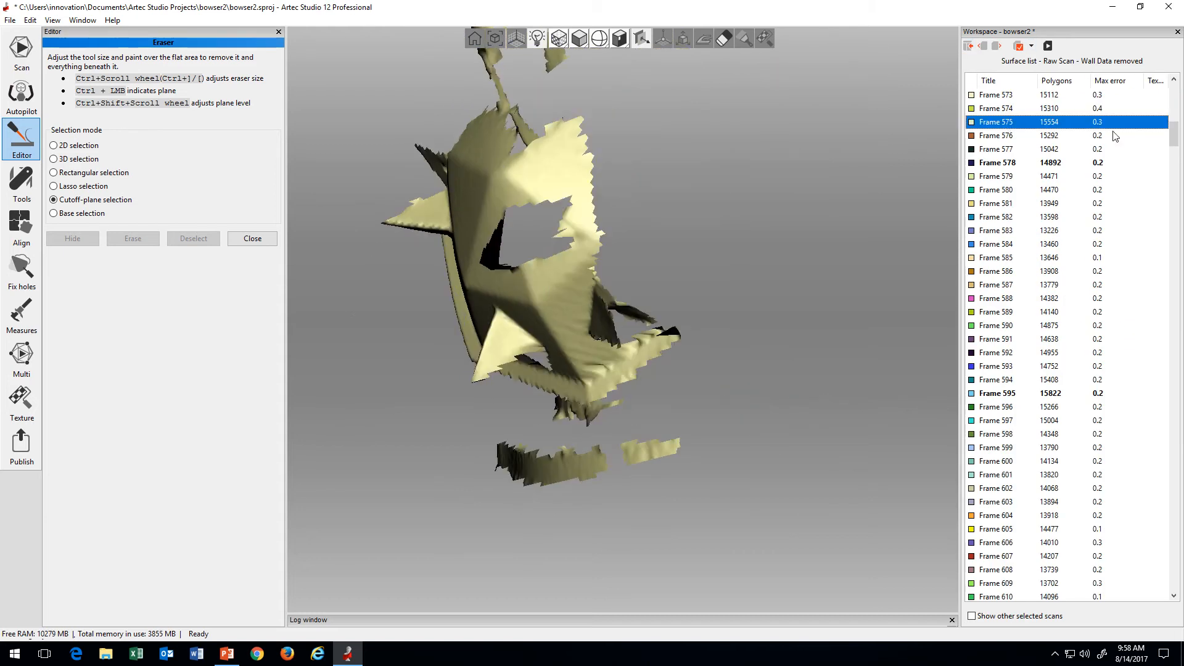
left_click_drag(1173, 136, 1178, 589)
left_click(1066, 97)
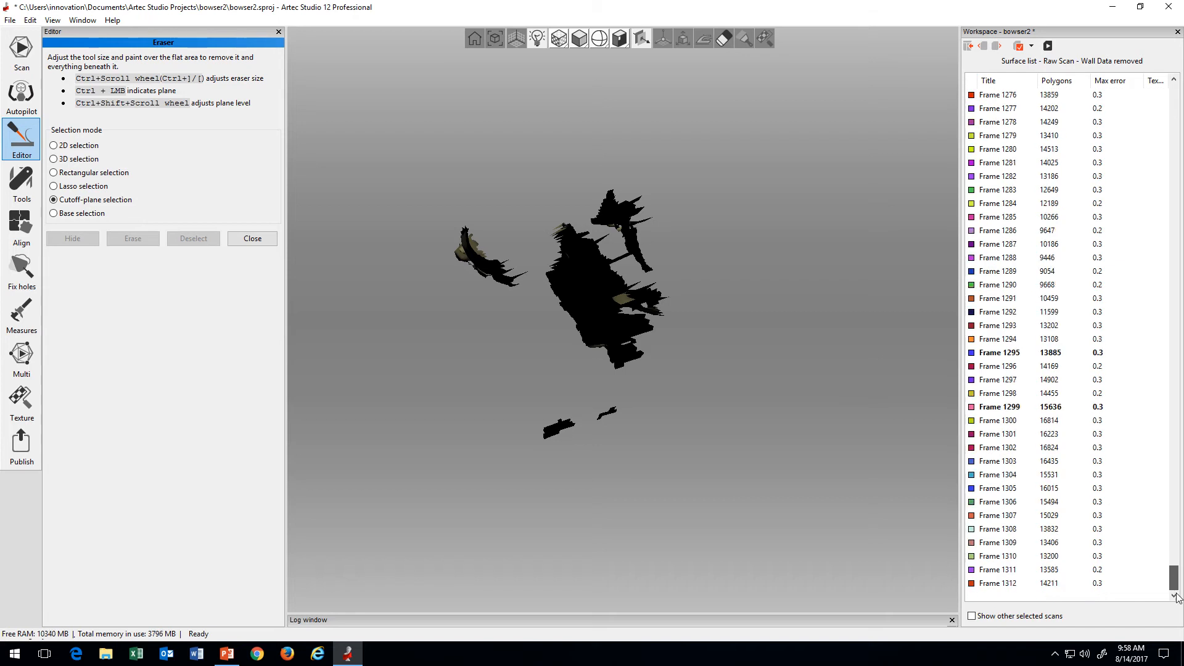
left_click(1033, 582, "shift")
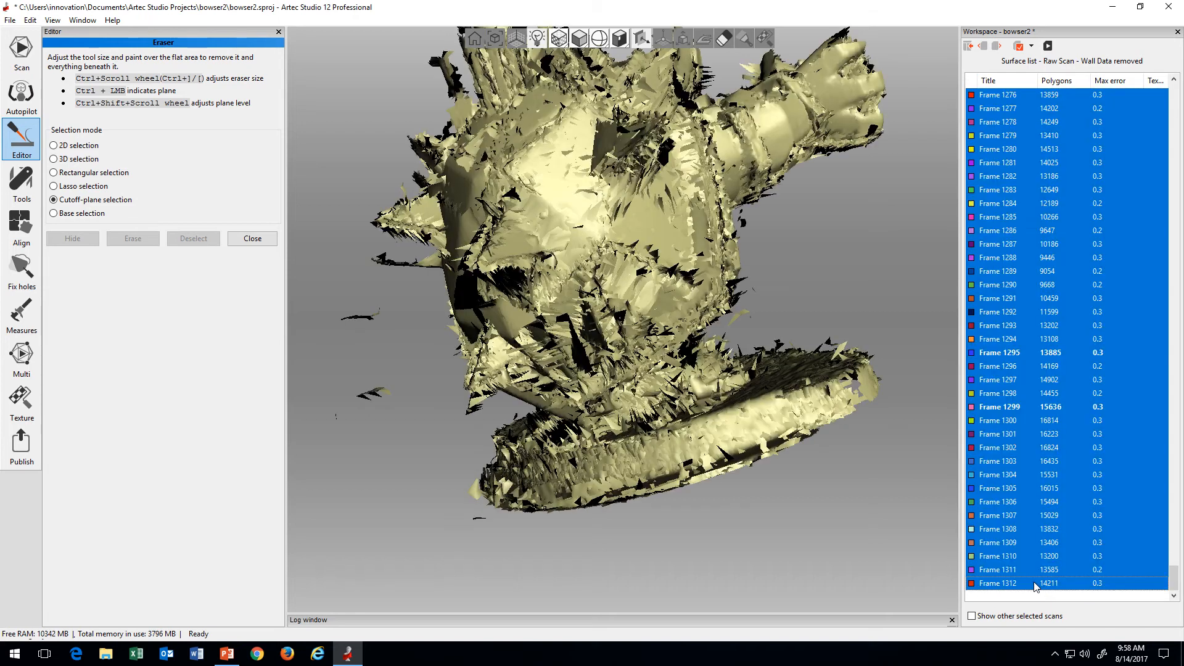
Step: Shorten the displayed frame range of scan 3 in stages back to Frame 1189, checking the surfaces for misalignment
left_click(1015, 432, "shift")
scroll(1021, 424, "up", 3)
scroll(1030, 434, "down", 3)
scroll(1032, 436, "up", 3)
left_click(1031, 434, "shift")
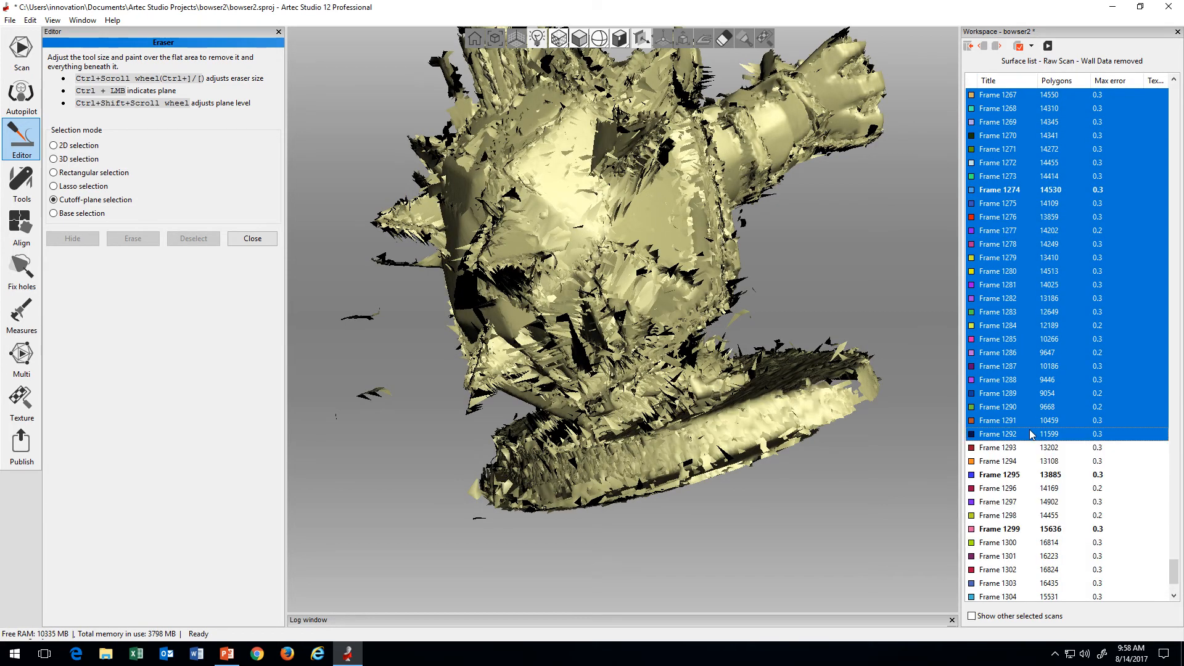
scroll(1030, 433, "up", 3)
left_click(1028, 426, "shift")
scroll(1029, 429, "up", 3)
left_click(1031, 432, "shift")
scroll(1031, 432, "up", 3)
left_click(1033, 431, "shift")
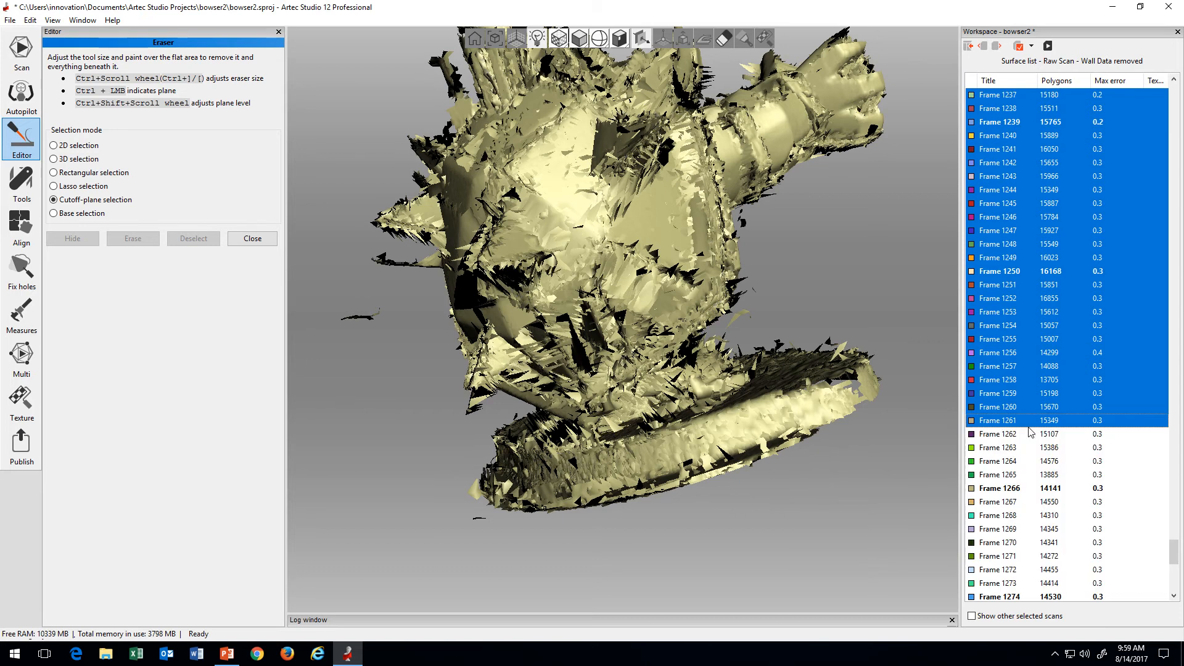
scroll(1034, 429, "up", 3)
left_click(1035, 428, "shift")
scroll(1036, 429, "up", 3)
left_click(1037, 429, "shift")
scroll(1038, 429, "up", 3)
left_click(1040, 429, "shift")
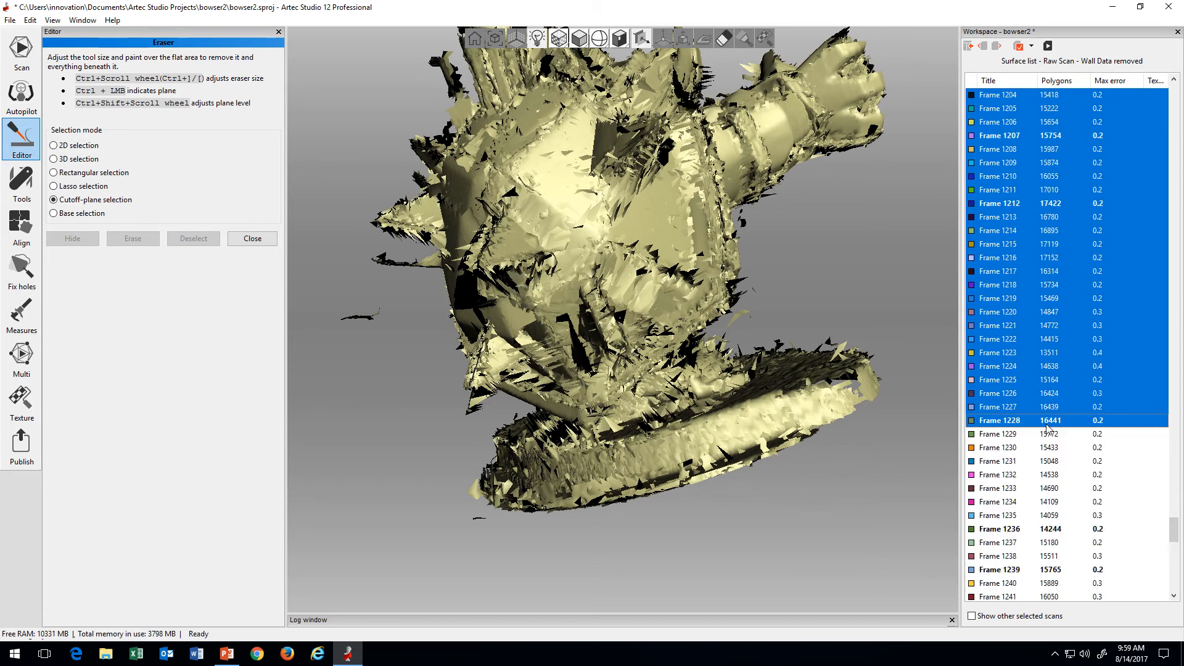
scroll(1043, 428, "up", 4)
left_click(1046, 425, "shift")
scroll(1047, 424, "up", 7)
left_click(1048, 422, "shift")
scroll(1048, 423, "up", 3)
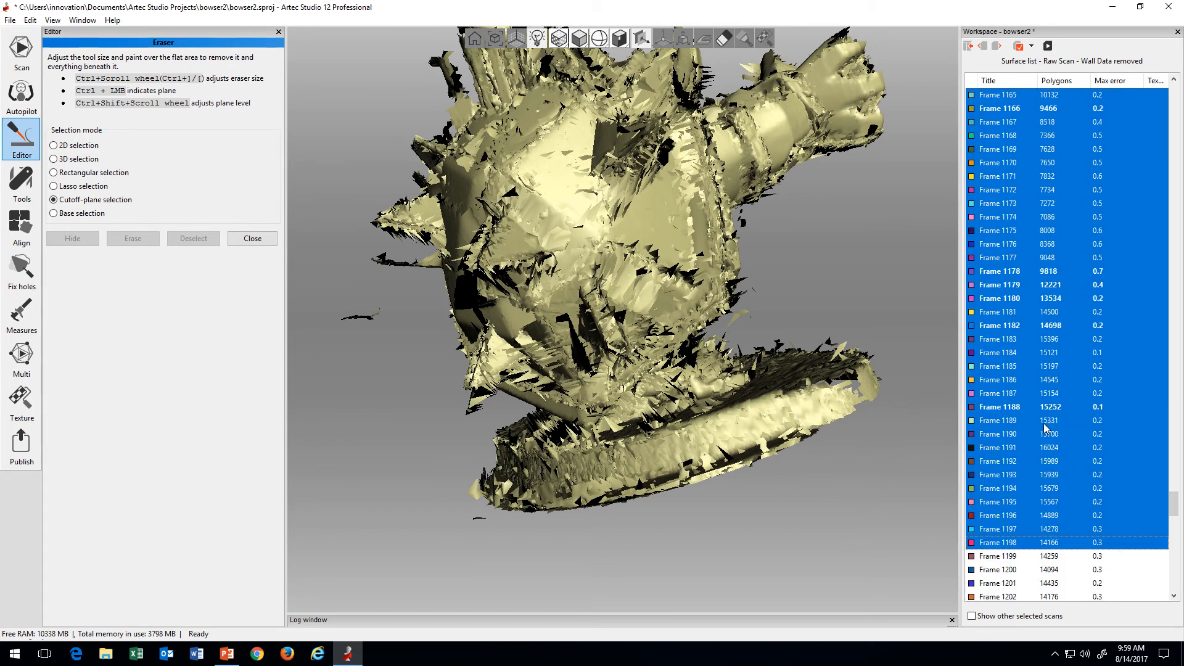
left_click(1048, 422, "shift")
Step: Inspect the model from its other side while reducing the displayed frame range in stages to Frame 1130
left_click_drag(466, 390, 728, 400)
left_click_drag(494, 394, 752, 390)
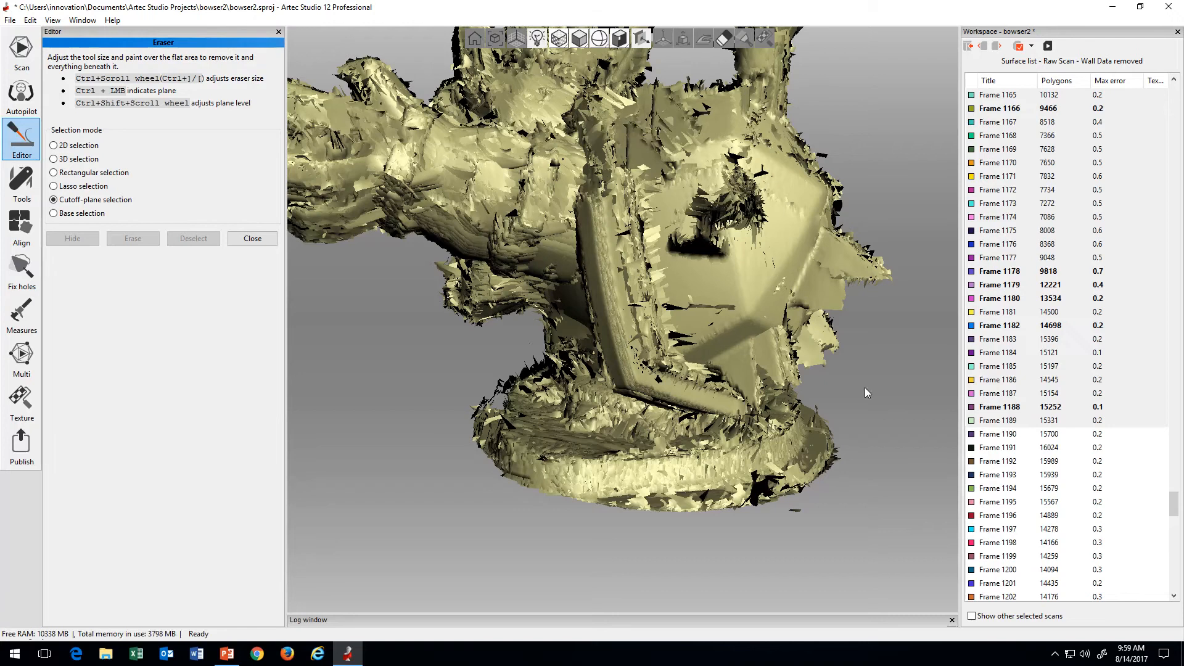
scroll(1038, 432, "up", 2)
left_click(1026, 408, "shift")
scroll(1026, 408, "up", 3)
left_click(1025, 408, "shift")
scroll(1026, 409, "up", 4)
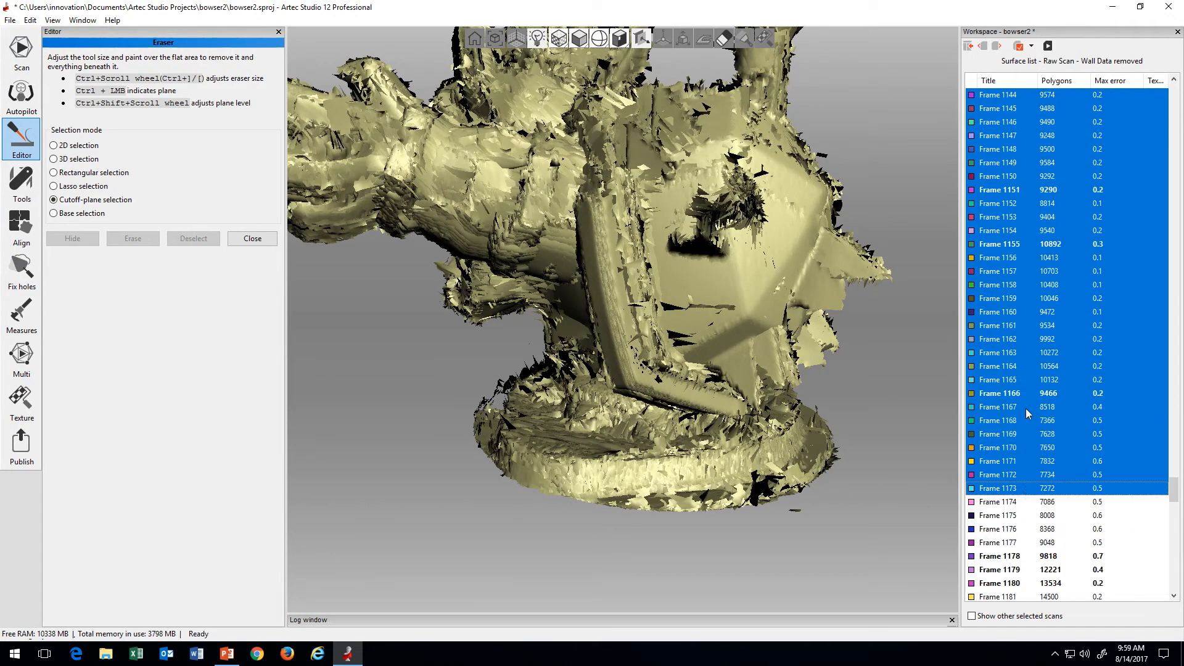
left_click(1026, 409, "shift")
scroll(1032, 414, "up", 5)
left_click(1033, 416, "shift")
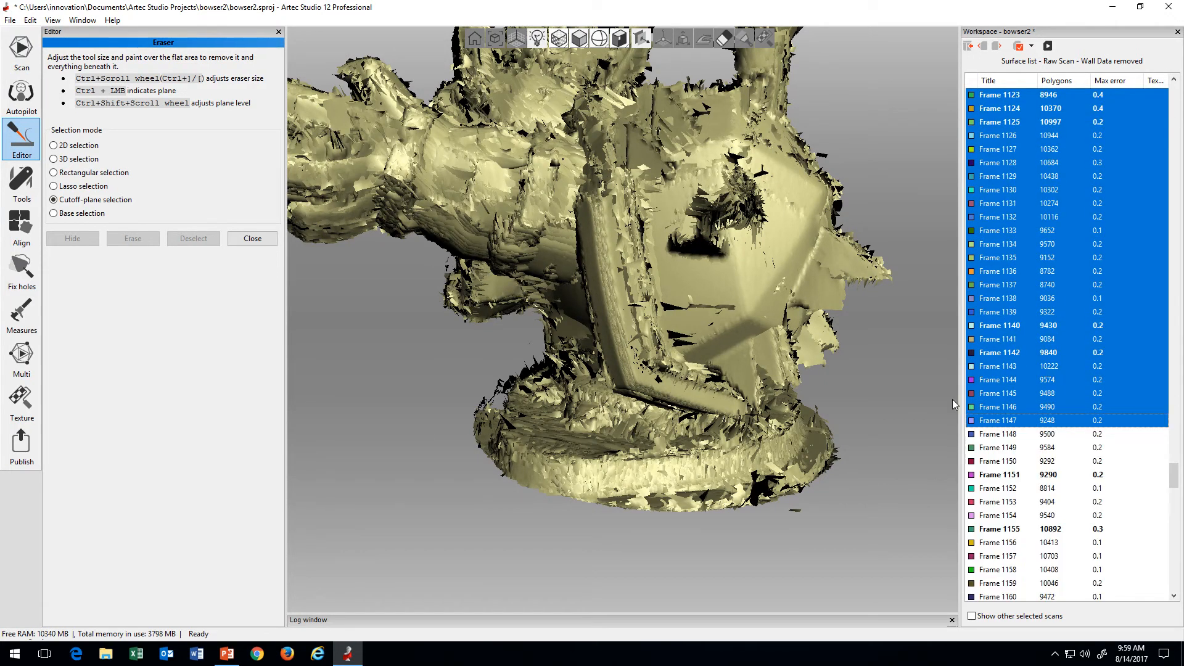
scroll(1048, 356, "up", 4)
left_click(1040, 357, "shift")
Step: Continue reducing the displayed frame range in stages from Frame 1130 back to Frame 1024 to examine the alignment
scroll(1024, 360, "up", 4)
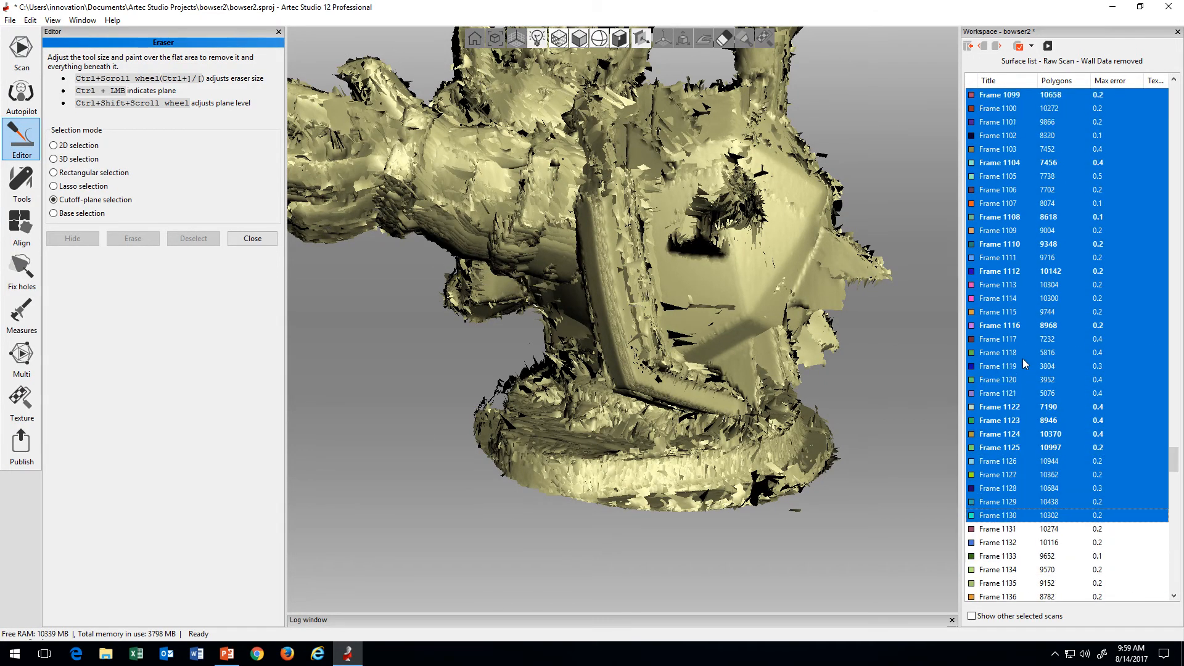
left_click(1024, 358, "shift")
scroll(1025, 359, "up", 4)
left_click(1027, 359, "shift")
scroll(1028, 359, "up", 3)
left_click(1030, 358, "shift")
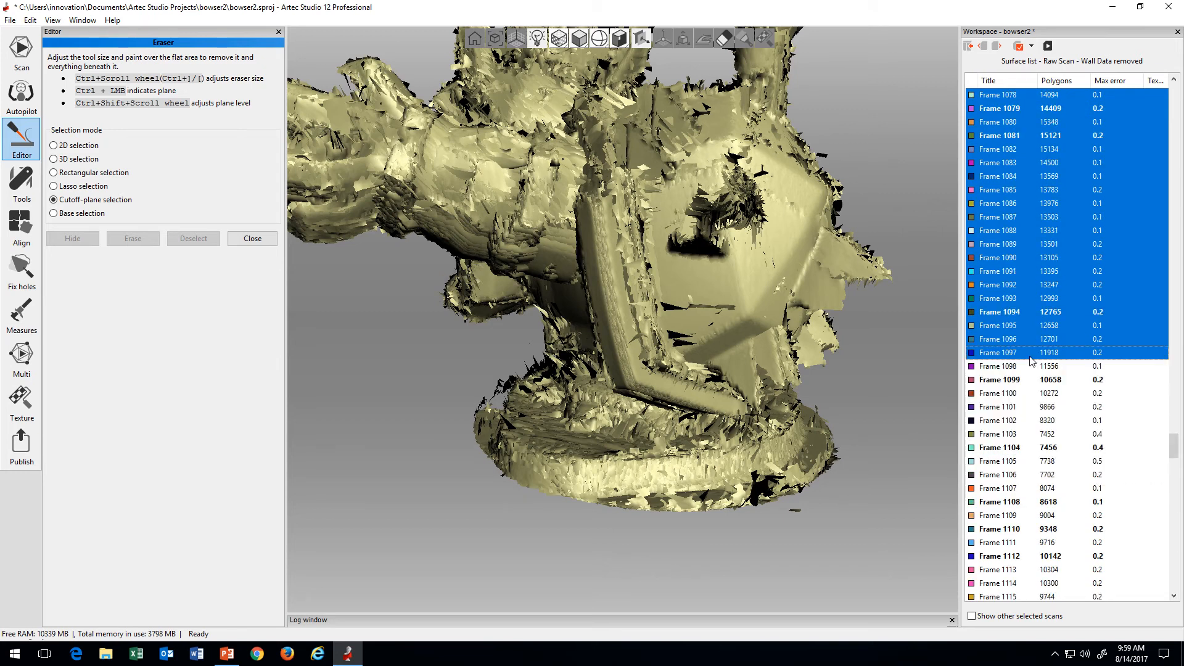
scroll(1029, 358, "up", 5)
left_click(1029, 361, "shift")
scroll(1029, 364, "up", 4)
left_click(1026, 367, "shift")
scroll(1026, 367, "up", 5)
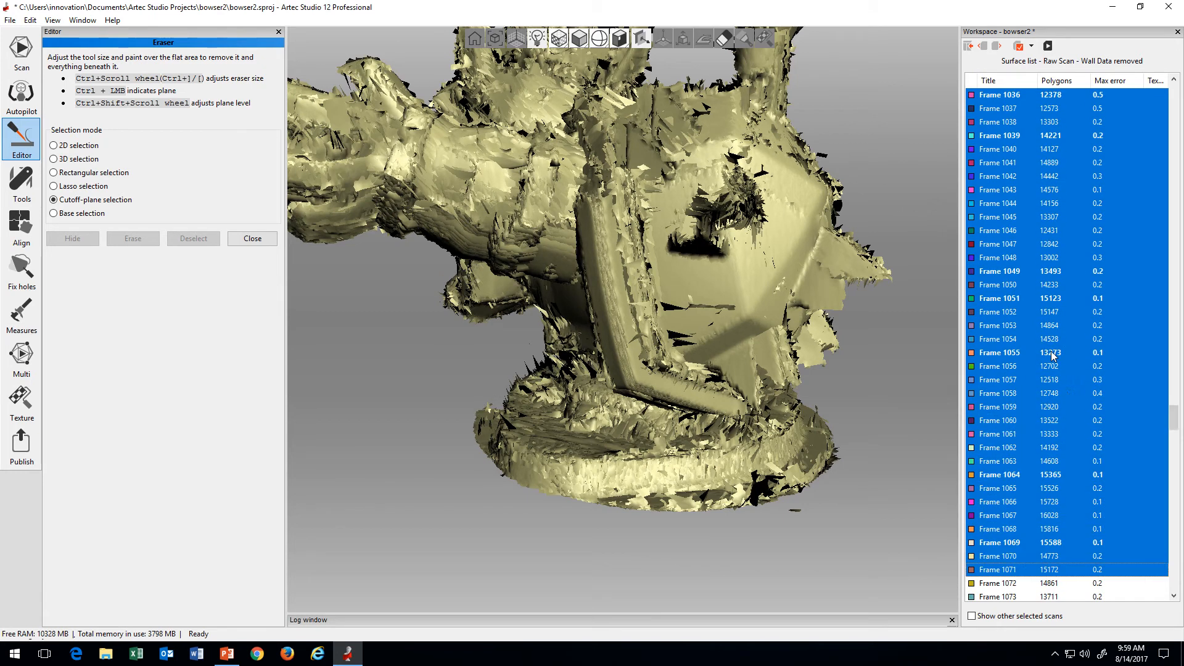
left_click(1040, 354, "shift")
scroll(1040, 355, "up", 4)
left_click(1021, 343, "shift")
scroll(1020, 341, "up", 5)
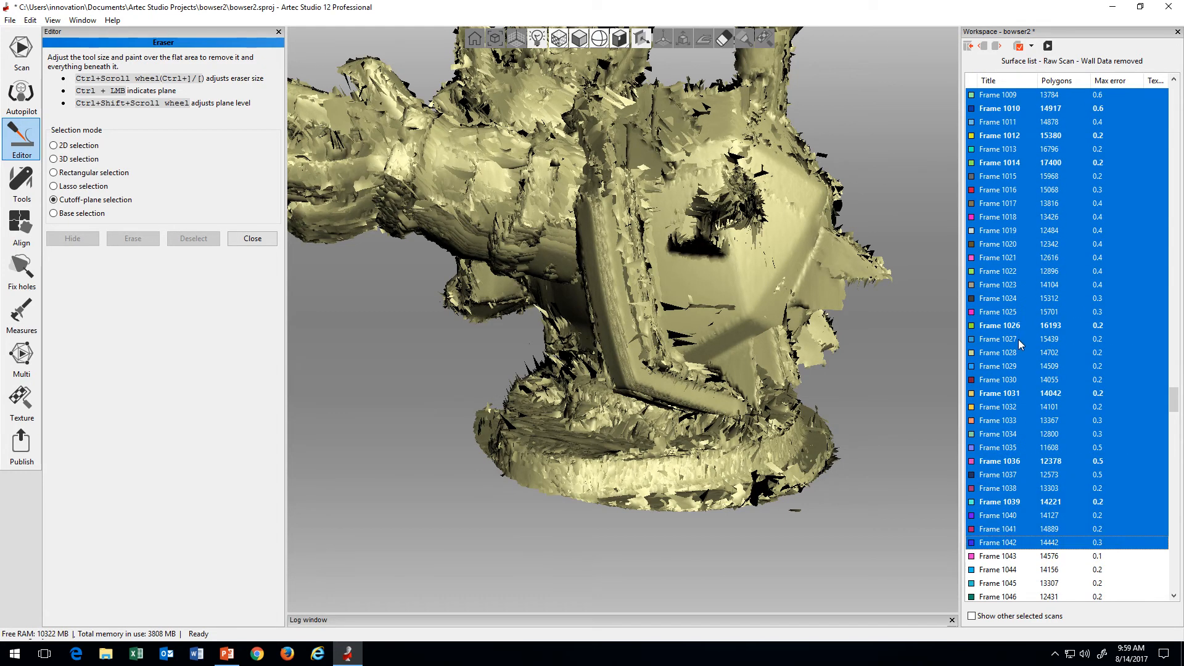
left_click(1014, 301, "shift")
Step: Cut the displayed frame range back to end at Frame 827
left_click_drag(1175, 401, 1175, 285)
left_click(1052, 366, "shift")
left_click_drag(1051, 363, 1003, 482, "shift")
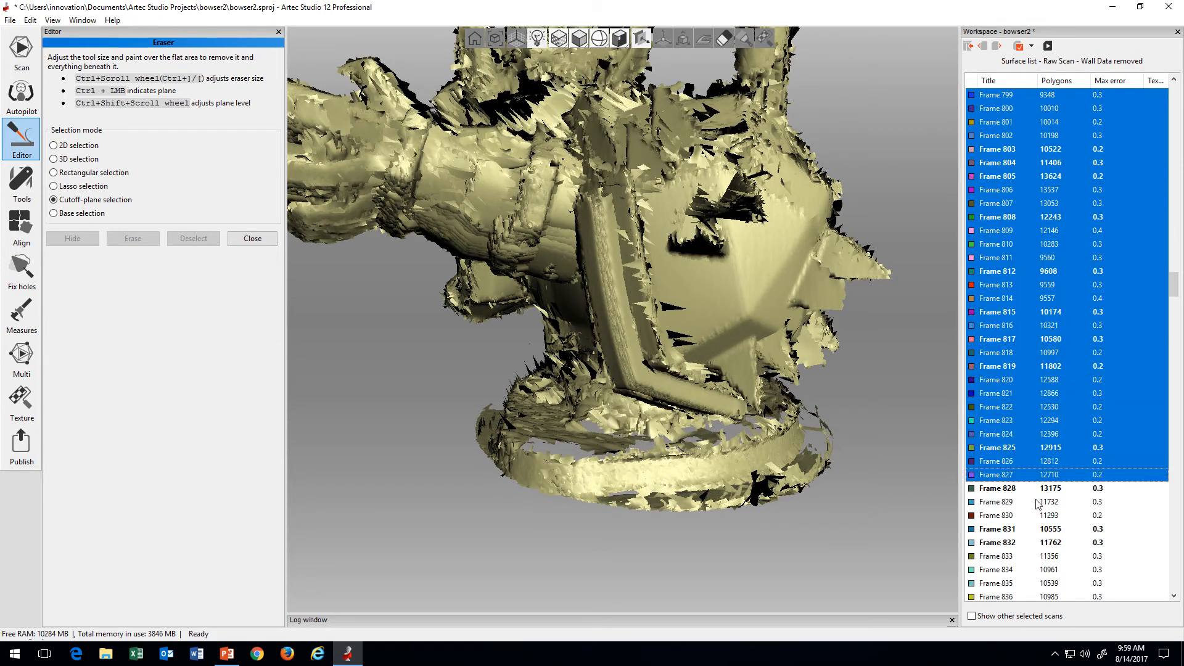
Step: Extend the displayed frame range in stages from Frame 827 through Frame 1006, watching where stray surfaces are added
scroll(1003, 483, "down", 8)
scroll(1003, 482, "down", 14)
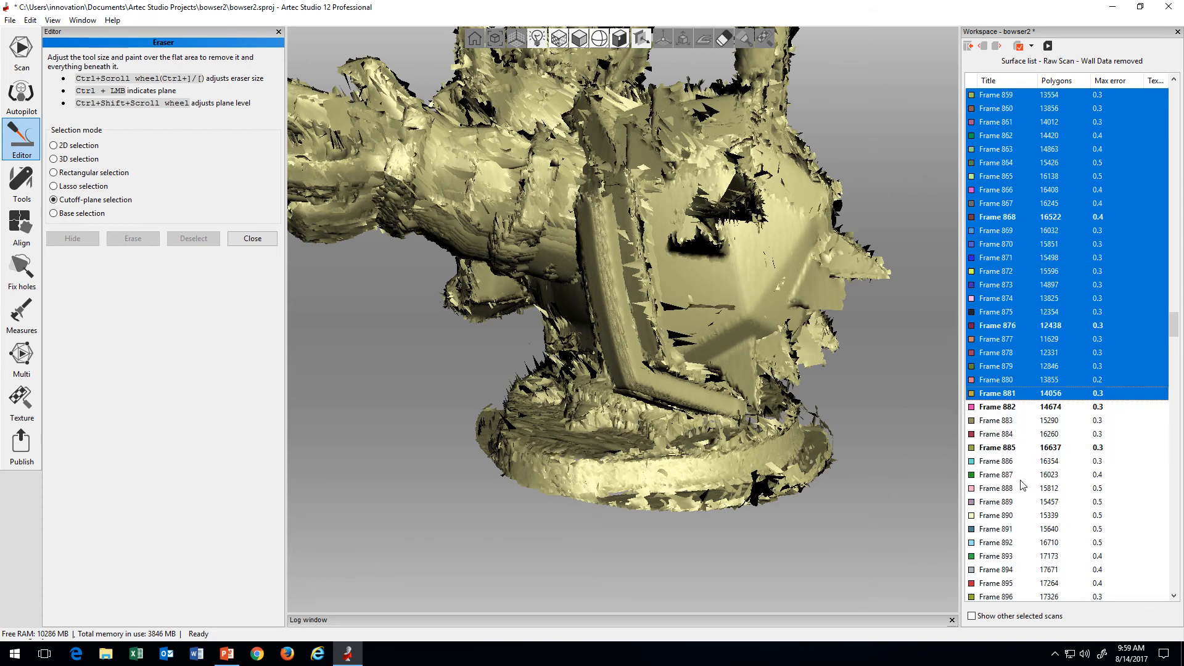
scroll(1019, 482, "down", 13)
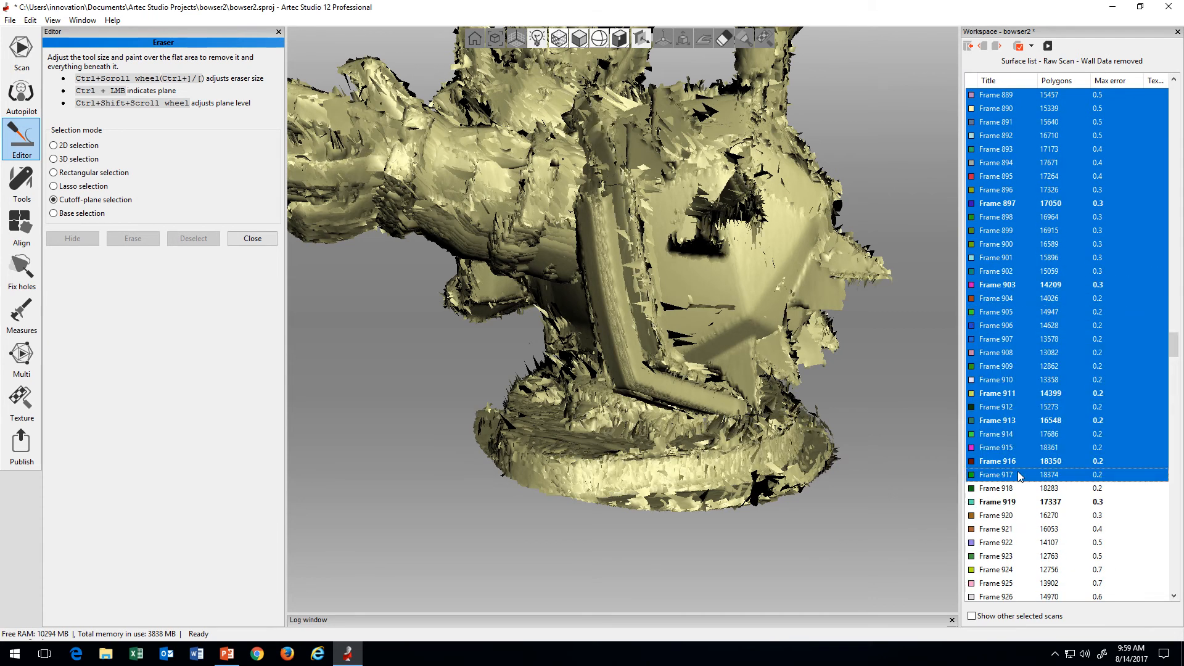
scroll(1014, 483, "down", 10)
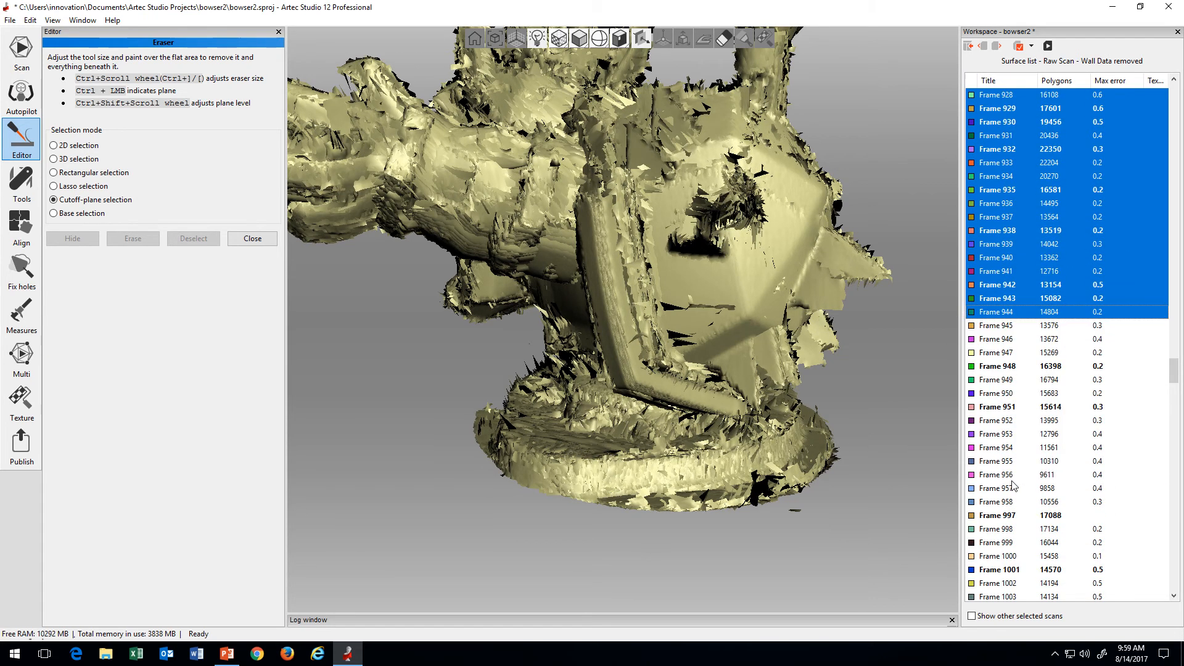
scroll(1011, 484, "down", 6)
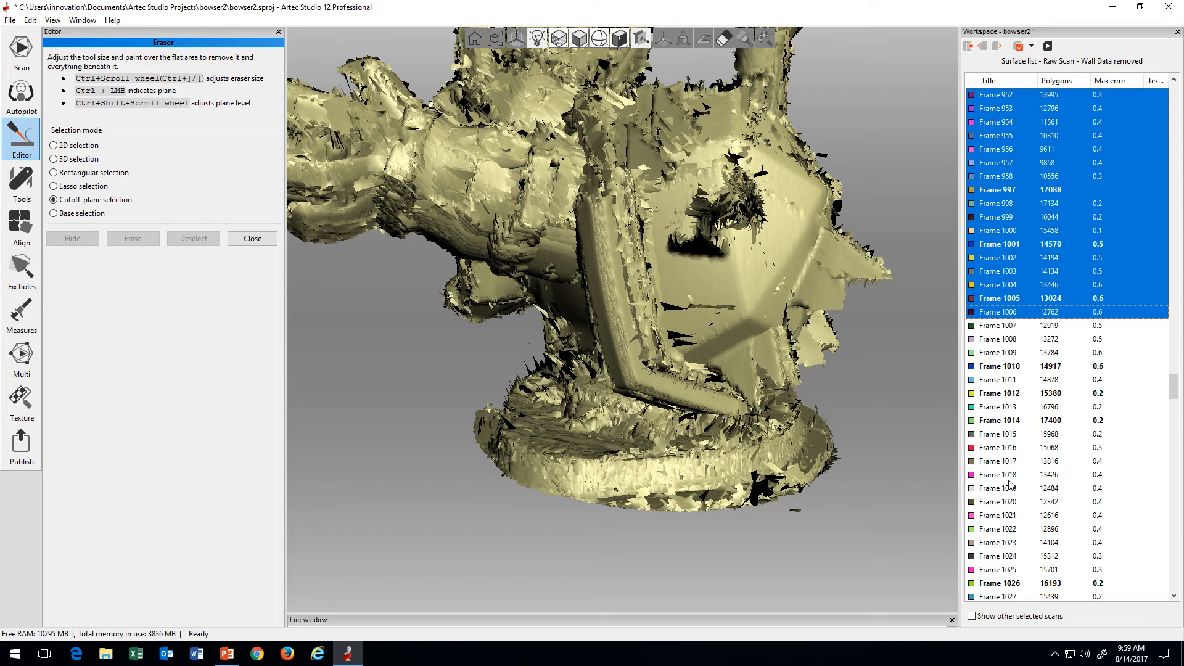
Step: Preview individual frames near the start of scan 3, including Frames 542, 554 and 562
left_click_drag(1173, 387, 1174, 92)
left_click(1034, 434)
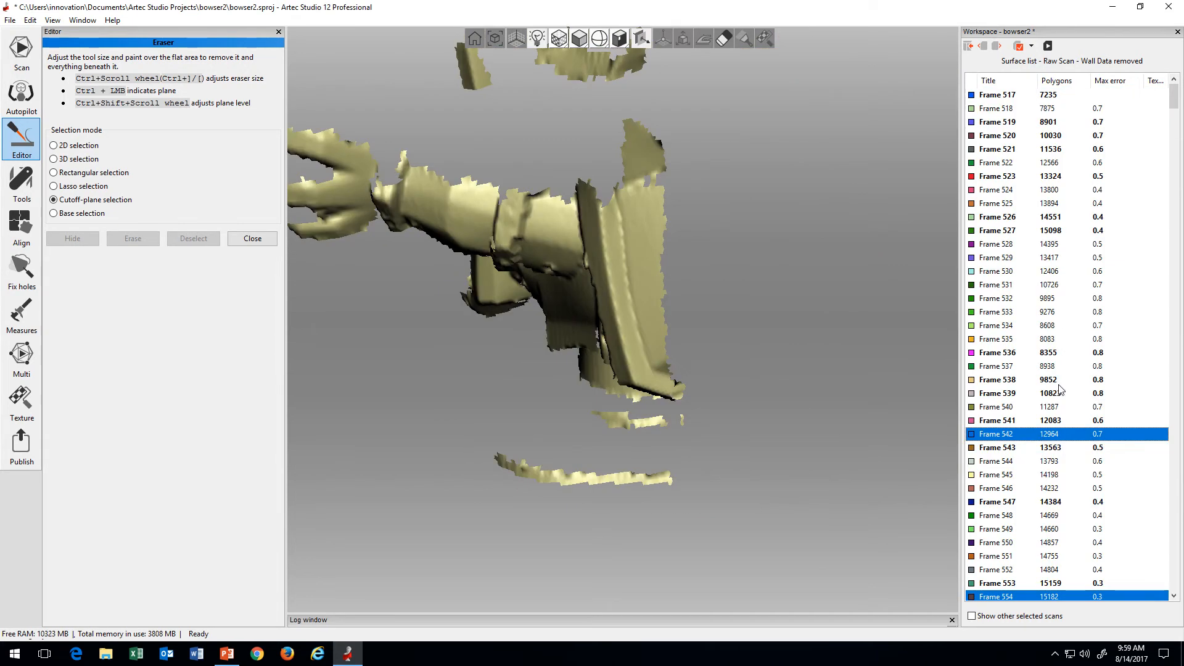
left_click_drag(1059, 389, 1042, 504)
scroll(1040, 500, "down", 3)
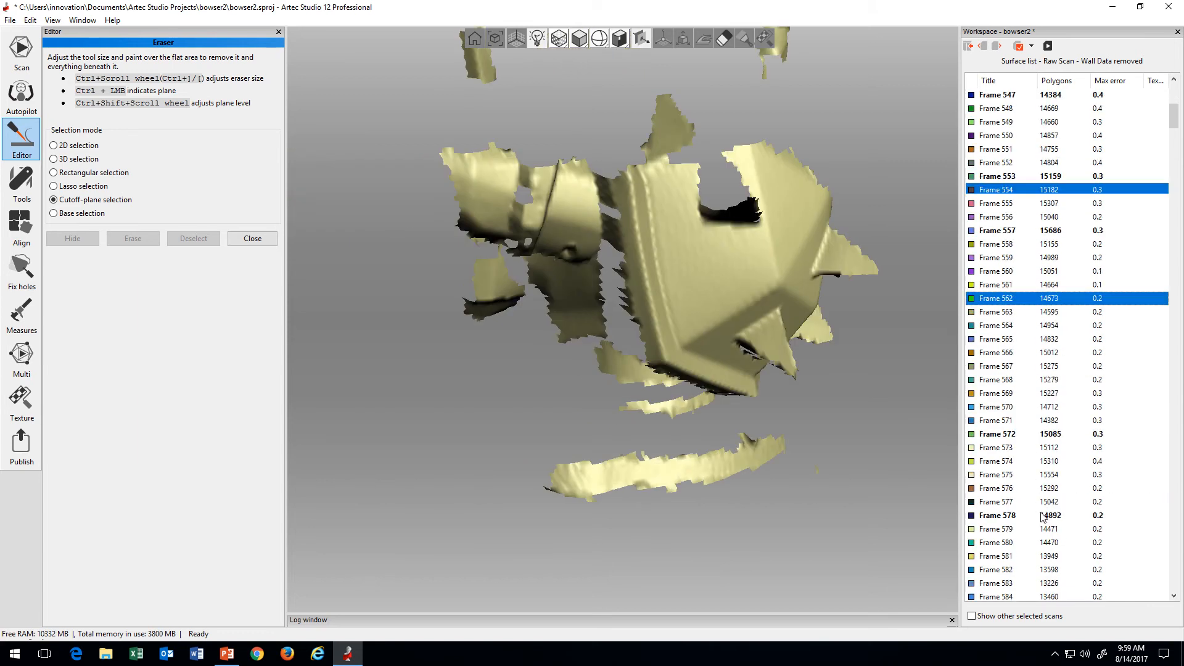
Step: Begin a displayed frame range at Frame 557 and extend it in stages through Frame 698 to examine the alignment
left_click(991, 235)
scroll(1050, 513, "down", 9)
left_click(1048, 530, "shift")
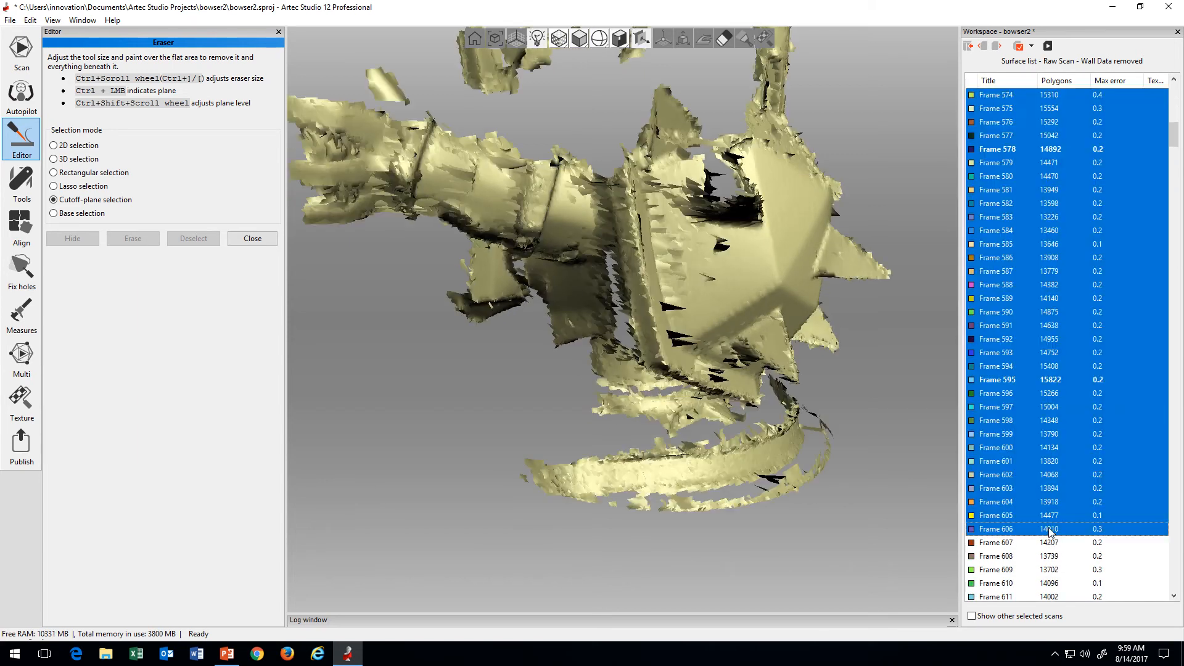
scroll(1049, 531, "down", 5)
left_click(1049, 530, "shift")
scroll(1048, 530, "down", 5)
left_click(1047, 529, "shift")
scroll(1046, 529, "down", 2)
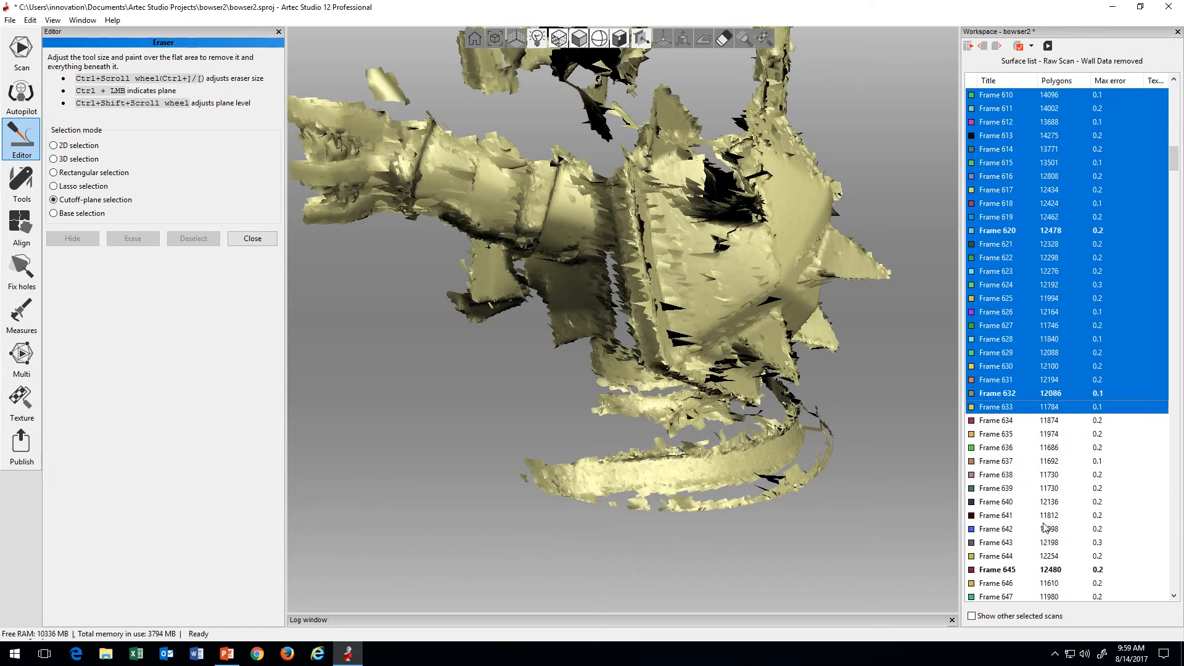
left_click(1045, 529, "shift")
scroll(1044, 528, "down", 8)
left_click(1045, 529, "shift")
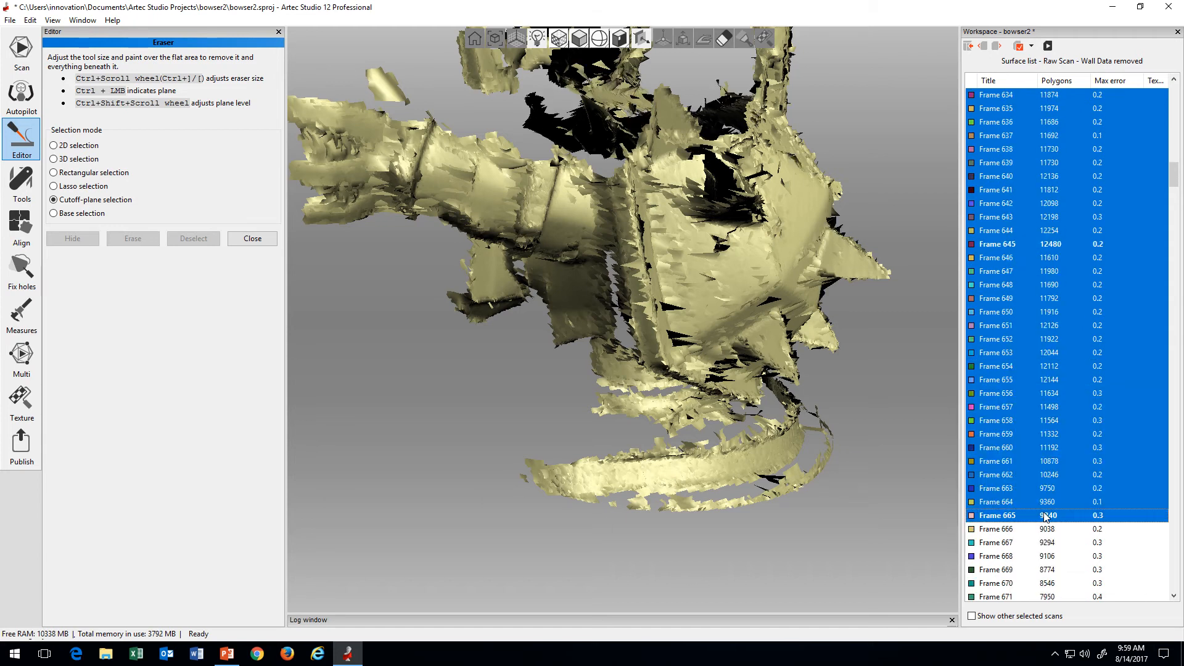
scroll(1045, 524, "down", 4)
left_click(1046, 517, "shift")
scroll(1045, 518, "down", 7)
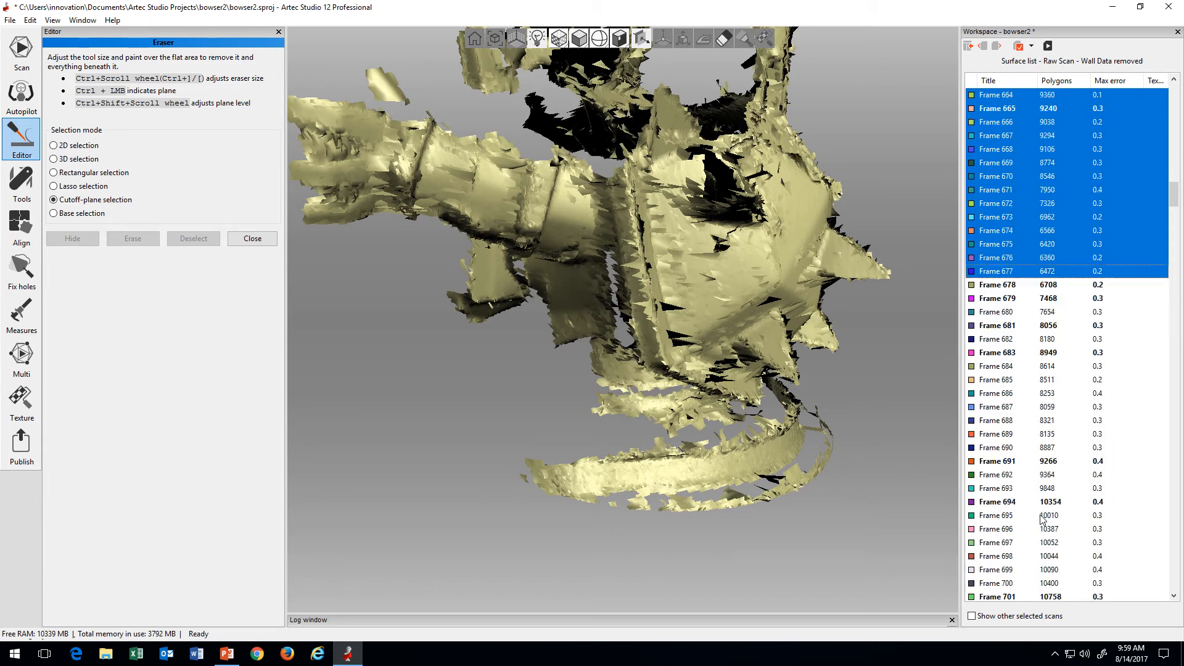
left_click(1037, 517, "shift")
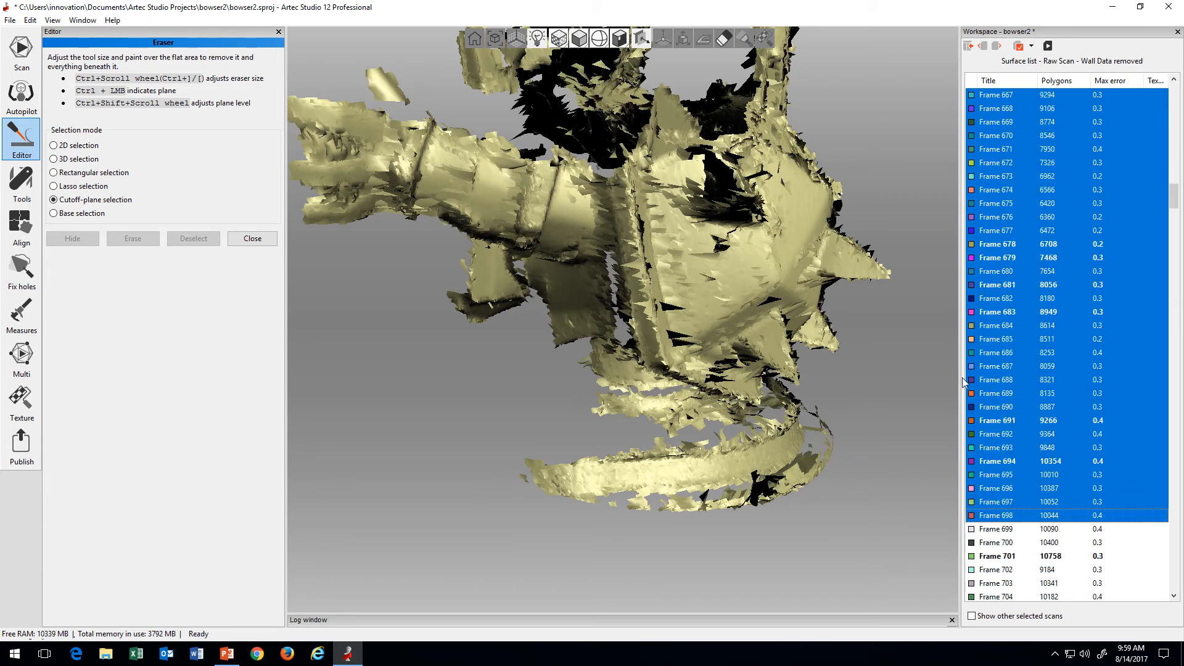
Step: Extend the displayed range from Frame 698 through Frame 812, examining the surfaces that each stage adds
scroll(1011, 529, "down", 2)
left_click(1011, 528, "shift")
scroll(1011, 528, "down", 3)
left_click(1011, 529, "shift")
scroll(1011, 529, "down", 5)
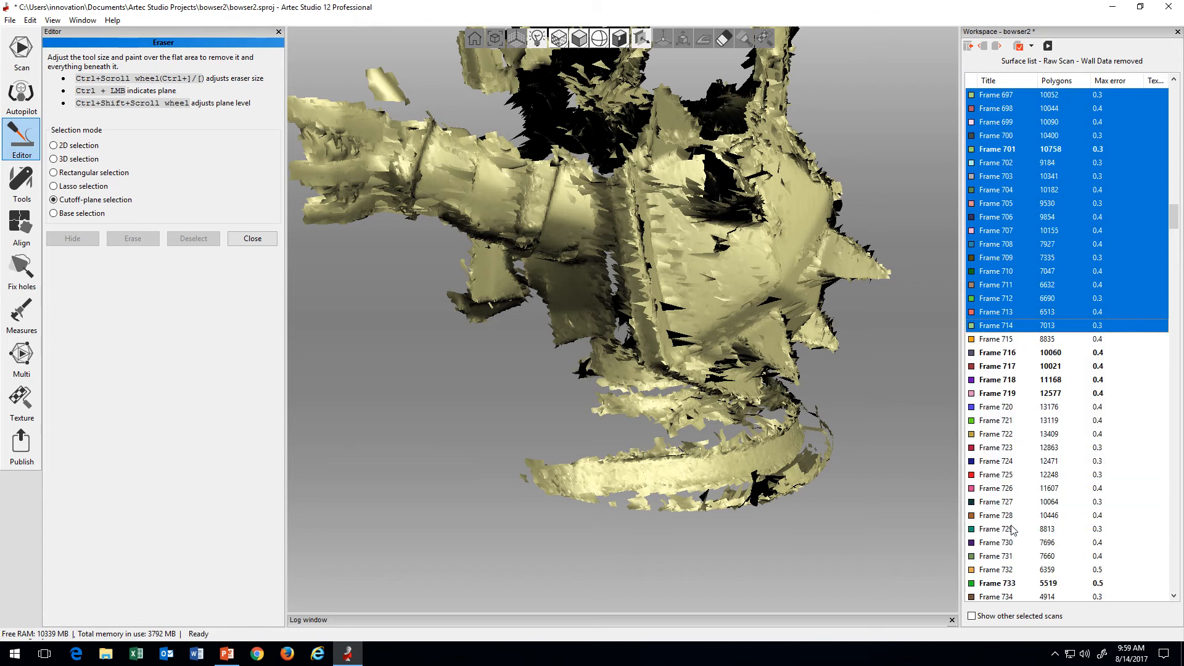
left_click(1011, 529, "shift")
scroll(1011, 529, "down", 4)
left_click(1004, 517, "shift")
scroll(1004, 517, "down", 4)
left_click(1003, 516, "shift")
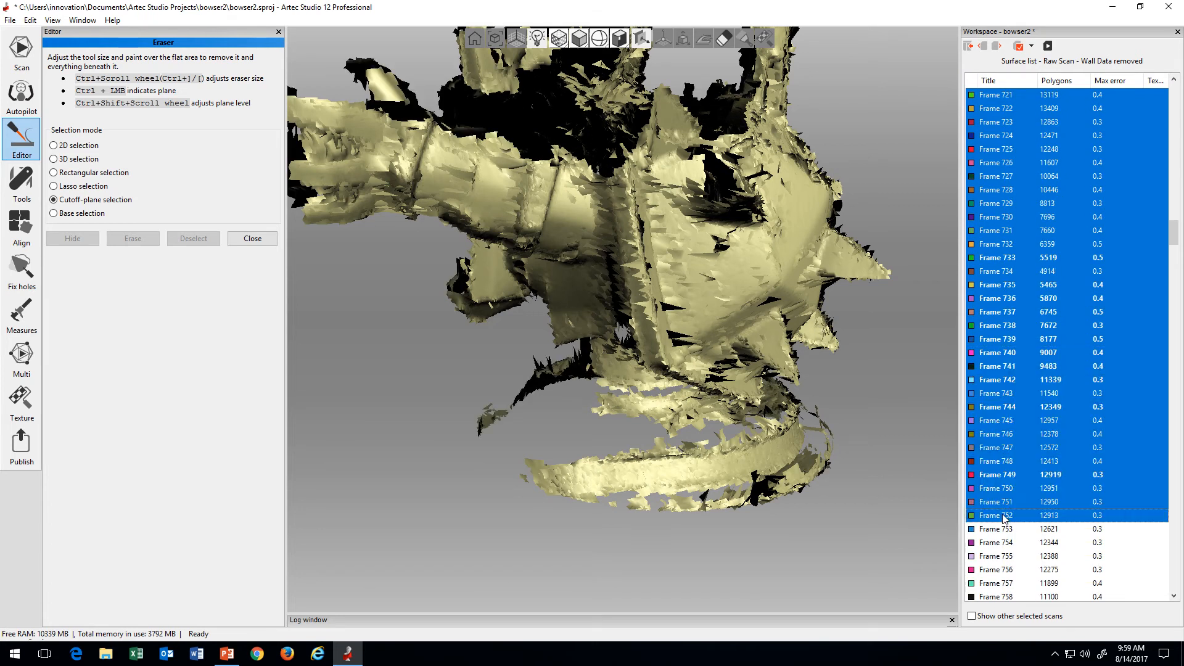
scroll(1003, 517, "down", 4)
left_click(1003, 516, "shift")
scroll(1003, 516, "down", 4)
left_click(1003, 518, "shift")
scroll(1003, 519, "down", 4)
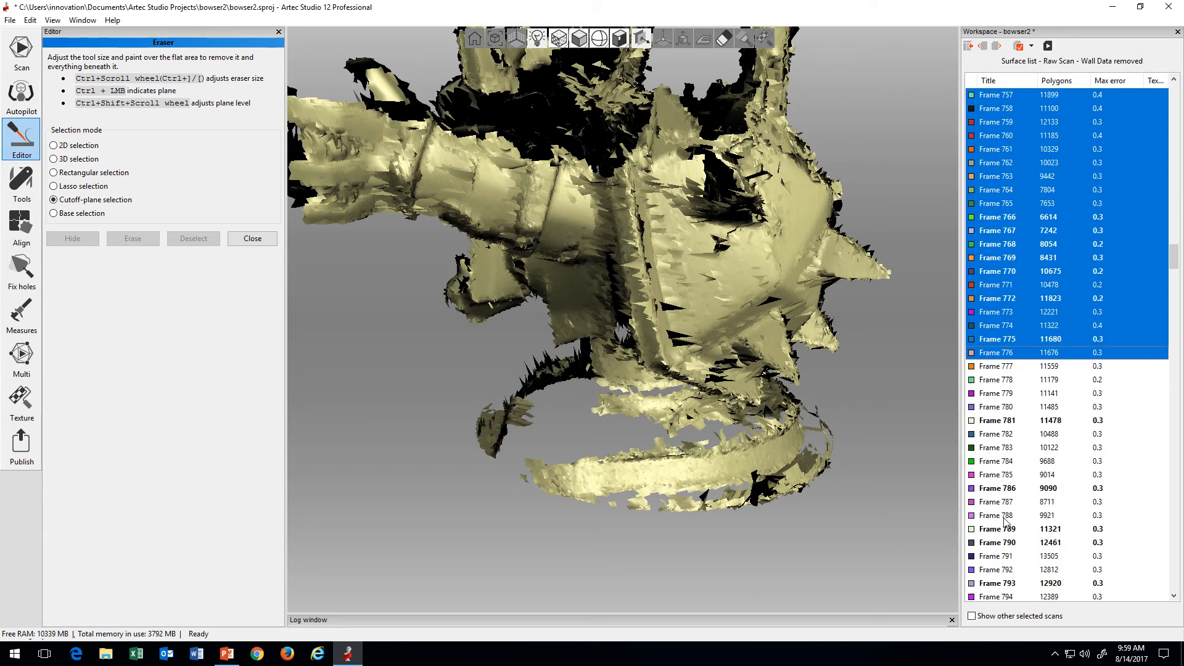
left_click(1004, 520, "shift")
scroll(1005, 519, "down", 4)
left_click(1011, 519, "shift")
scroll(1015, 519, "down", 4)
left_click(1018, 519, "shift")
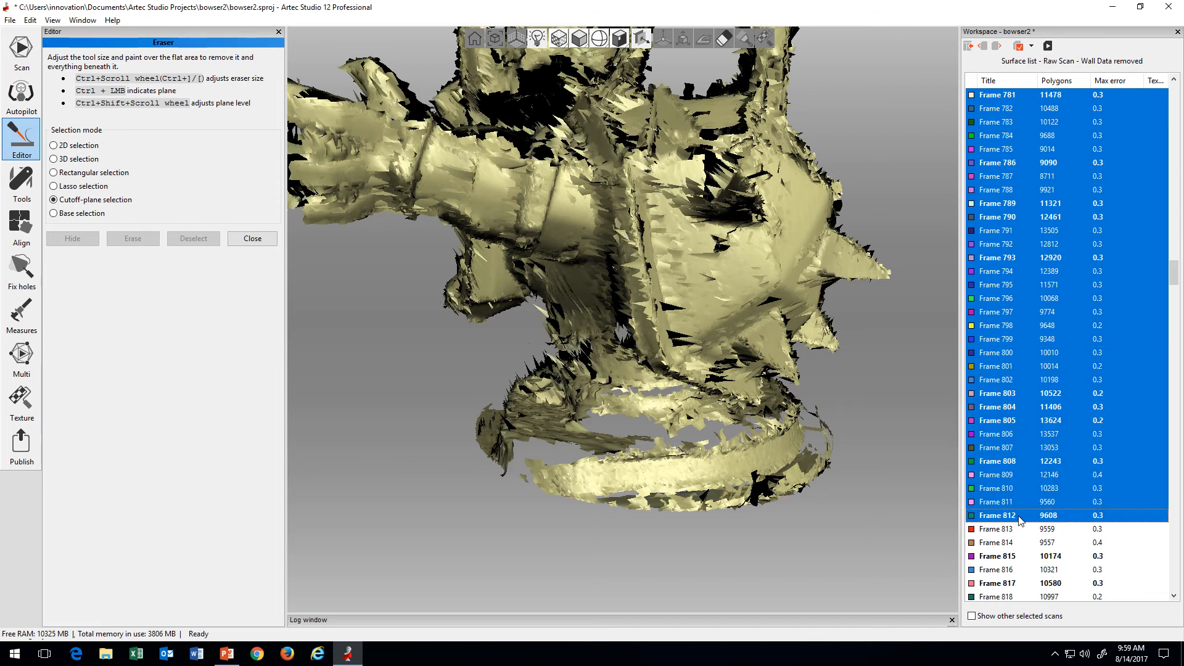
Step: Select a frame range from the start of scan 3 through Frame 568, examining the surfaces it displays
left_click_drag(1176, 272, 1174, 106)
left_click(996, 94)
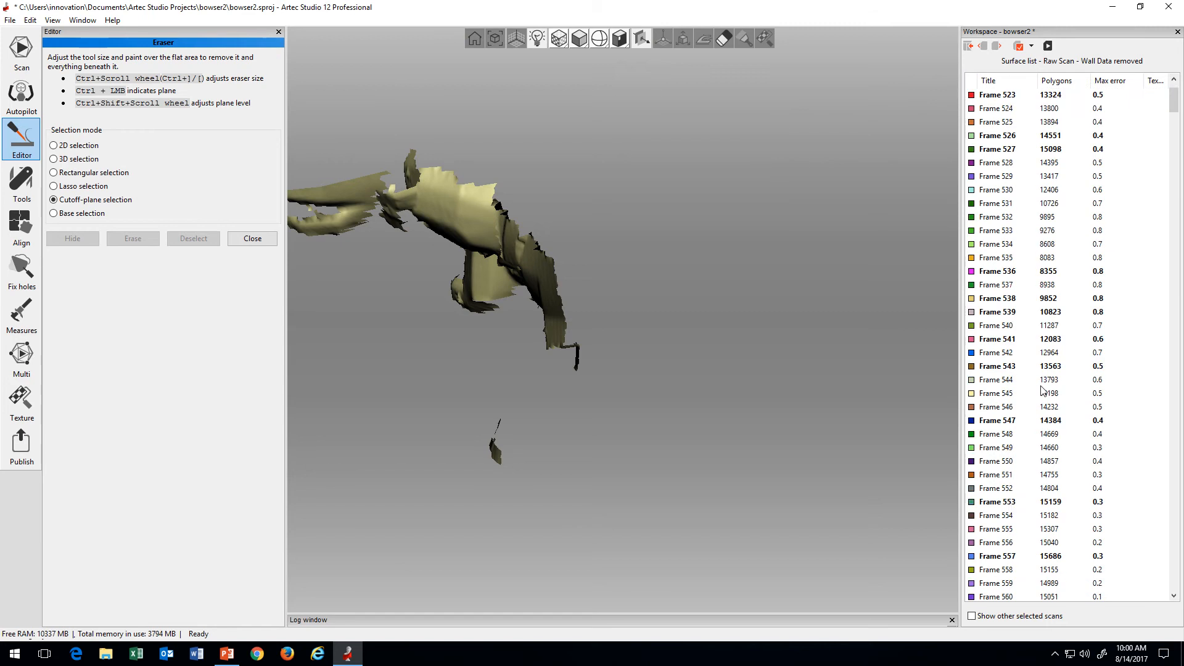
left_click(1022, 409, "shift")
scroll(1020, 435, "down", 4)
left_click(1034, 459, "shift")
scroll(1038, 467, "down", 5)
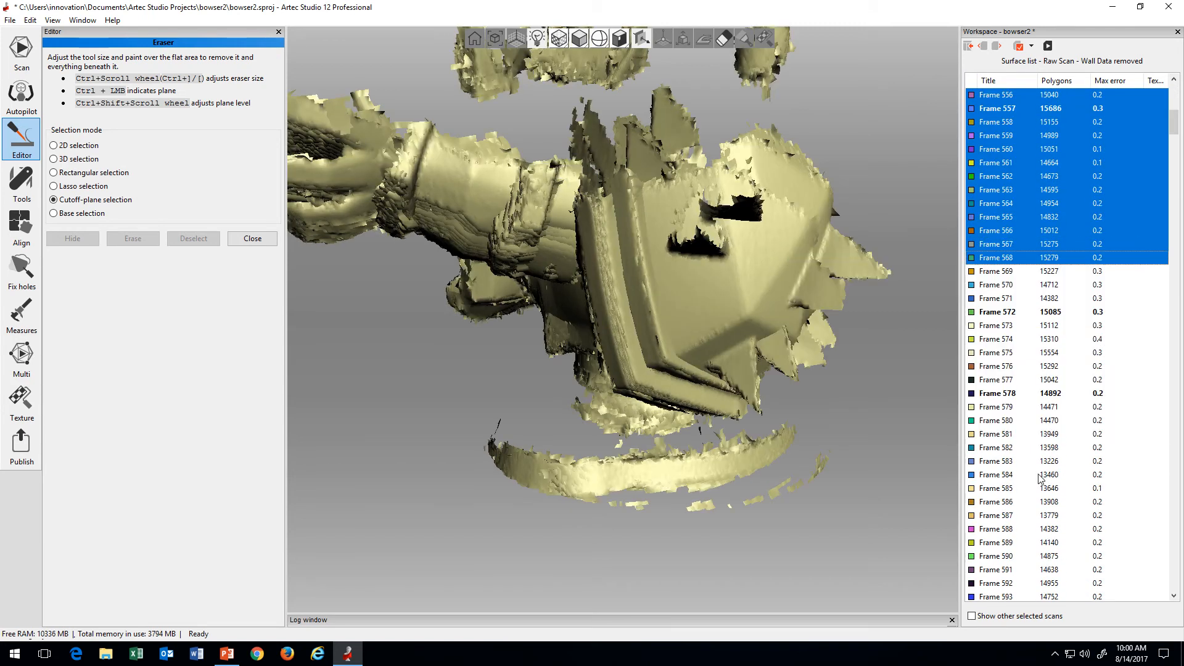
Step: Shorten the selected range to Frame 558 and then Frame 553, watching which misaligned surfaces drop out
scroll(1026, 425, "up", 3)
left_click(1010, 353, "shift")
scroll(1012, 400, "up", 4)
left_click(1015, 410, "shift")
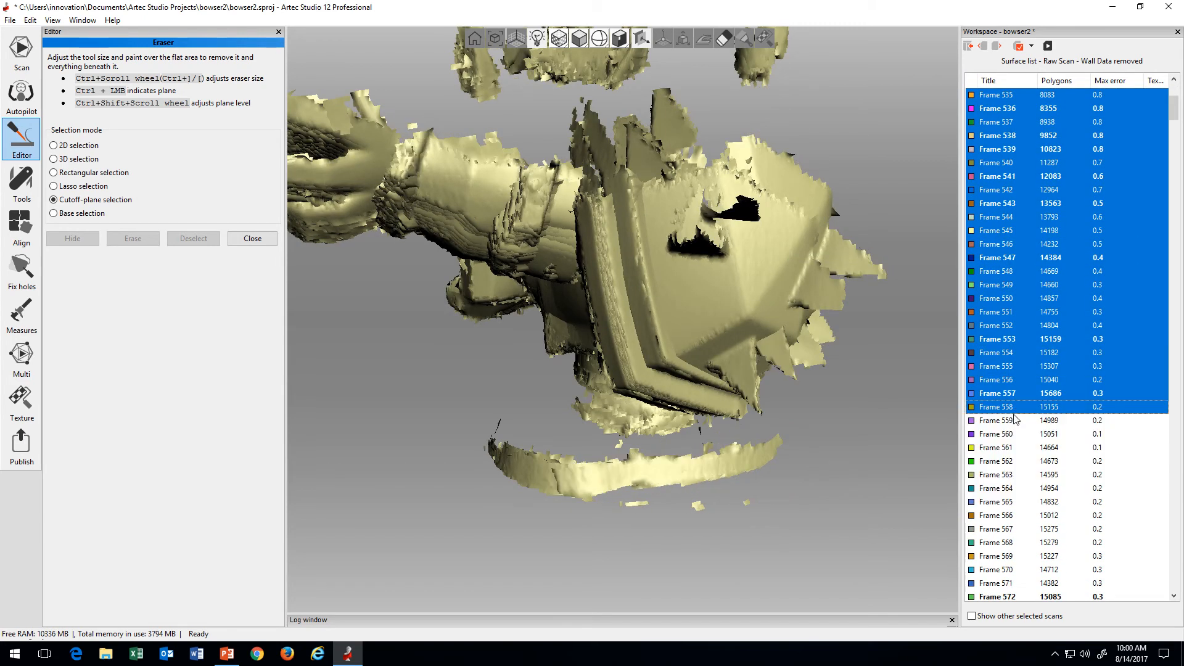
scroll(1013, 419, "up", 2)
left_click(1014, 424, "shift")
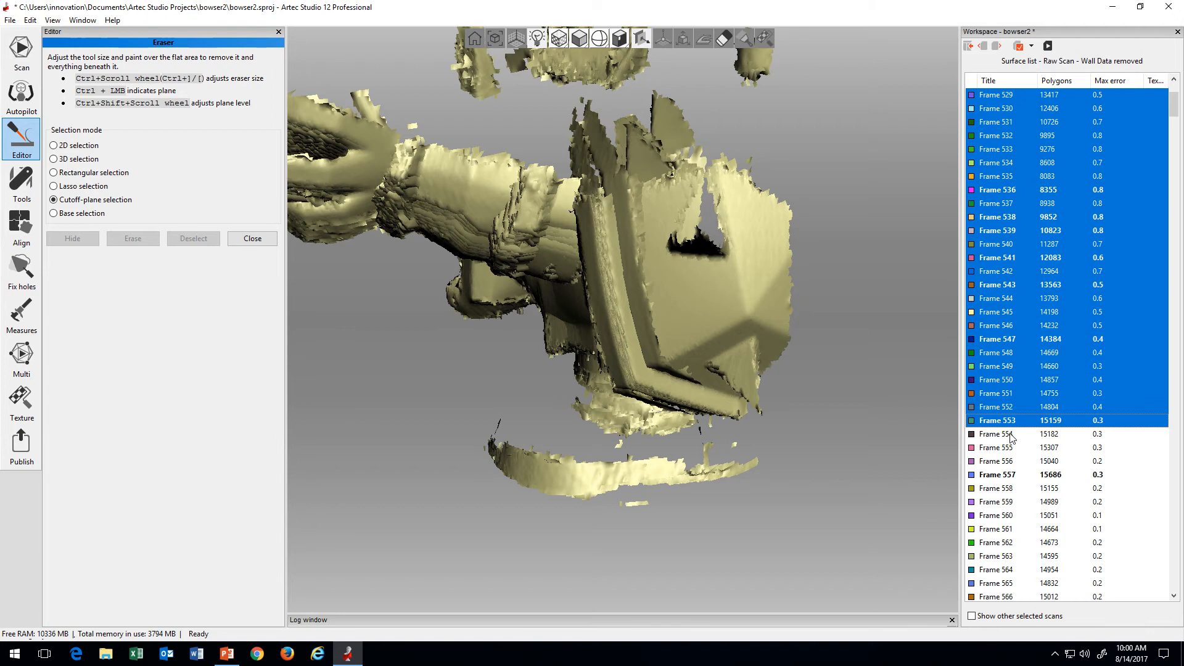
Step: Check the range end frame by frame through Frame 557, set it at Frame 556, and move the selected frames to a new scan
left_click(1012, 435, "shift")
left_click(1014, 448, "shift")
left_click(1014, 461, "shift")
left_click(1016, 474, "shift")
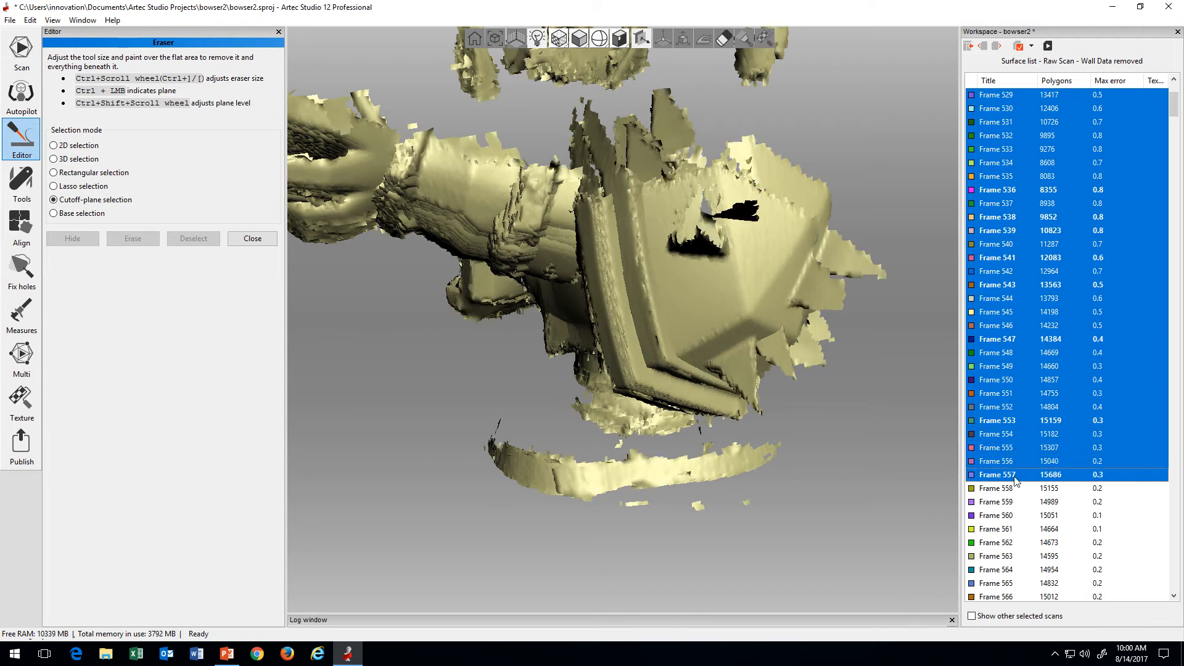
left_click(1012, 461, "shift")
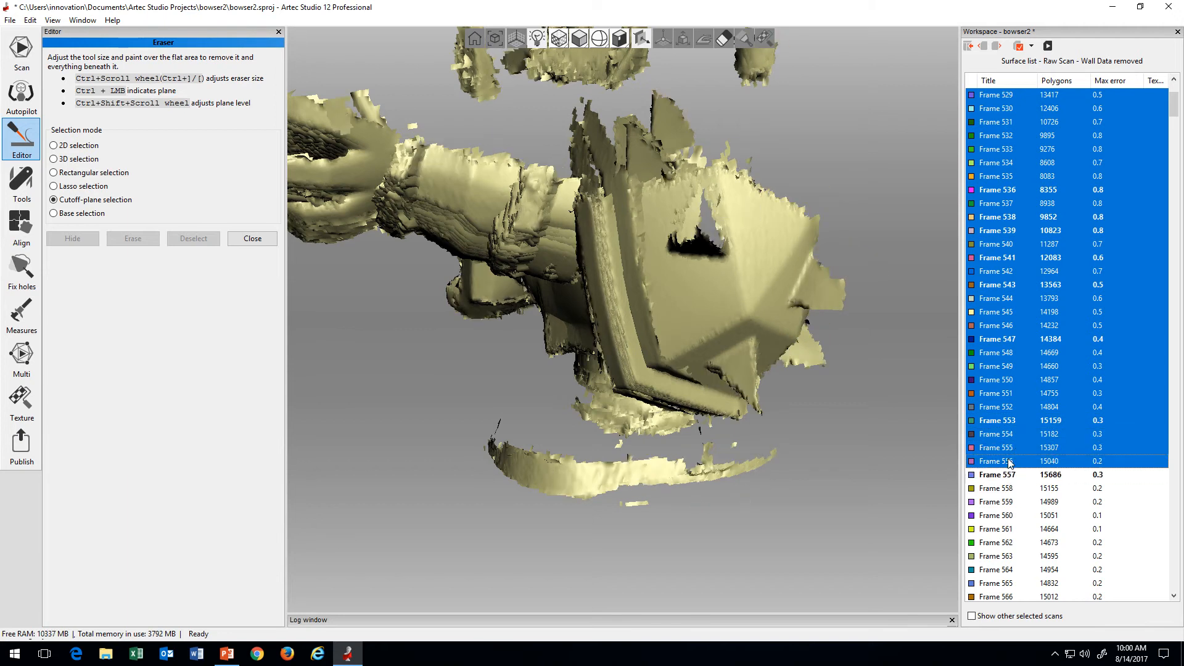
right_click(1026, 312)
left_click(1076, 364)
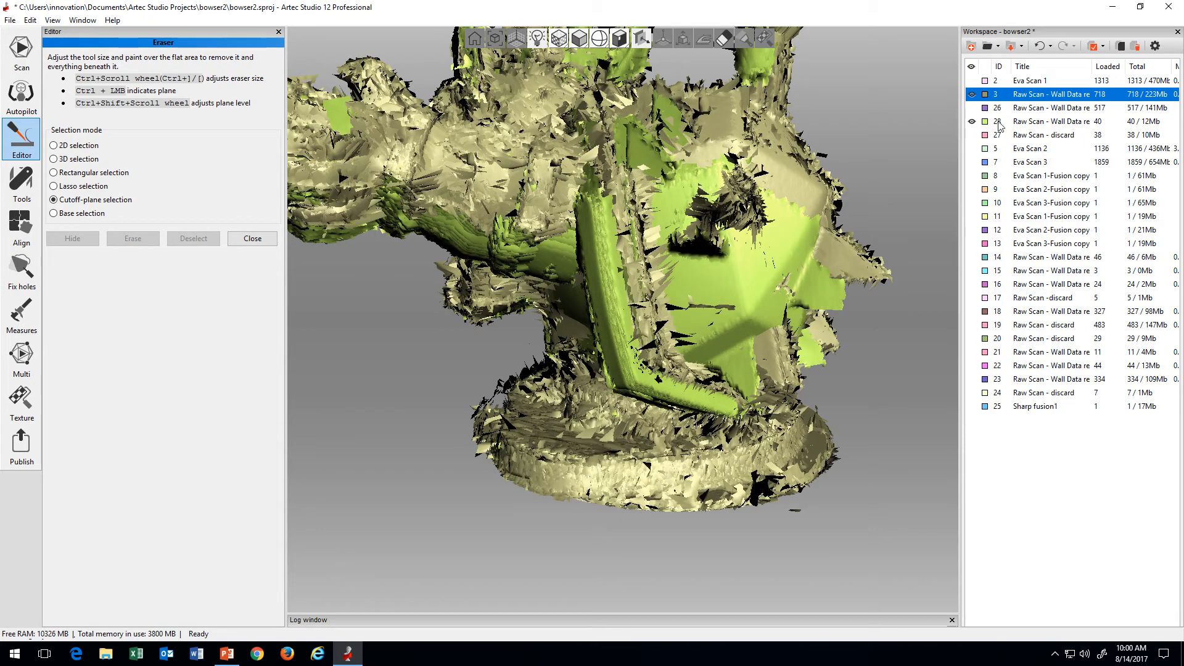
Step: Rename the newly split scan 28 as "Raw Scan - discard"
right_click(1061, 122)
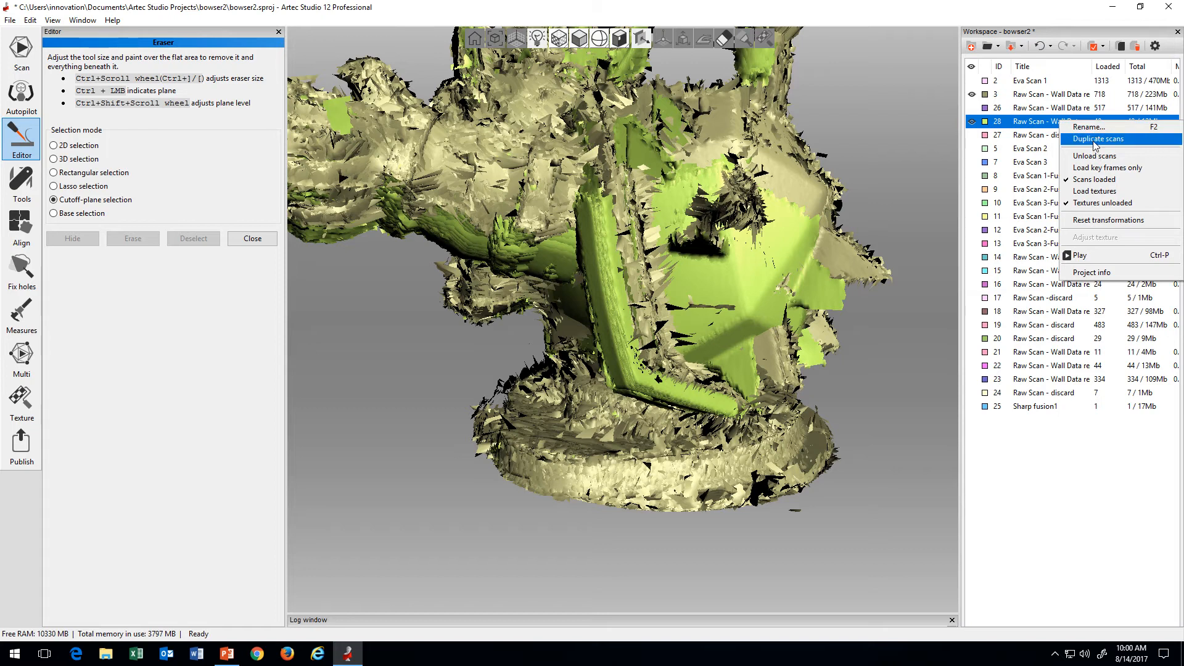
left_click(1089, 126)
left_click(628, 322)
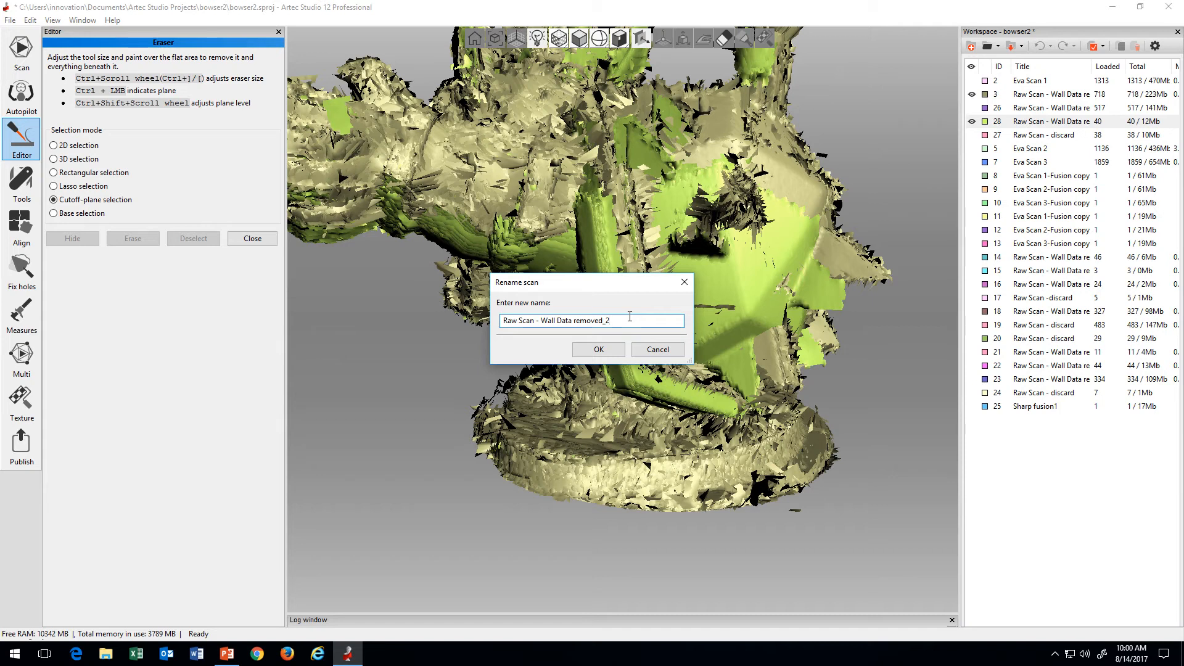
key("BackSpace")
key("BackSpace")
key("BackSpace")
key("BackSpace")
key("BackSpace")
key("BackSpace")
key("BackSpace")
key("BackSpace")
key("BackSpace")
key("BackSpace")
key("Return")
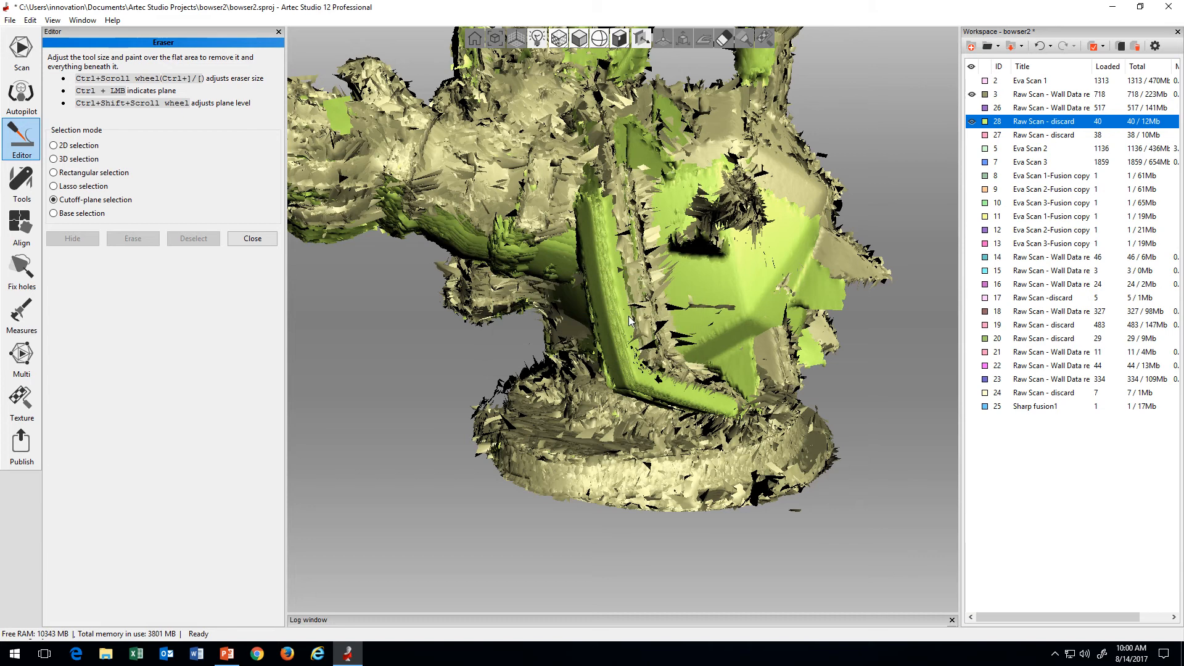
Step: Hide discarded scan 28 and display scan 26 together with scan 3, examining how the two overlap
left_click(972, 122)
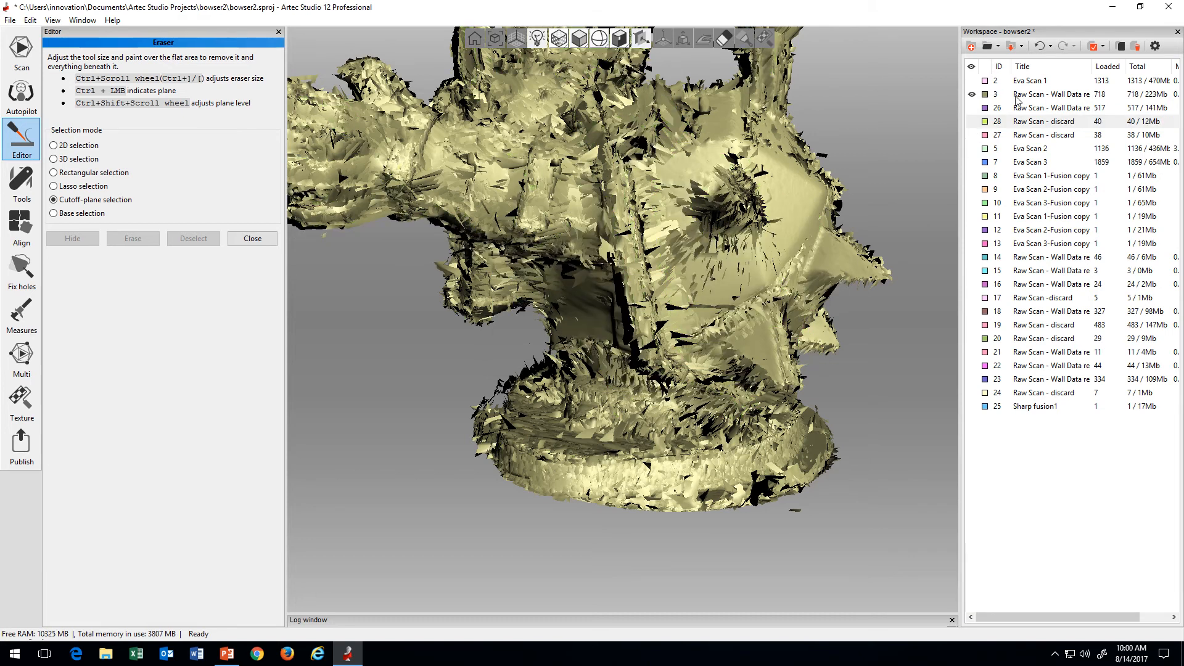
left_click(972, 108)
mouse_move(696, 259)
left_mouse_down()
mouse_move(744, 270)
mouse_move(746, 294)
mouse_move(659, 290)
mouse_move(566, 362)
mouse_move(641, 319)
left_mouse_up()
scroll(658, 289, "down", 2)
scroll(658, 288, "down", 2)
scroll(641, 320, "up", 4)
scroll(652, 307, "down", 3)
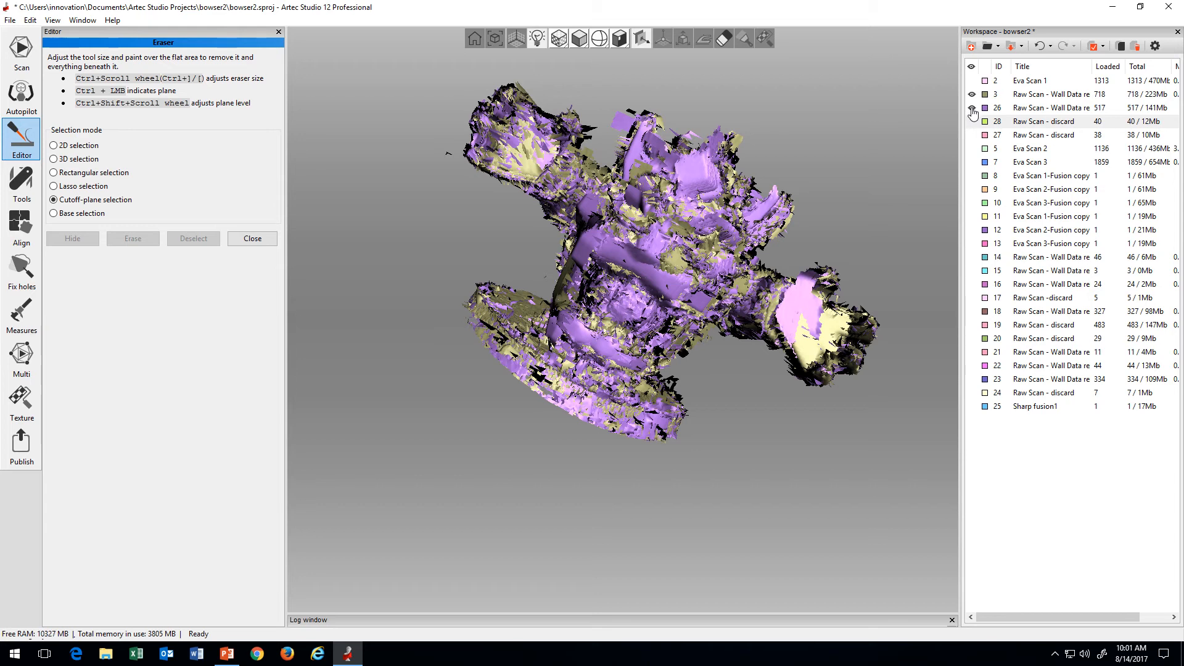
Step: Hide scans 3 and 26, display scans 14, 15 and 16 instead, and preview scan 18 against them
left_click(1018, 93)
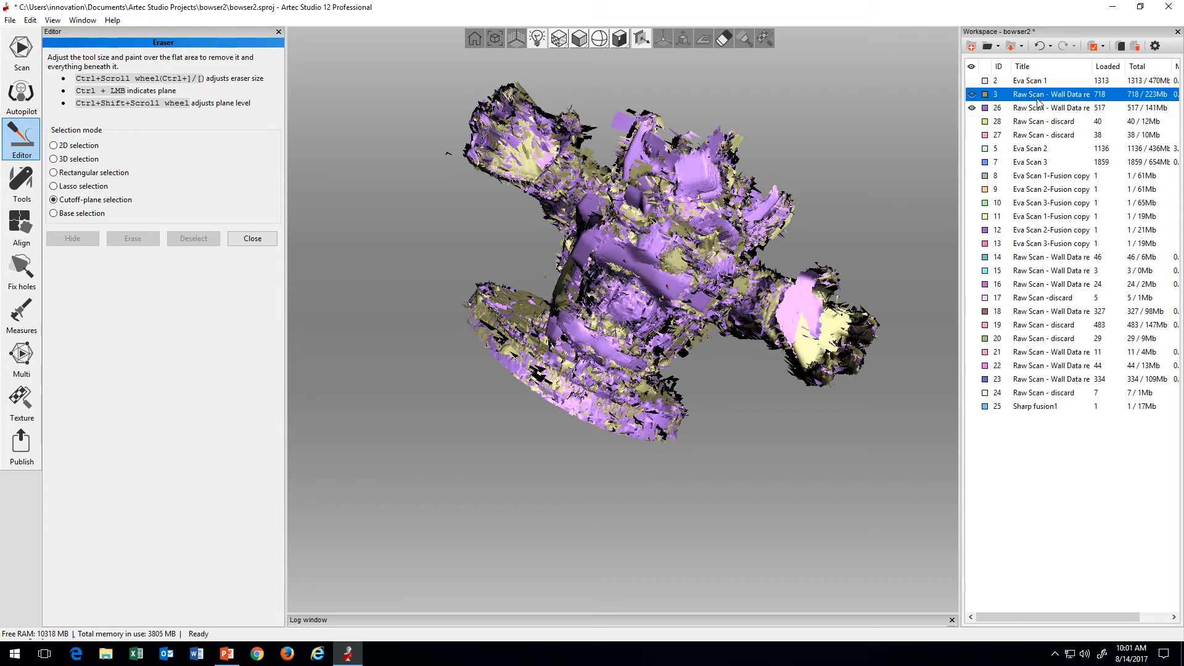
left_click(971, 94)
left_click(971, 108)
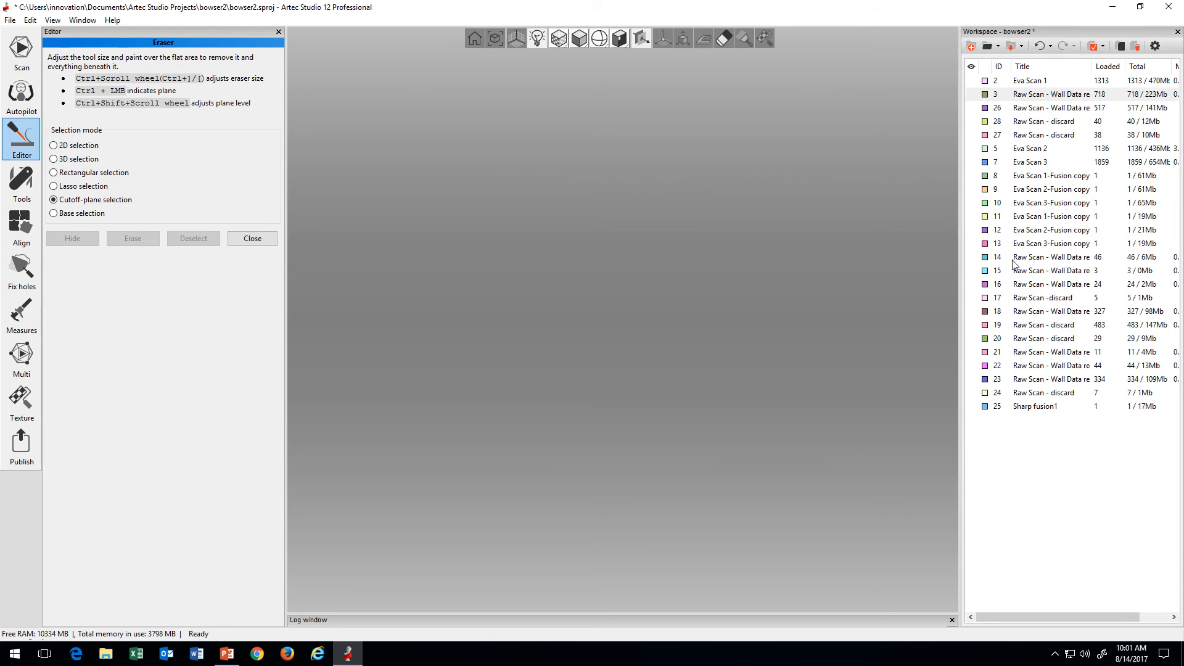
left_click(972, 257)
left_click(971, 271)
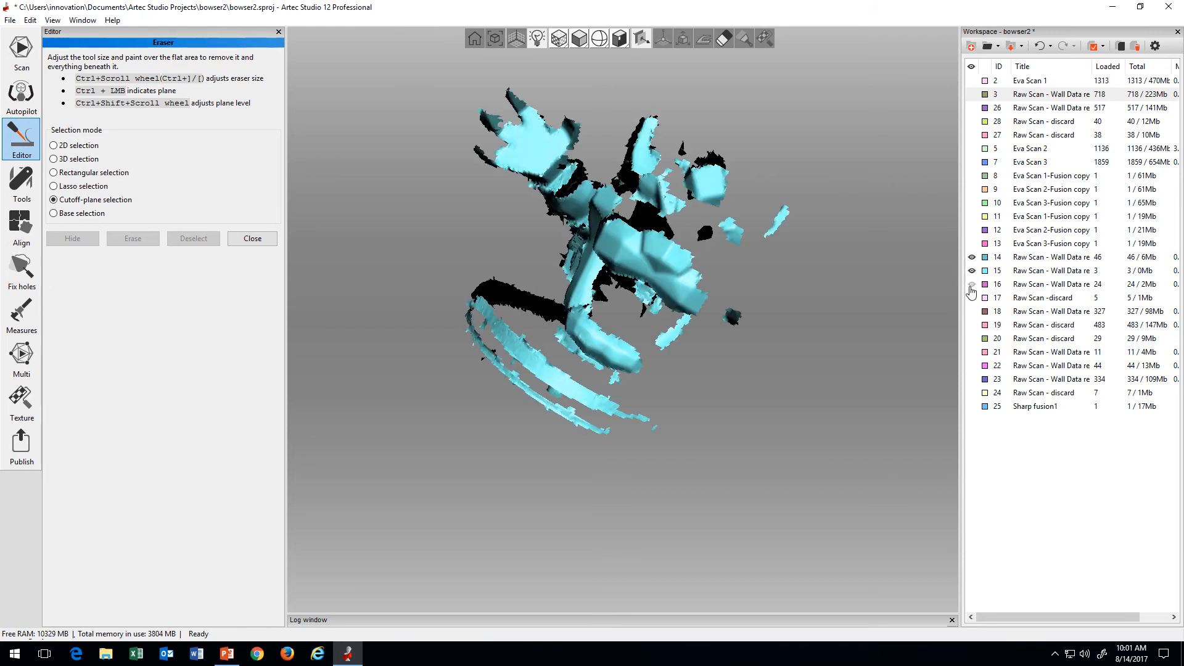
left_click(972, 284)
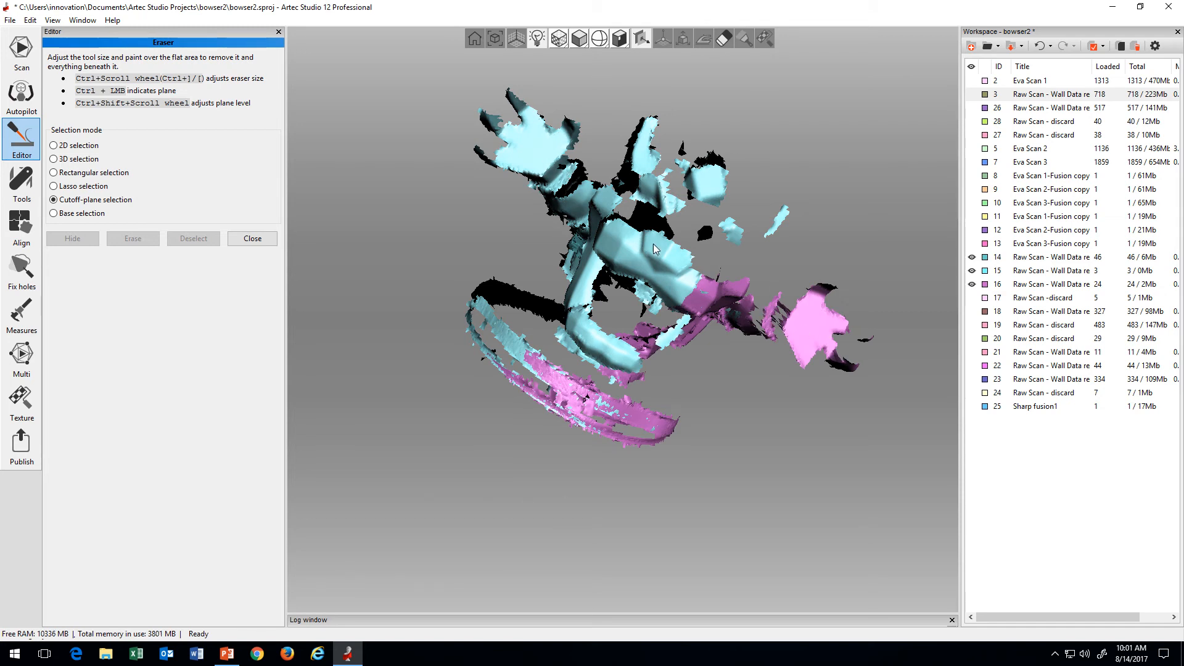
left_click(971, 270)
left_click(972, 311)
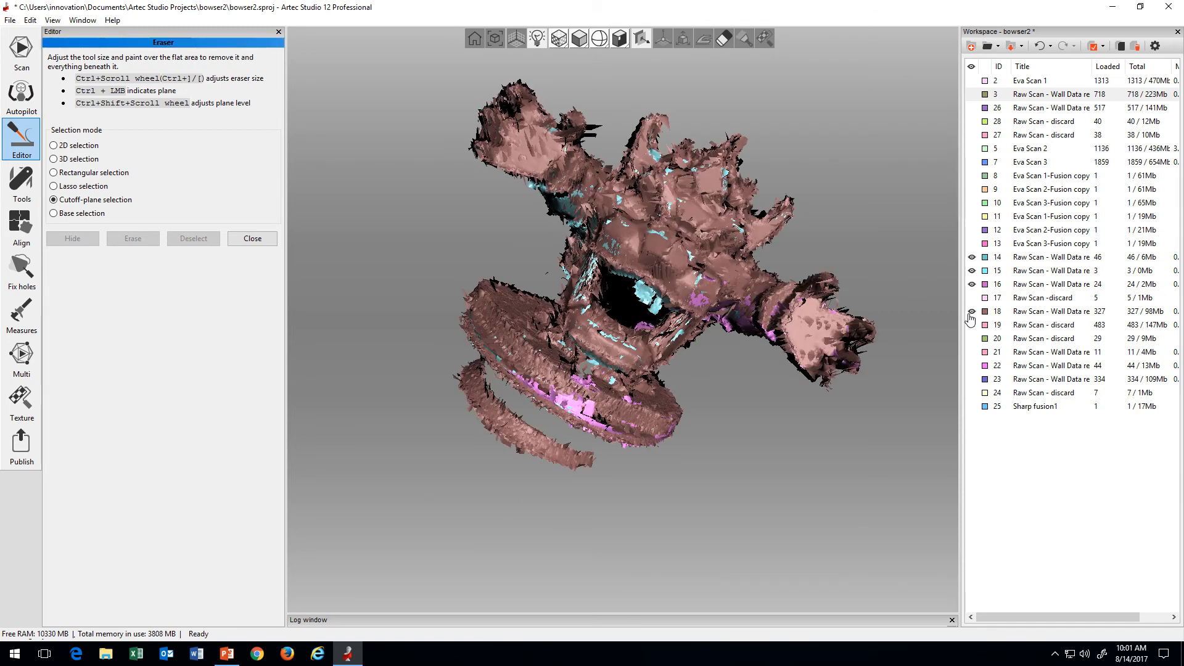
left_click(972, 311)
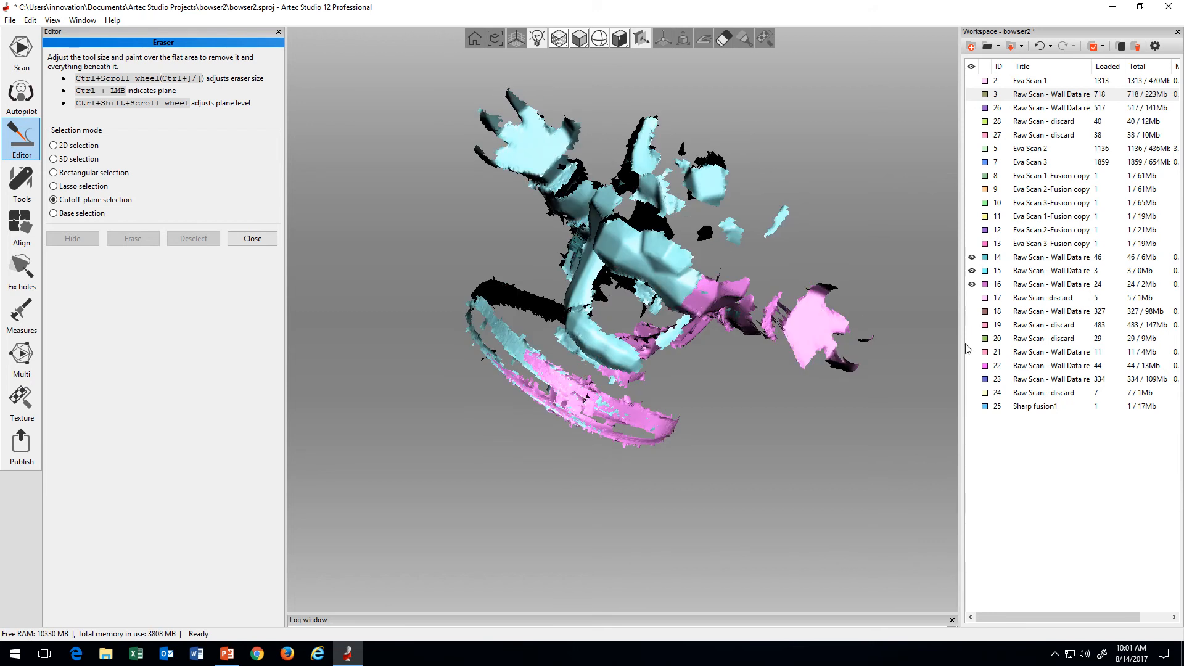
Step: Add scans 21, 22, 23 and 18 to the displayed set of kept raw scans
left_click(972, 352)
left_click(971, 366)
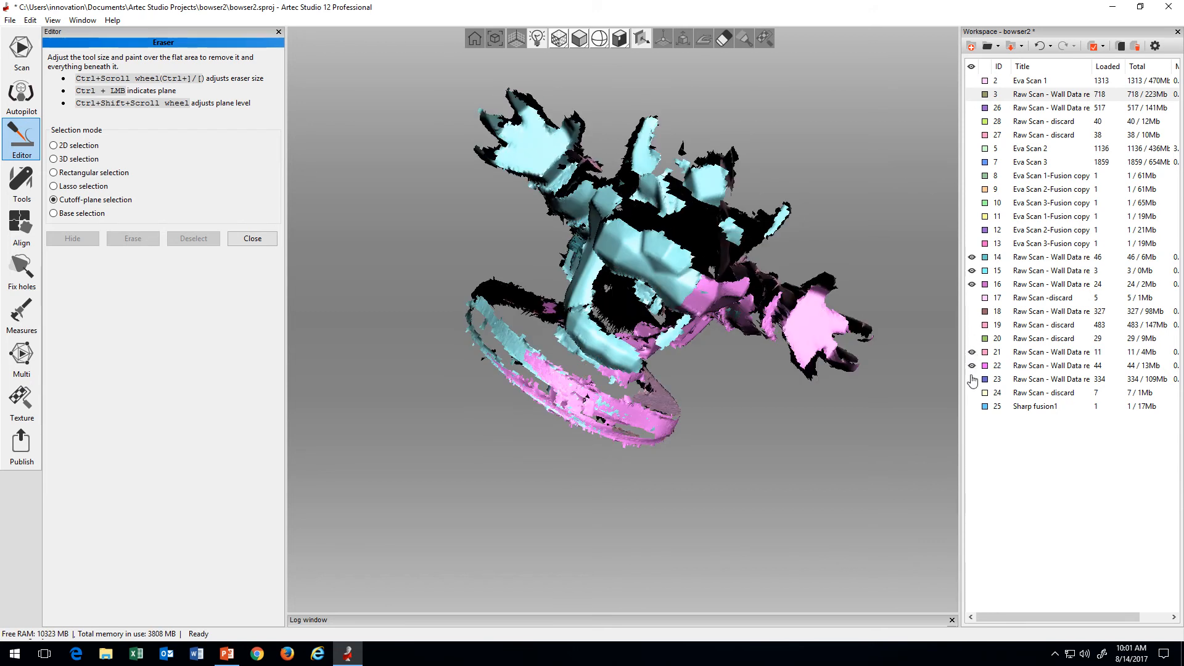
left_click(971, 379)
left_click_drag(645, 283, 714, 343)
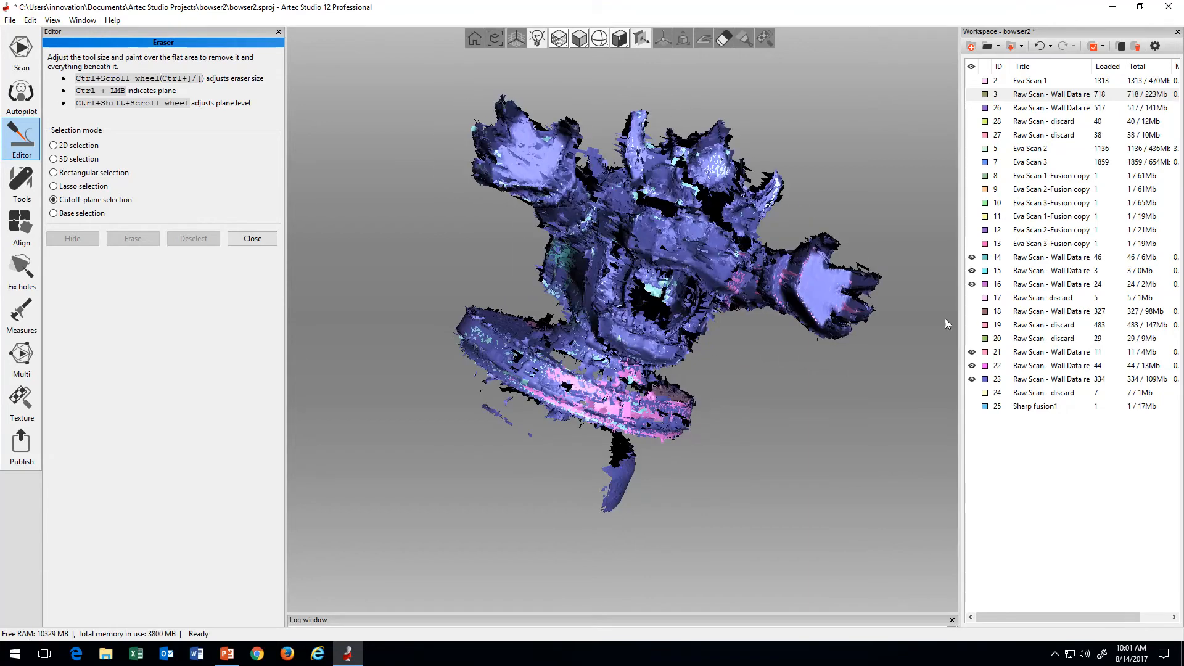
left_click(972, 311)
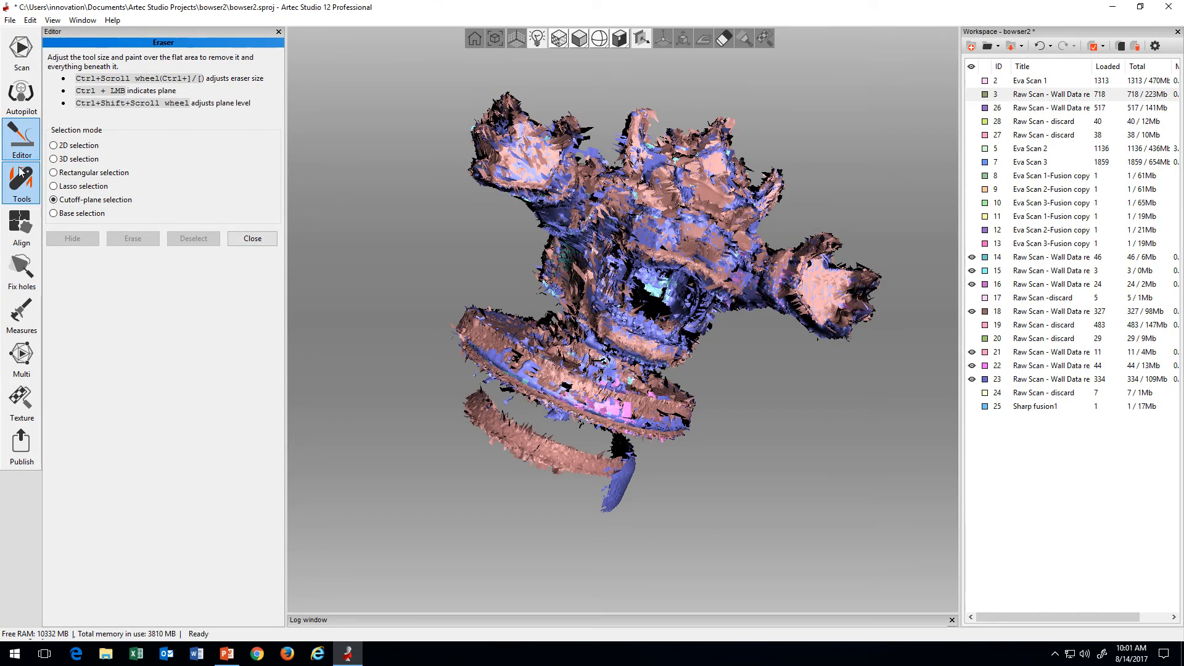
Step: Close the Eraser, run rigid Auto-alignment on the displayed raw scans, and apply the result
left_click(252, 239)
left_click(22, 227)
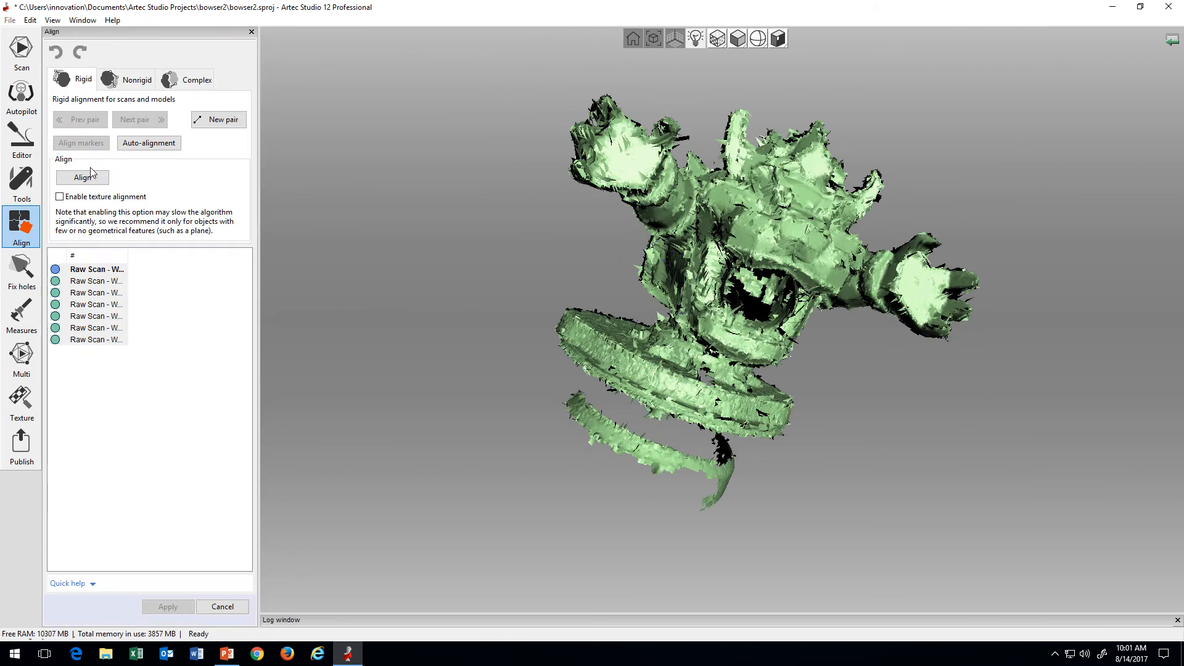
left_click(149, 143)
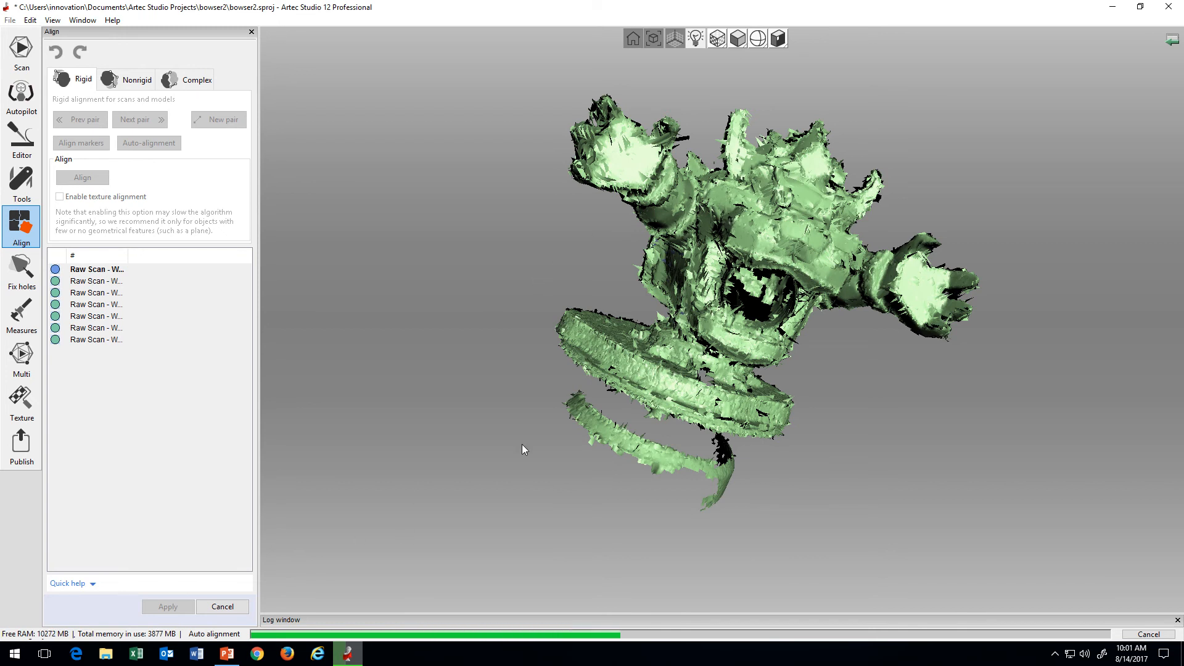
left_click_drag(683, 288, 813, 339)
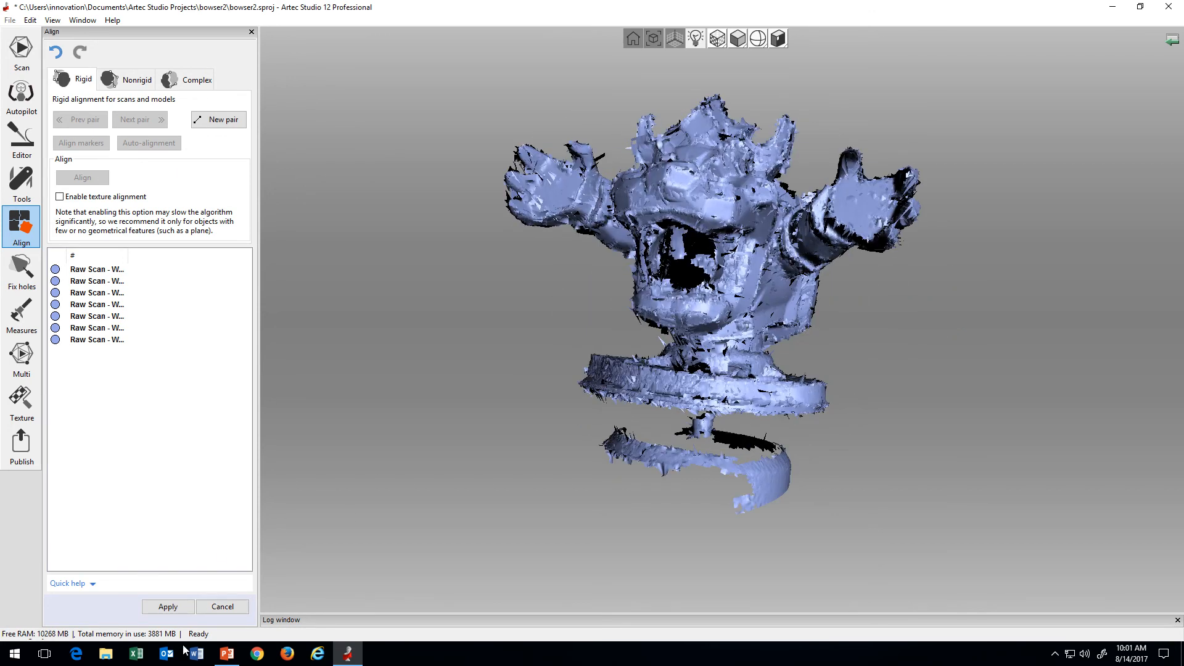
left_click(168, 606)
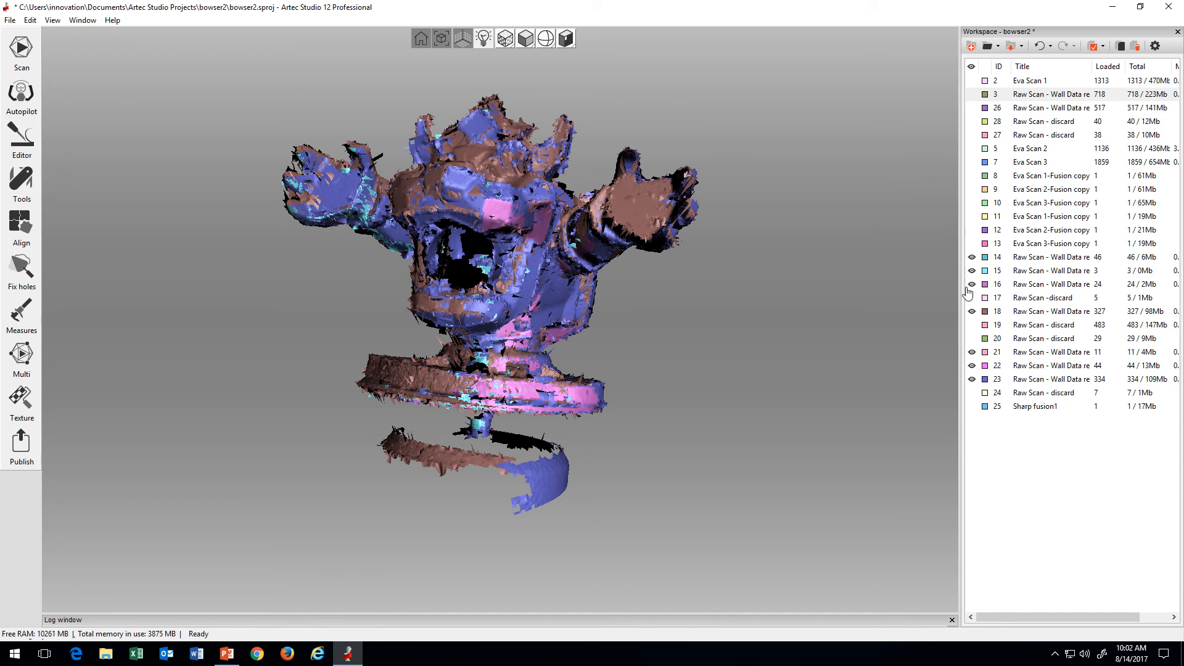
Step: Hide scans 16, 18, 21, 22 and 23 so that scans 14 and 15 can be examined alone
left_click(972, 351)
left_click(971, 365)
left_click(971, 378)
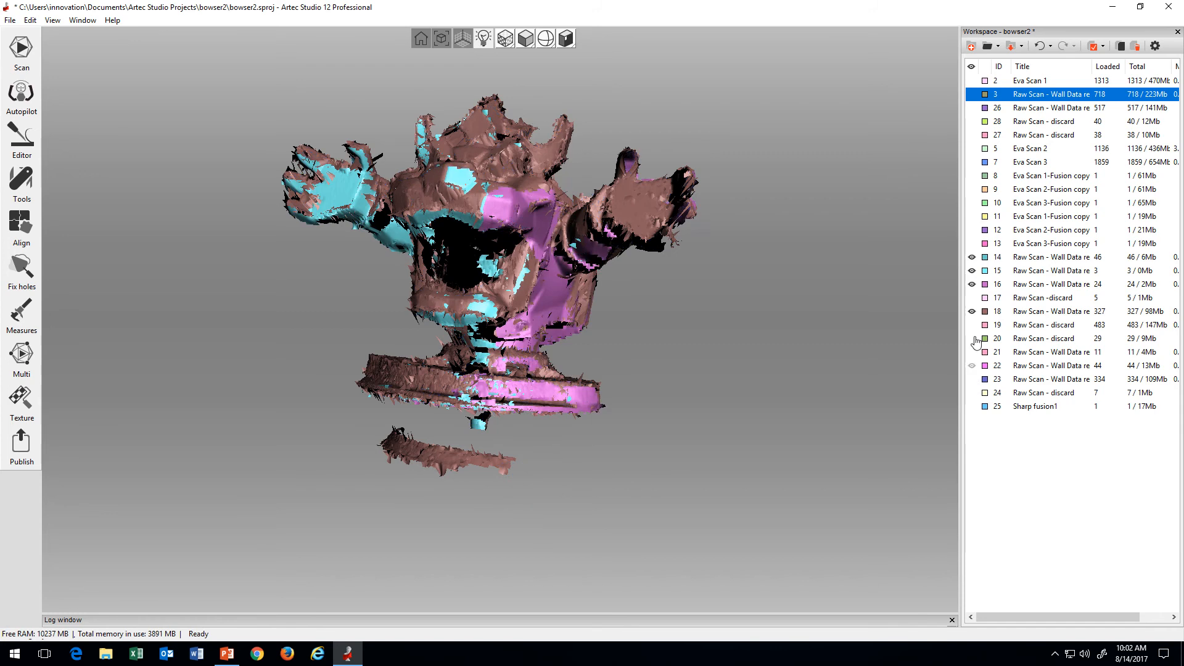
left_click(971, 284)
left_click(972, 270)
left_click(972, 311)
left_click(972, 270)
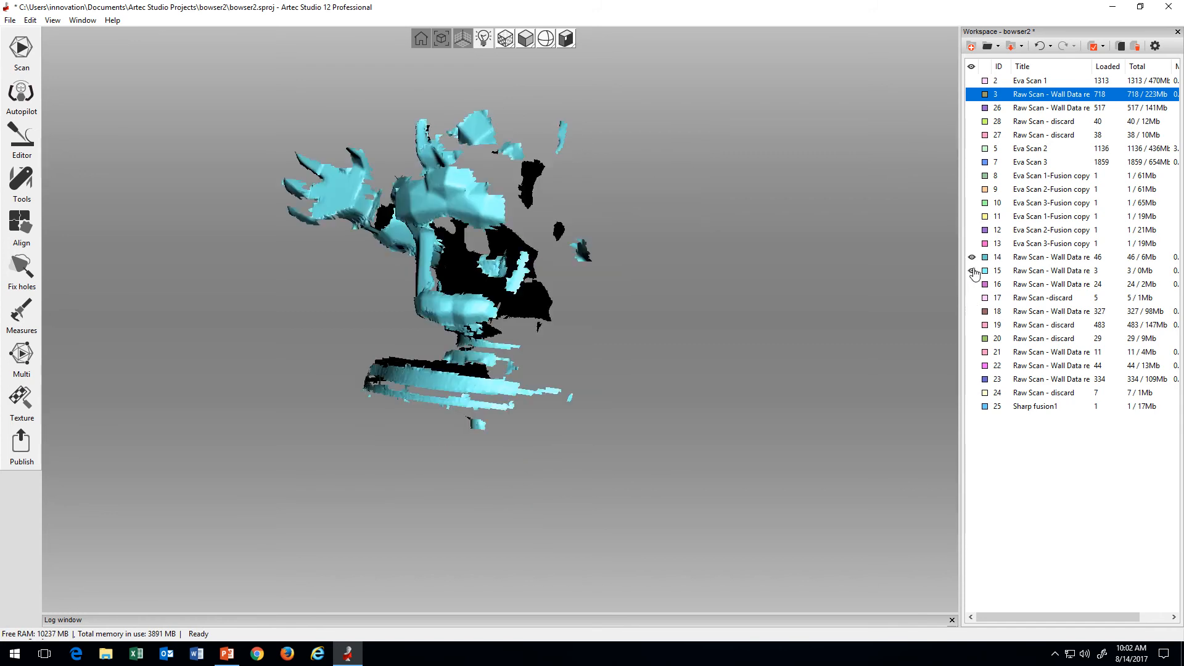
Step: Display scans 16, 21 and 22 along with scans 14 and 15 and examine how they line up
left_click(972, 283)
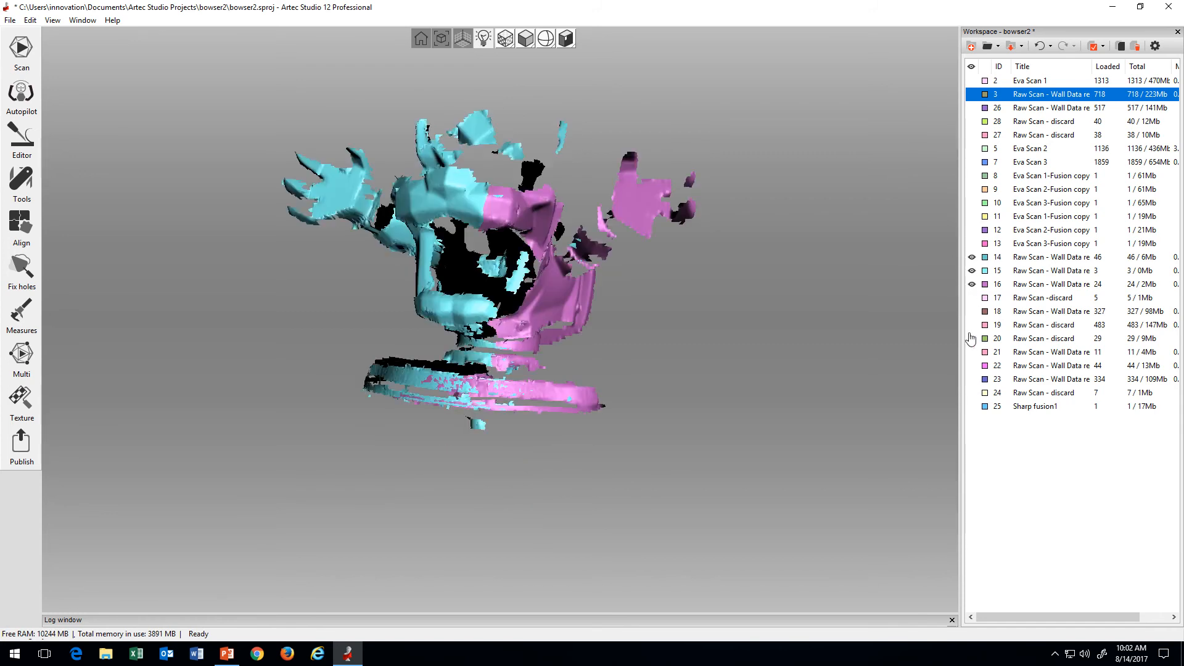
left_click(972, 351)
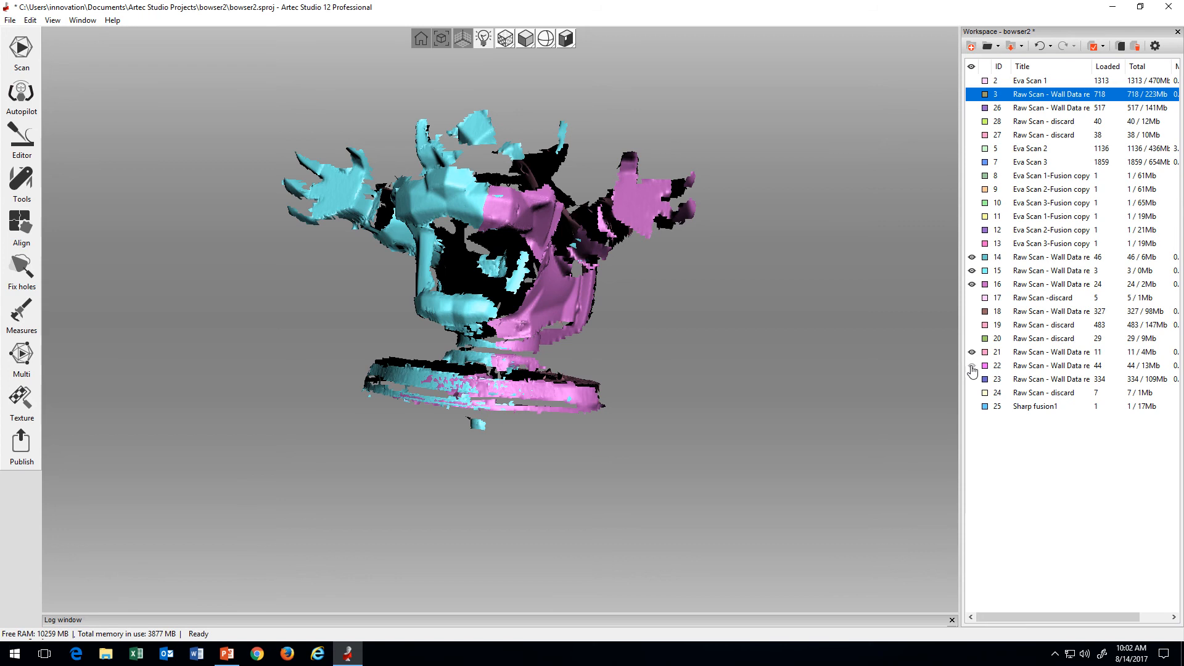
left_click(971, 365)
left_click_drag(625, 360, 683, 339)
Step: Hide scans 14, 15 and 16, and compare scans 21 and 22 from the shell side by toggling scan 21
left_click(971, 283)
left_click(972, 270)
left_click_drag(972, 259, 971, 282)
left_click_drag(732, 344, 466, 211)
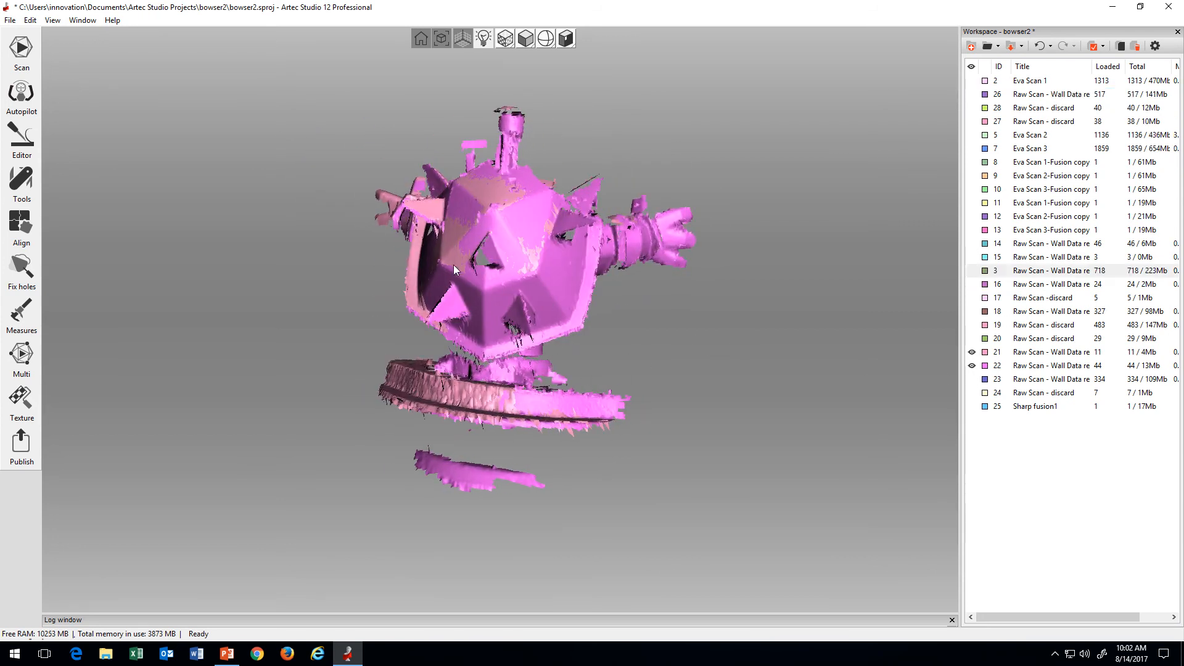
left_click(971, 354)
left_click(971, 353)
left_click_drag(633, 342, 635, 371)
left_click(970, 352)
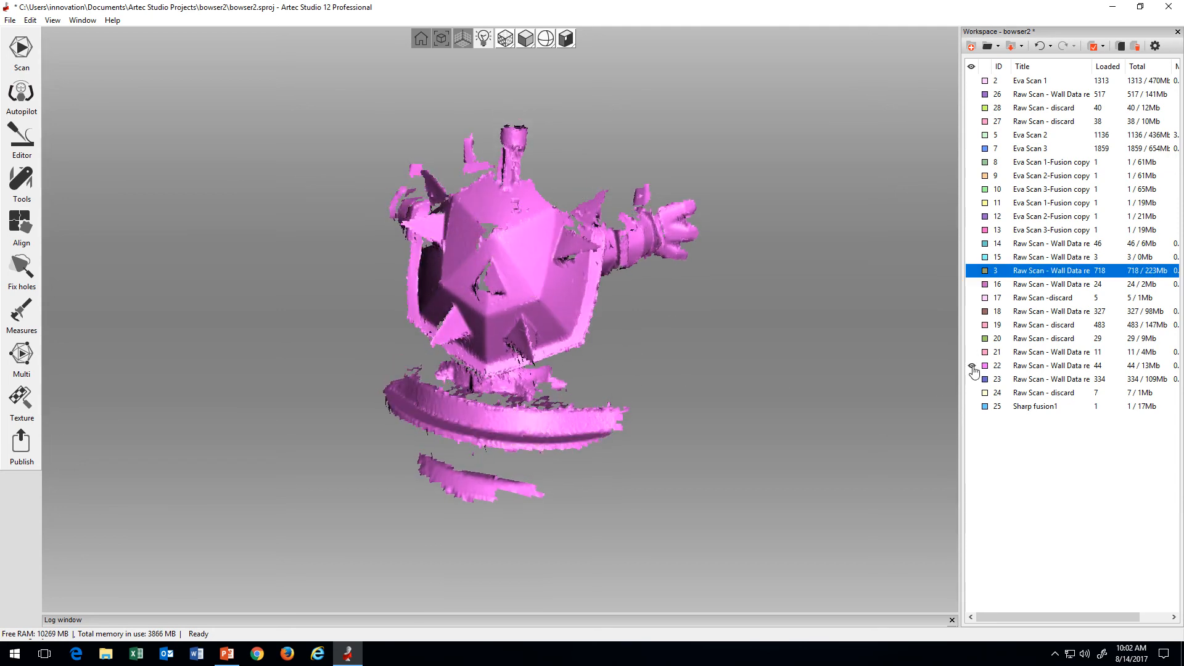
Step: Isolate scan 21, inspect it from other angles, and briefly display discard scan 20 beside it
left_click(971, 354)
left_click_drag(704, 325, 558, 224)
left_click_drag(470, 360, 530, 326)
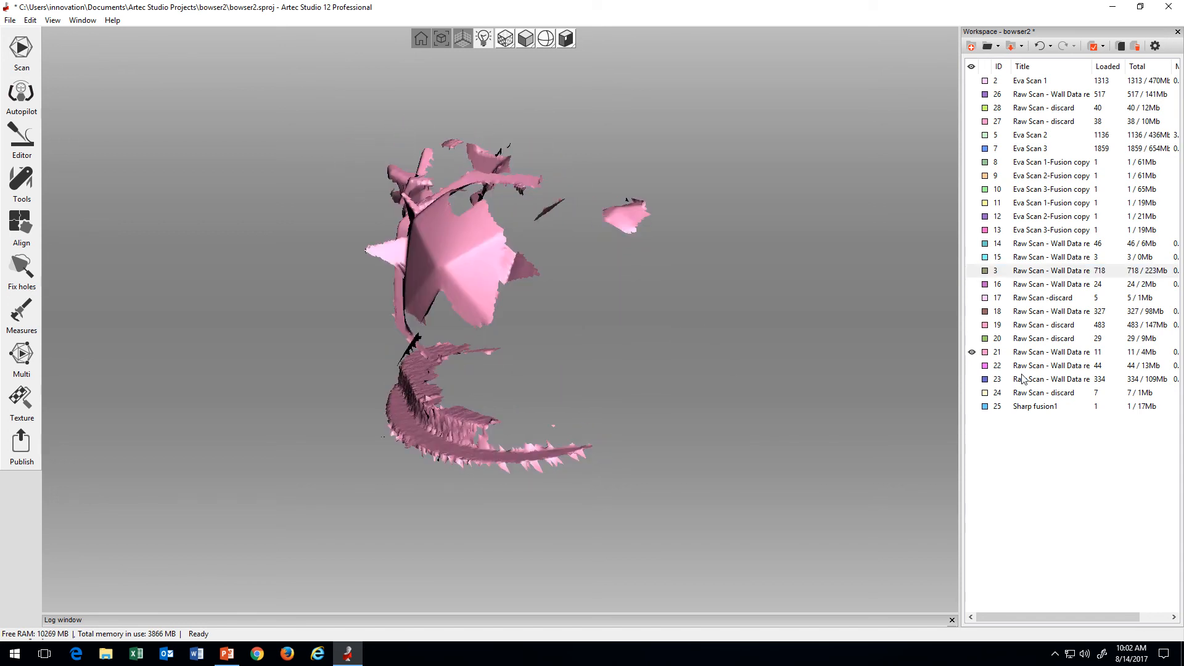
left_click(972, 338)
left_click(972, 339)
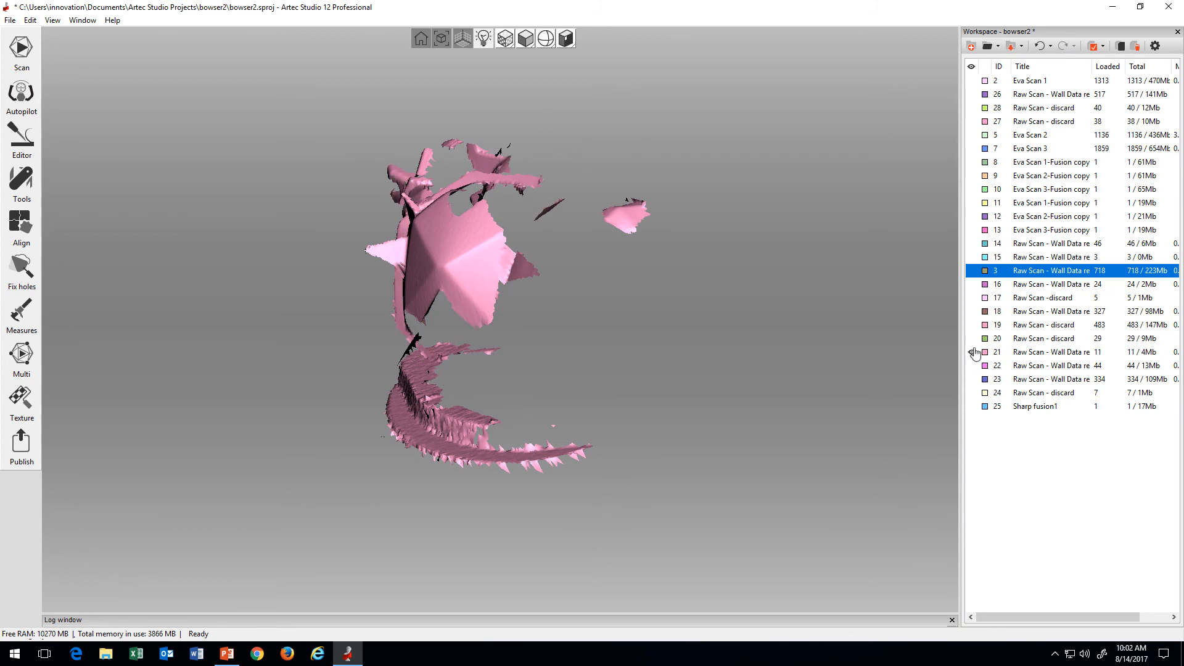
Step: Display scans 22, 18 and 3 together with scan 21 to compare their surfaces
left_click(973, 365)
left_click(972, 311)
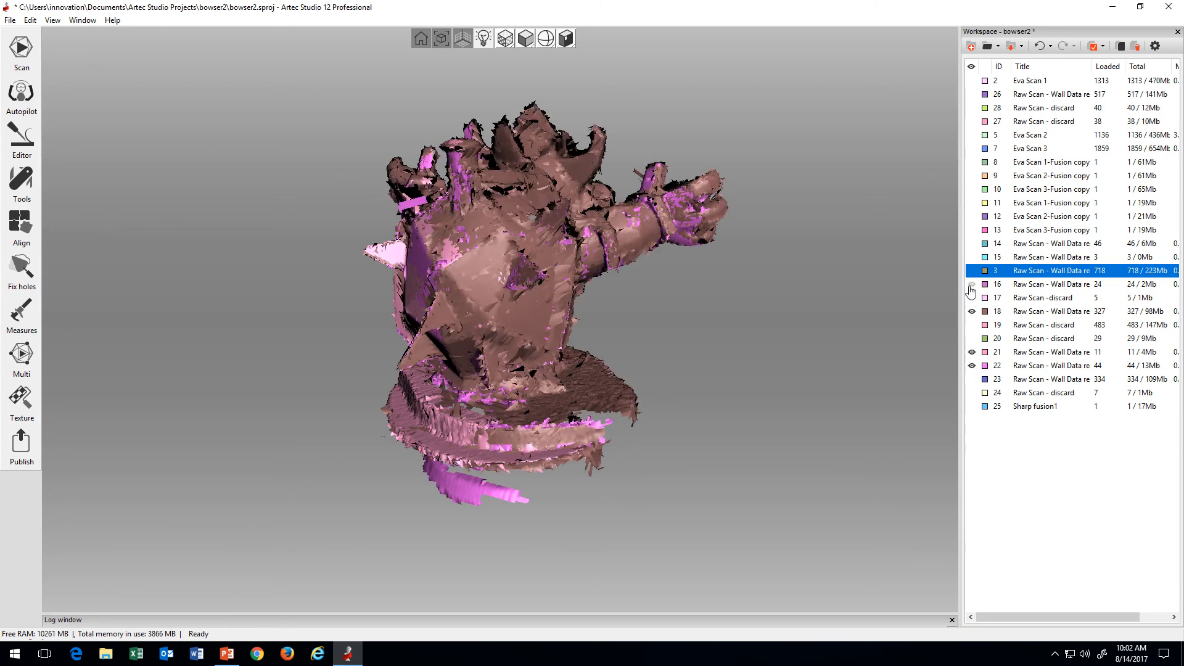
left_click(972, 284)
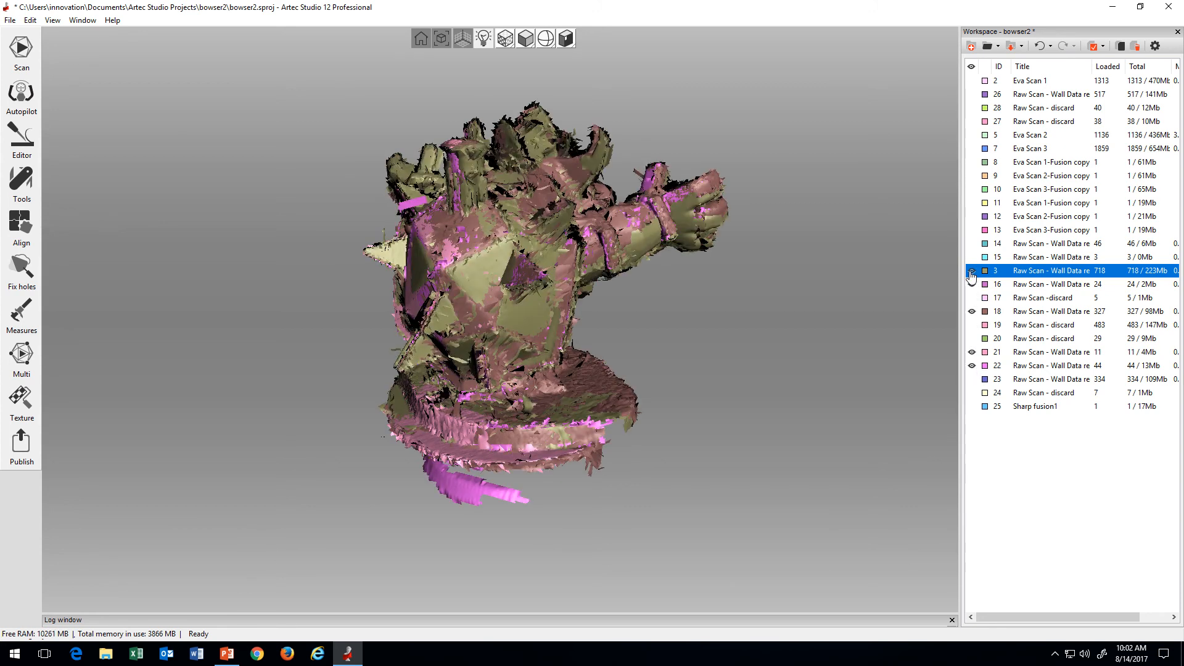
Step: Briefly display scans 14, 15 and 16 with the other raw scans, and isolate the Sharp fusion1 model
left_click(972, 243)
left_click(972, 270)
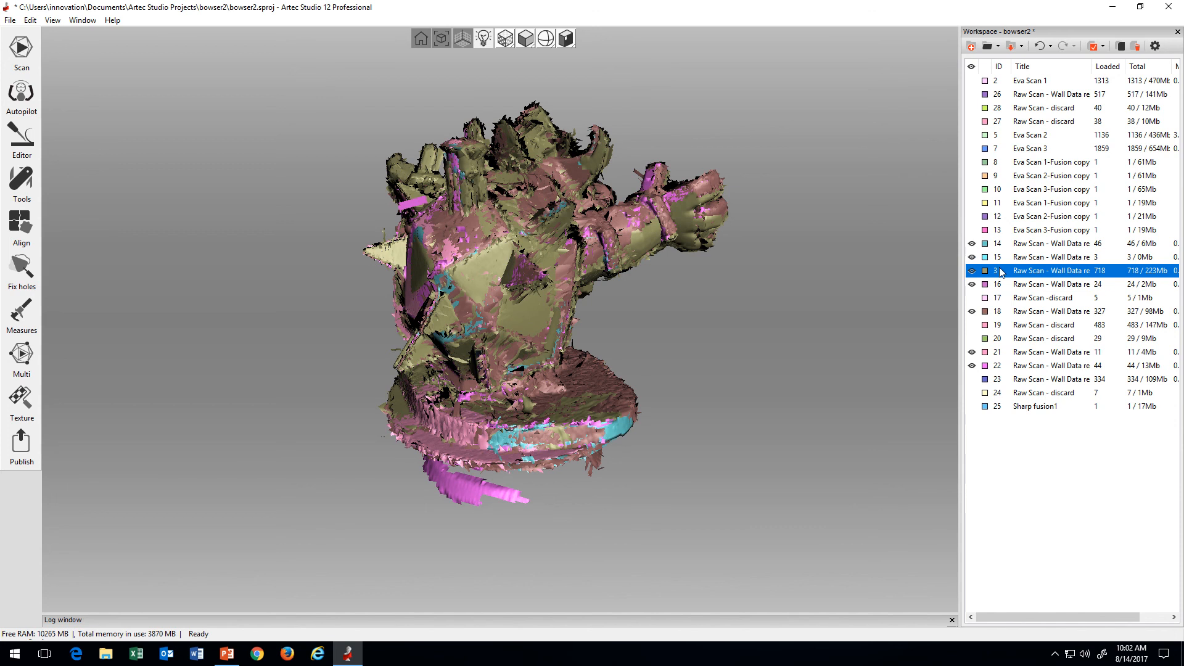
left_click(972, 406)
left_click(972, 366)
left_click(972, 352)
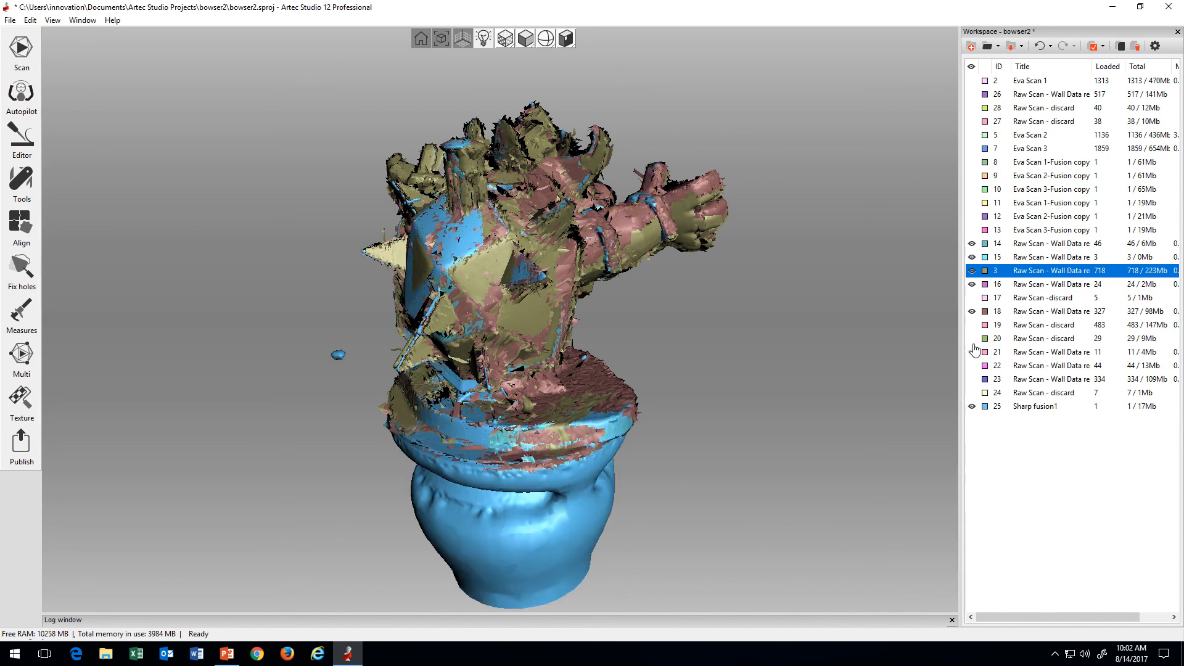
left_click(972, 312)
left_click(972, 271)
left_click(972, 257)
left_click(972, 243)
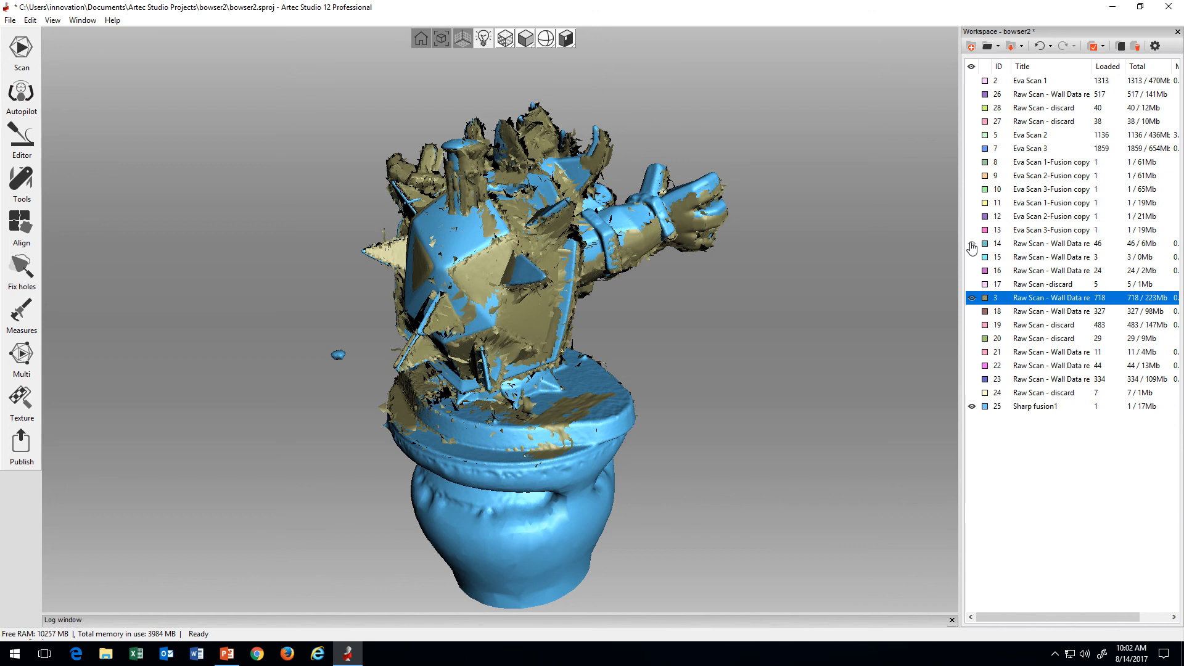
left_click(972, 298)
Step: Examine the fused Bowser model from the side, front and shell for surface detail and stray floating pieces
left_click_drag(648, 398, 564, 404)
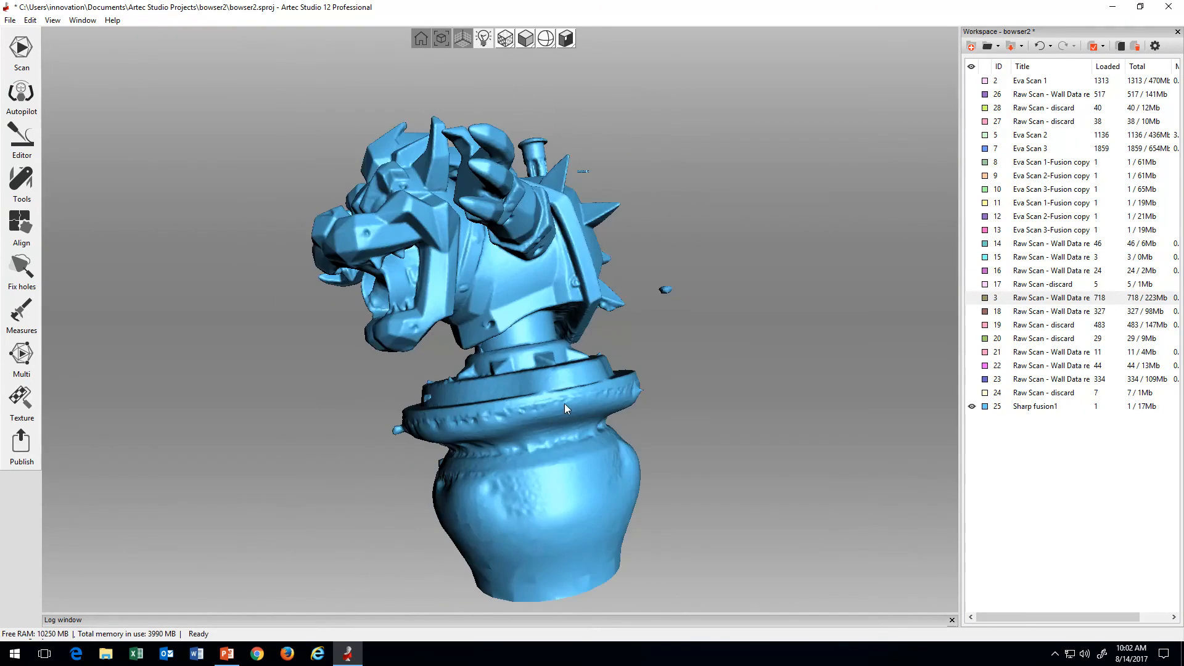
scroll(564, 401, "up", 3)
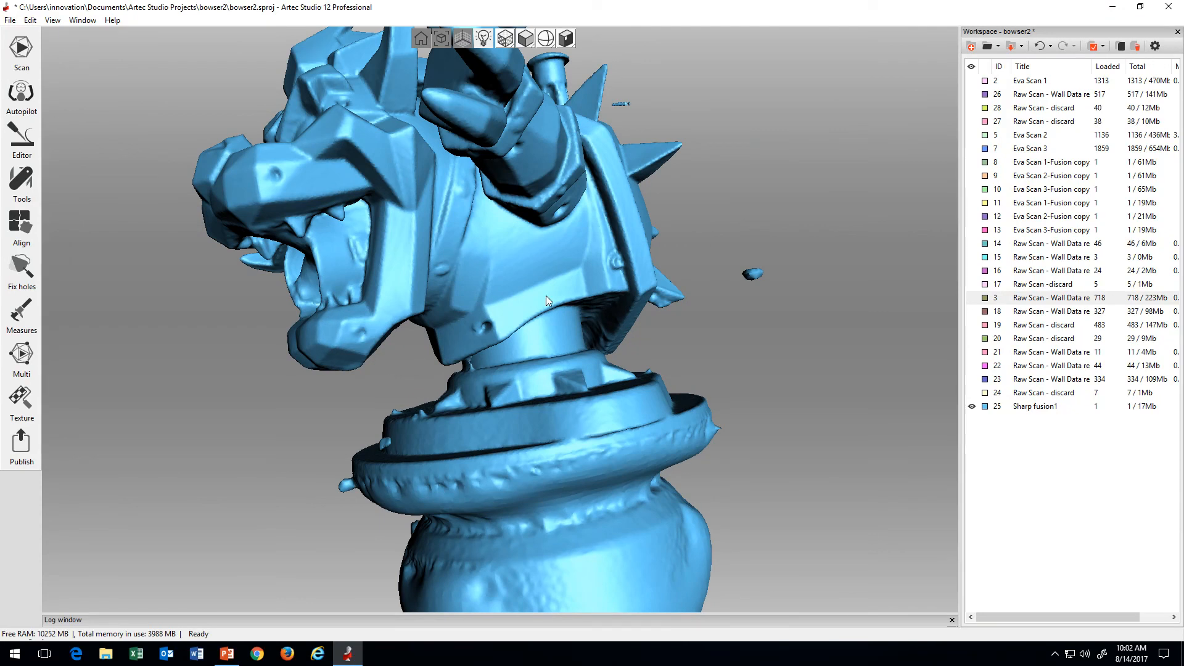
left_click_drag(546, 294, 452, 298)
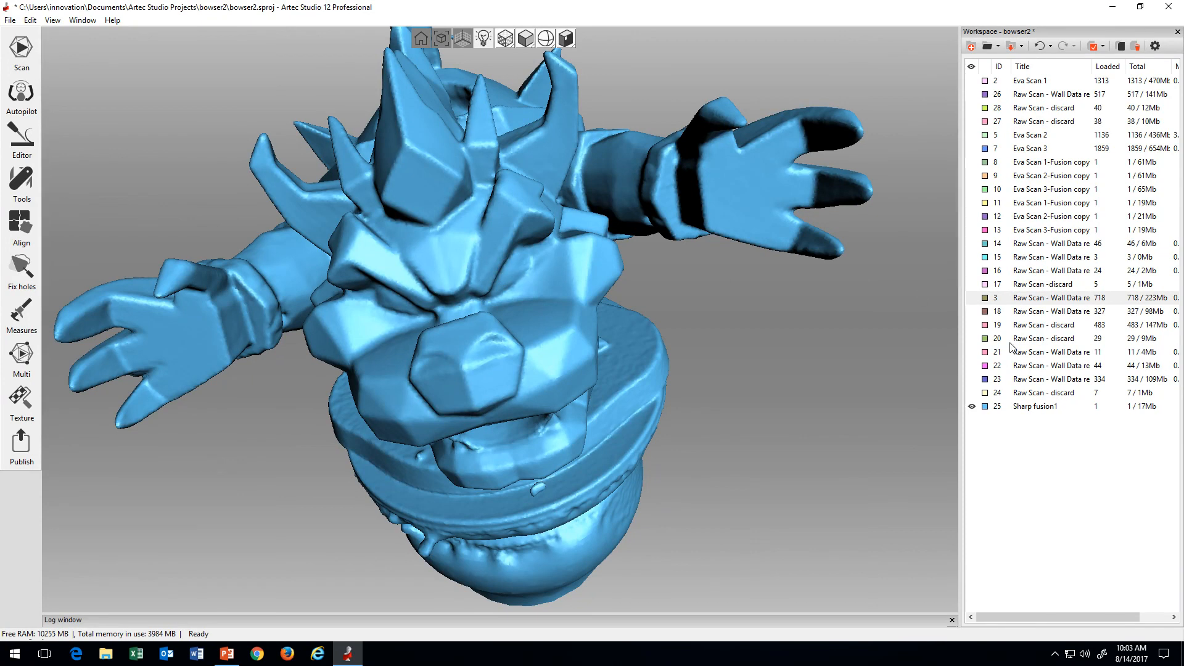
left_click_drag(455, 306, 704, 299)
scroll(704, 294, "down", 4)
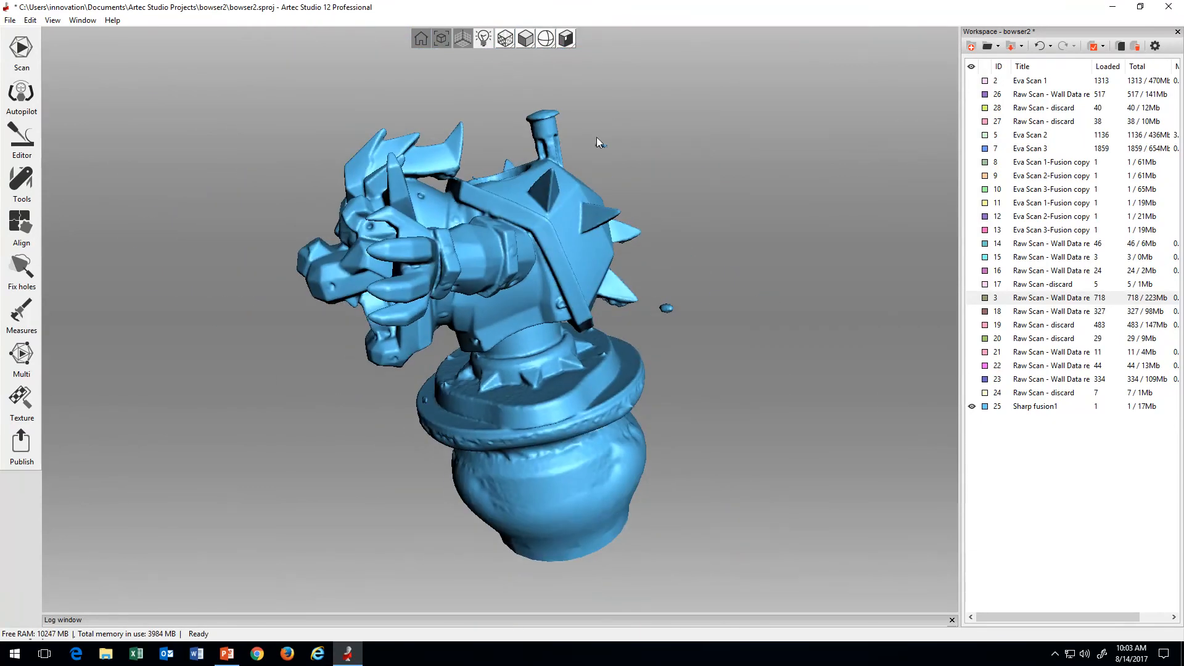
left_click_drag(441, 290, 490, 283)
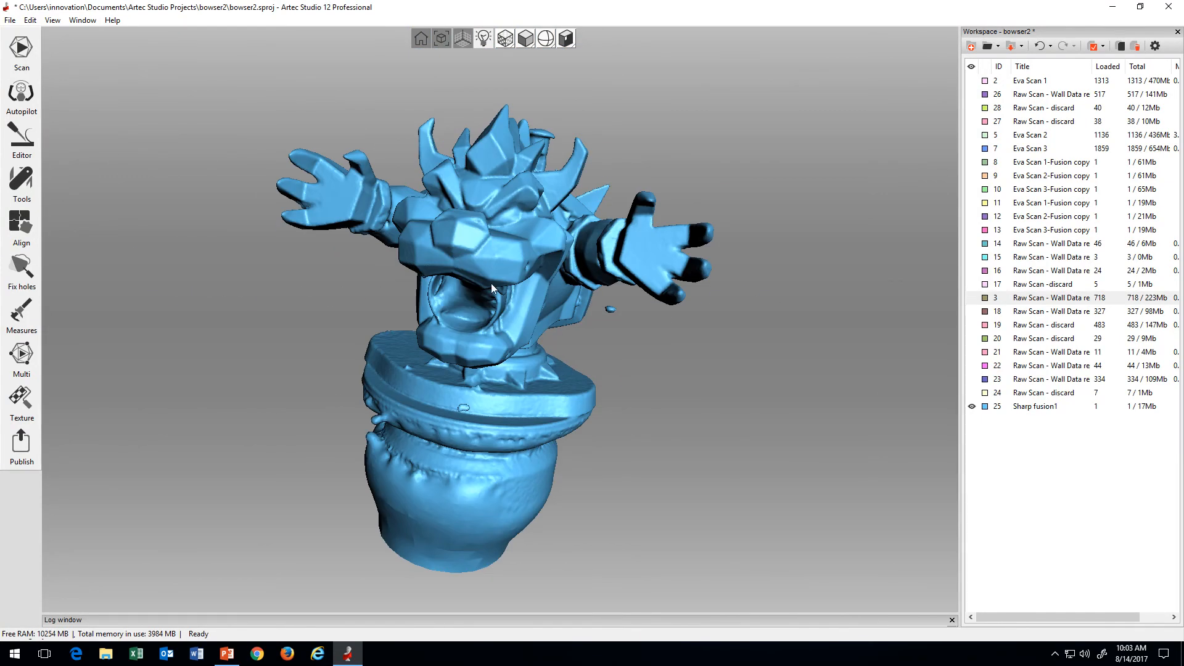
Step: Remove the floating fragments from Sharp fusion1 with the Small-object filter in leave-biggest-objects mode, and apply Hole filling to the mesh
left_click(22, 180)
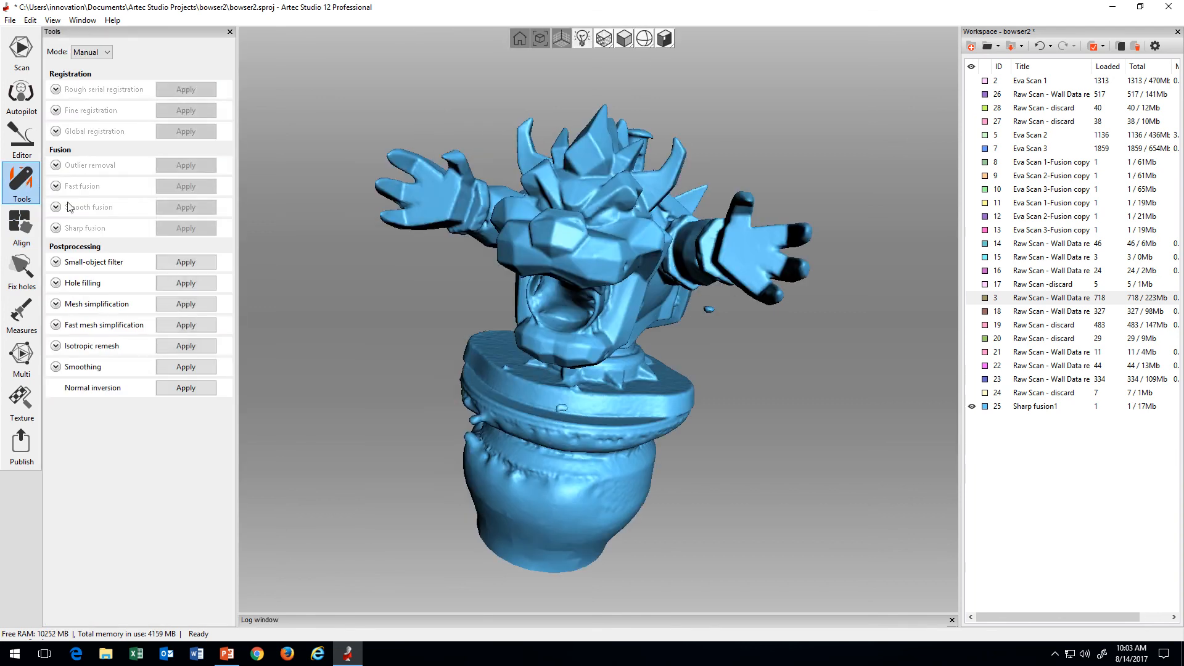
left_click(55, 262)
left_click_drag(650, 372, 736, 332)
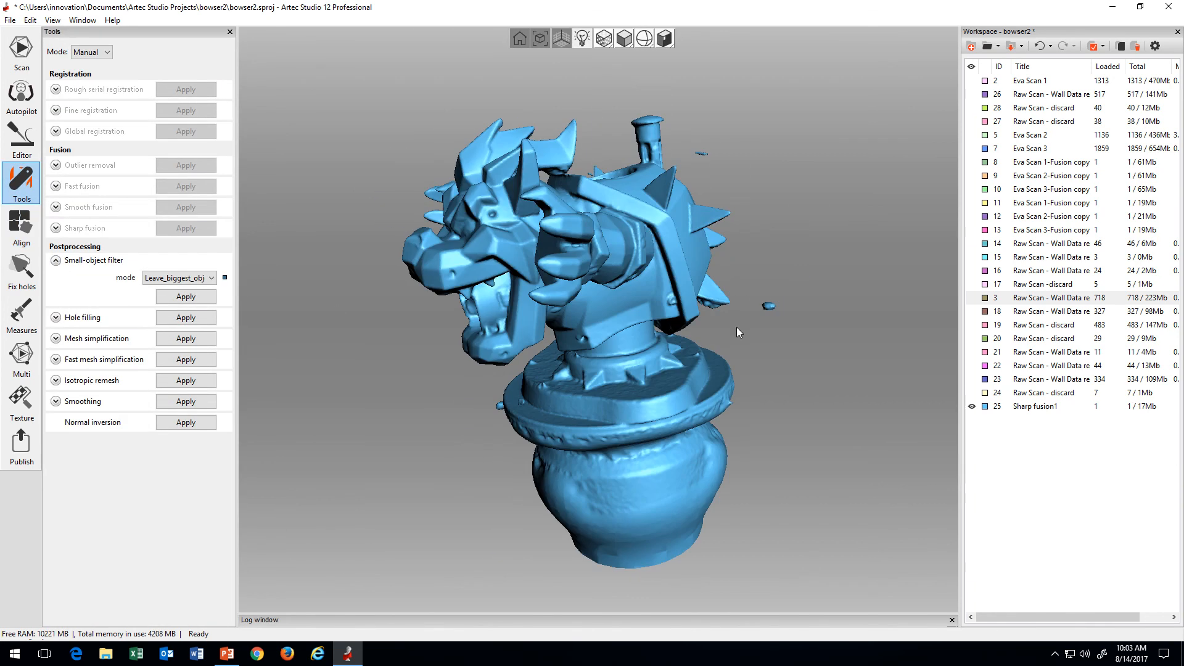
left_click(186, 297)
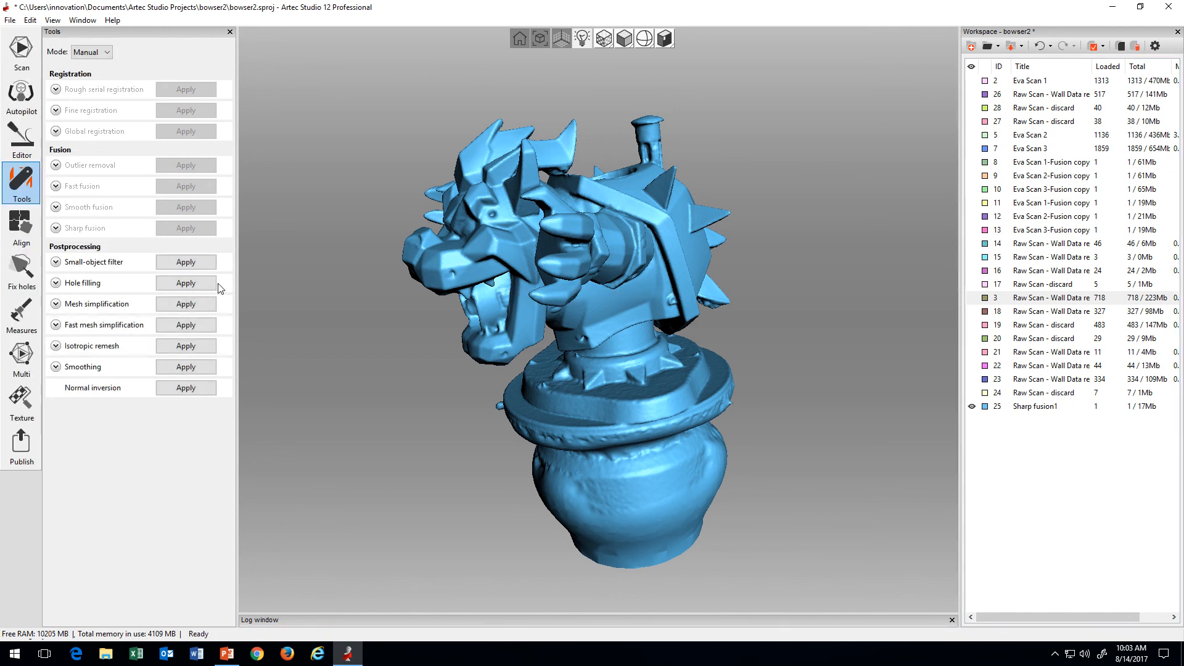
left_click(179, 283)
left_click_drag(560, 280, 582, 350)
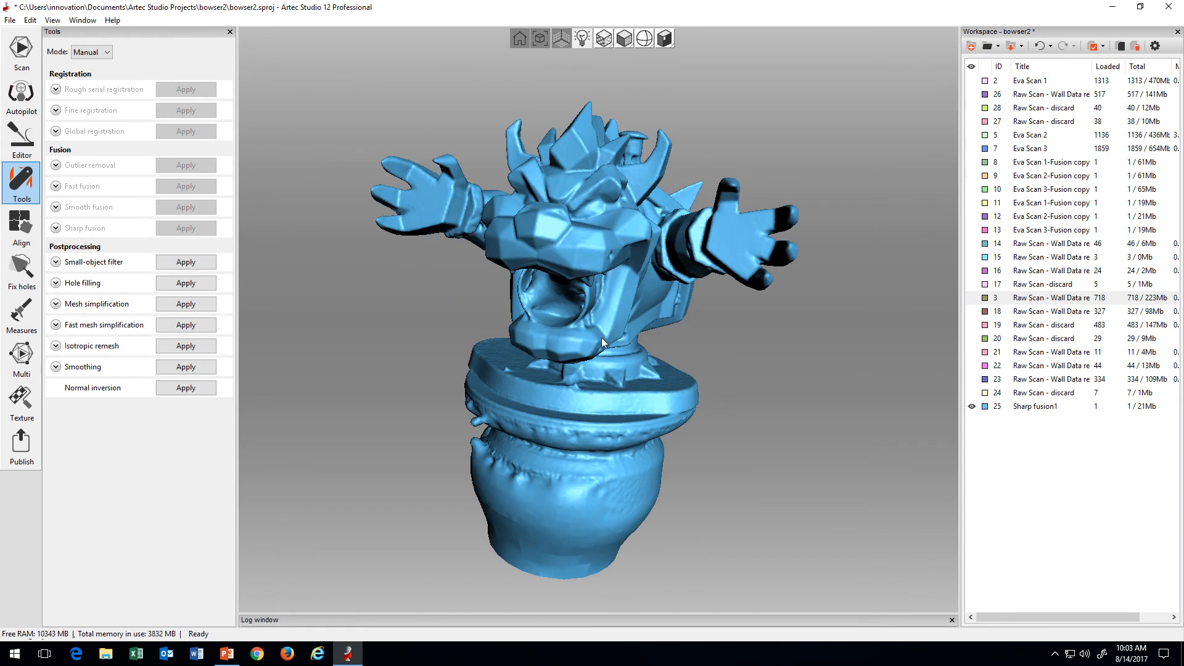